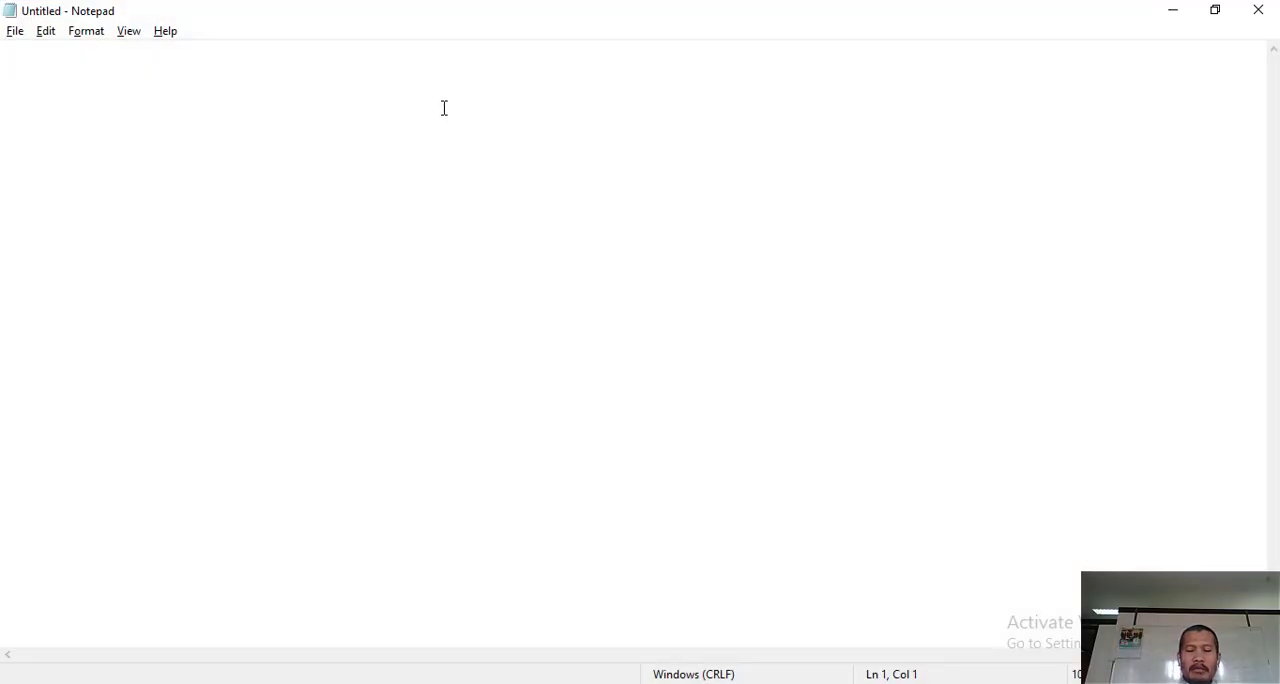
- Write the first list line in the empty note: "1. Langkah Menginstall Paket APlikasi Appserv"
text(1. Mengi)
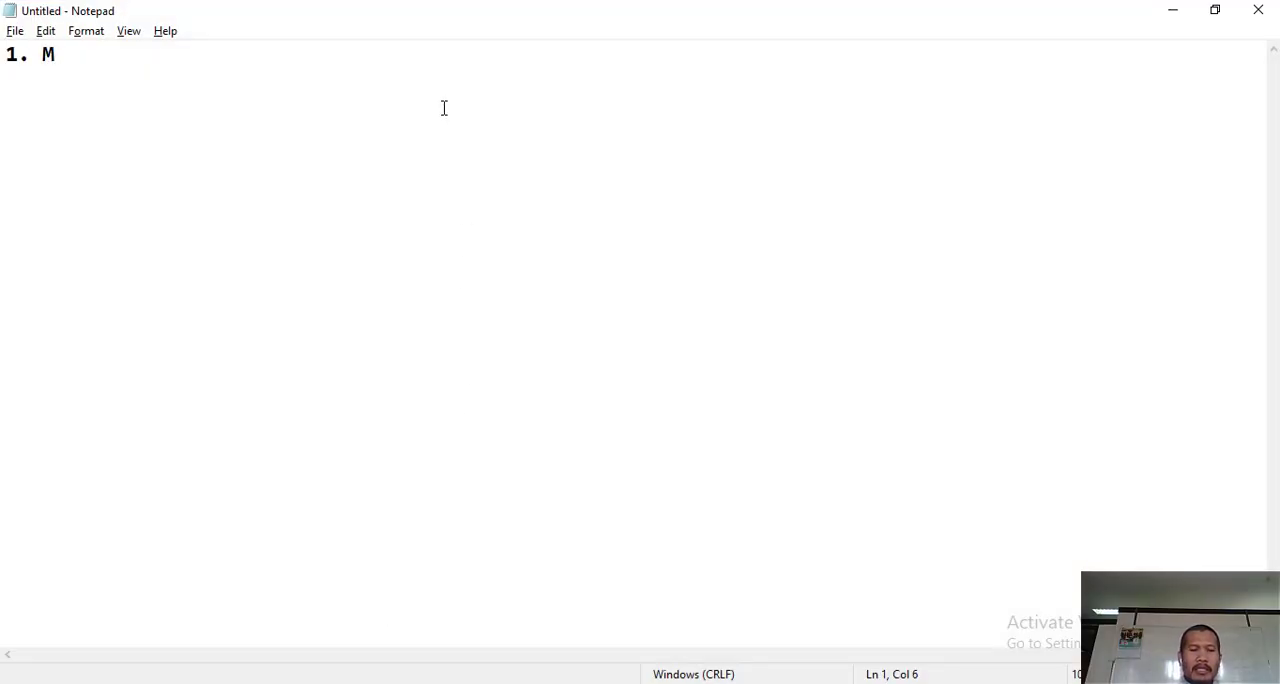
key(BackSpace)
key(BackSpace)
key(BackSpace)
key(BackSpace)
key(BackSpace)
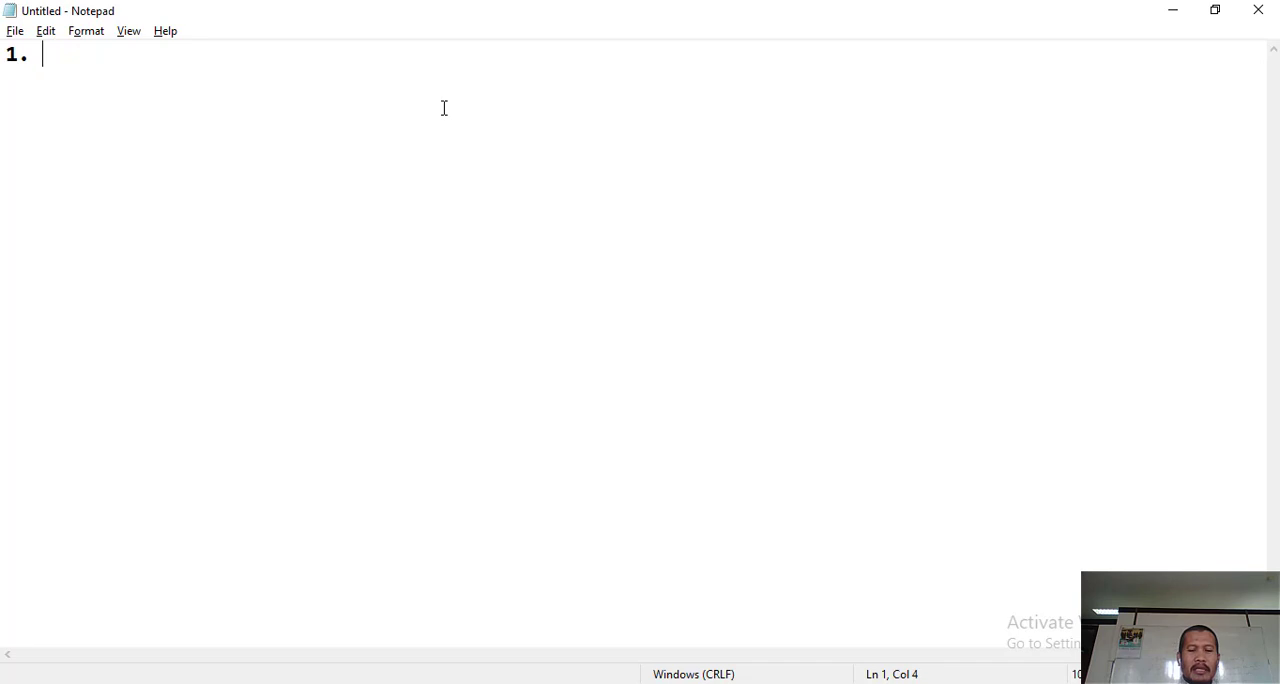
text(Langkah Men)
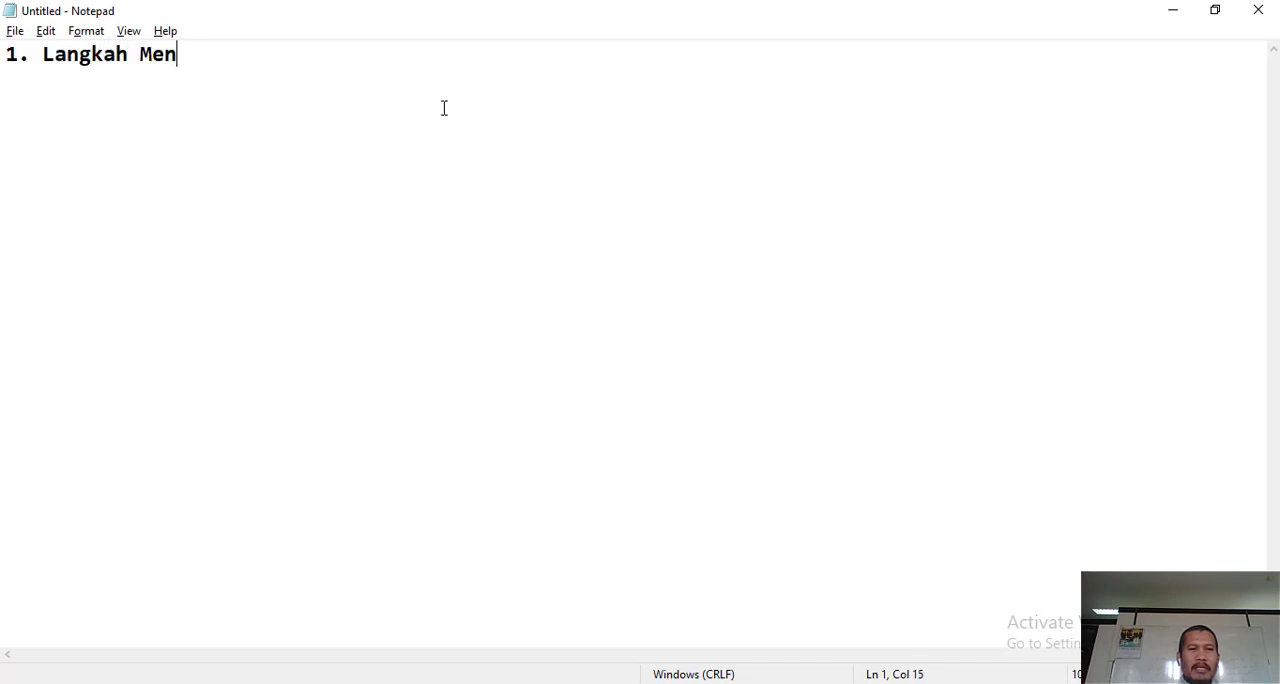
text(gin)
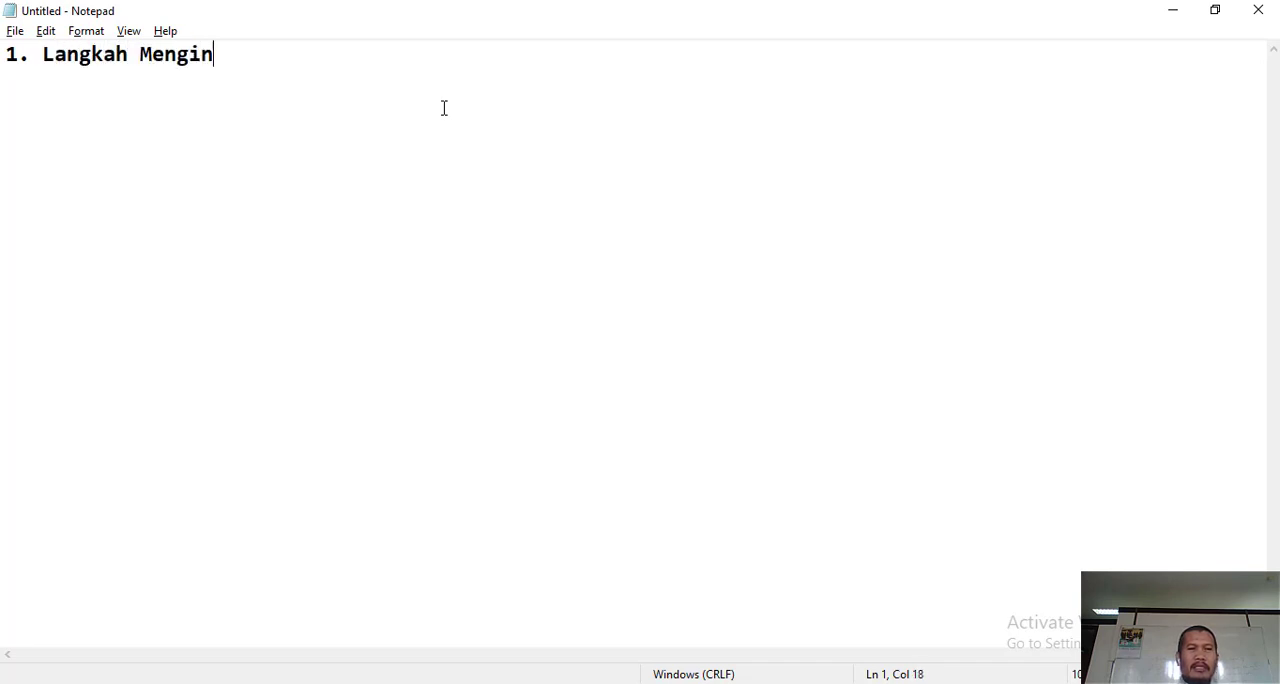
text(stall )
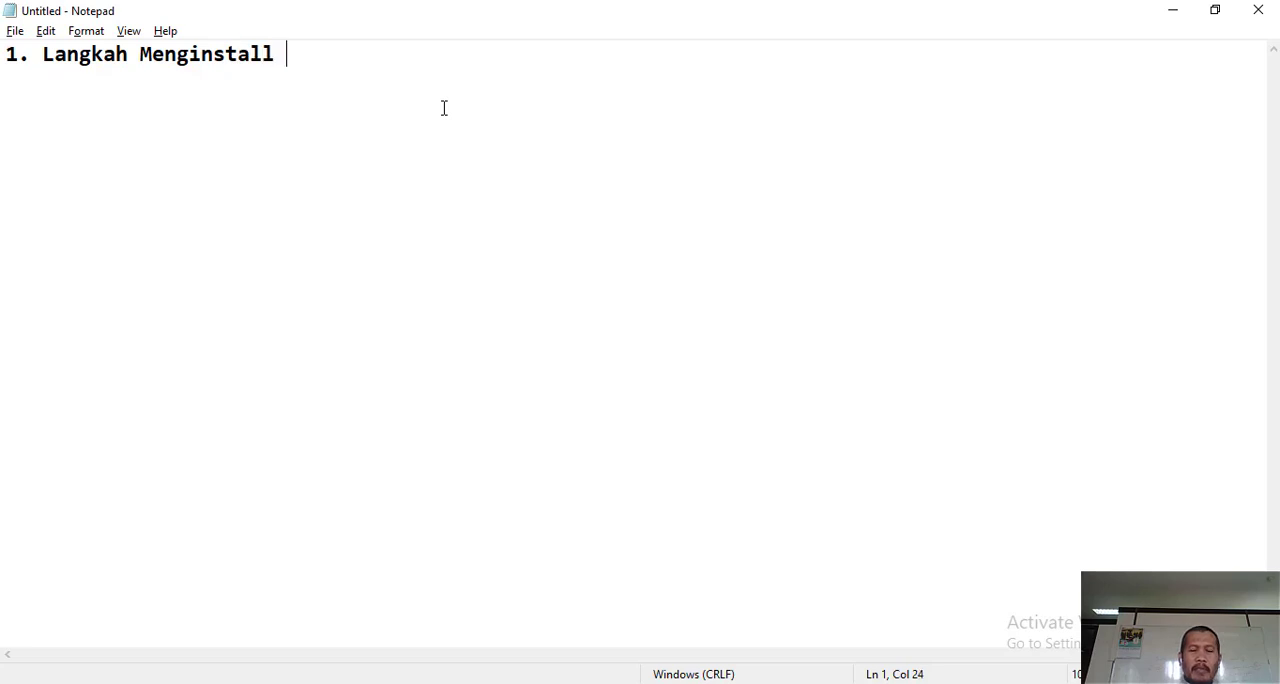
text(A)
key(BackSpace)
text(Paket APli)
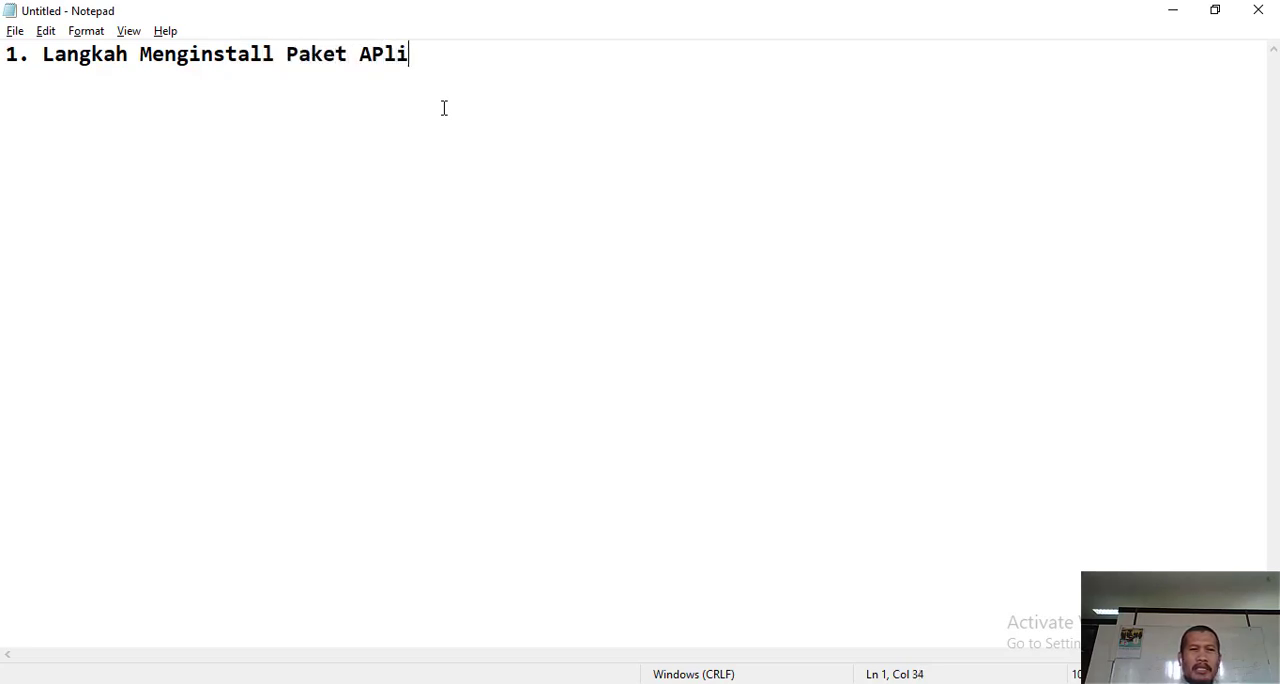
text(kasi A)
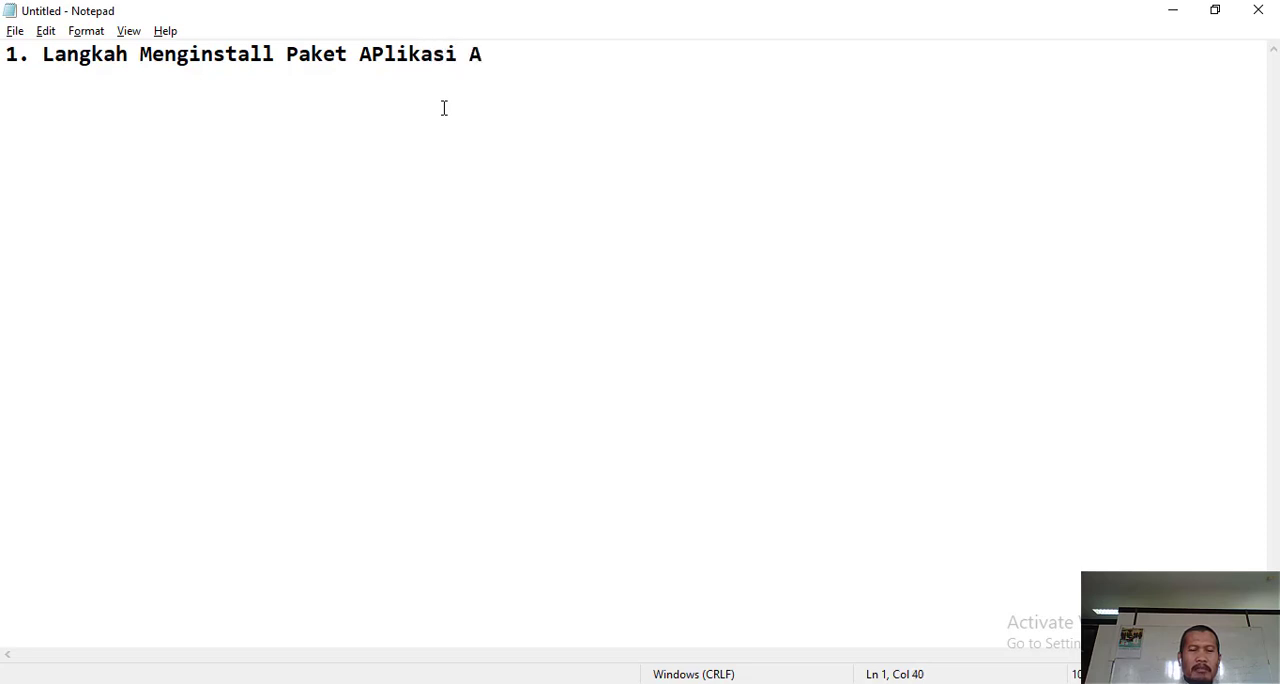
text(ppserv)
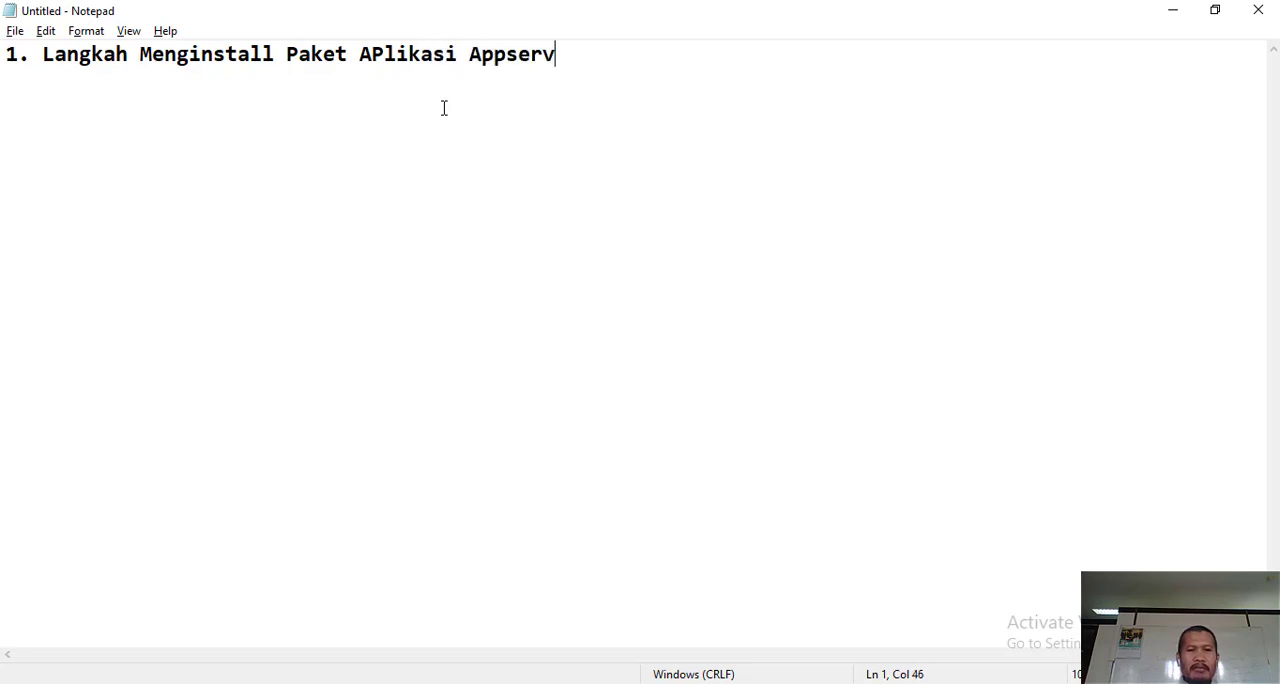
text(2. )
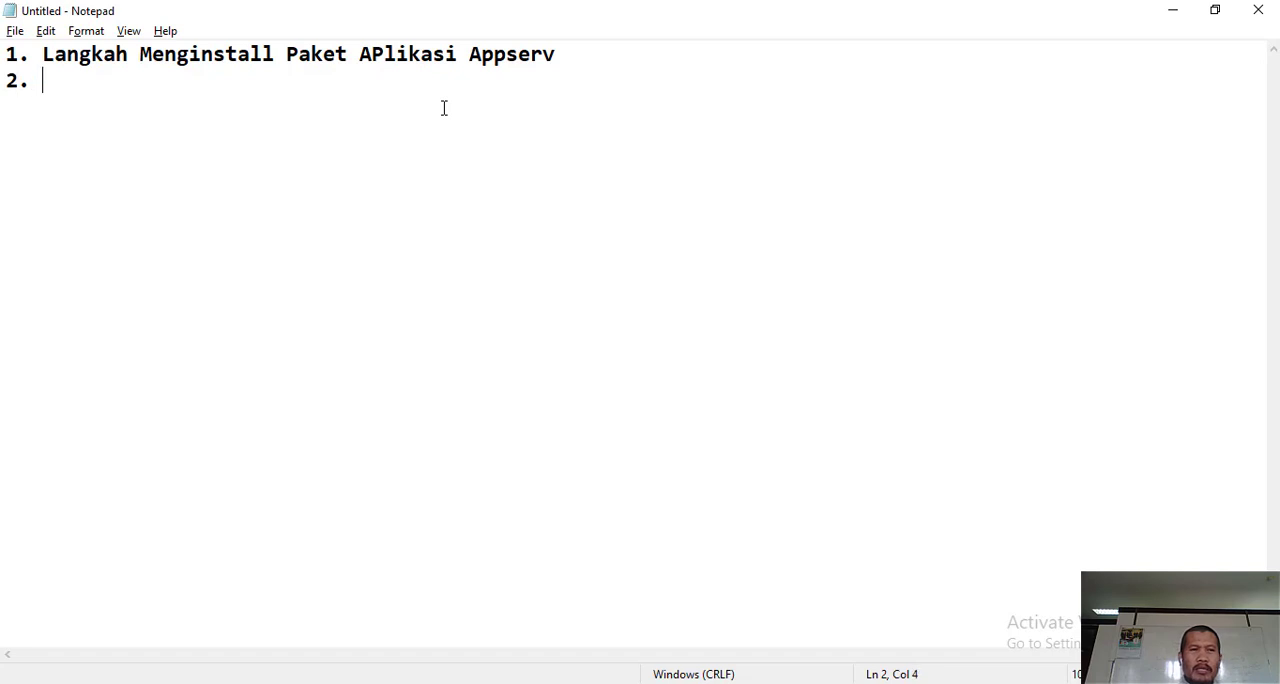
text(Bagaim)
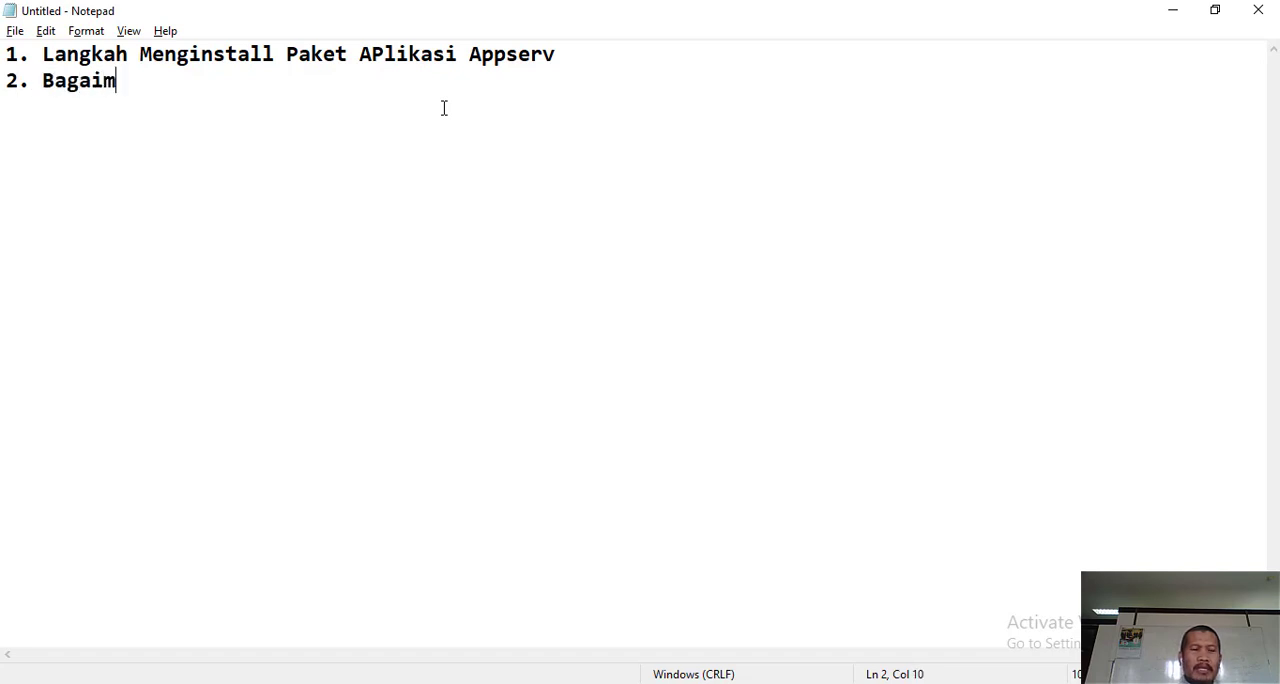
text(ana Me)
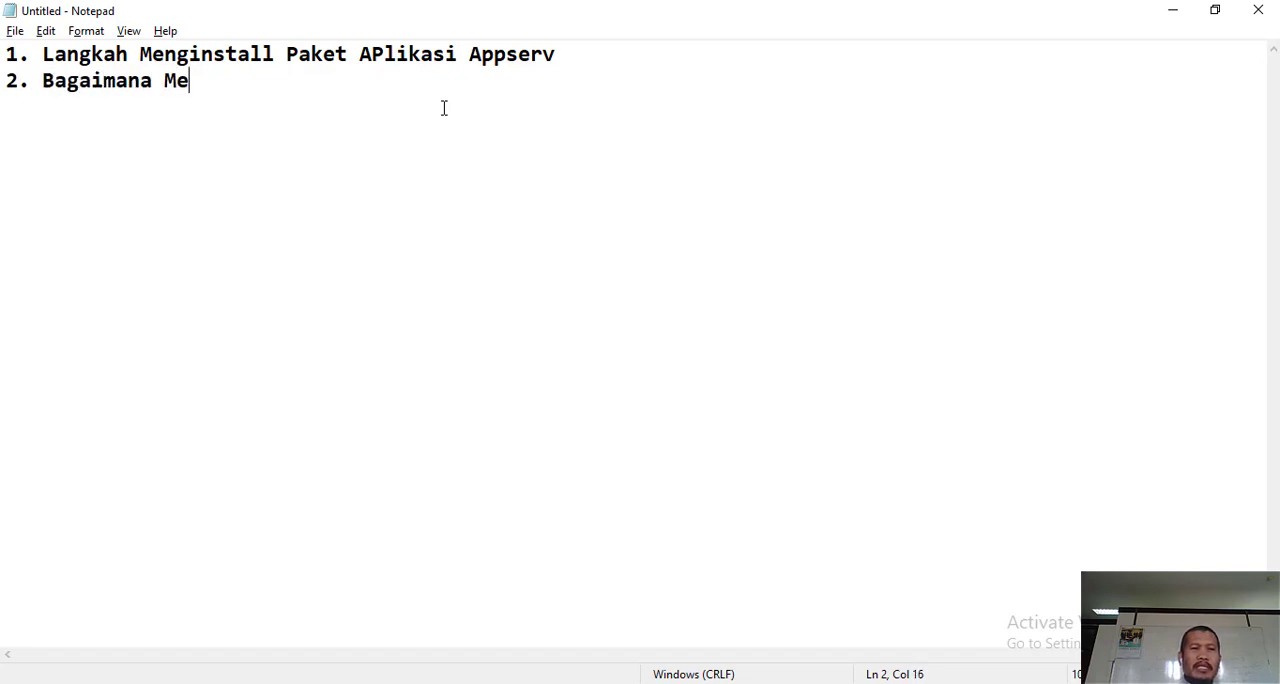
text(nghasi)
- Start a second list line reading "2. Bagaimana Mengakses"
key(BackSpace)
key(BackSpace)
key(BackSpace)
key(BackSpace)
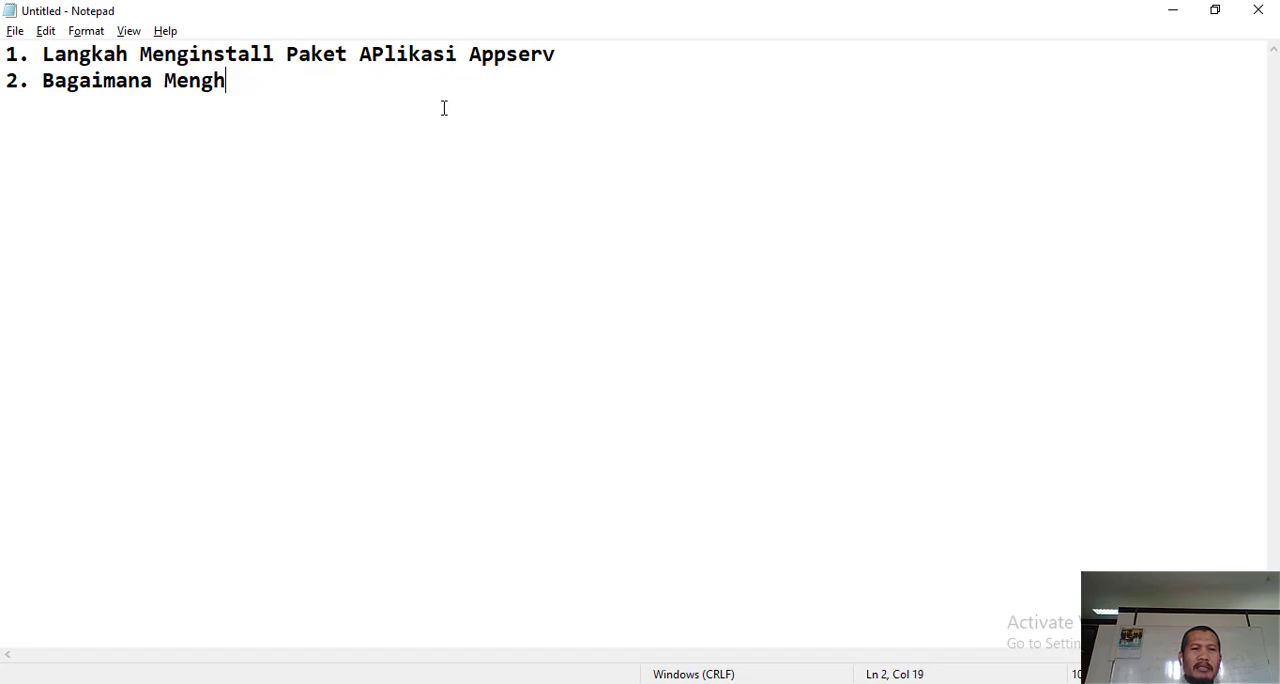
text(akses)
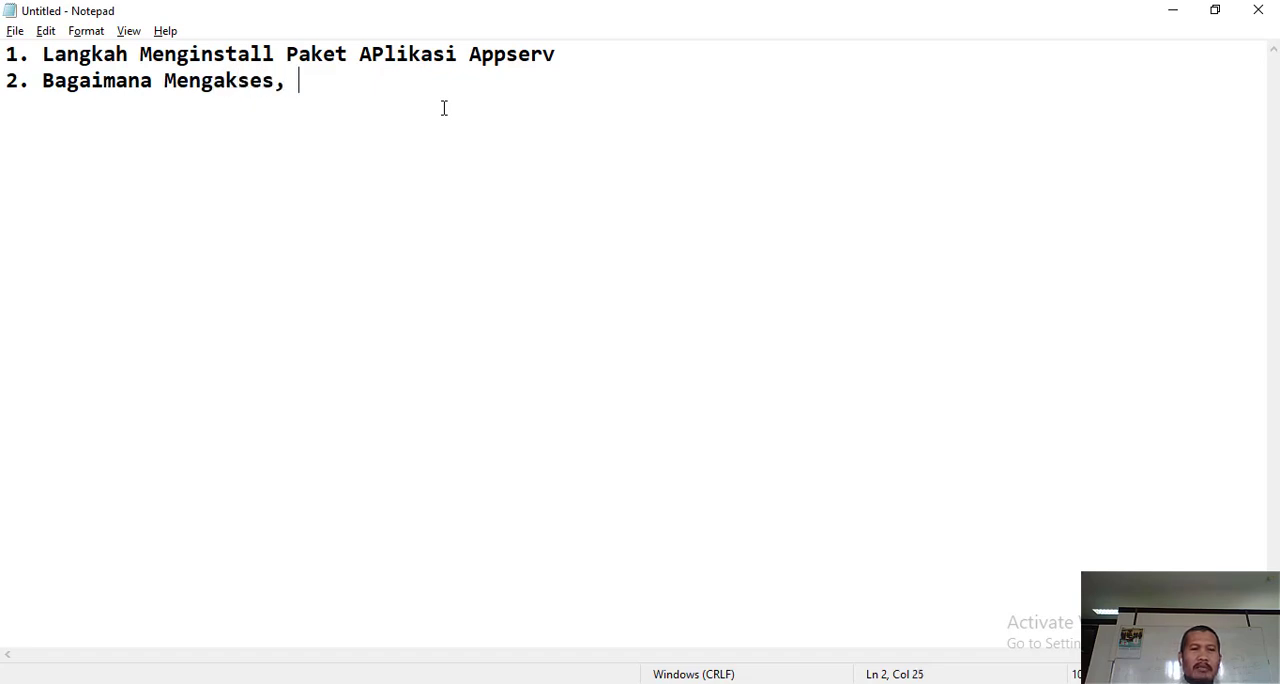
text(, membuat)
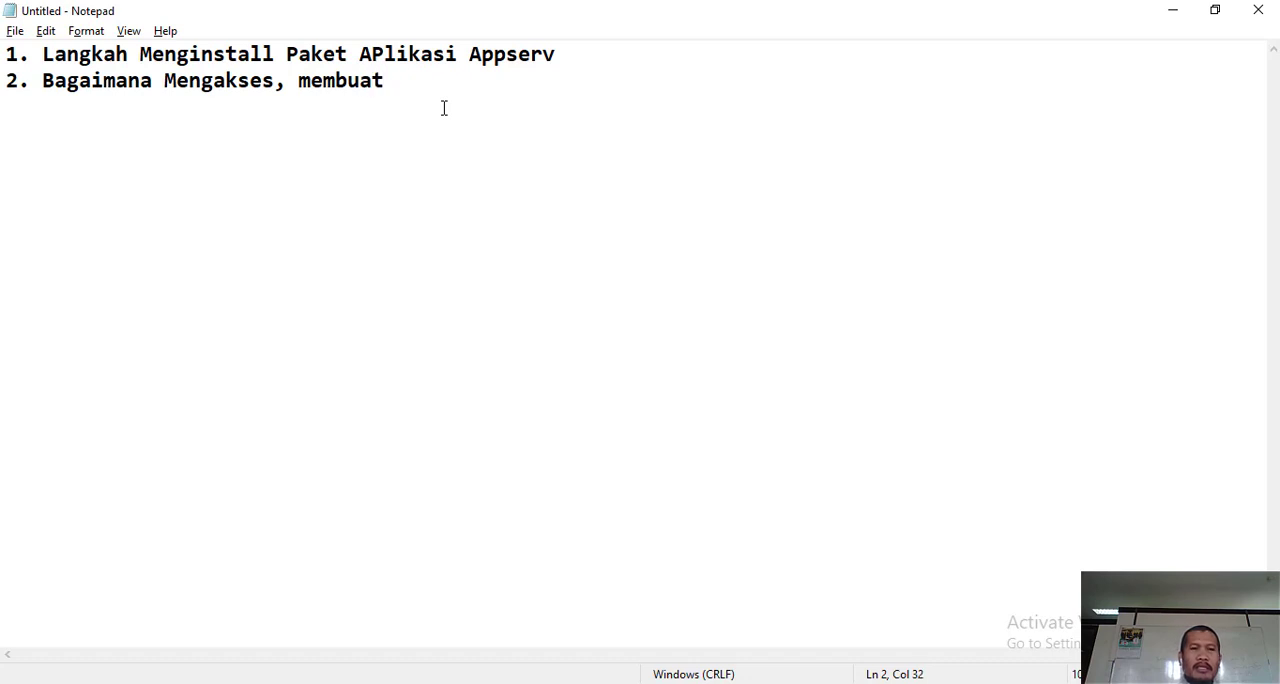
- Complete the second line with ", melihat, dan membuat database pada MySql"
key(BackSpace)
key(BackSpace)
key(BackSpace)
key(BackSpace)
key(BackSpace)
key(BackSpace)
text(m)
key(BackSpace)
key(BackSpace)
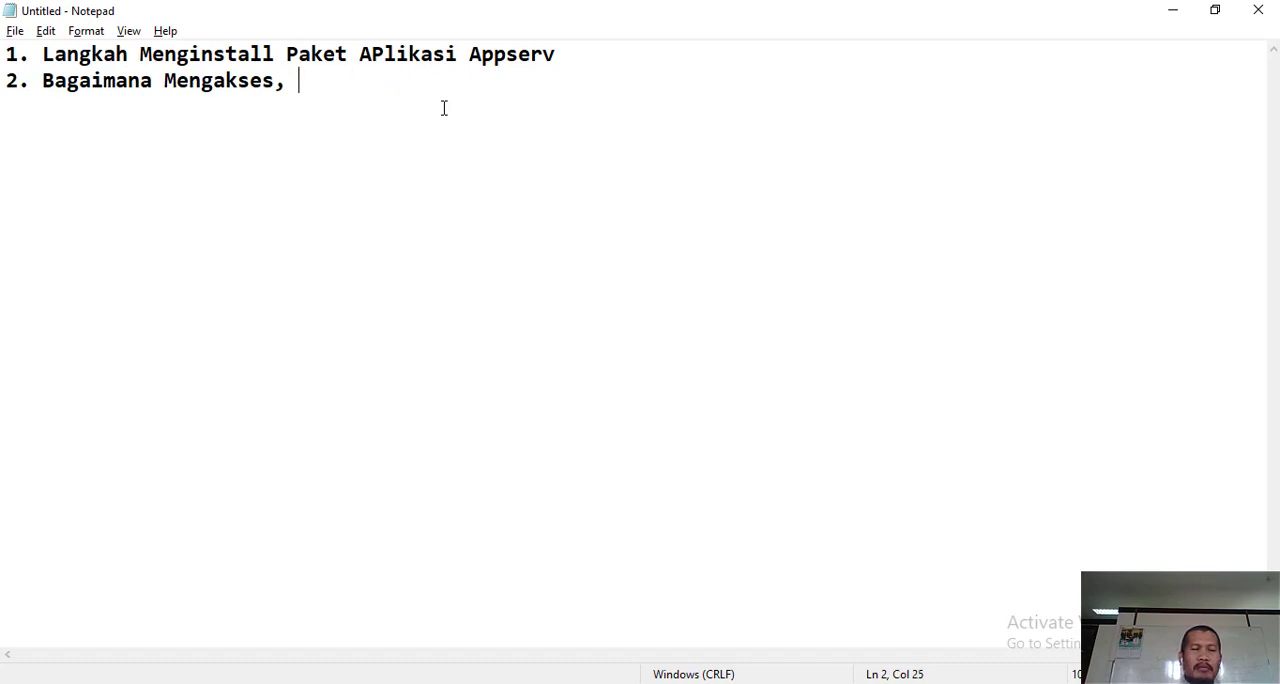
text(melihat, da)
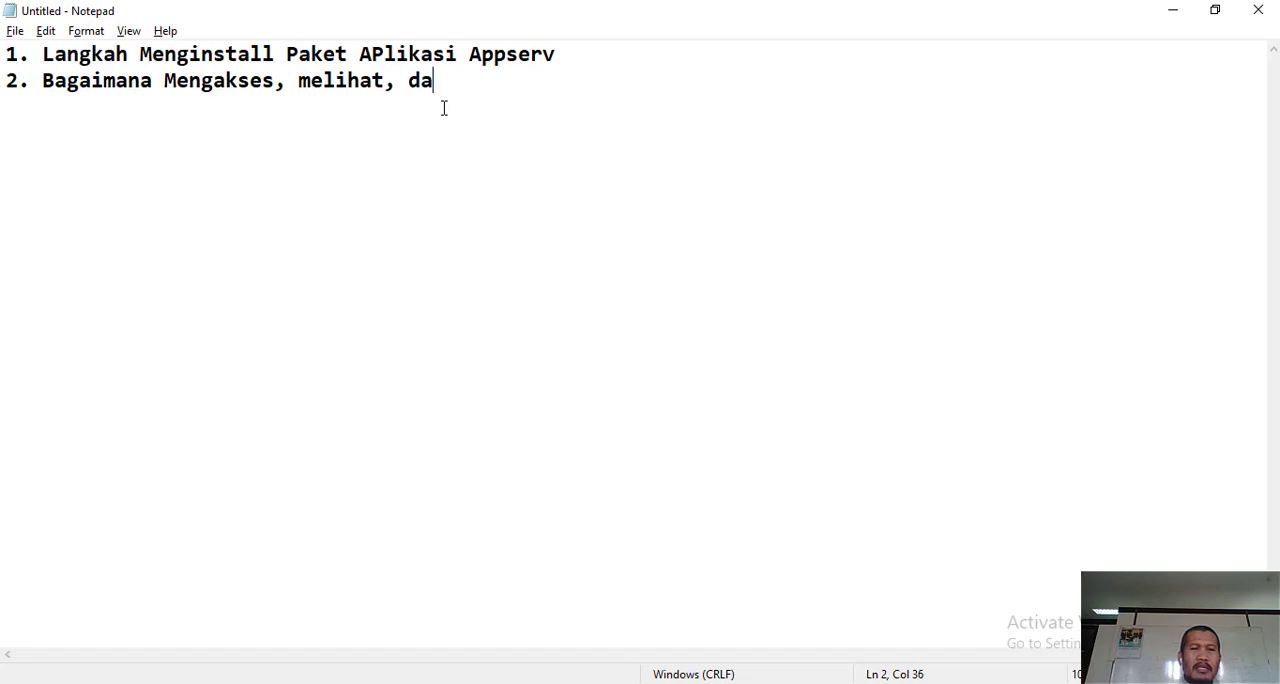
text(n membuat datab)
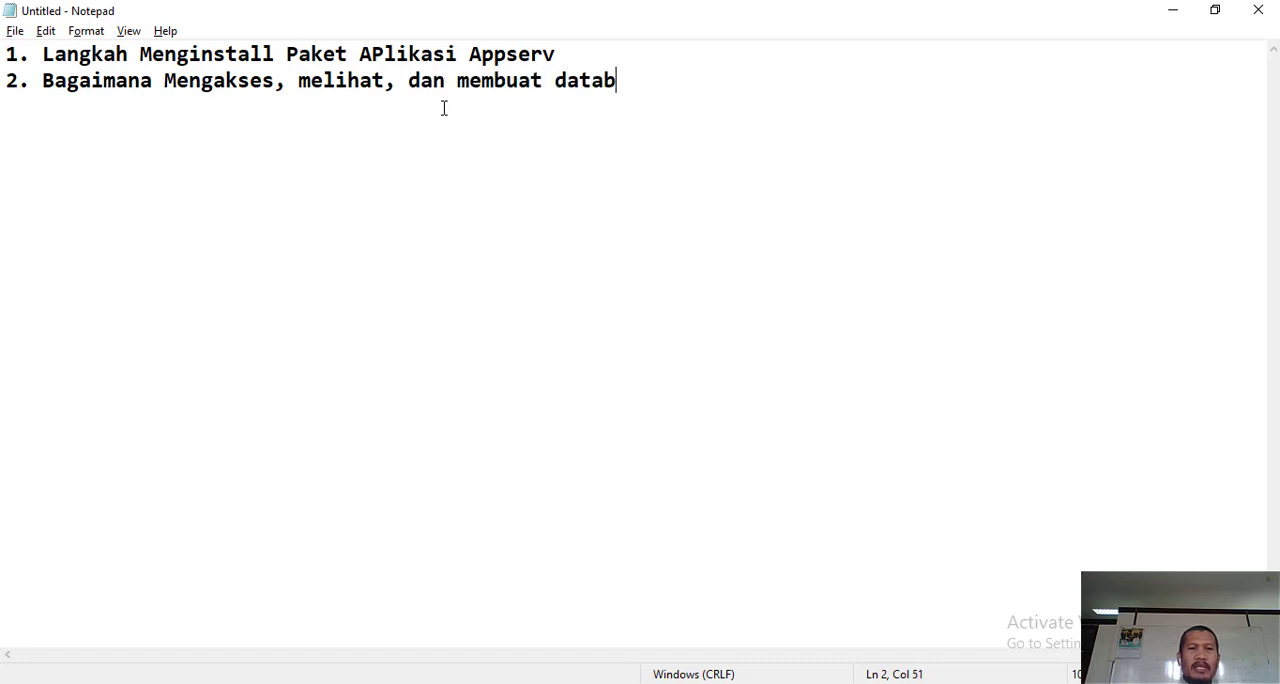
text(ase pada )
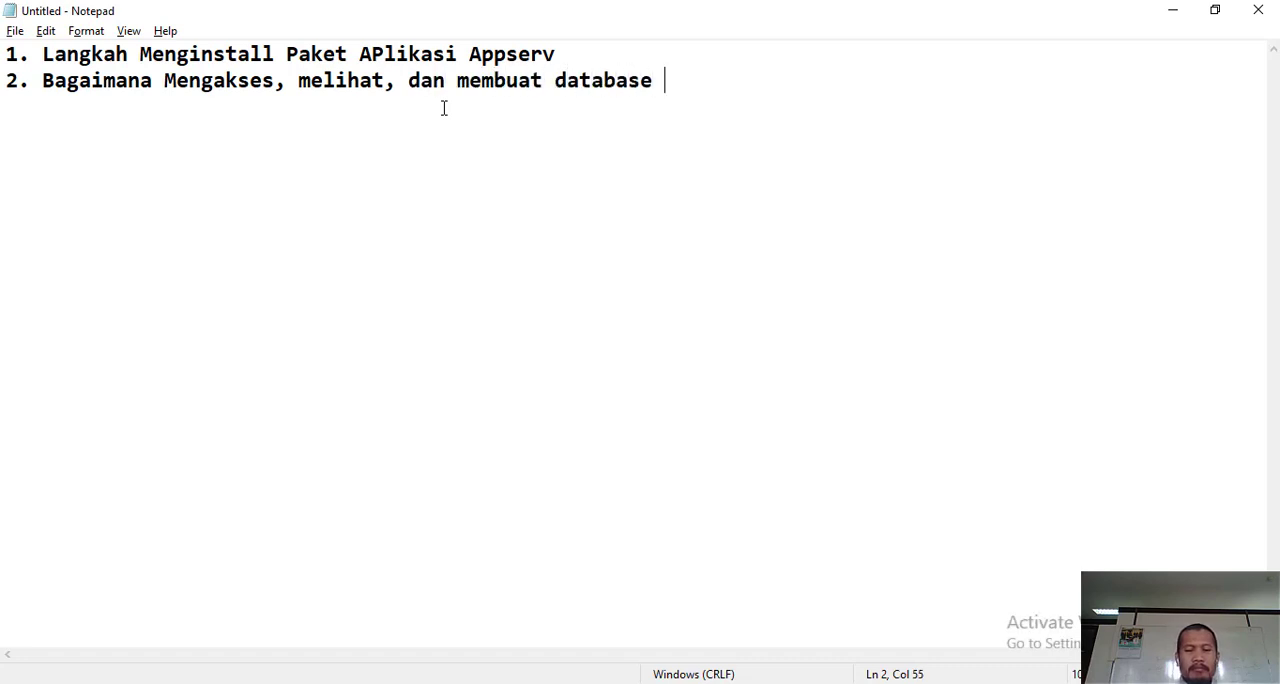
text(M)
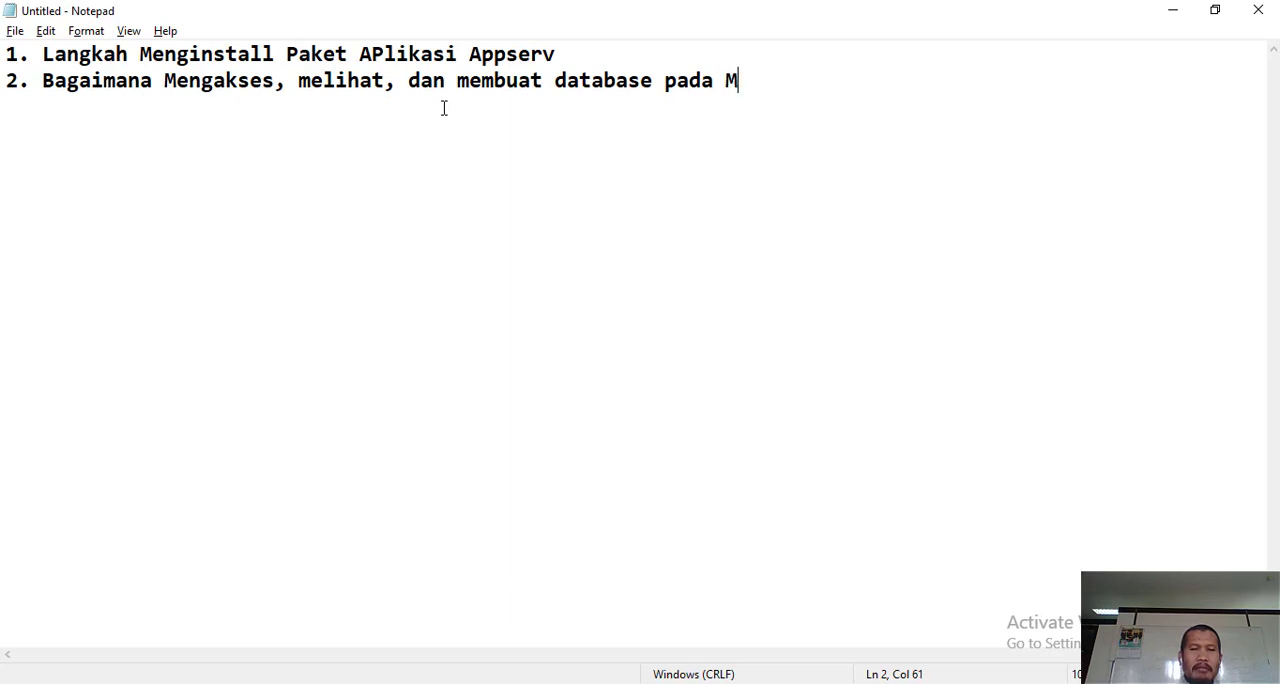
text(ySq)
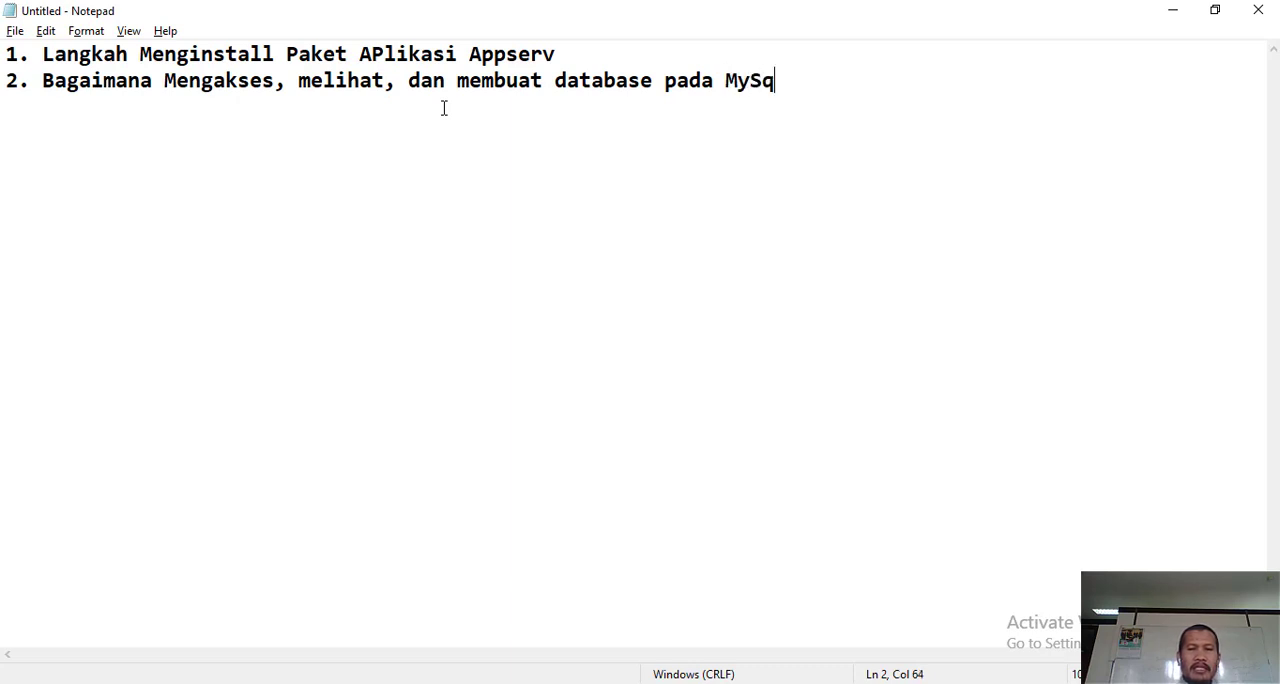
text(l)
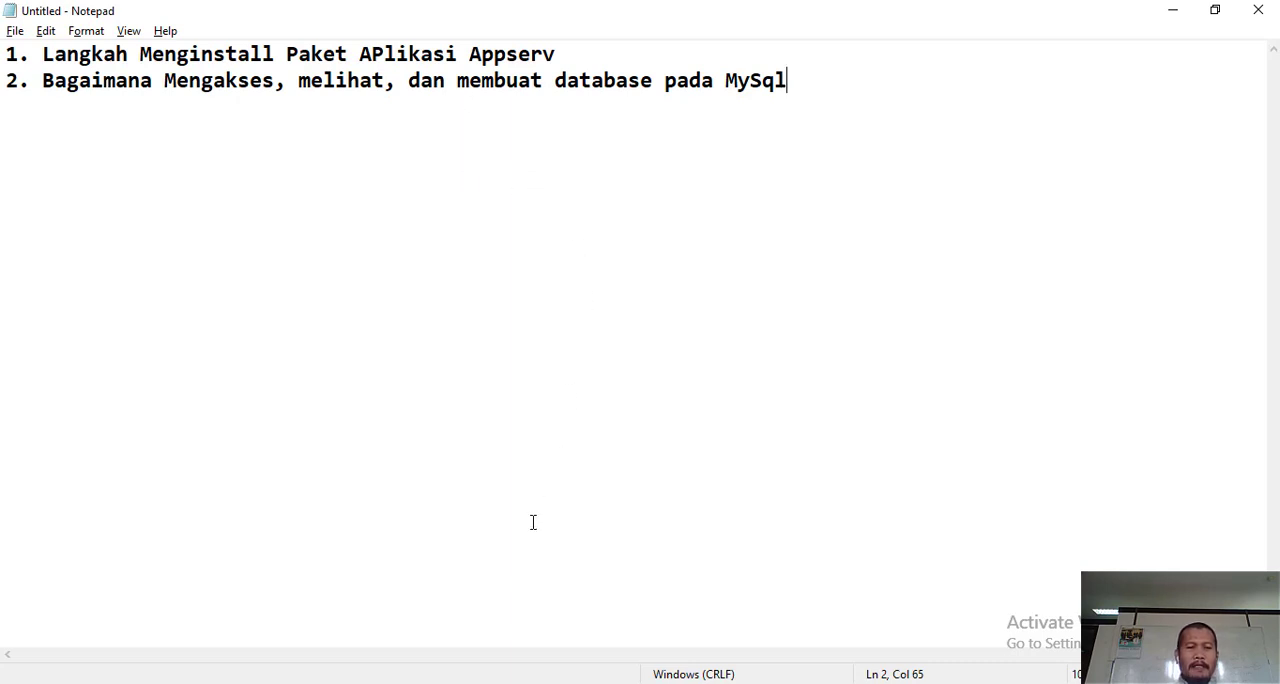
- Switch to Chrome, load google.com and search for "appserv"
mouse_move(299, 683)
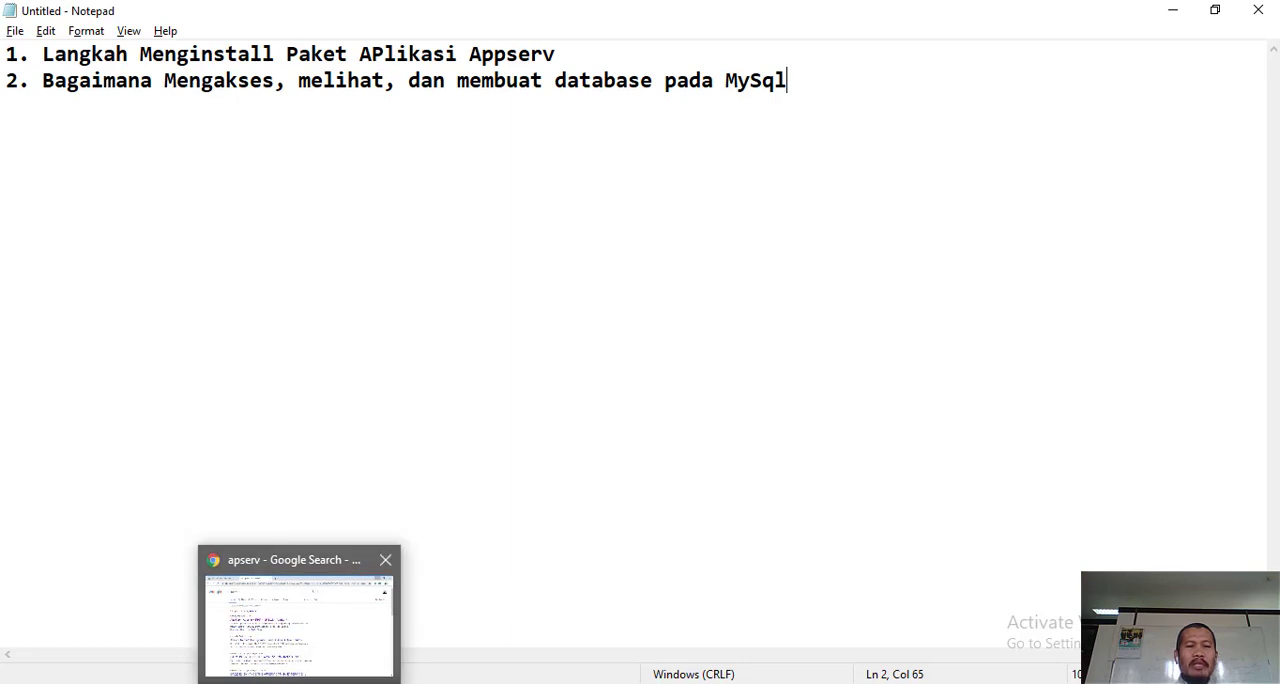
click(305, 646)
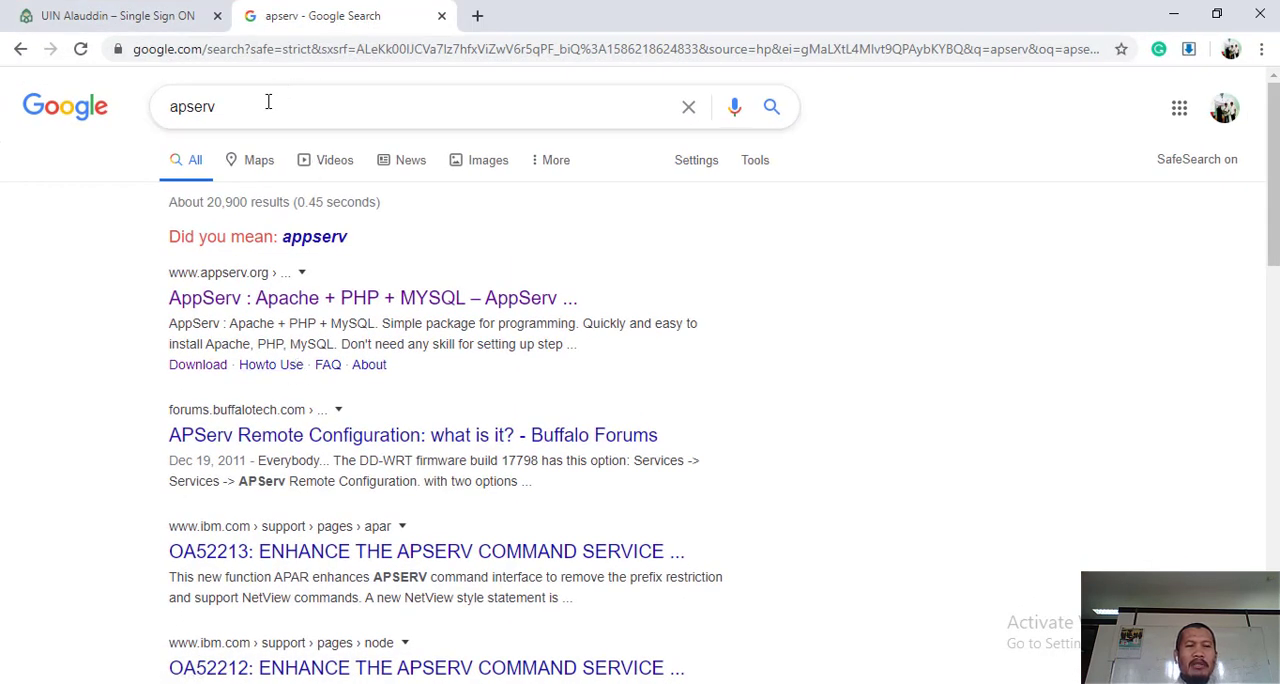
click(341, 106)
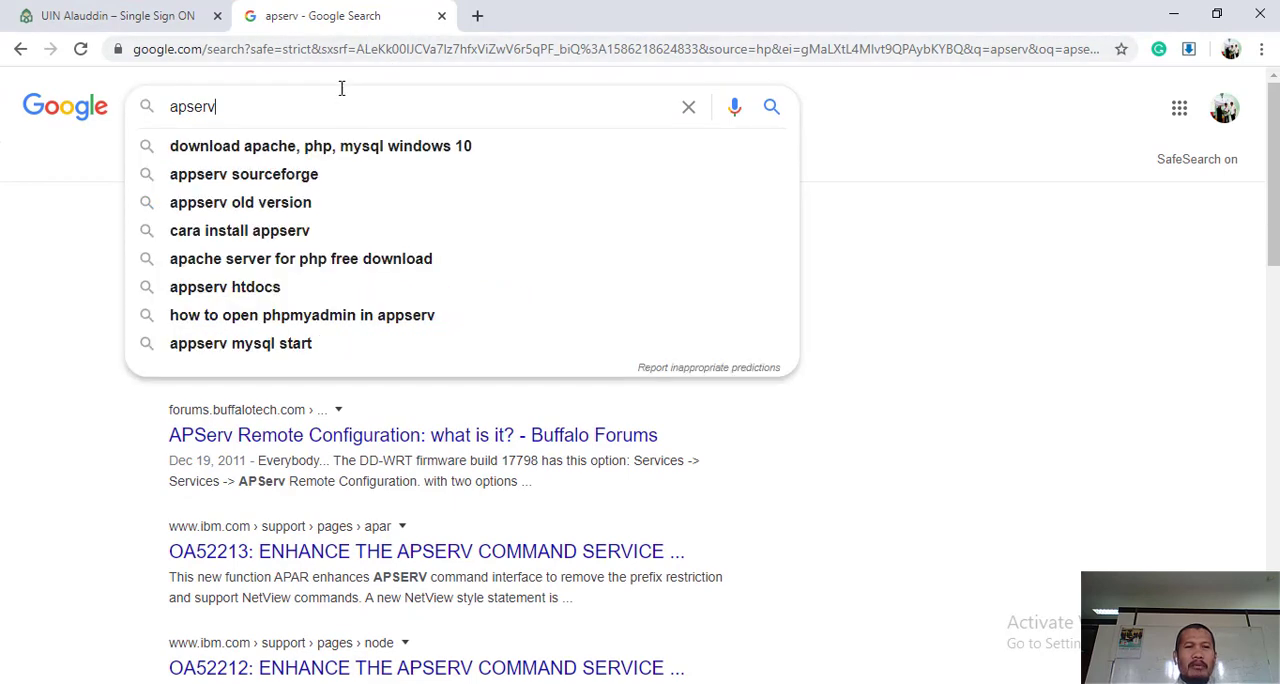
click(357, 49)
text(go)
key(Return)
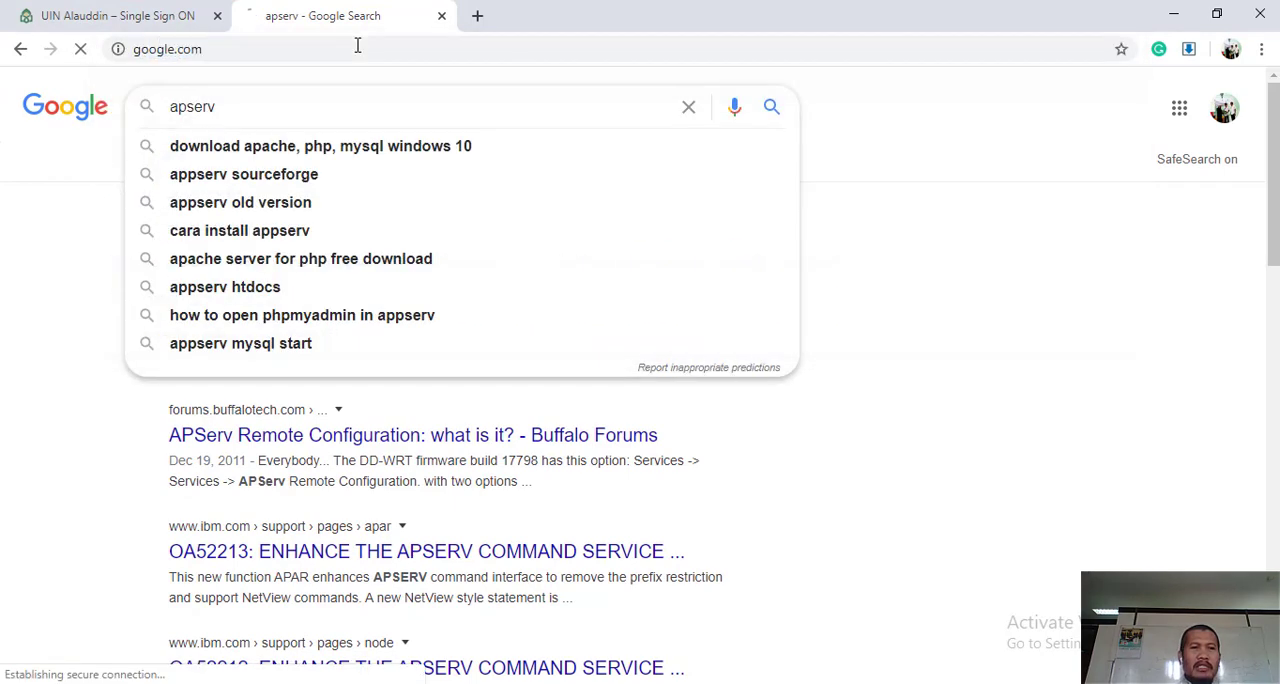
text(appserv)
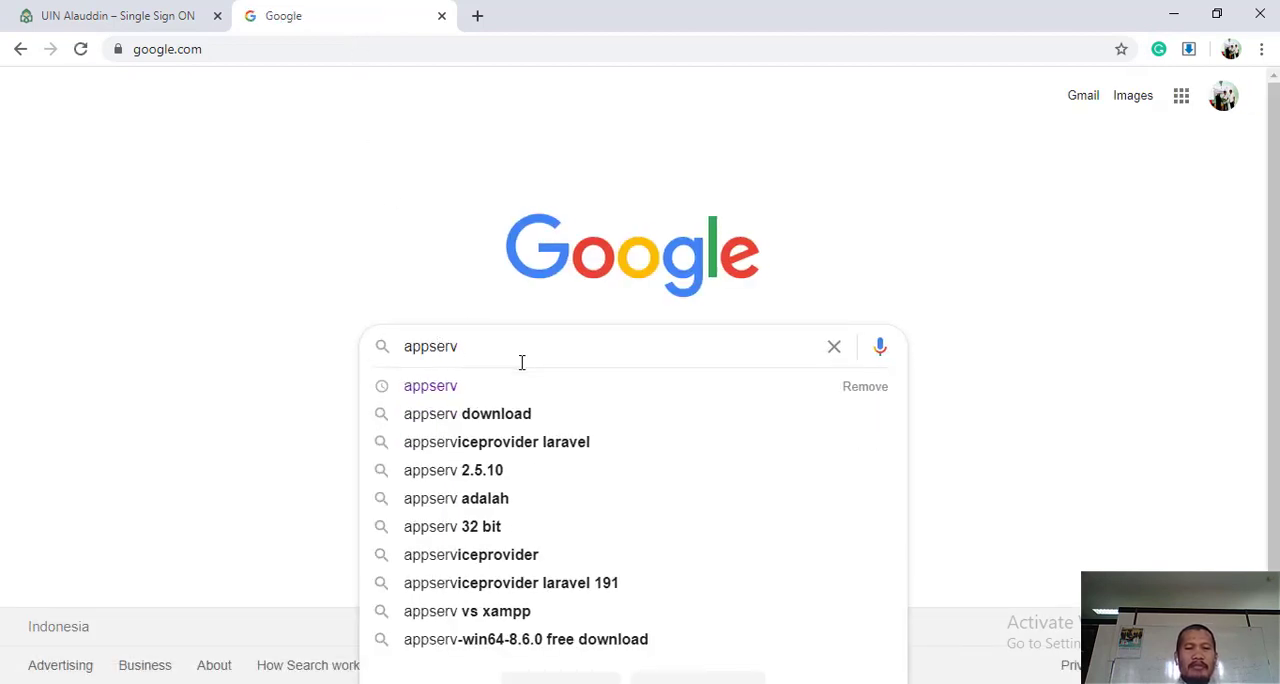
key(Return)
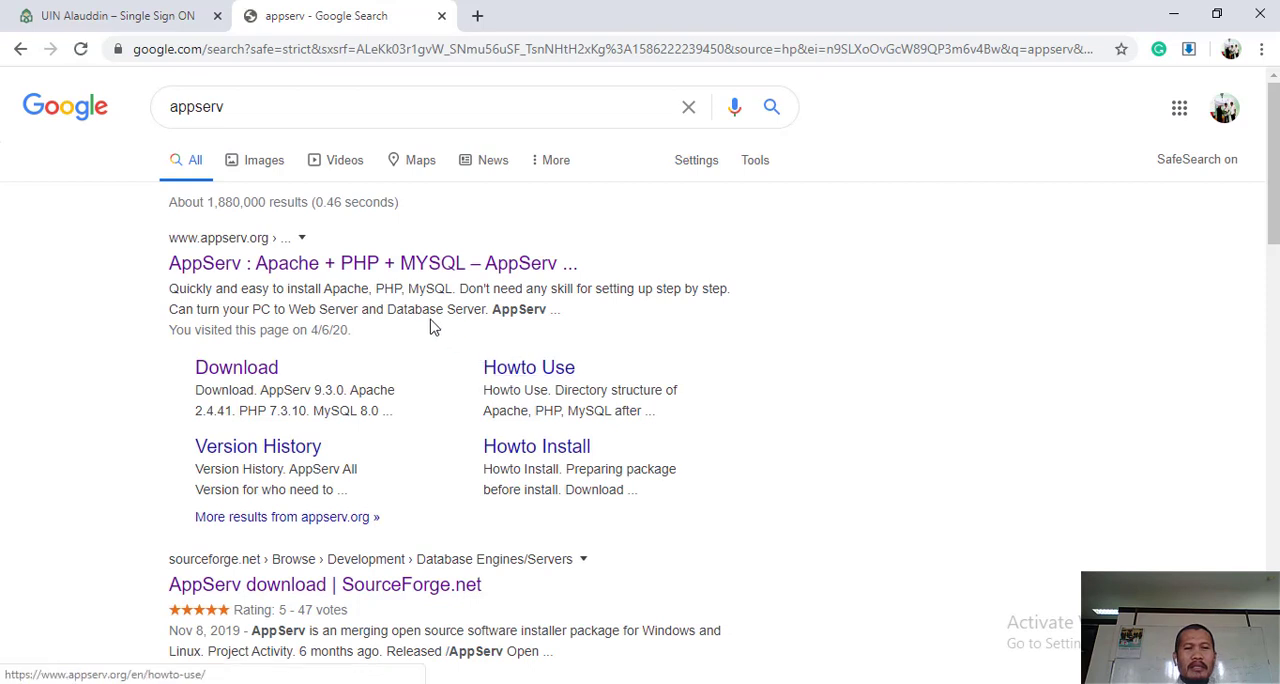
- Open the official appserv.org result and start the AppServ 9.3.0 download from its download page
click(243, 265)
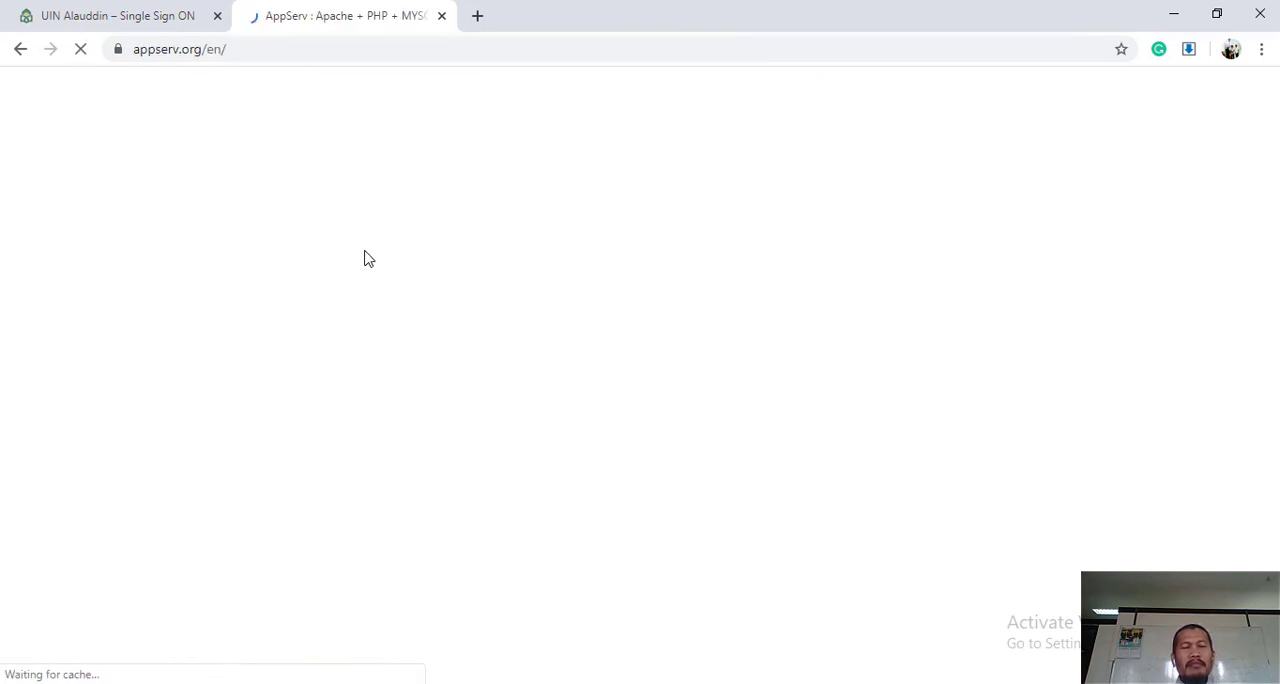
scroll(511, 472, down, 3)
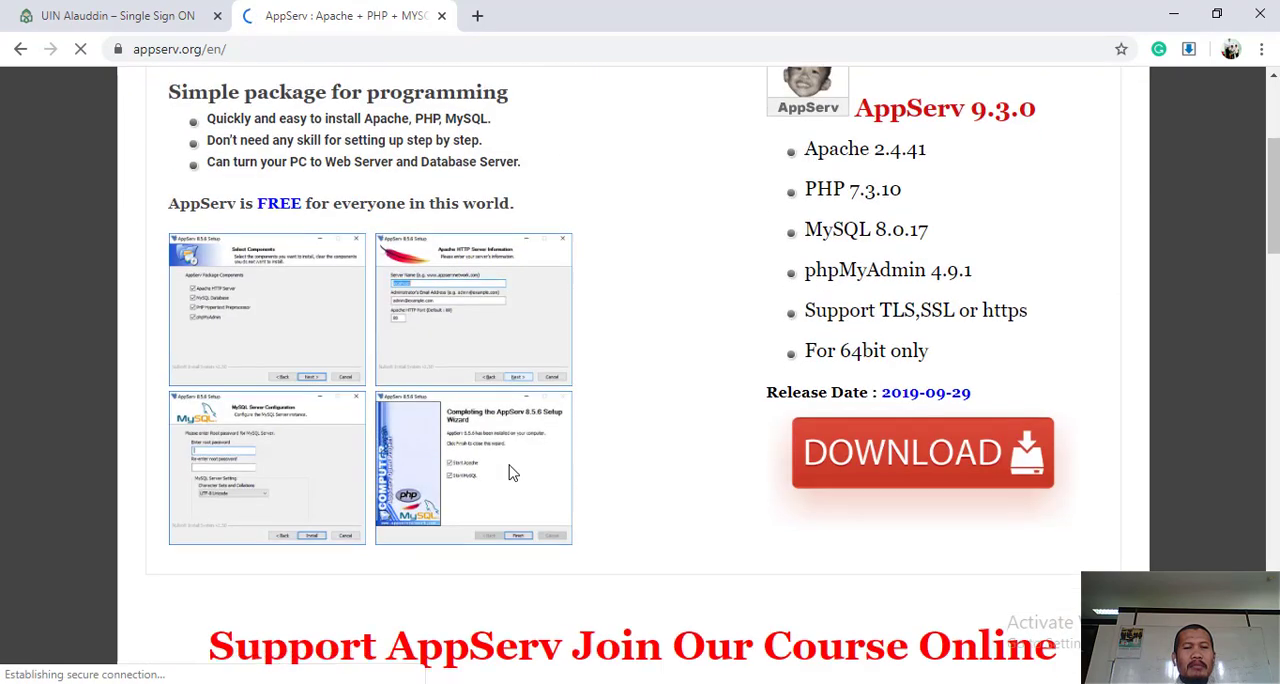
scroll(511, 472, down, 5)
scroll(507, 442, down, 4)
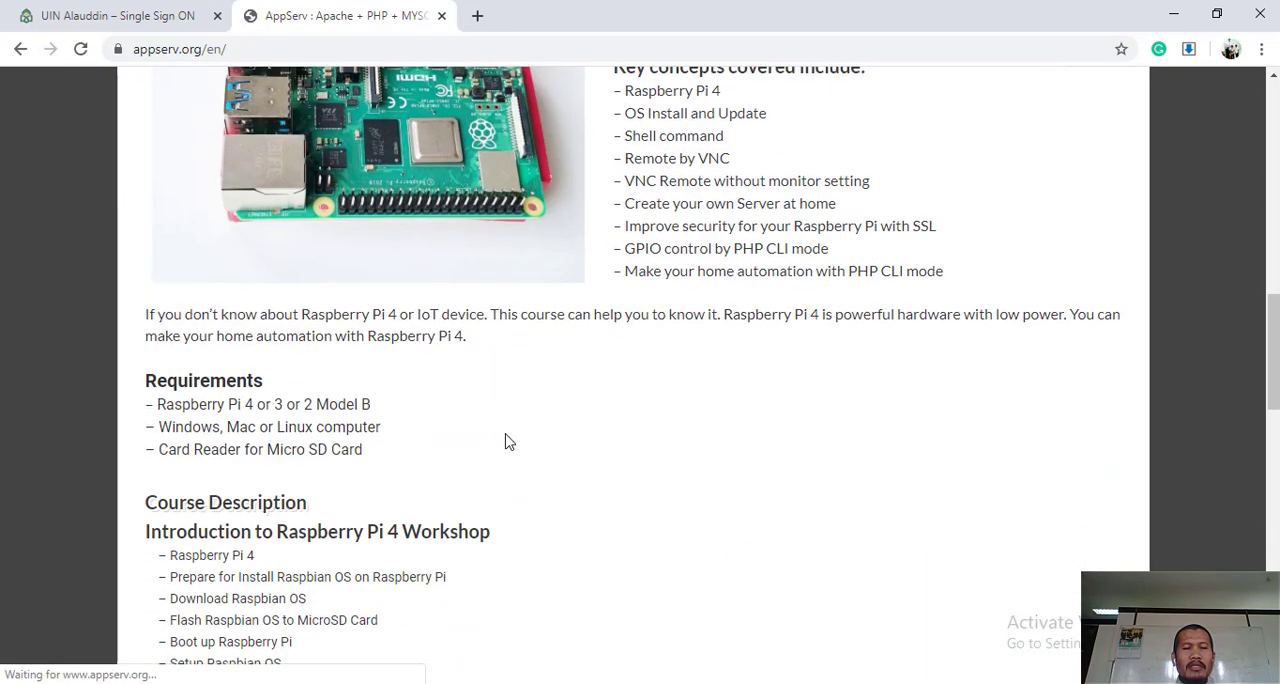
scroll(507, 442, up, 8)
click(897, 290)
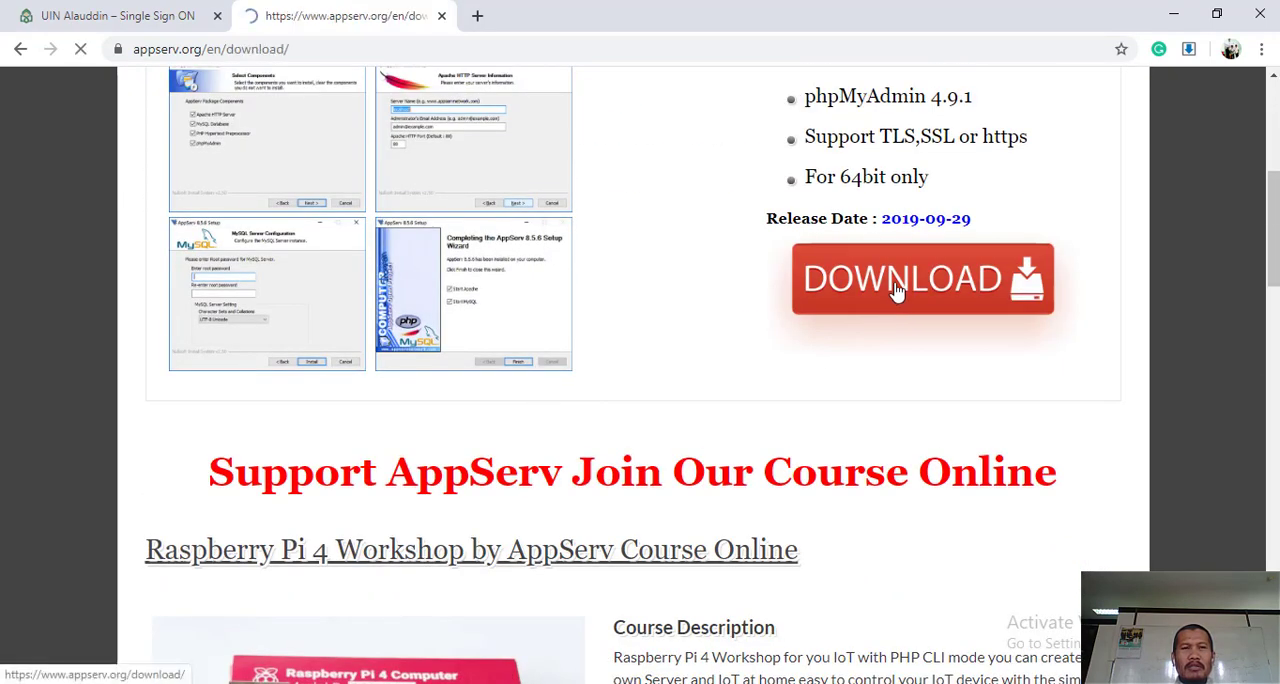
scroll(491, 346, down, 4)
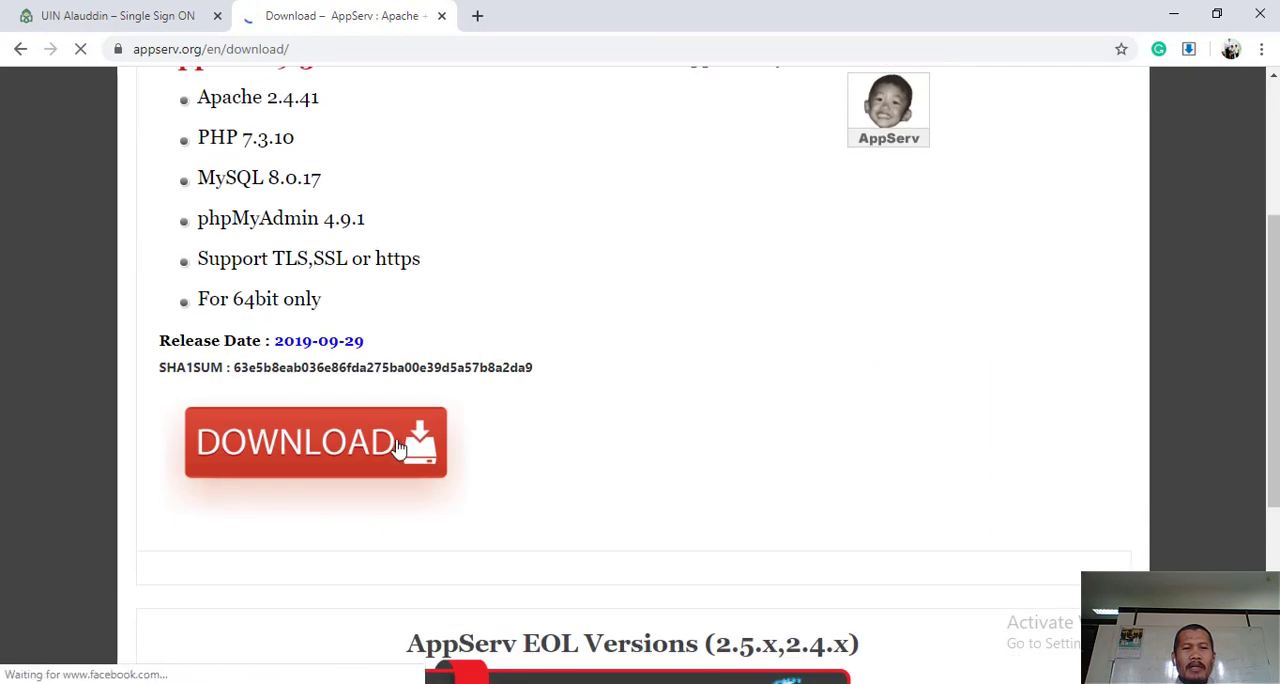
click(320, 443)
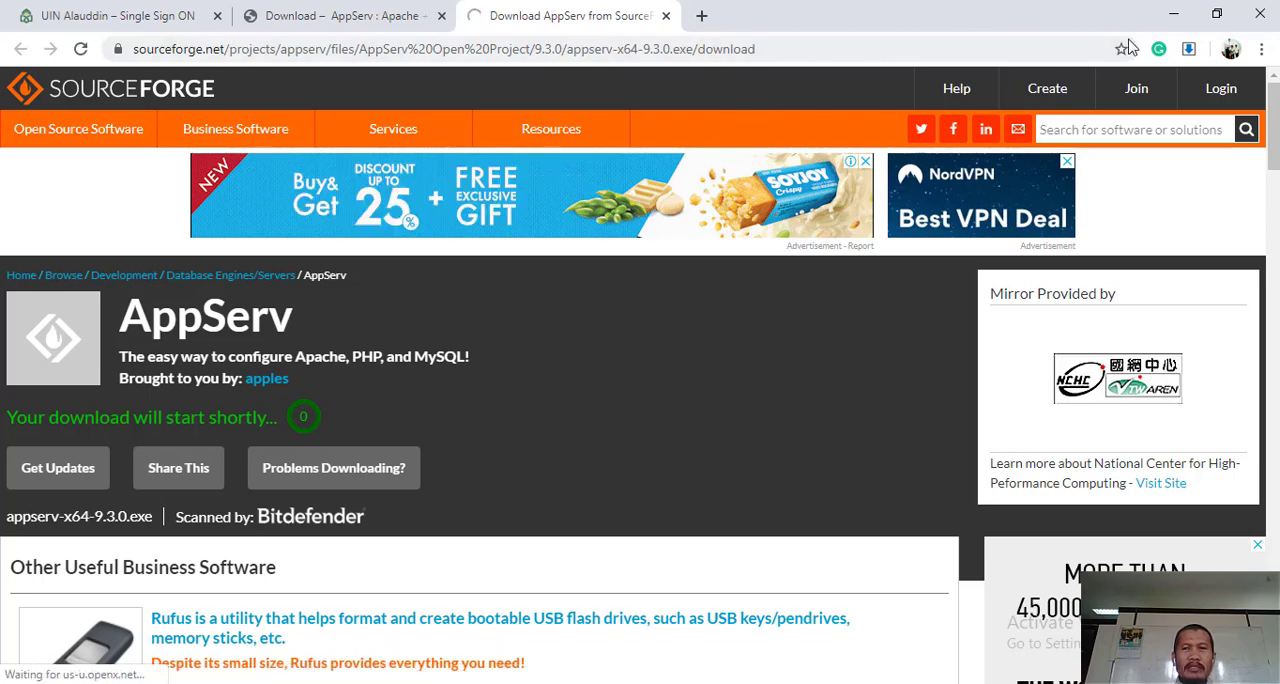
- Minimize the Chrome and Notepad windows to reach the desktop
click(1173, 14)
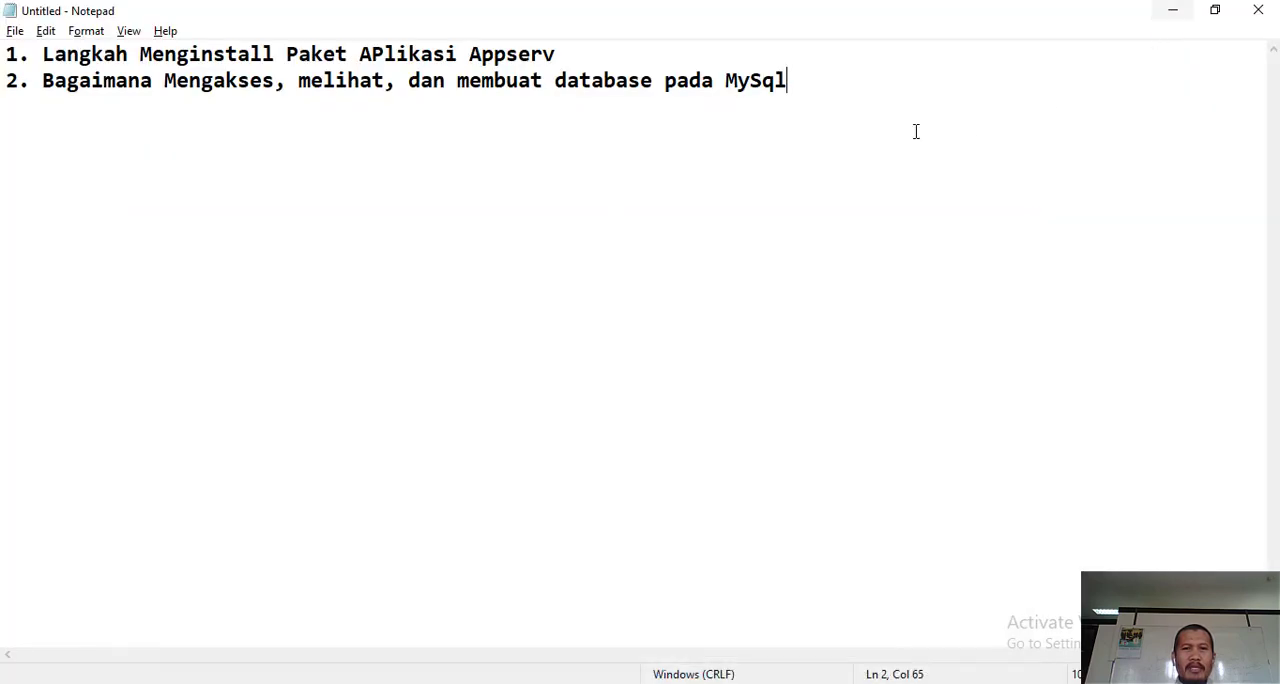
click(1171, 11)
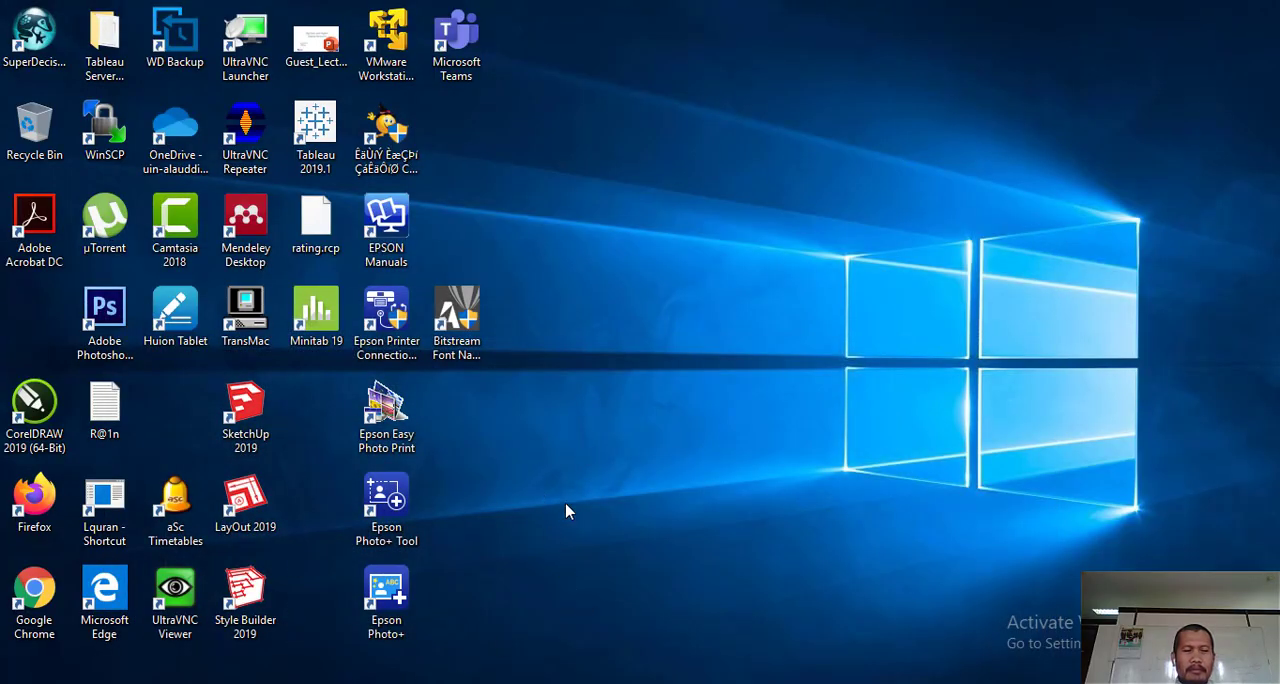
- Open the Downloads folder in File Explorer and search it for "appse"
key(super+e)
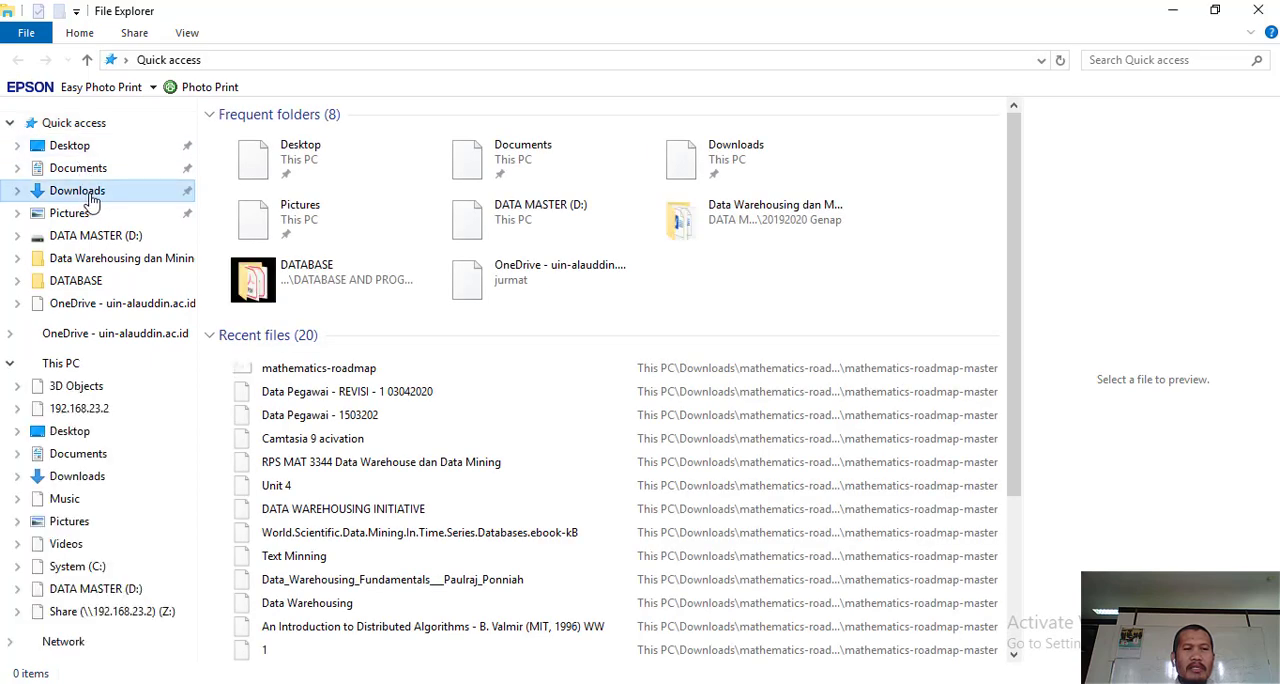
click(100, 190)
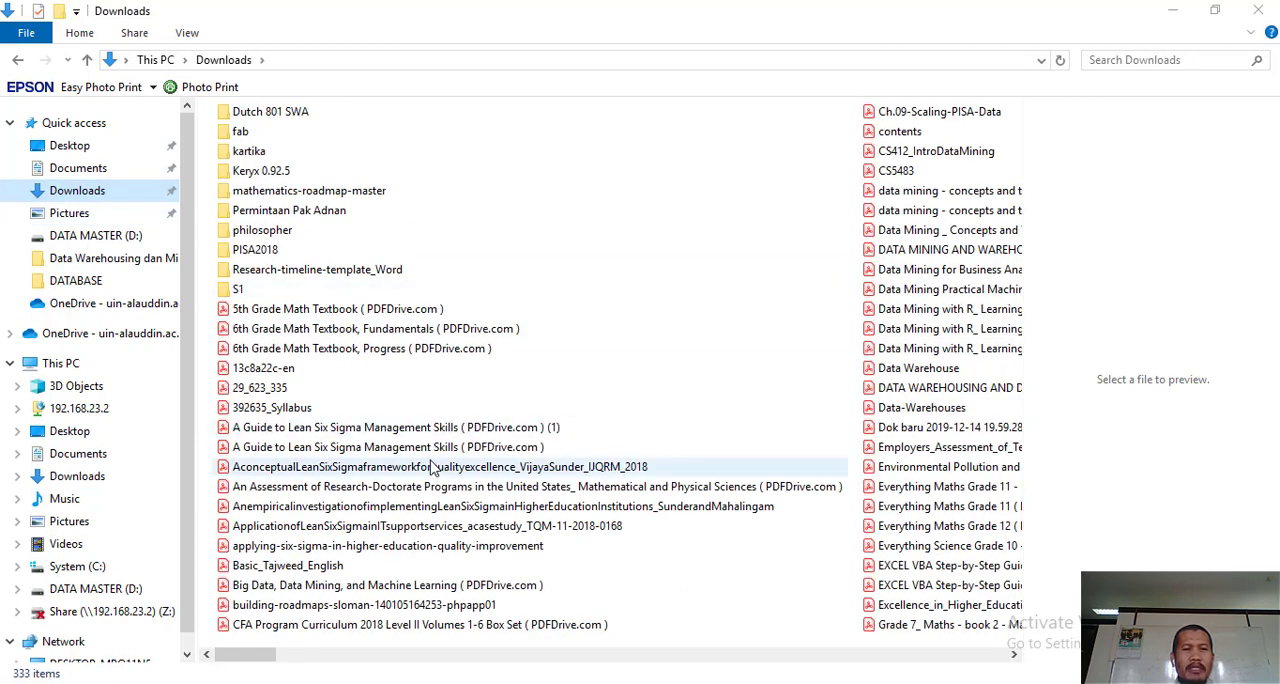
scroll(437, 466, right, 2)
click(1181, 58)
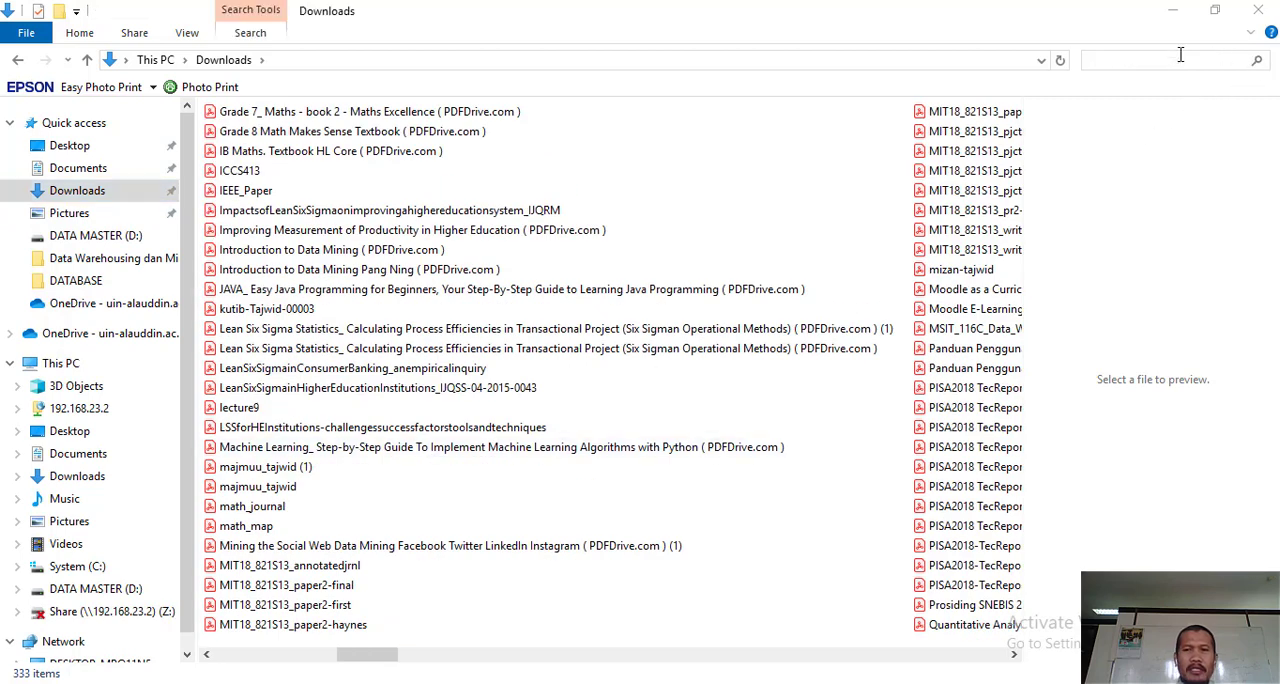
text(appse)
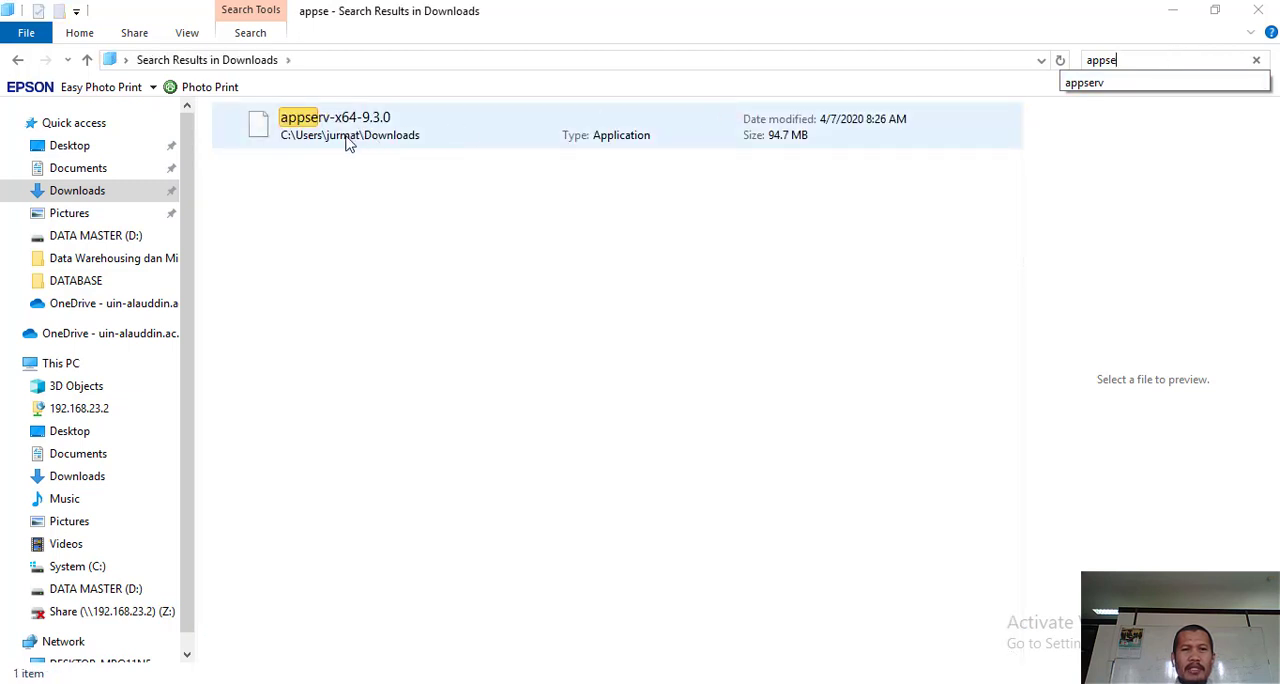
- Launch the appserv-x64-9.3.0 installer from the search results and minimize the File Explorer window
click(348, 141)
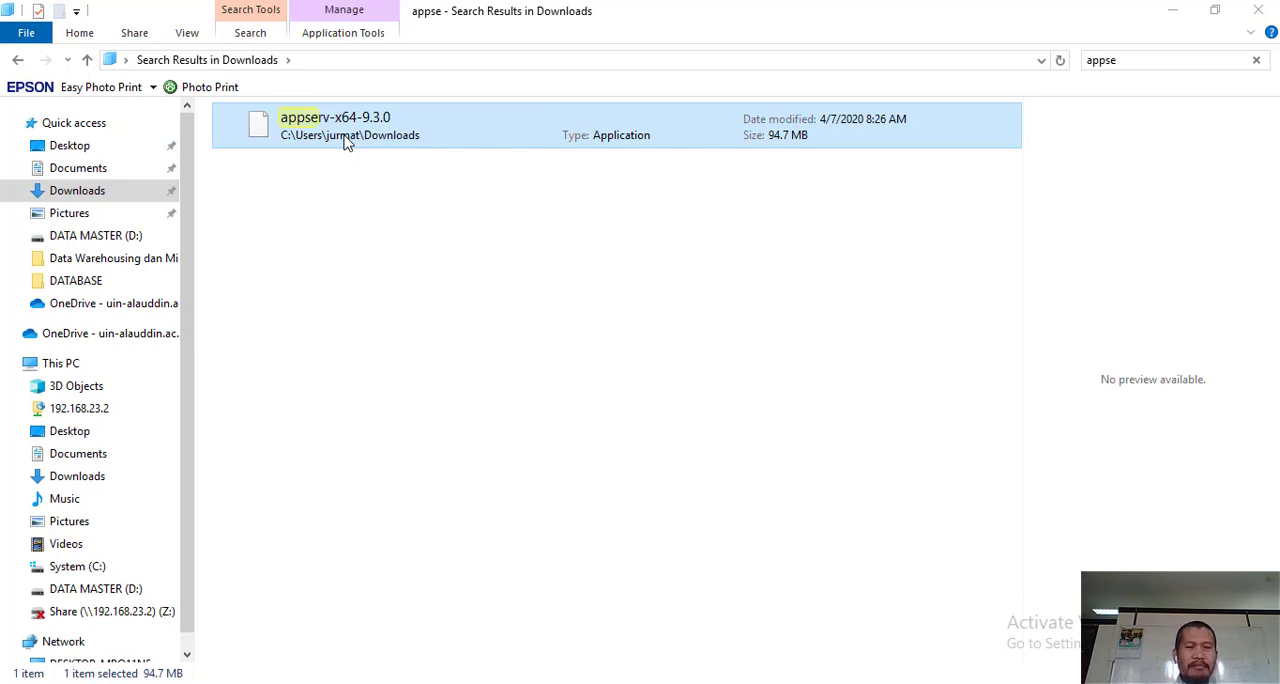
right_click(343, 140)
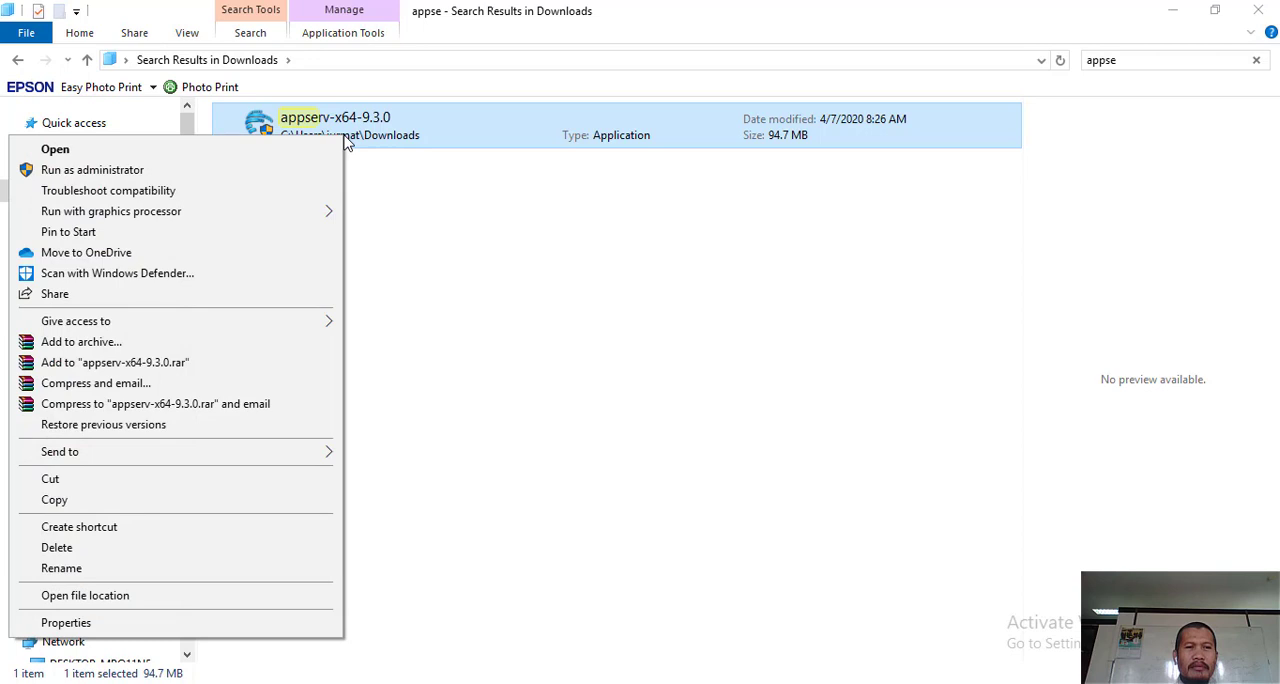
click(238, 156)
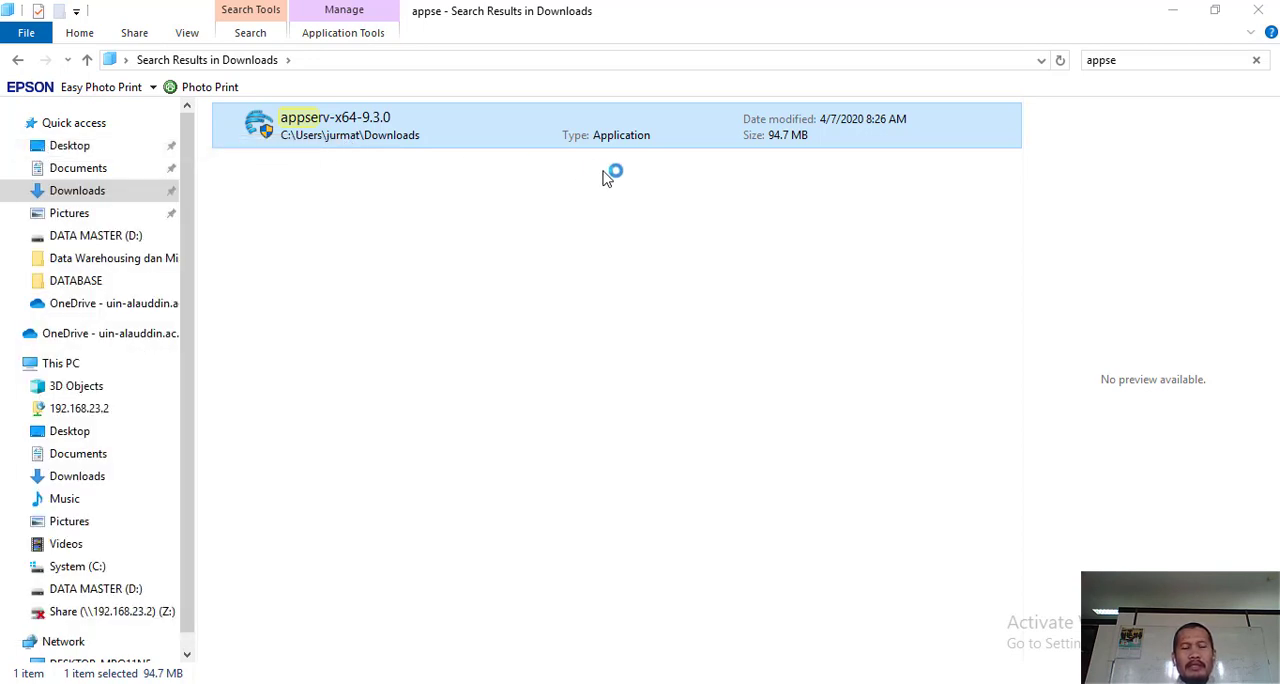
click(1178, 14)
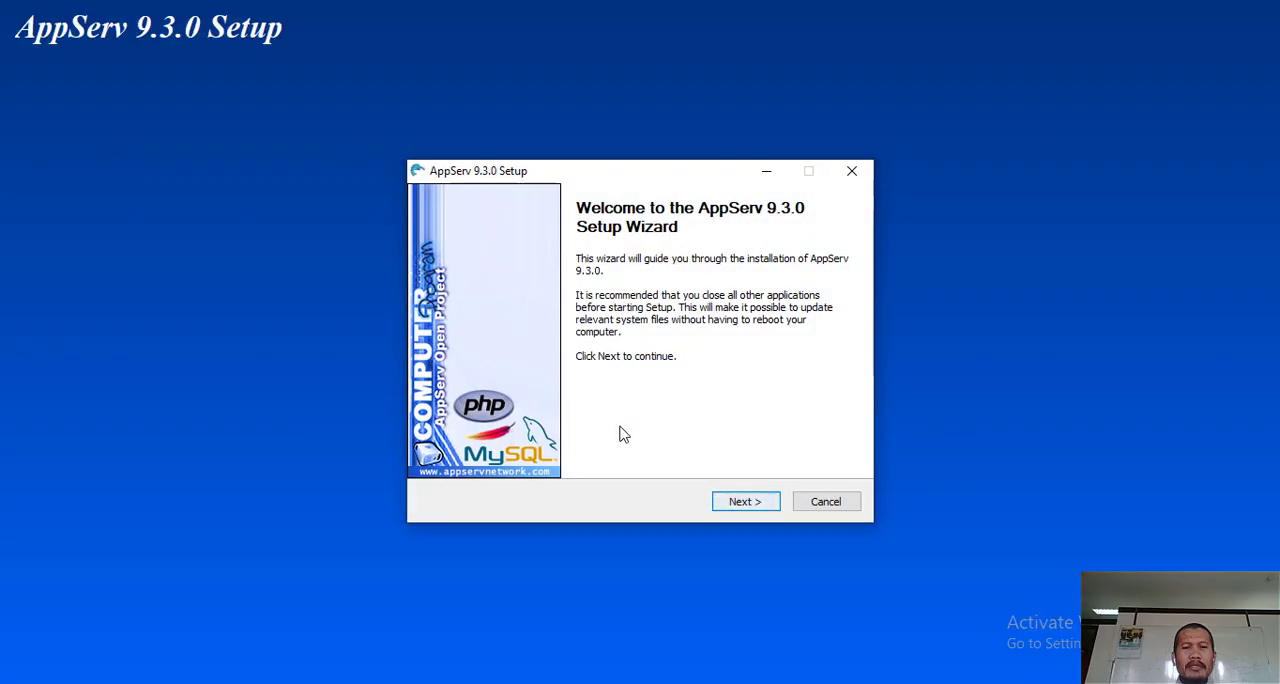
- Start the AppServ setup over the old version, agree to the license and accept C:\AppServ as the destination folder
key(Return)
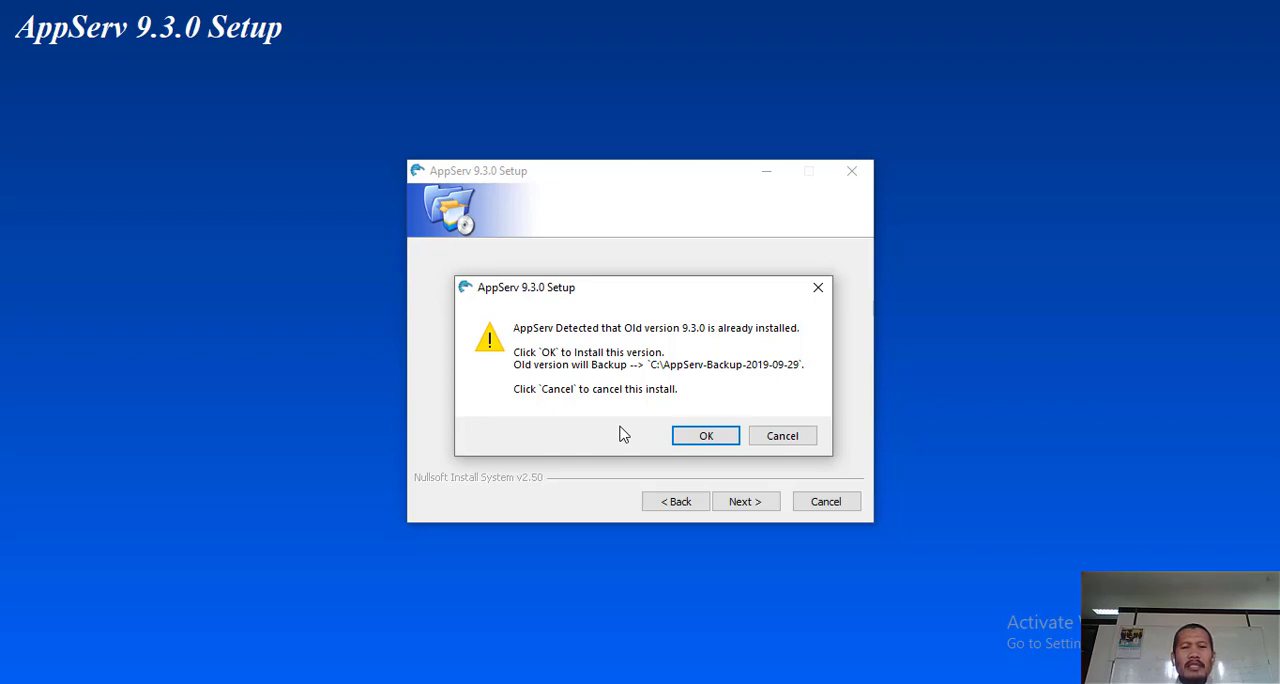
key(Return)
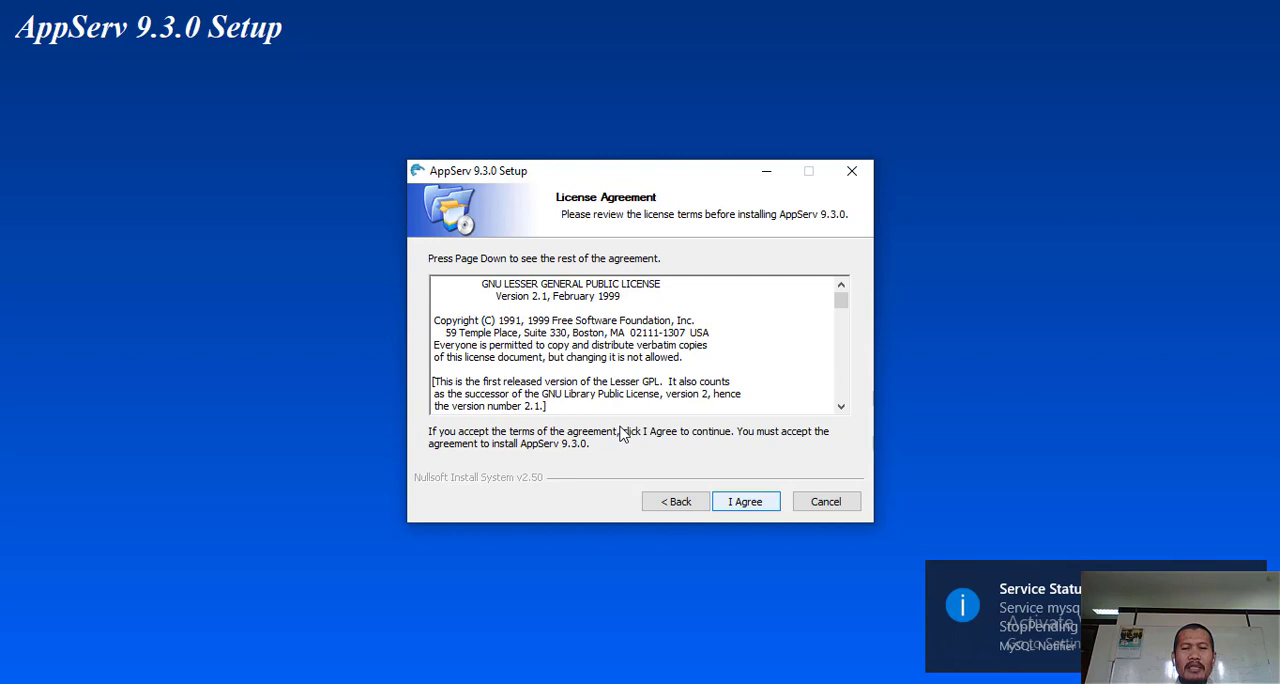
key(Return)
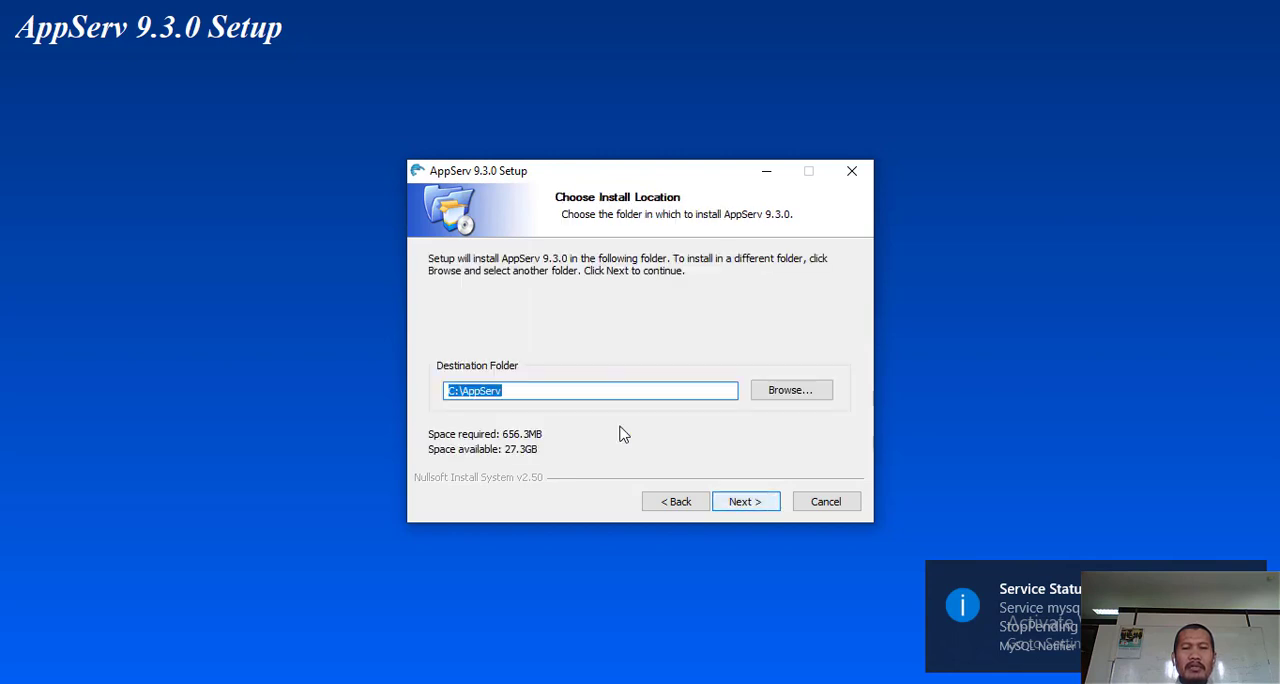
key(Right)
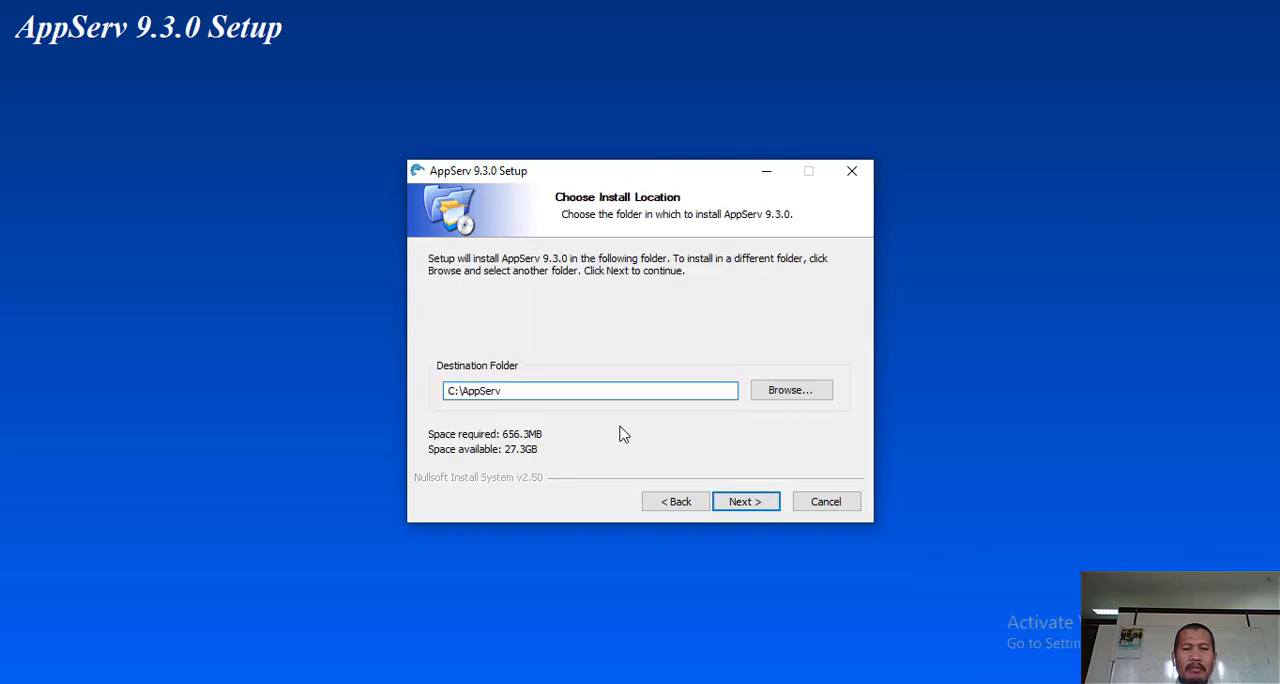
key(Return)
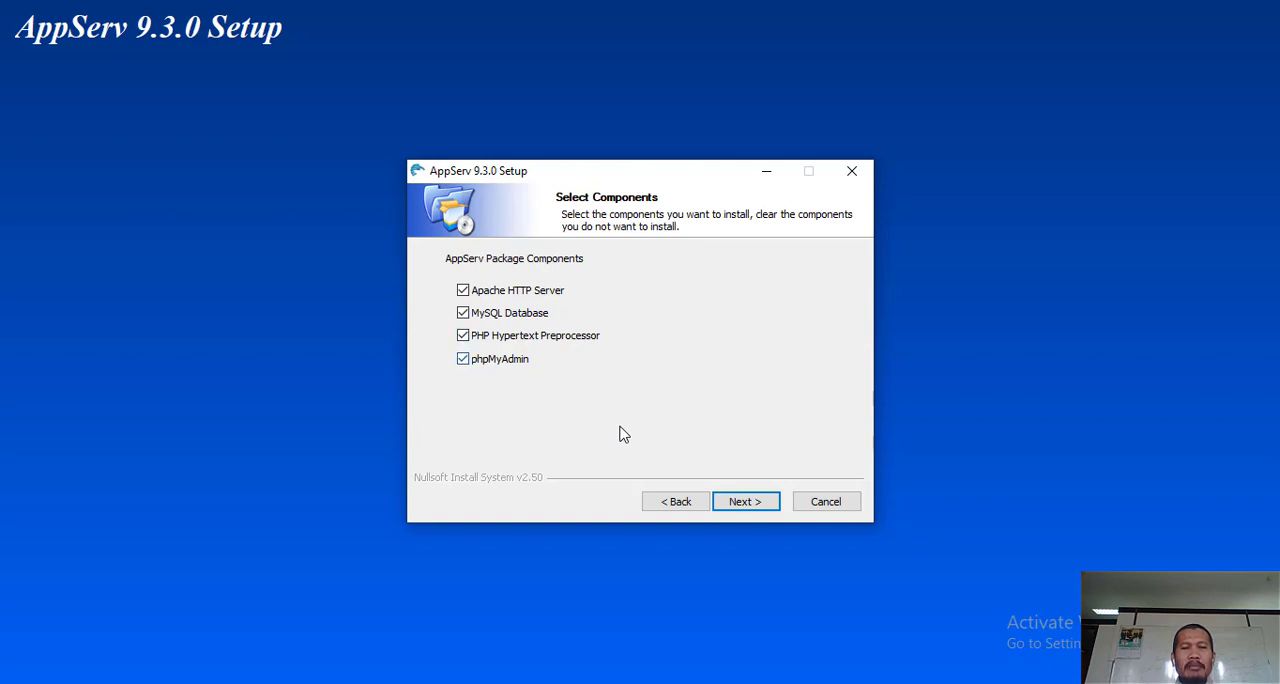
- Accept all four AppServ components and the Apache settings with server name localhost, HTTP port 80 and HTTPS port 443
key(Return)
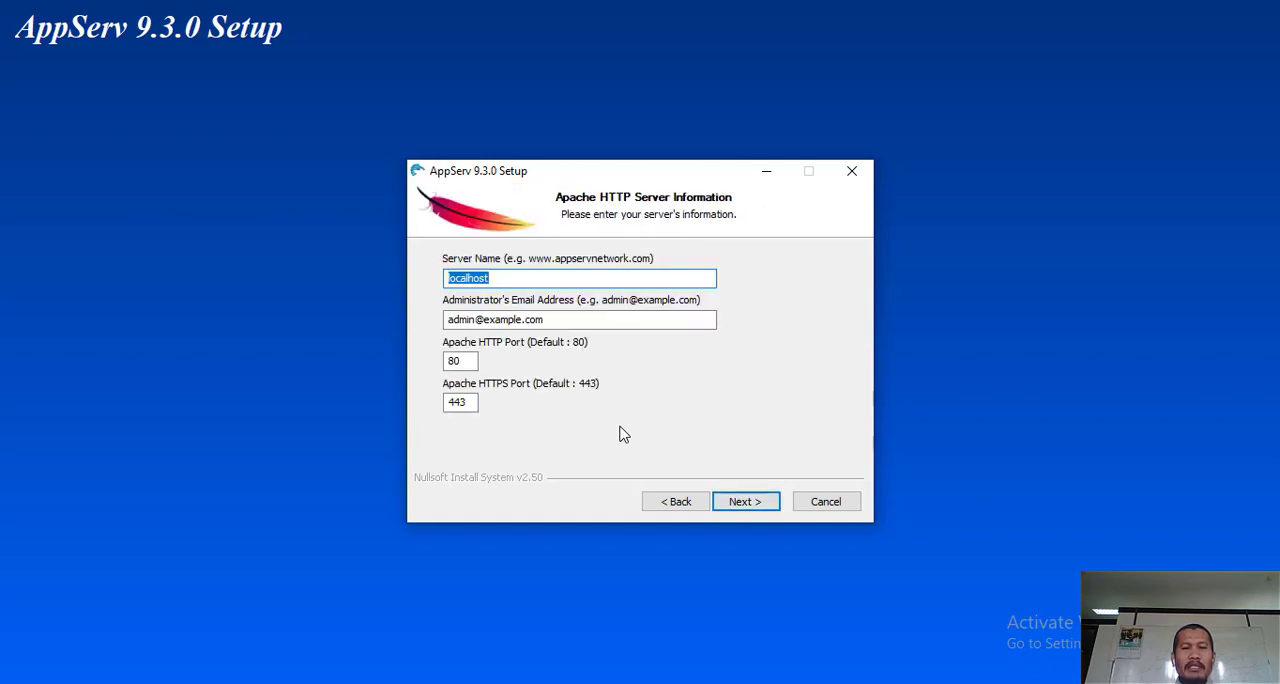
key(Right)
key(Return)
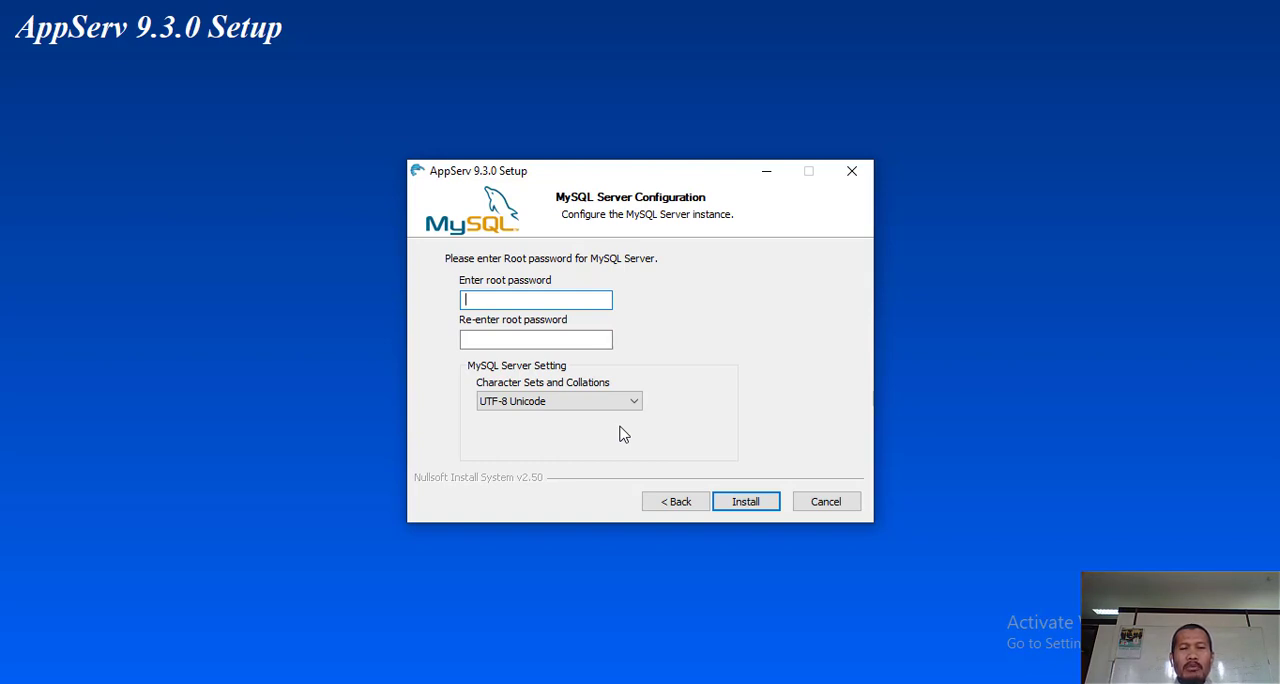
- Enter the MySQL root password and repeat it in the confirmation field
text(123)
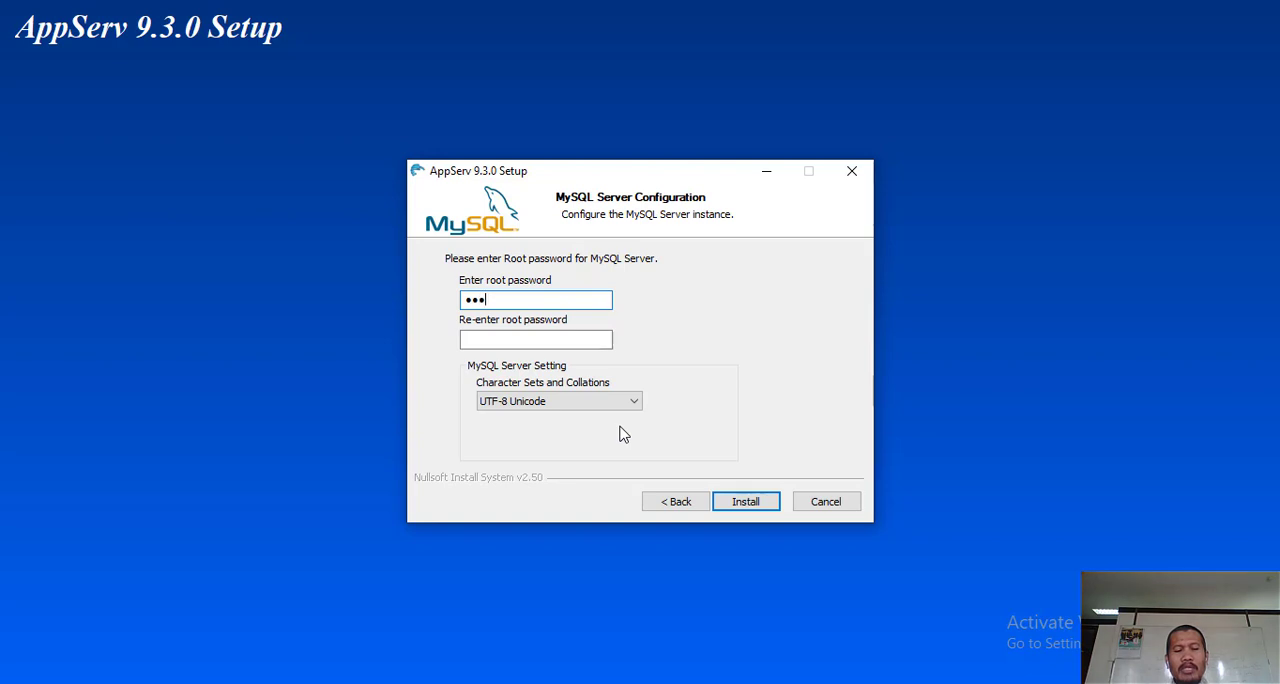
text(45678)
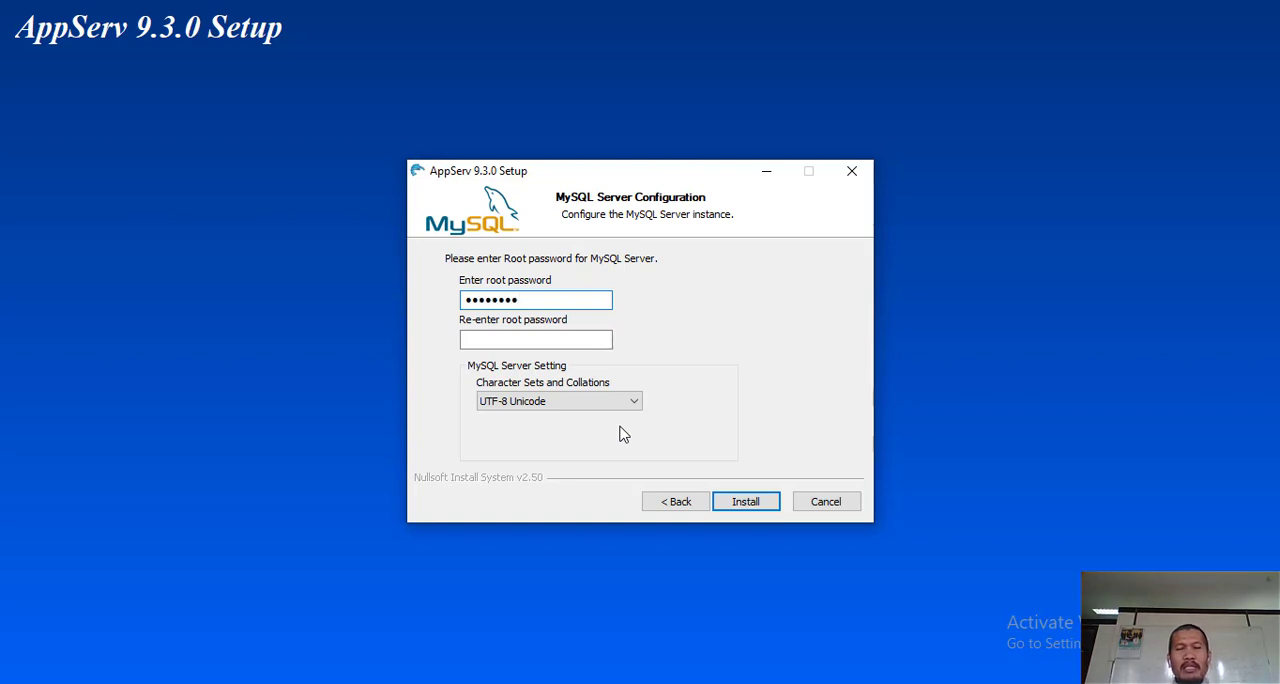
key(Tab)
text(123)
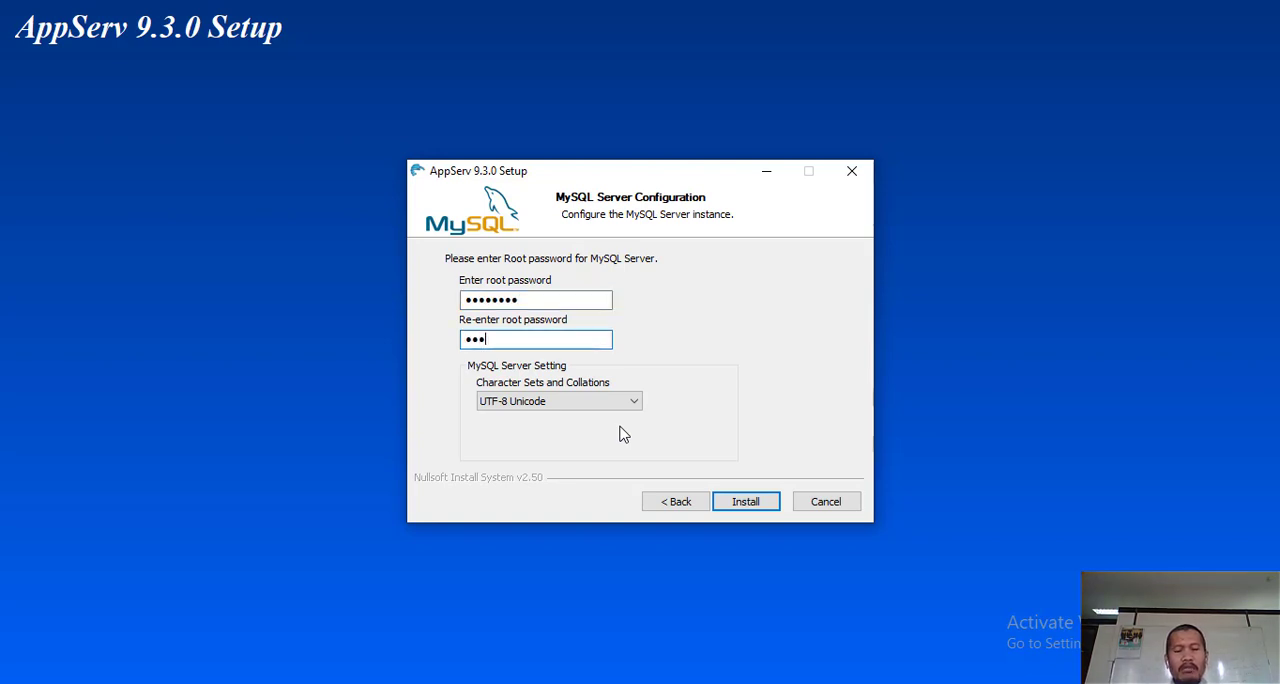
text(45678)
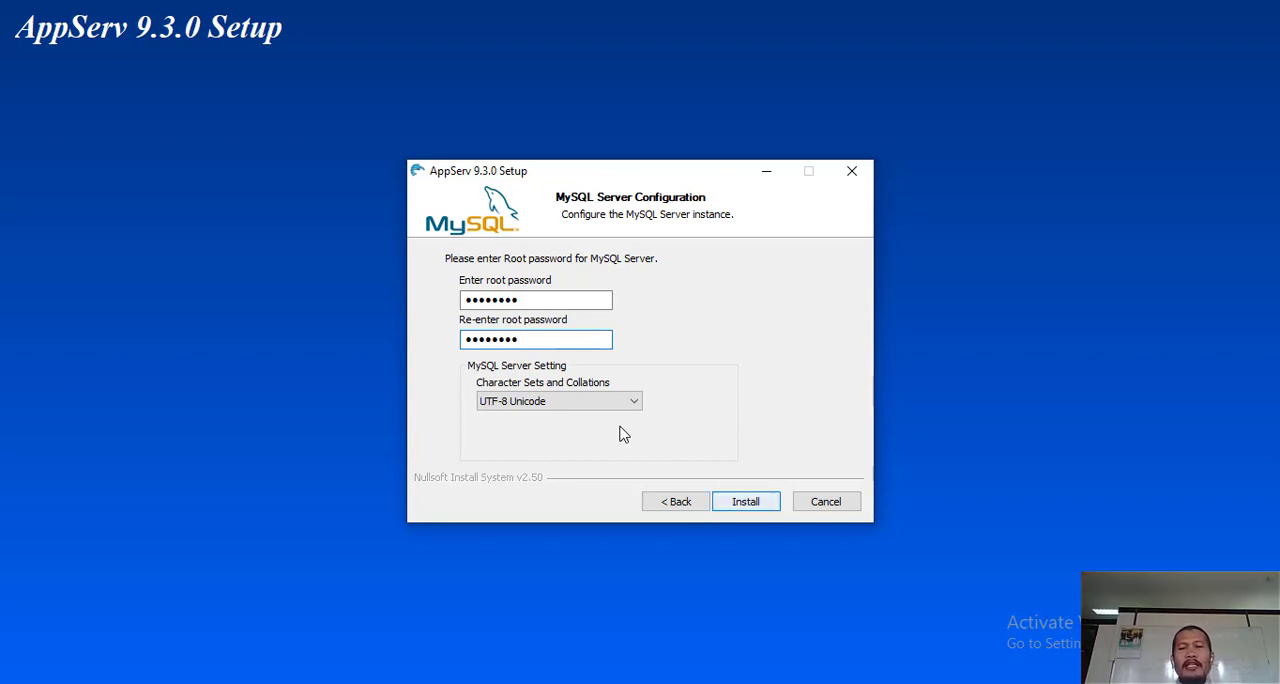
- Install AppServ with the UTF-8 Unicode character set and finish the wizard with Start Apache and Start MySQL enabled
key(Return)
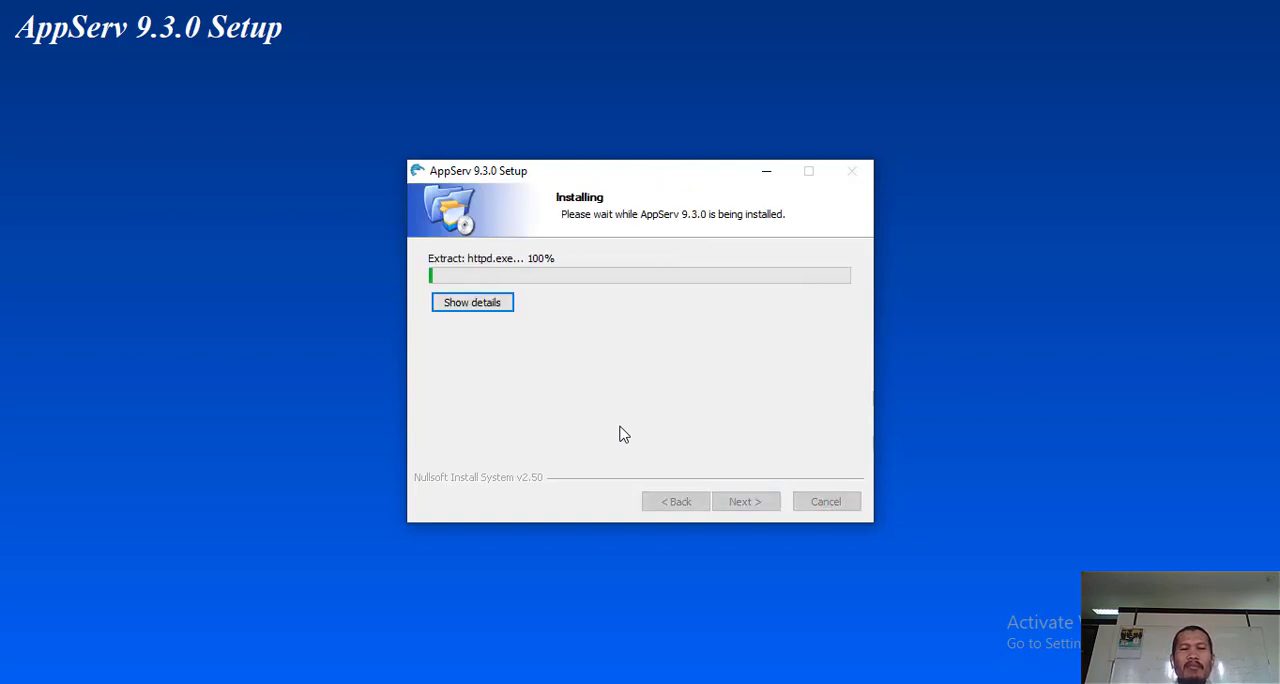
click(690, 683)
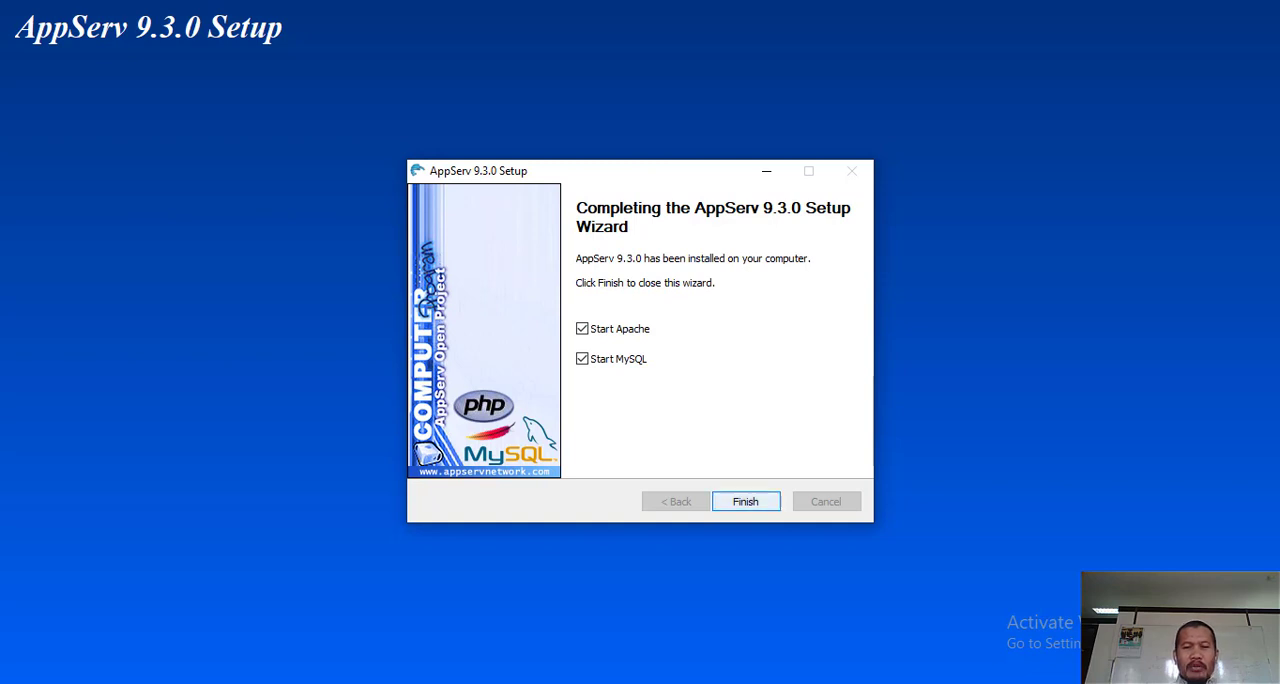
key(Return)
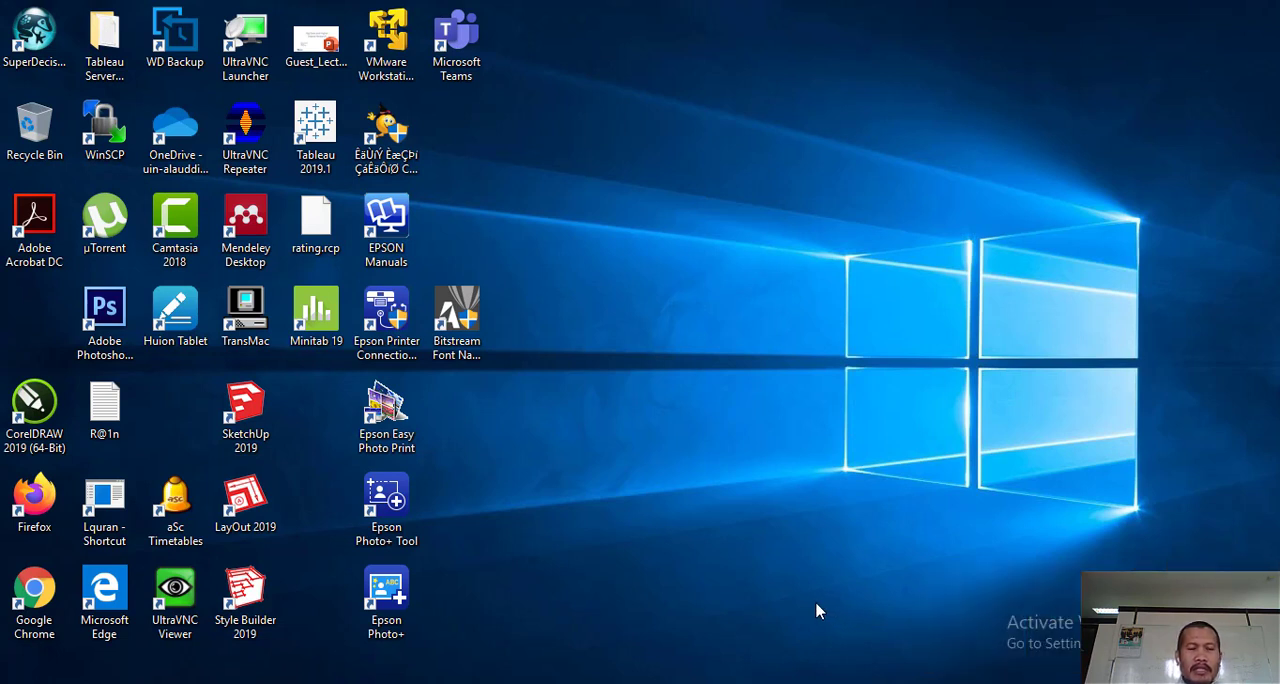
- Switch to Chrome and load localhost in a new tab
click(480, 682)
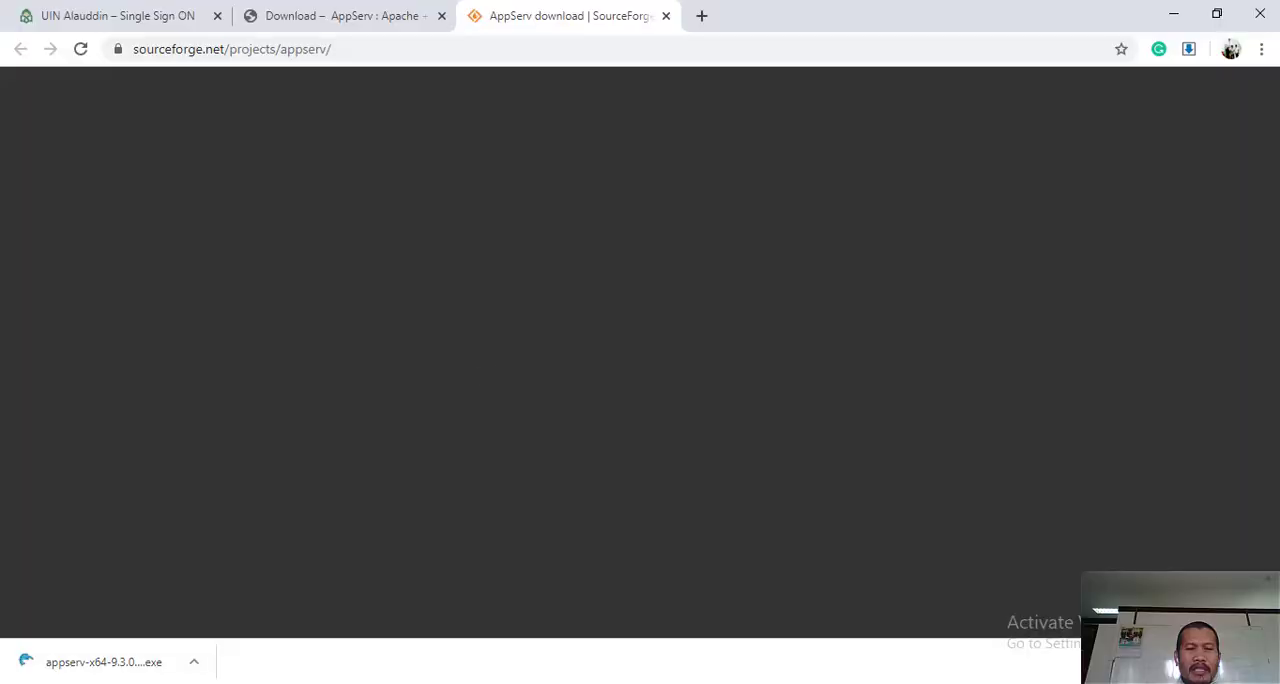
click(703, 17)
text(lolca)
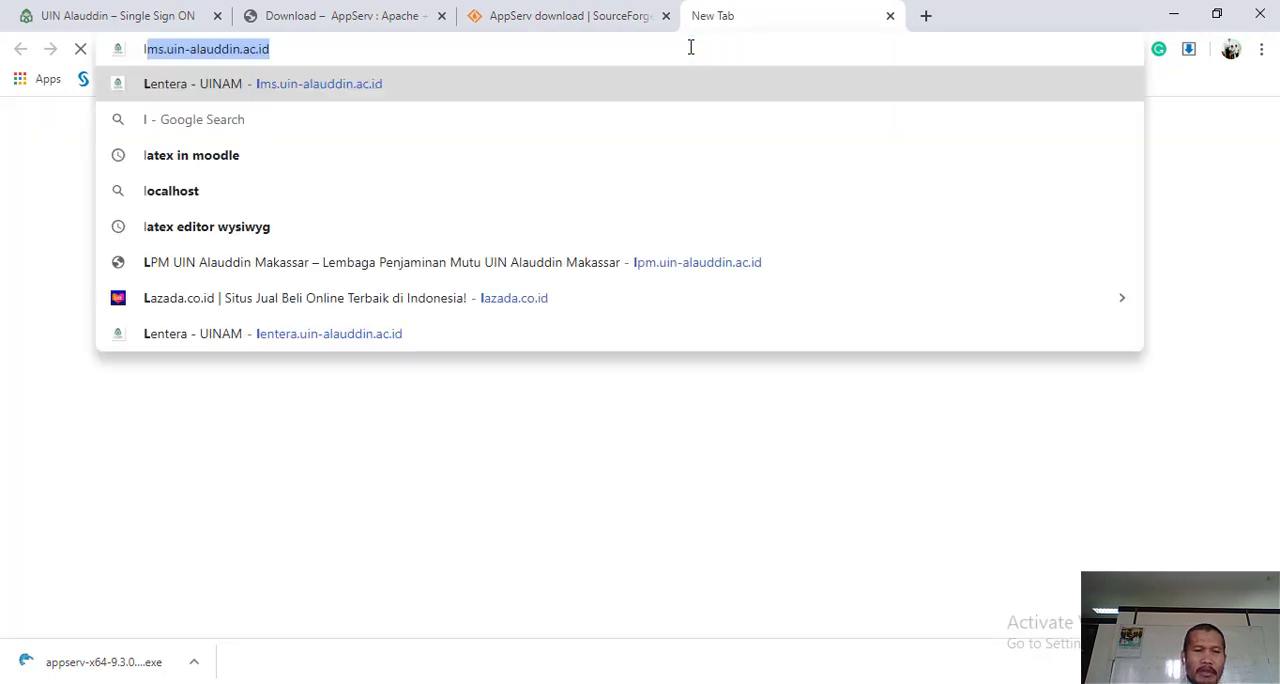
key(BackSpace)
key(BackSpace)
key(BackSpace)
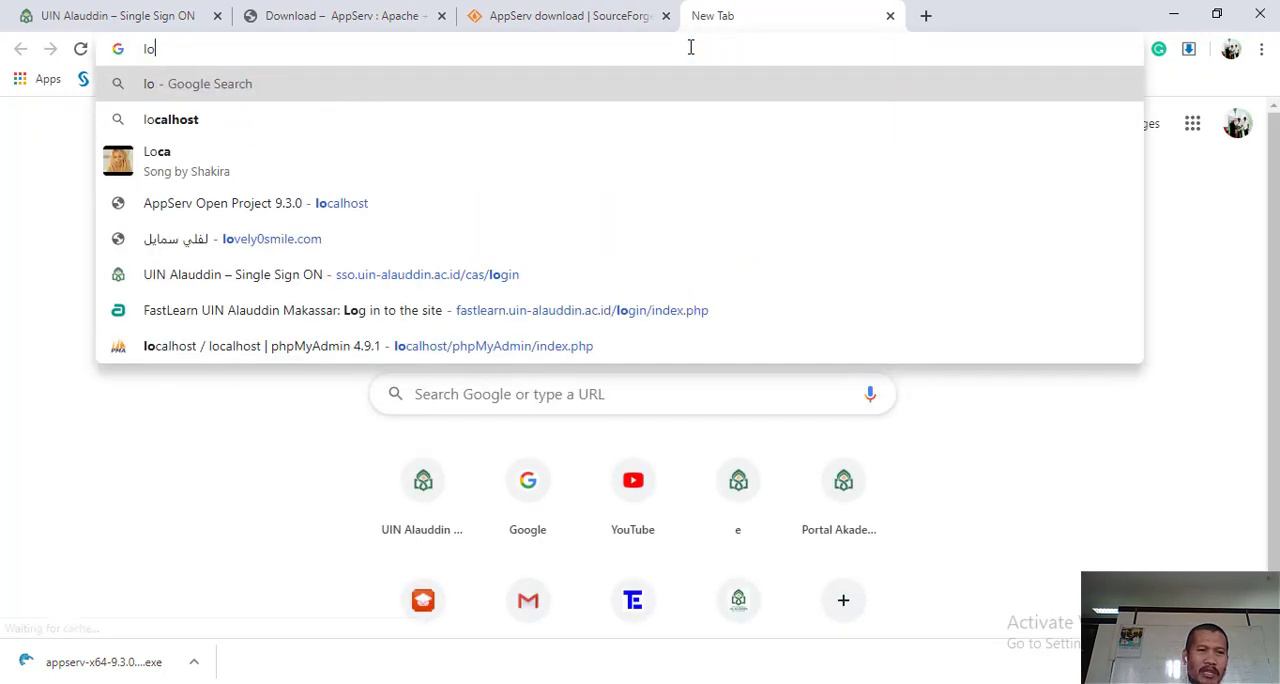
text(calhost)
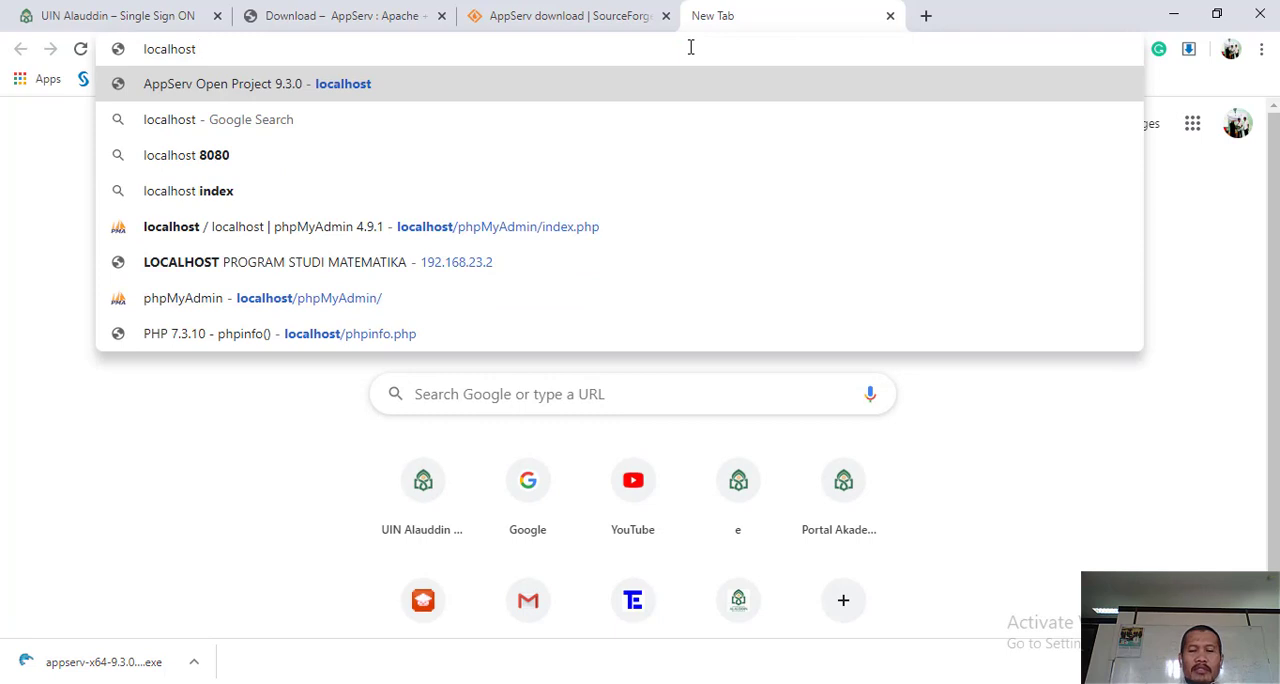
key(Return)
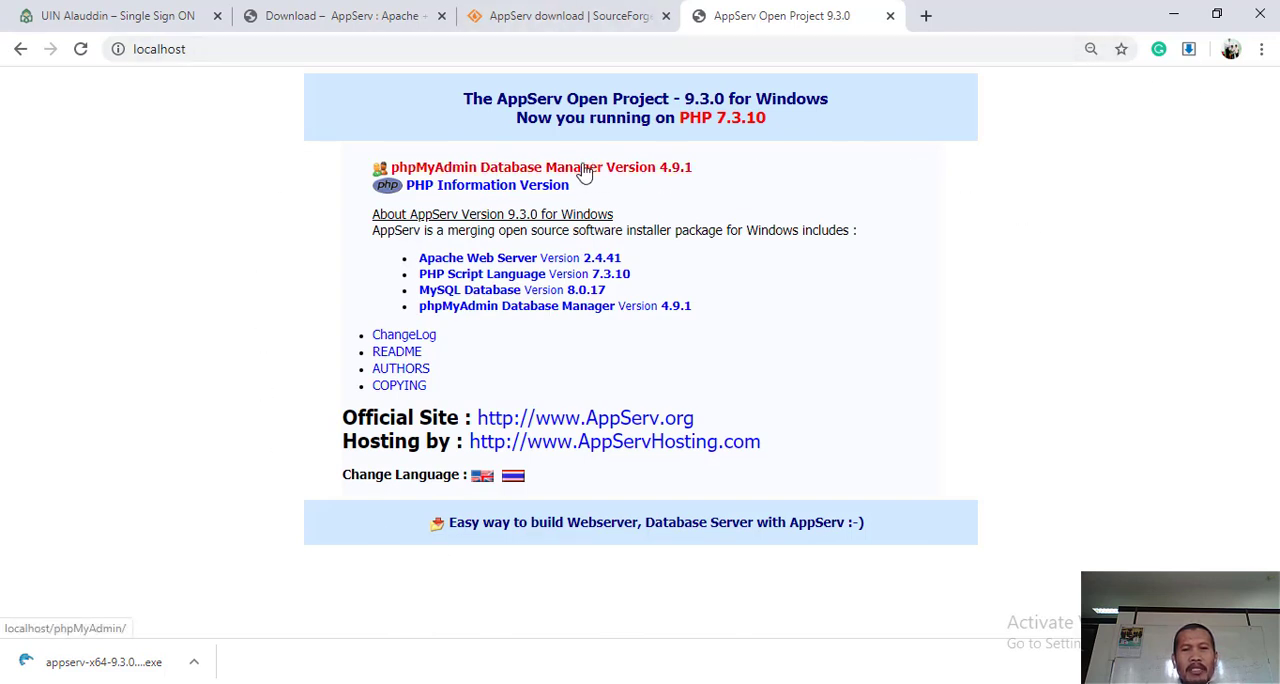
- Open phpMyAdmin from the AppServ page, log in as root with the account password and dismiss the offer to save it
click(655, 172)
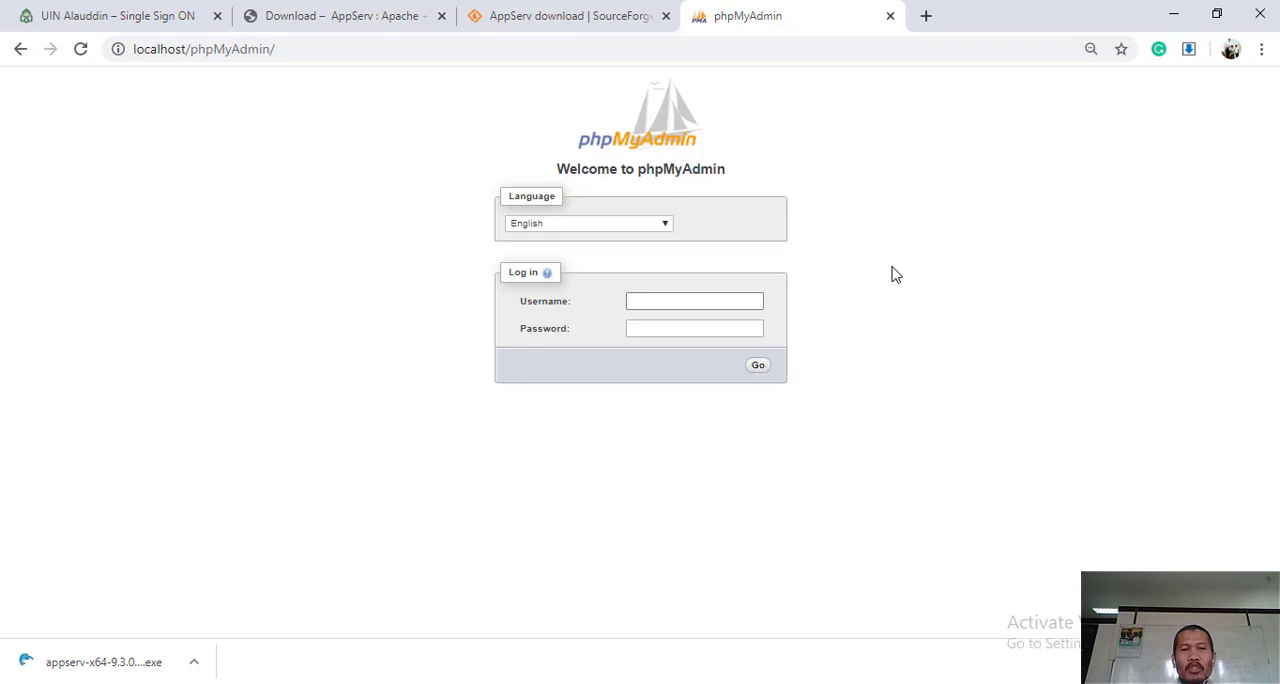
text(root)
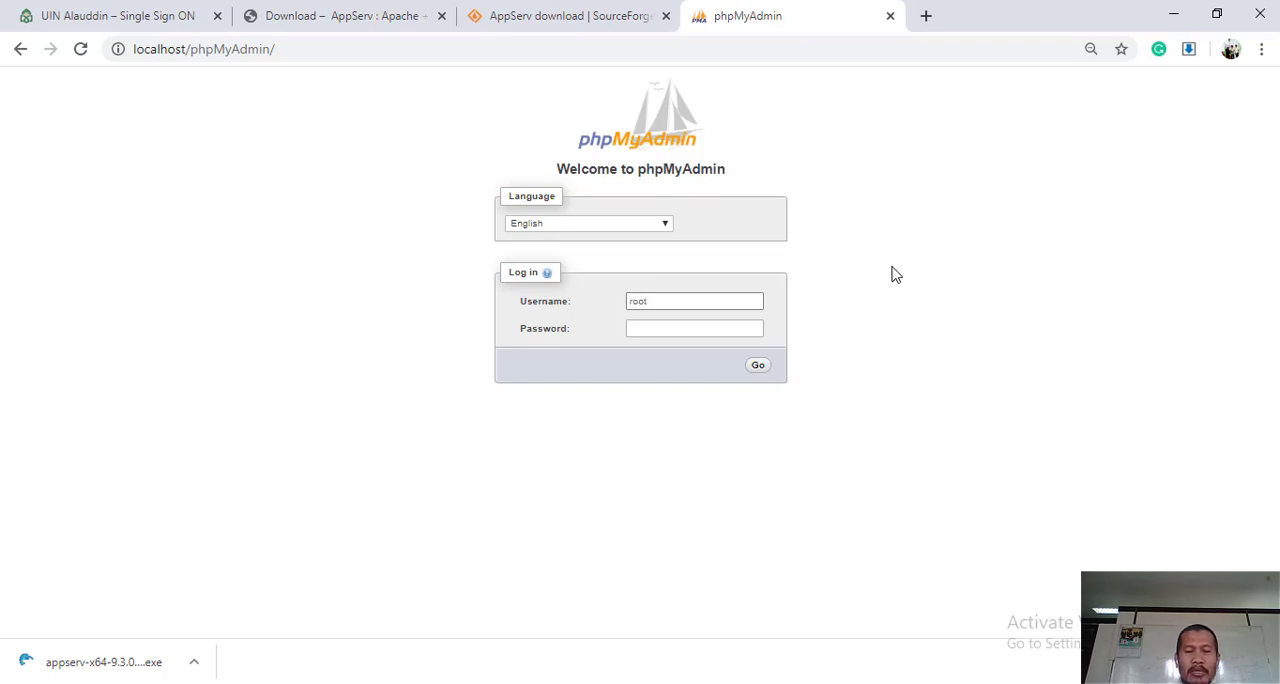
key(Tab)
text(******)
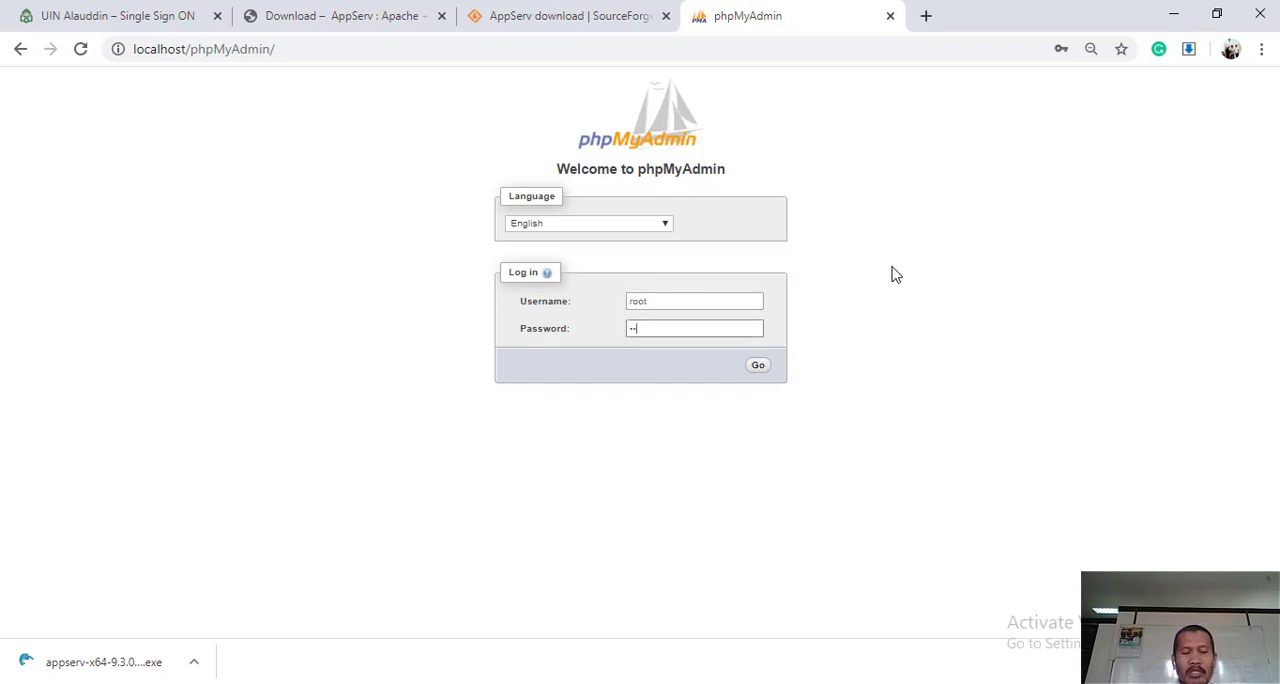
key(Return)
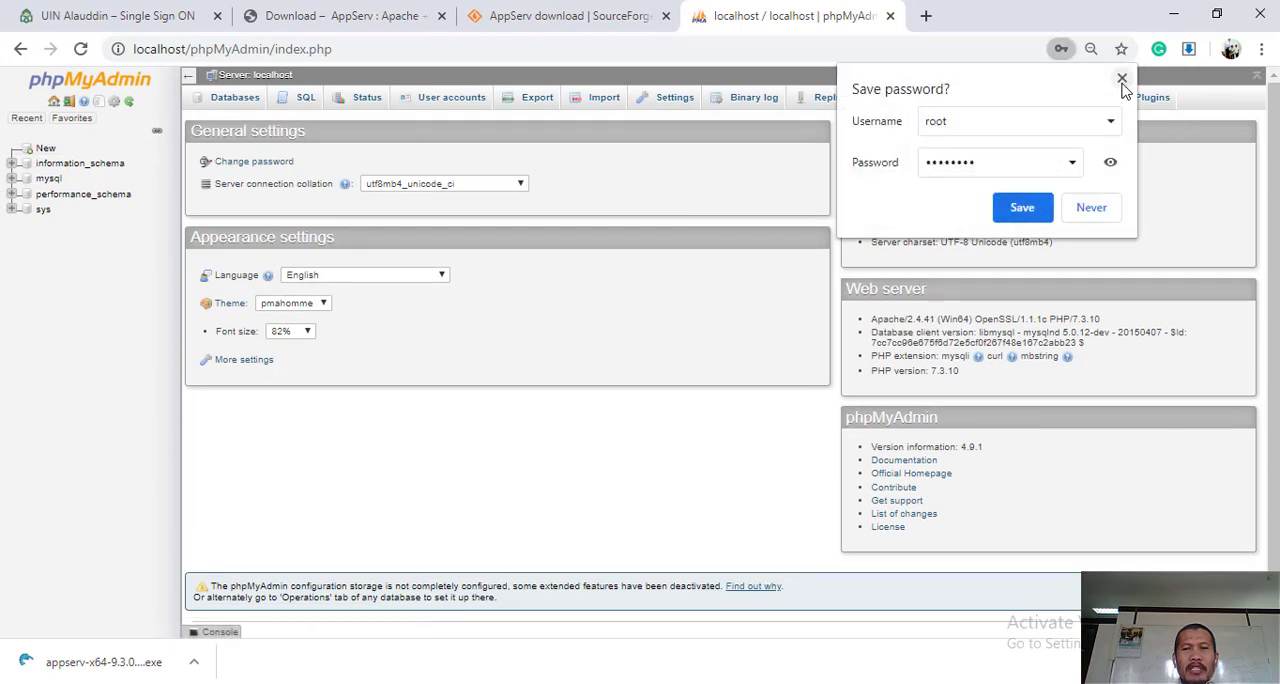
click(1122, 80)
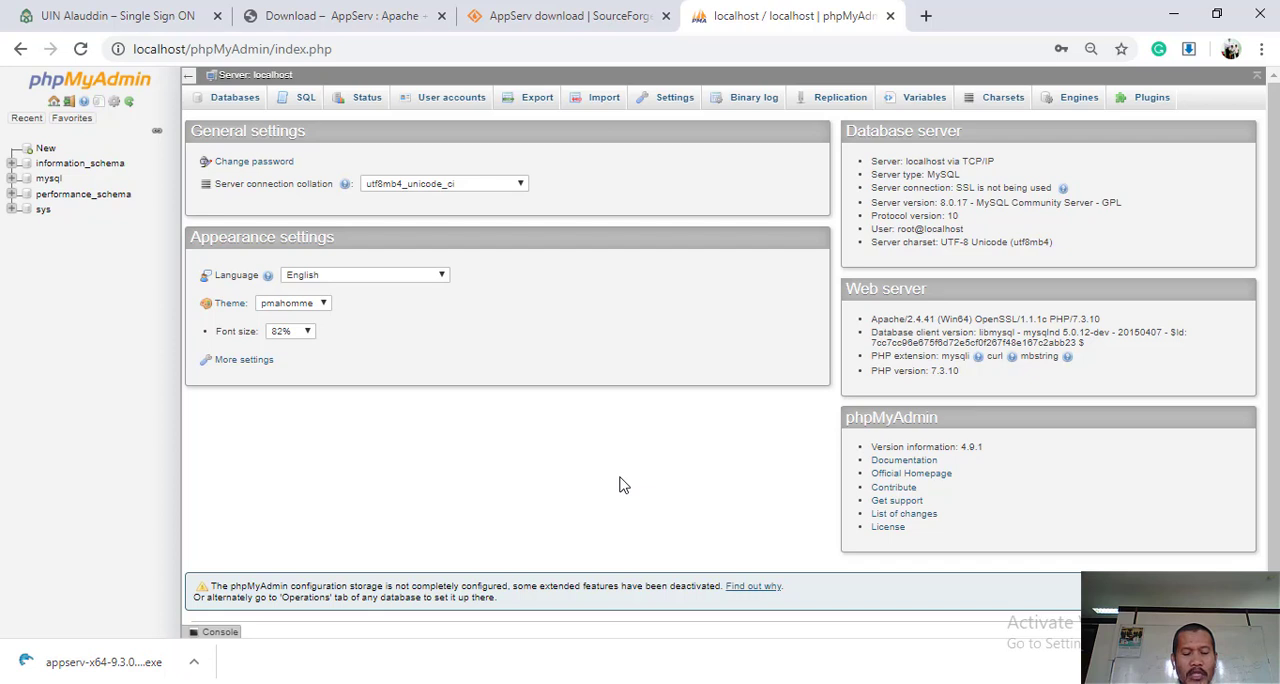
- Open a Command Prompt window with cmd and maximize it
key(super+r)
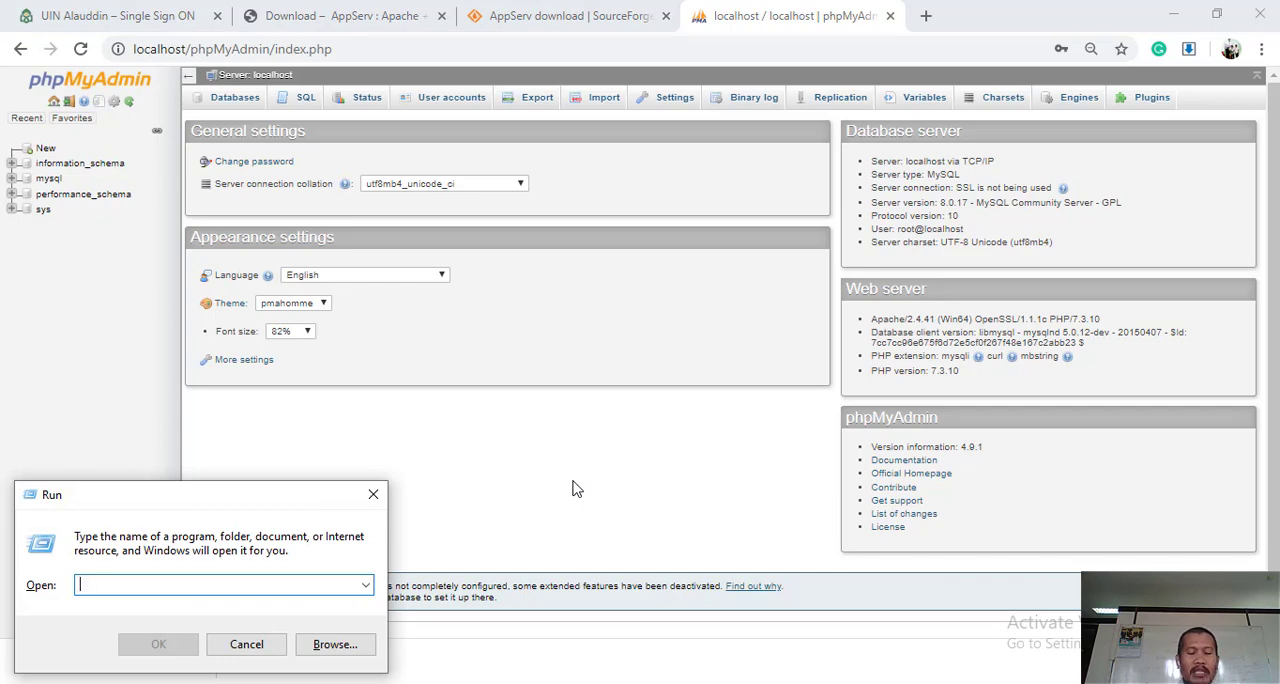
text(cmd)
key(Return)
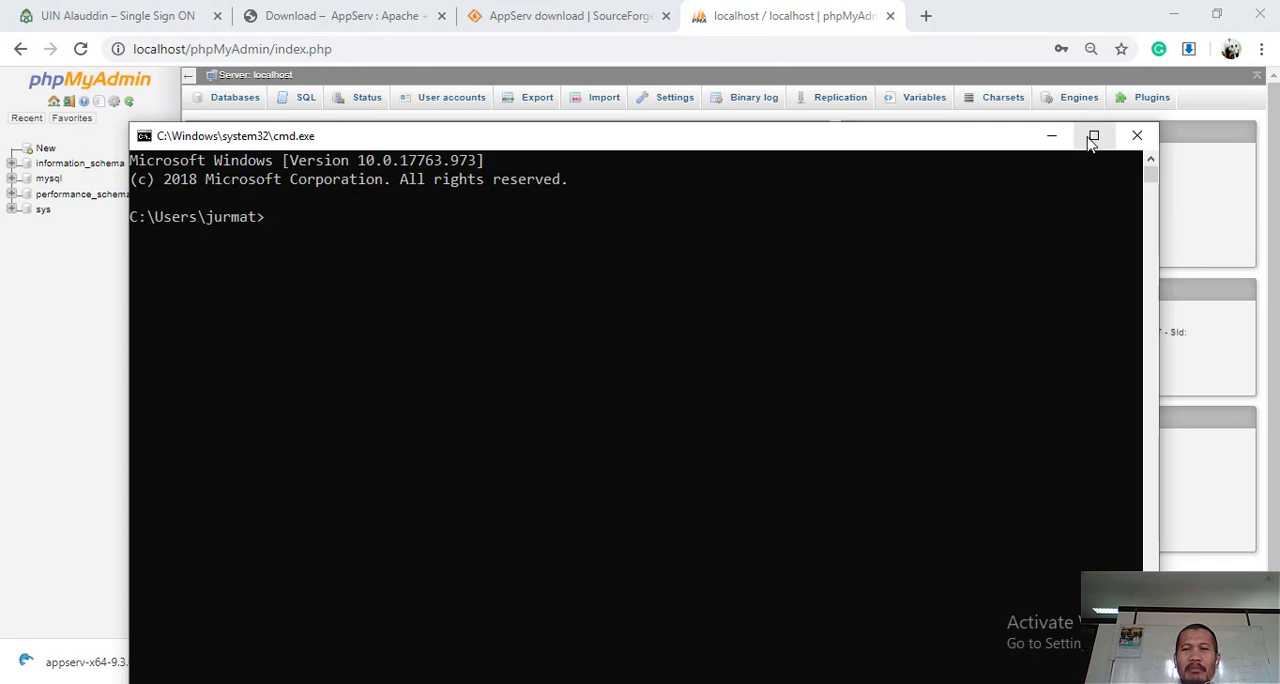
click(1093, 135)
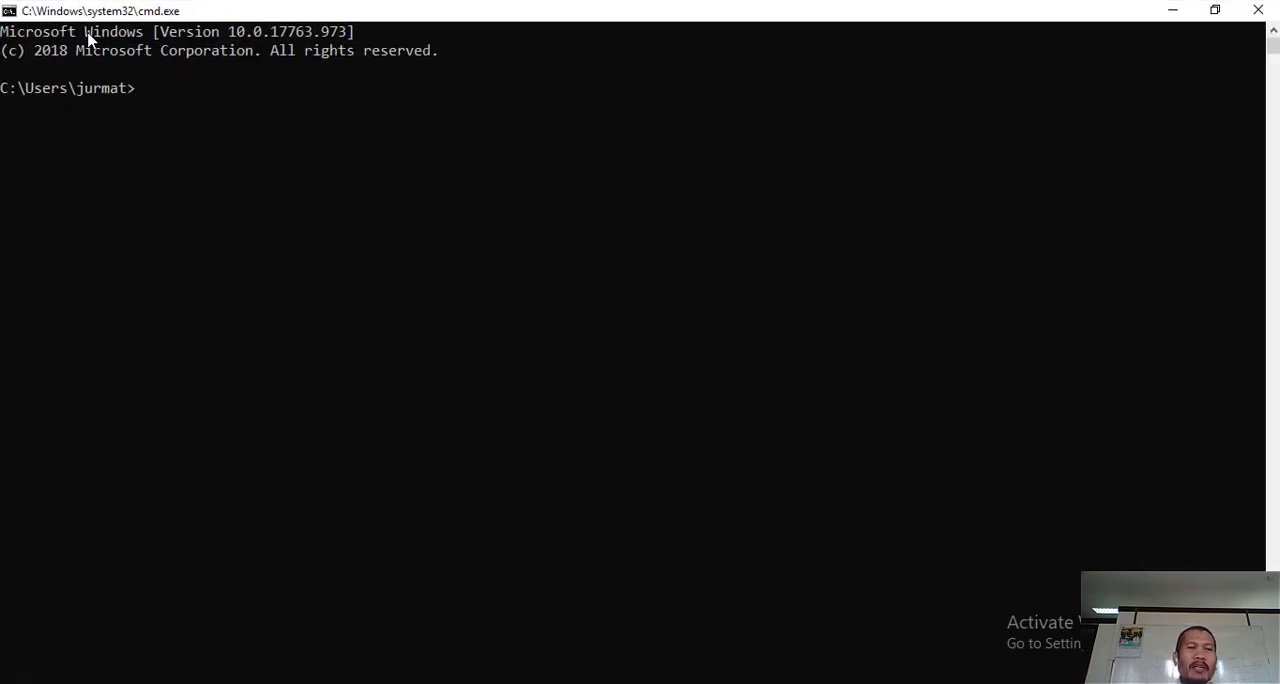
- Set the Command Prompt window's font size to 28
right_click(90, 17)
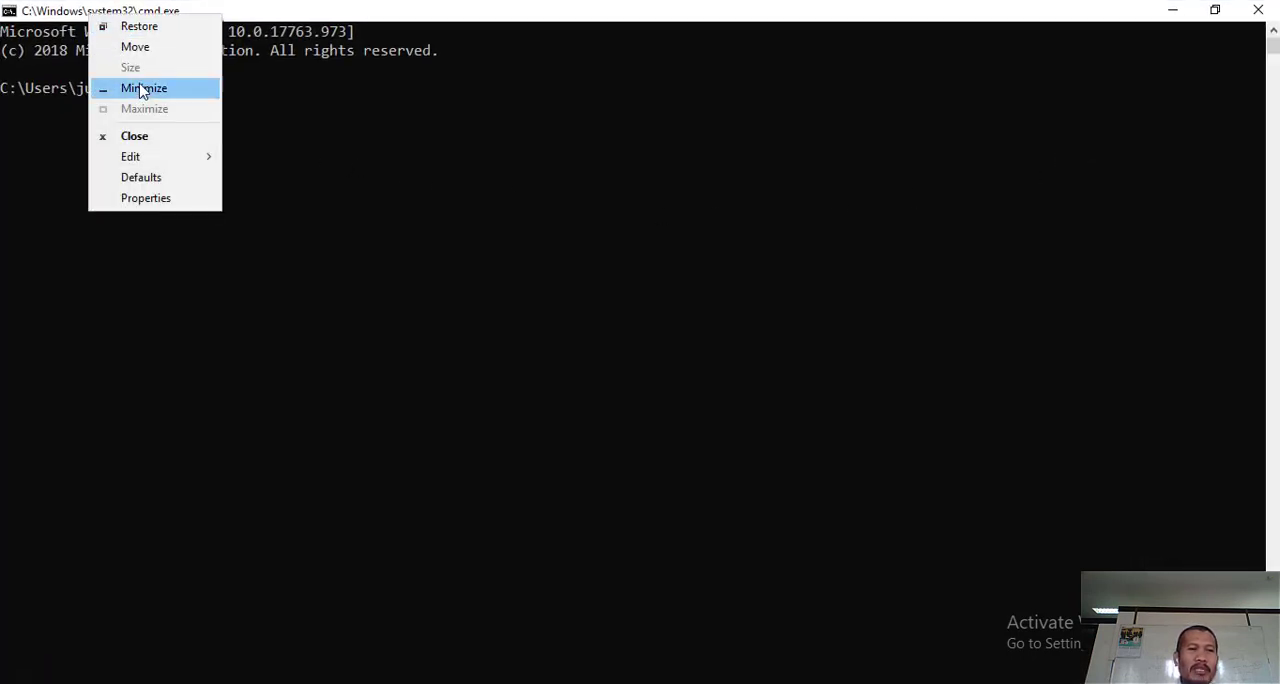
click(166, 200)
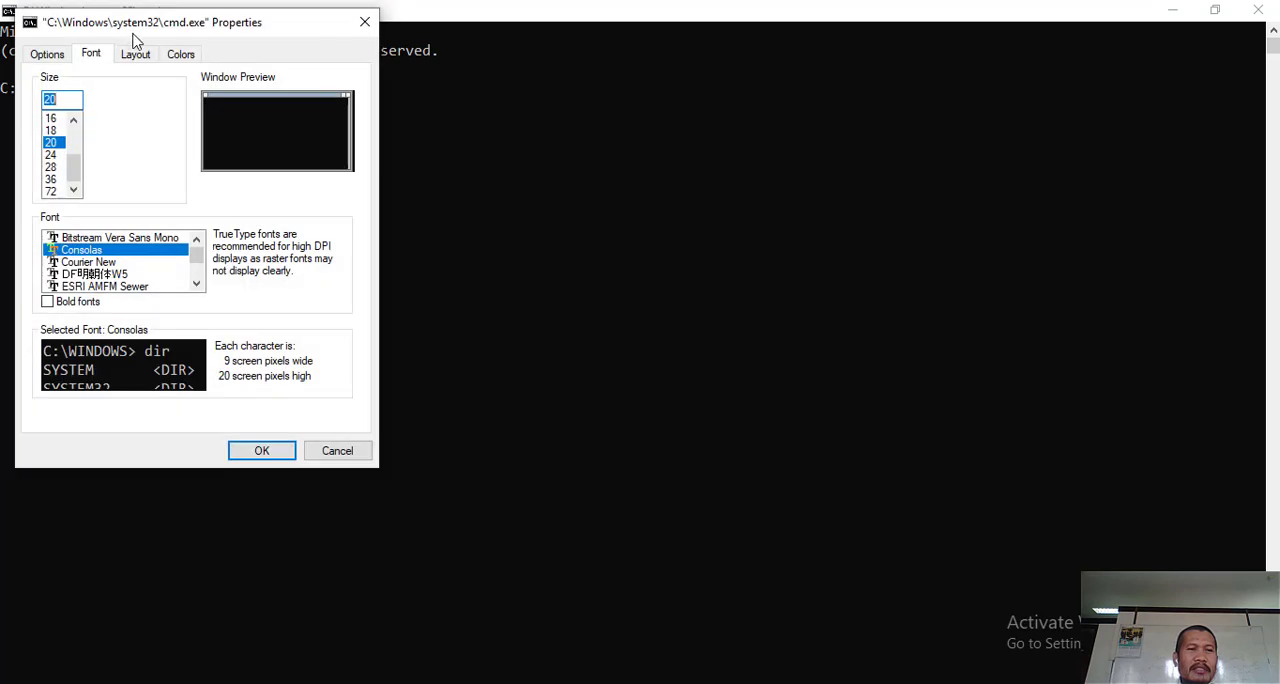
click(53, 167)
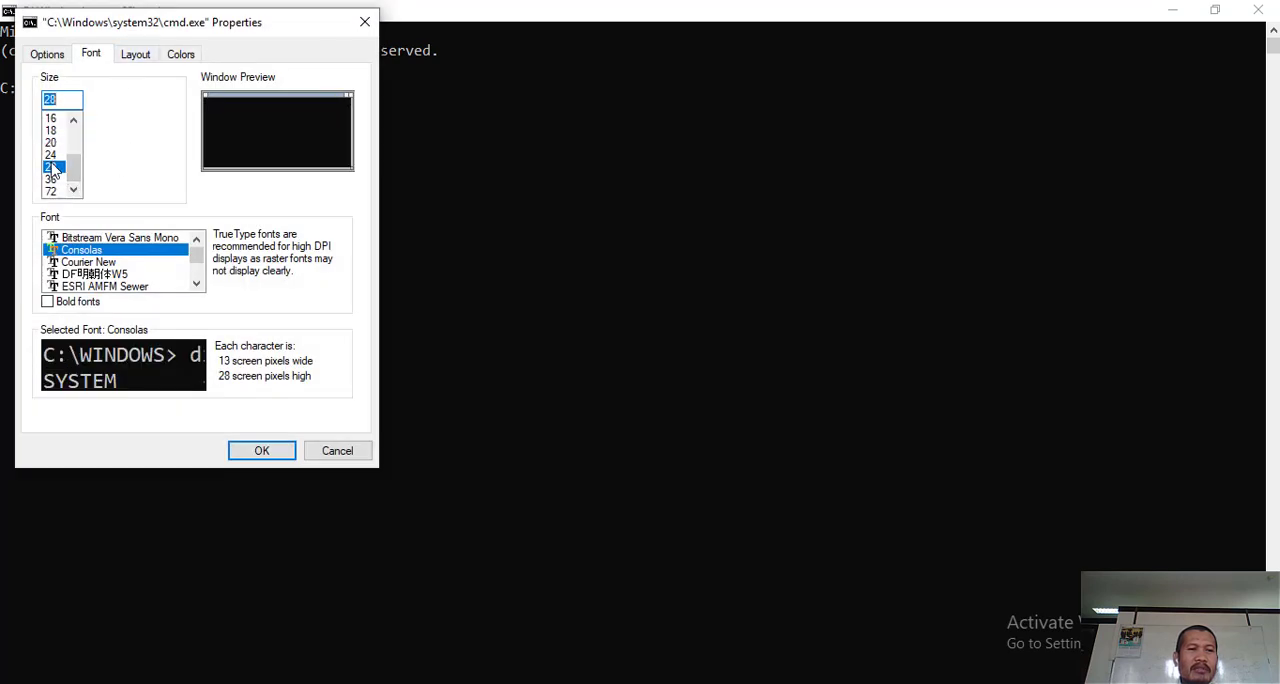
click(251, 449)
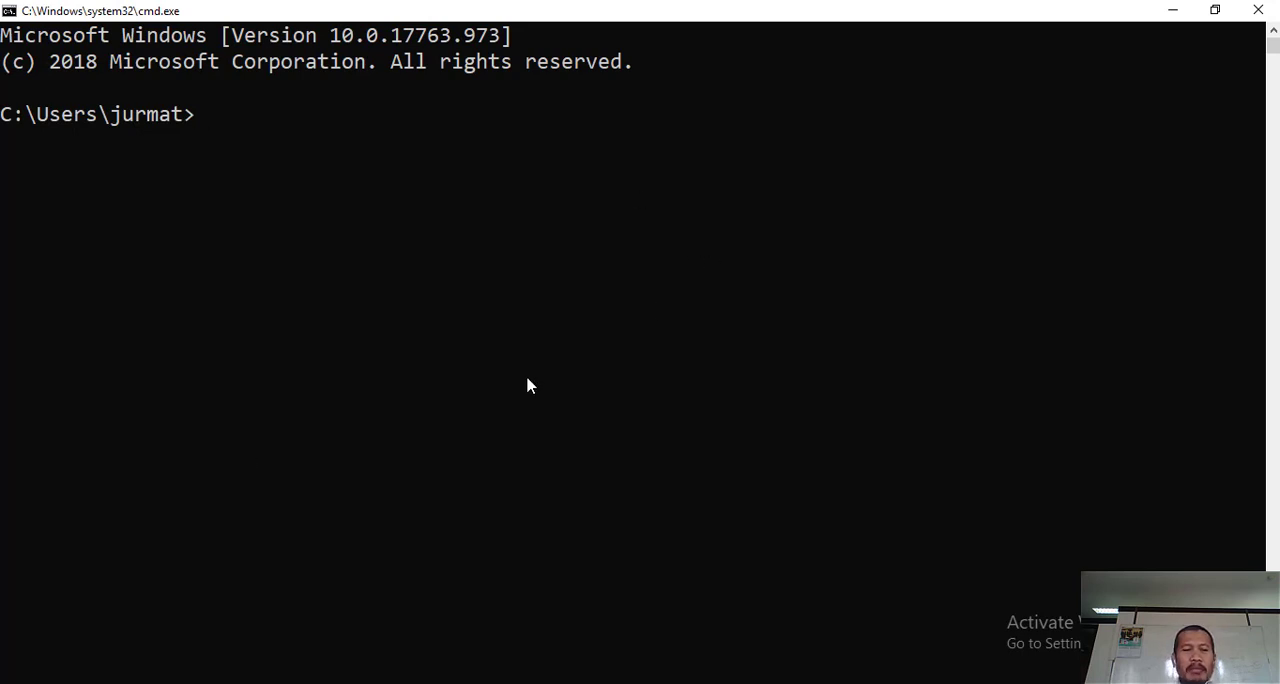
- Switch to Notepad and add the heading "# Mengakses Server Mysql" below the two-item list, leaving a blank line between
click(346, 683)
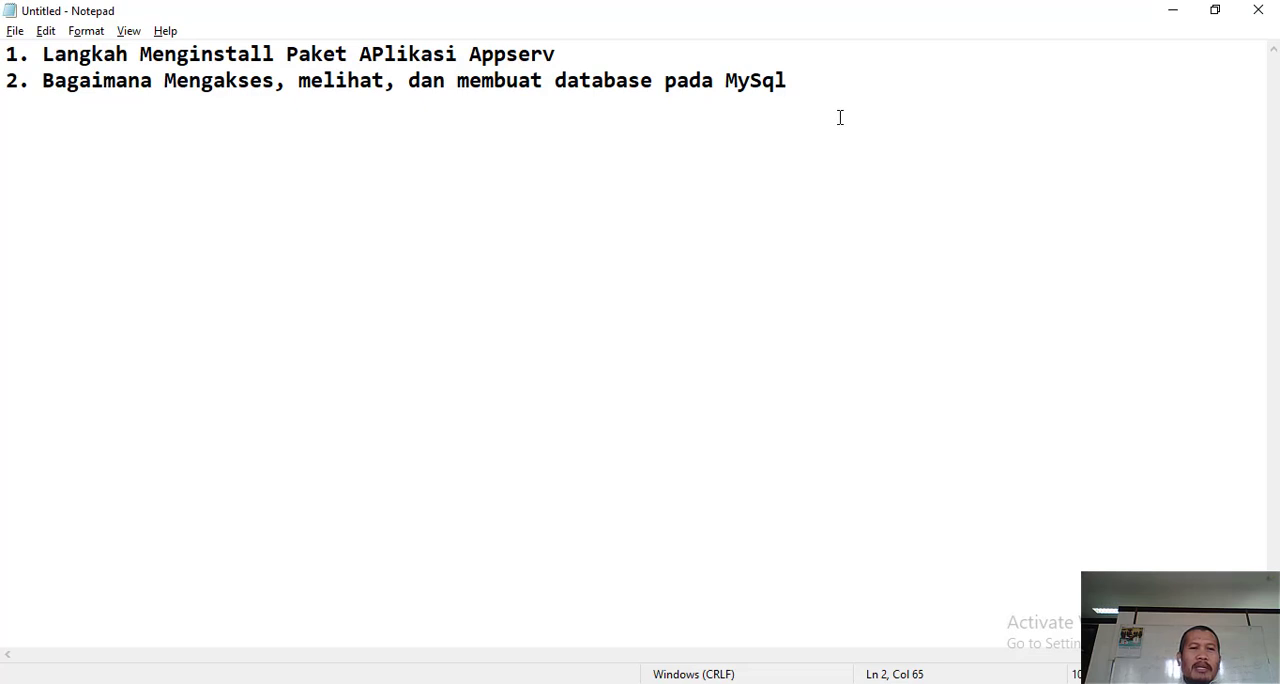
key(Return)
key(Return)
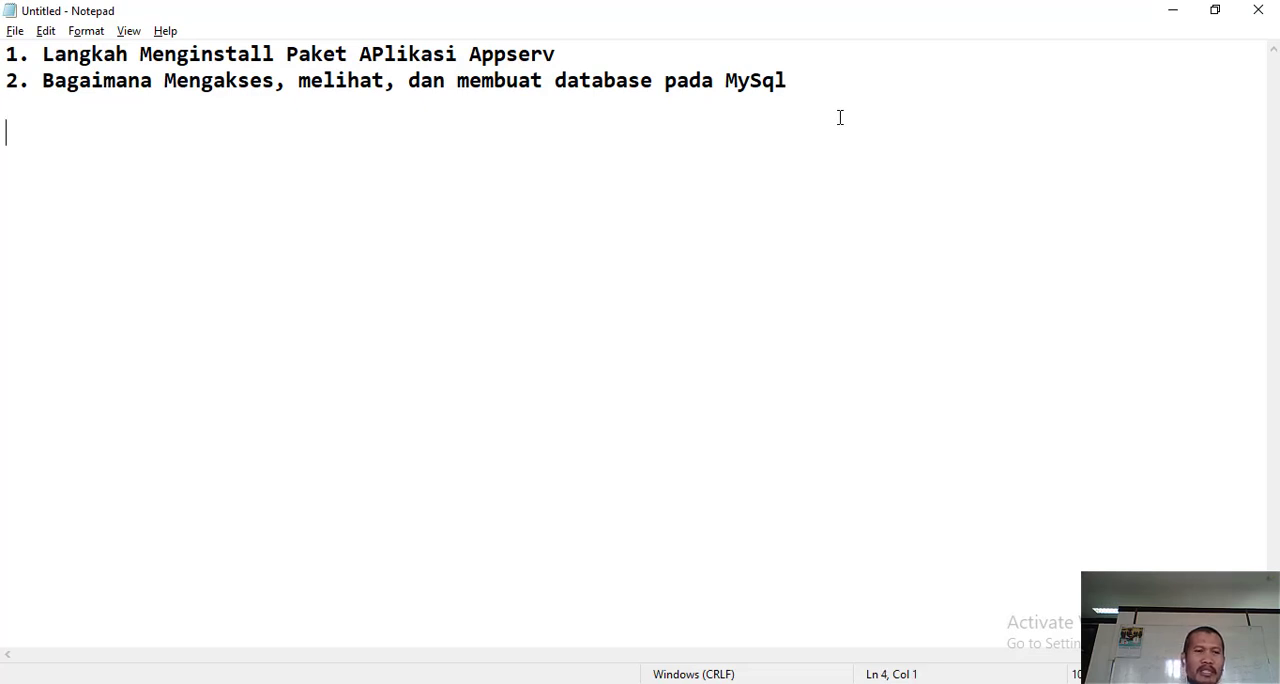
text(# )
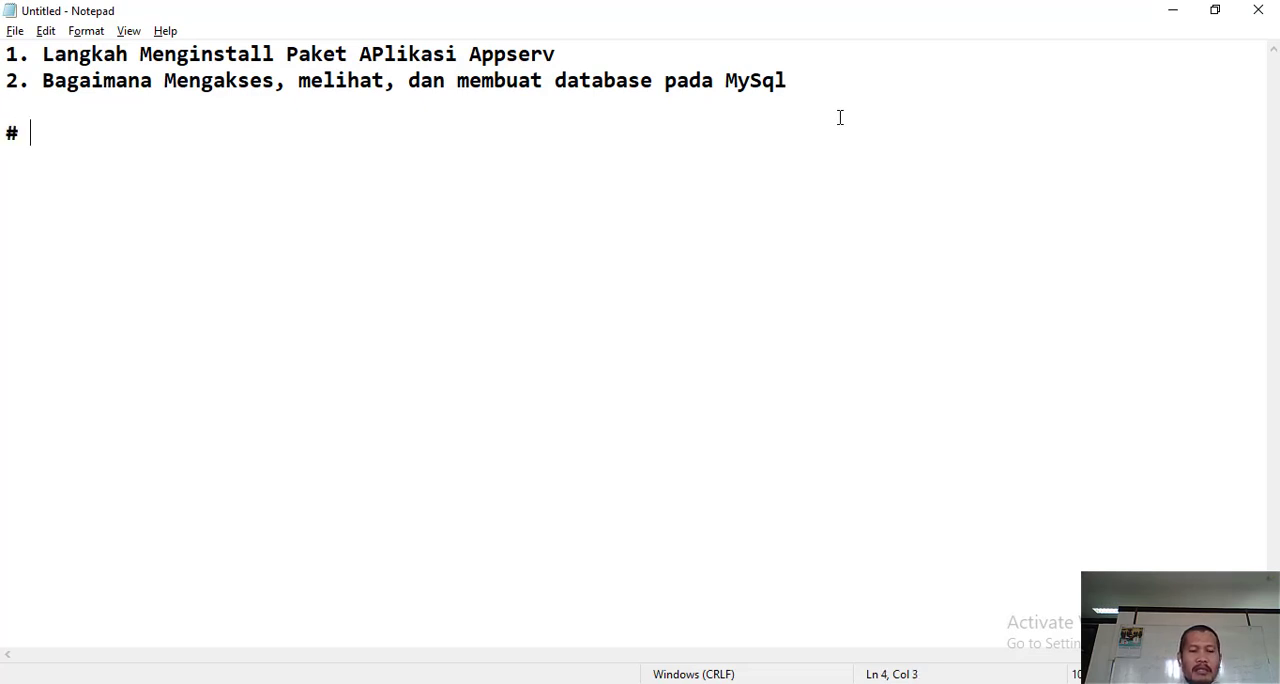
text(Mengakse)
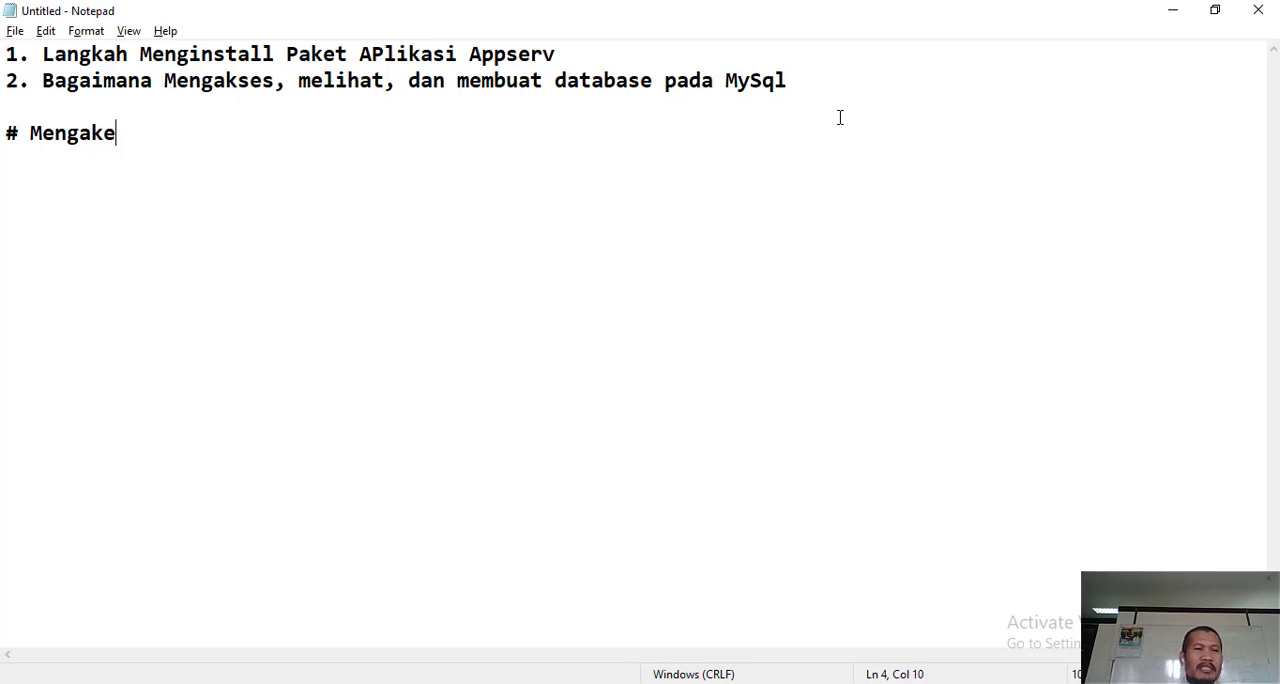
key(BackSpace)
text(ses Se)
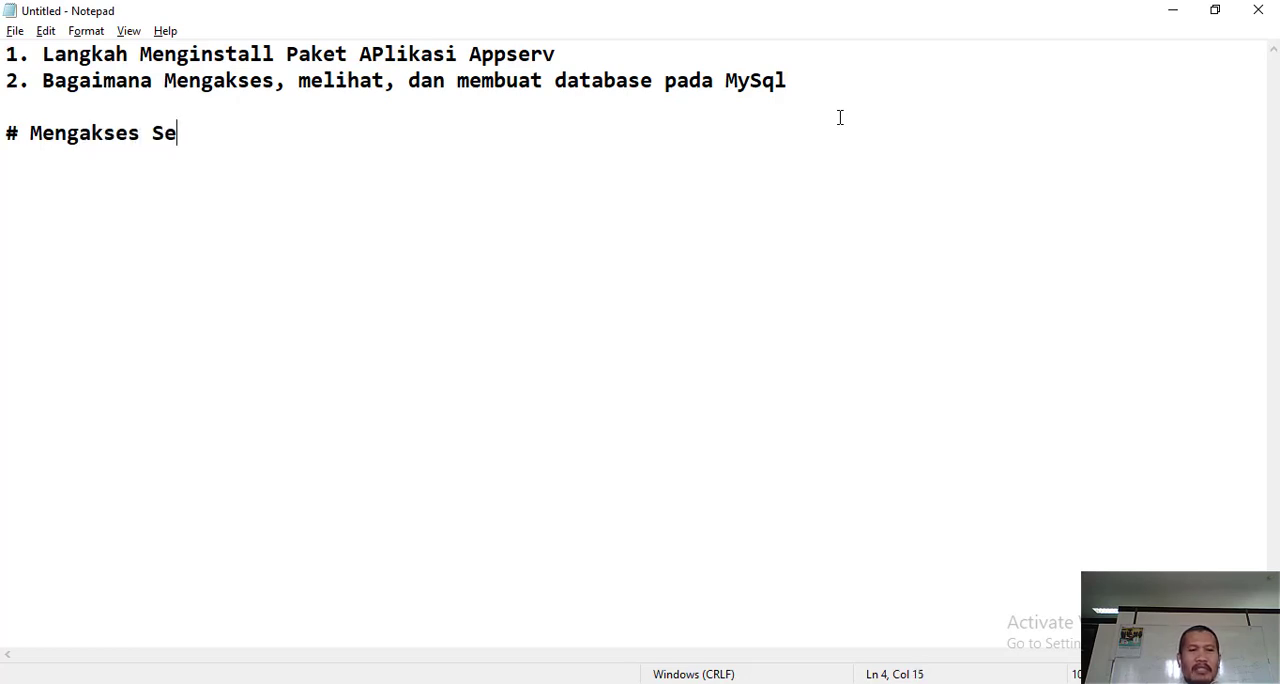
text(rver M)
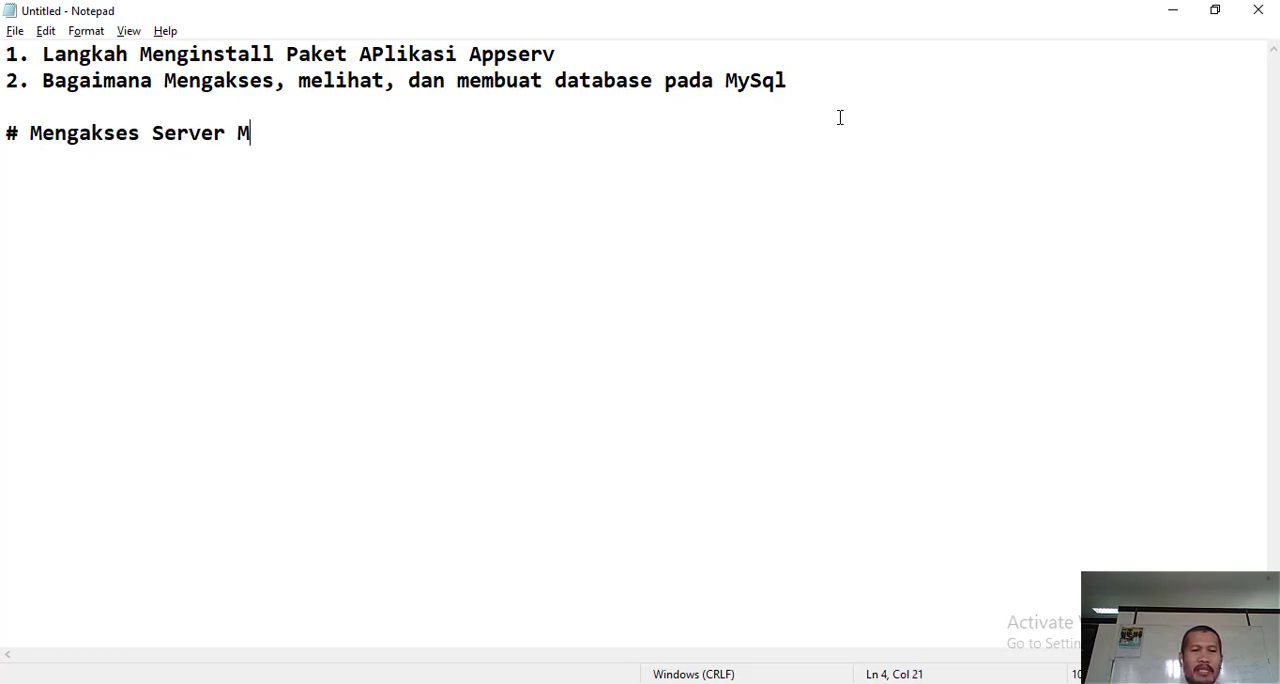
text(ysql)
key(Return)
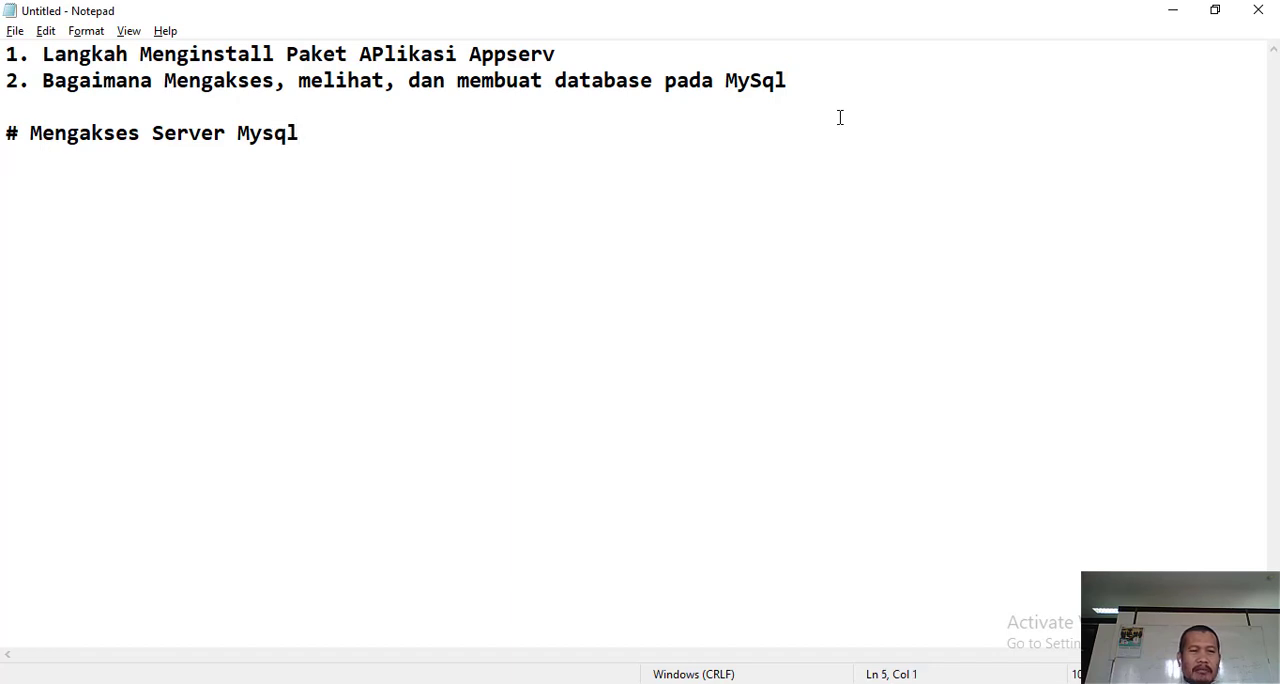
key(alt+Tab)
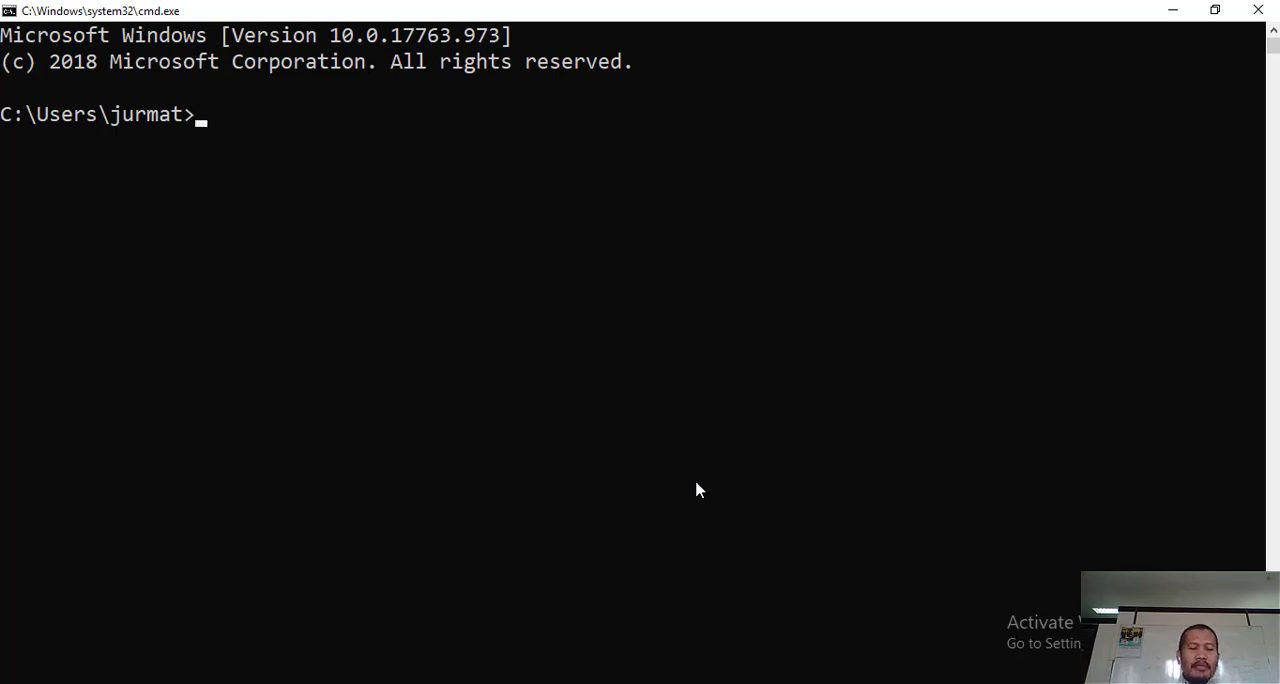
key(alt+Tab)
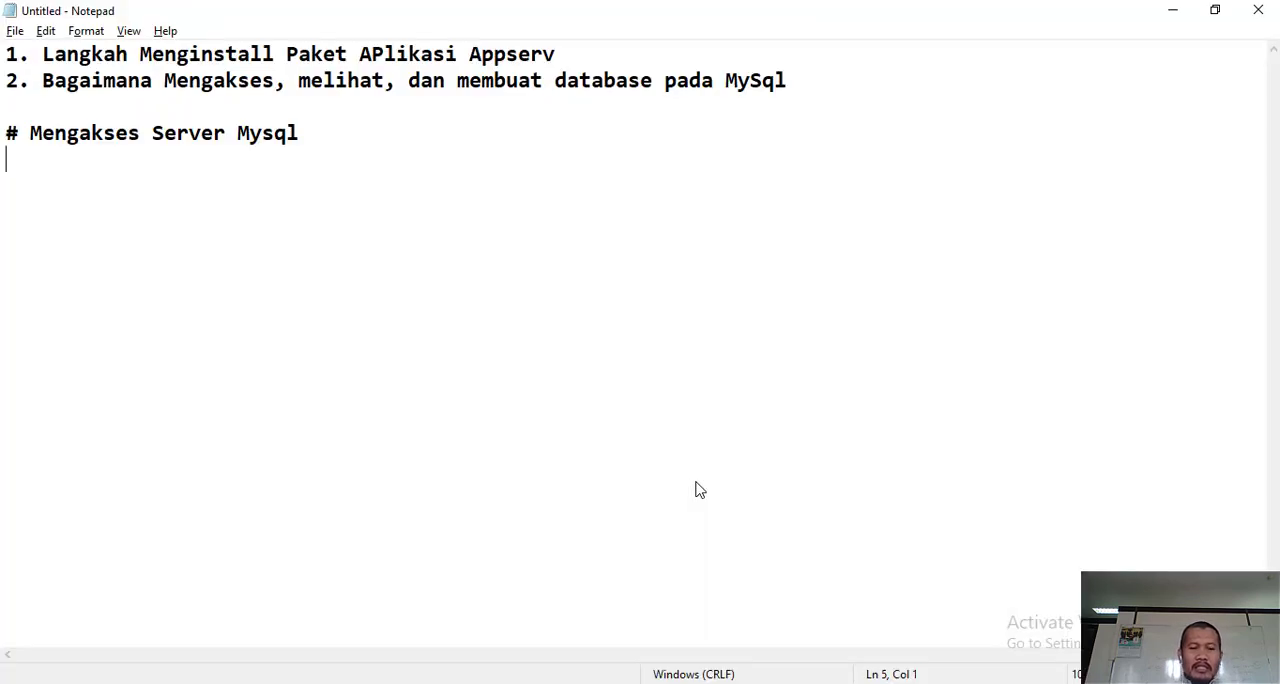
text(c:/>)
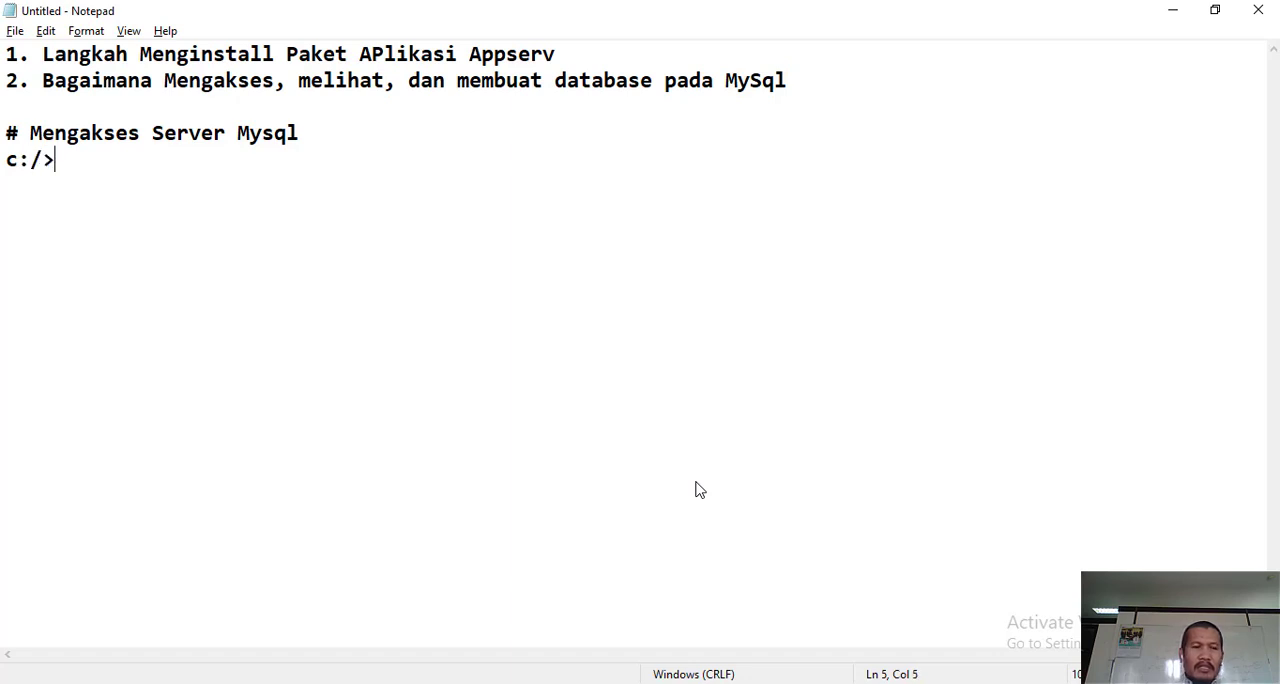
text(users/)
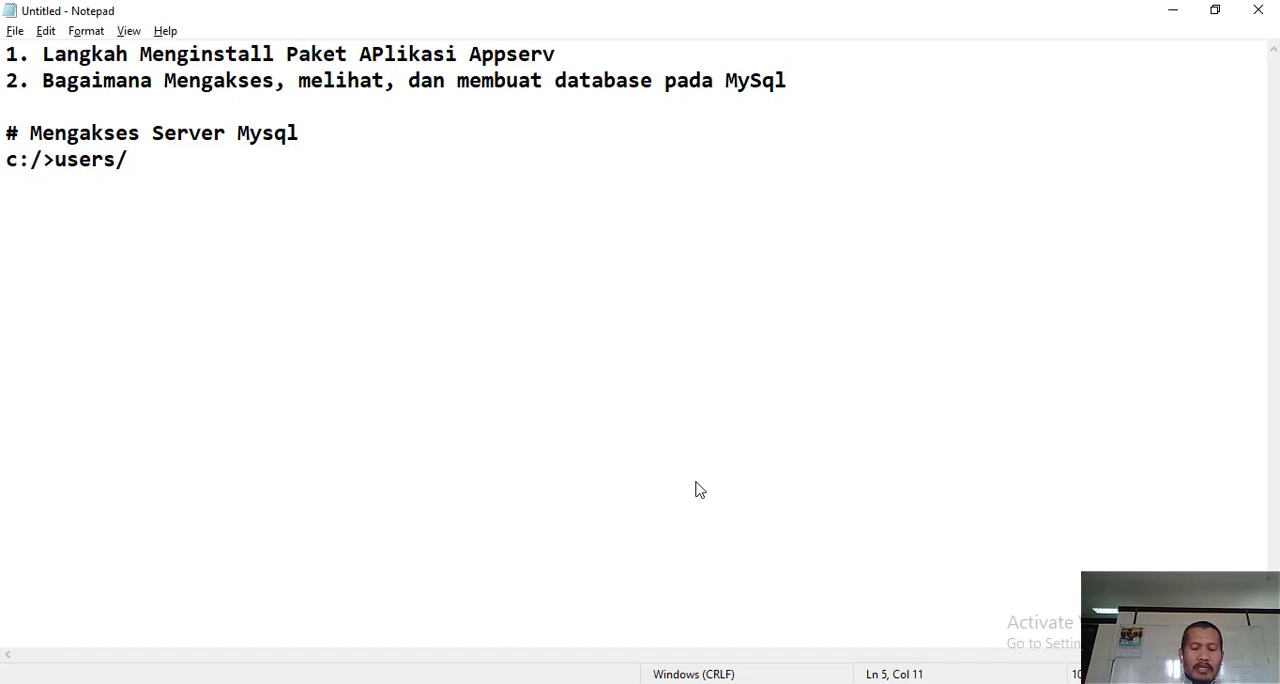
text(jurmat)
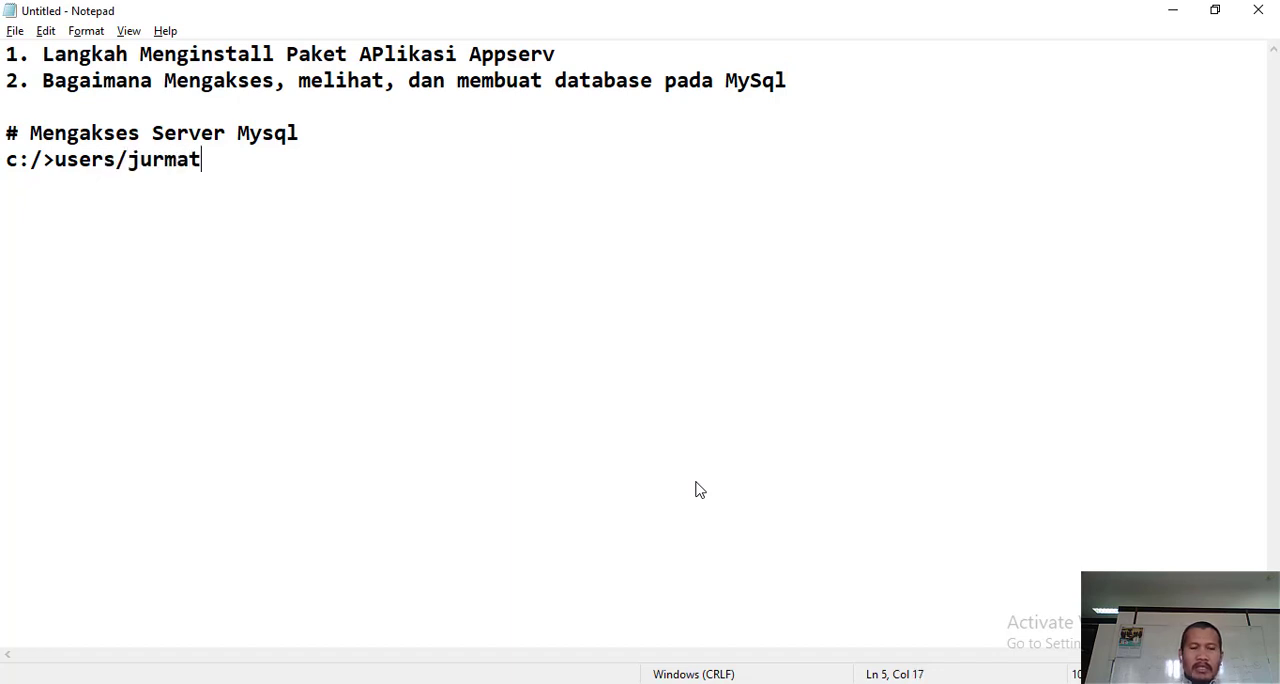
text(/)
key(alt+Tab)
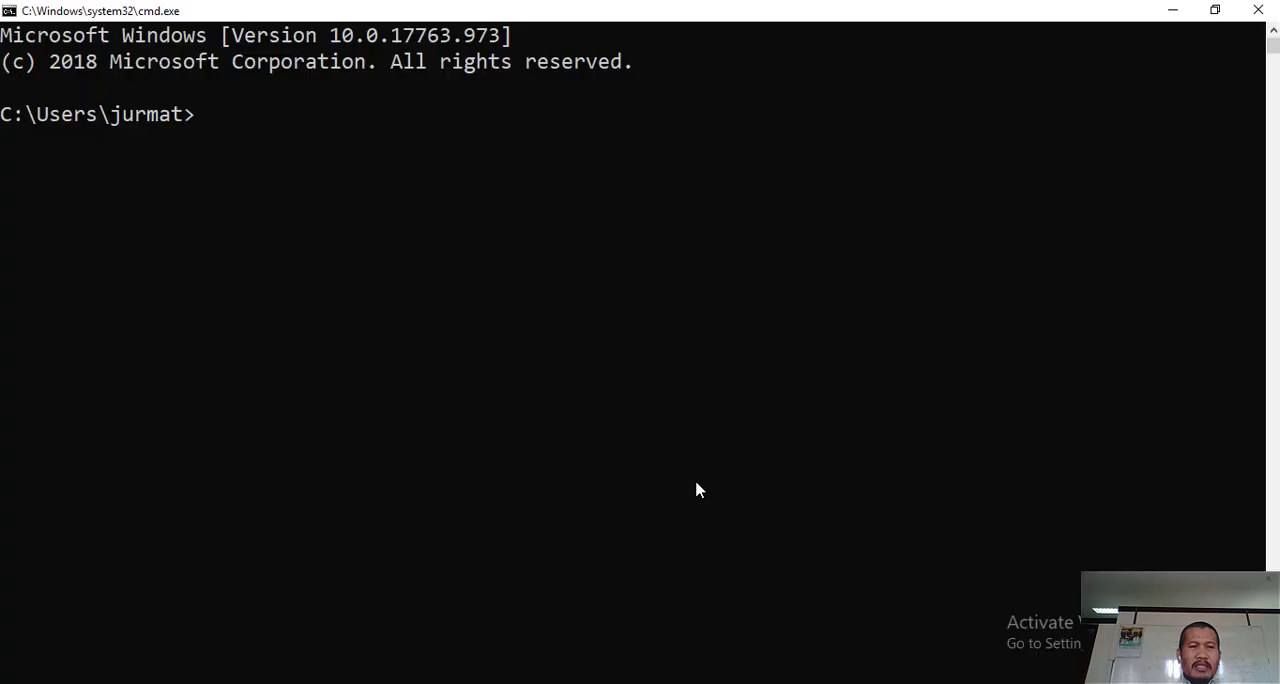
key(alt+Tab)
key(BackSpace)
key(BackSpace)
key(BackSpace)
key(BackSpace)
key(BackSpace)
key(BackSpace)
key(BackSpace)
key(BackSpace)
key(BackSpace)
key(BackSpace)
key(BackSpace)
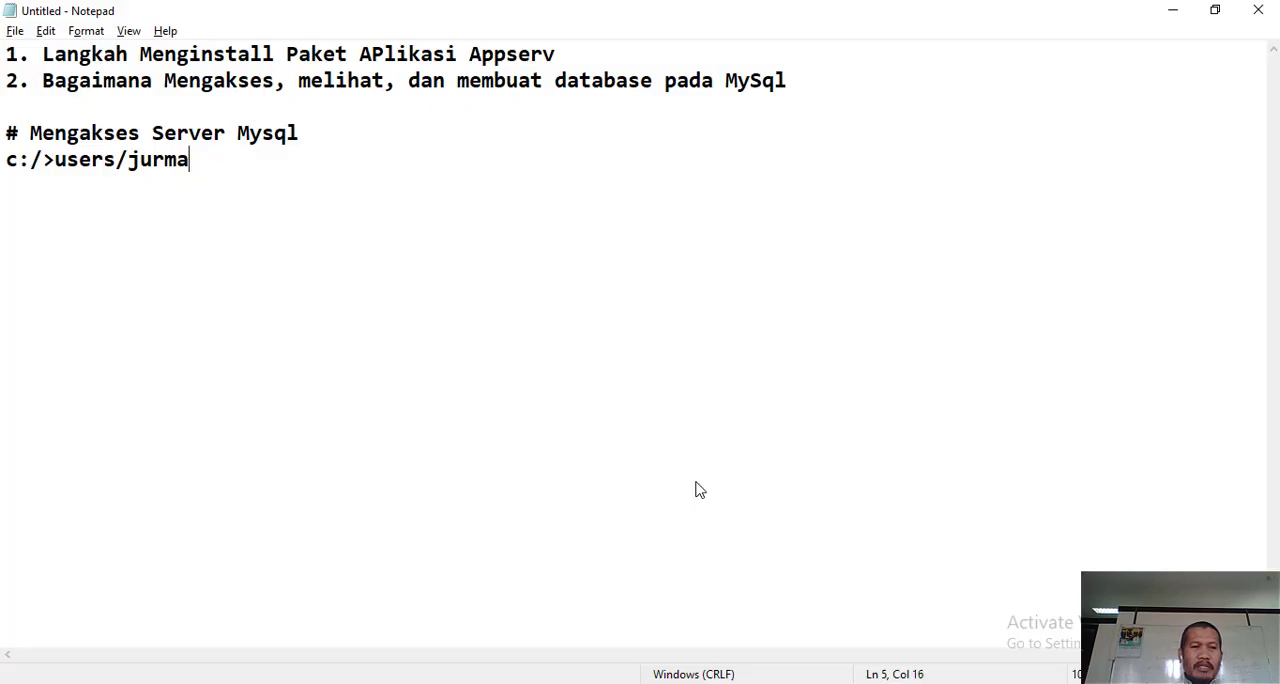
key(BackSpace)
key(BackSpace)
key(BackSpace)
key(BackSpace)
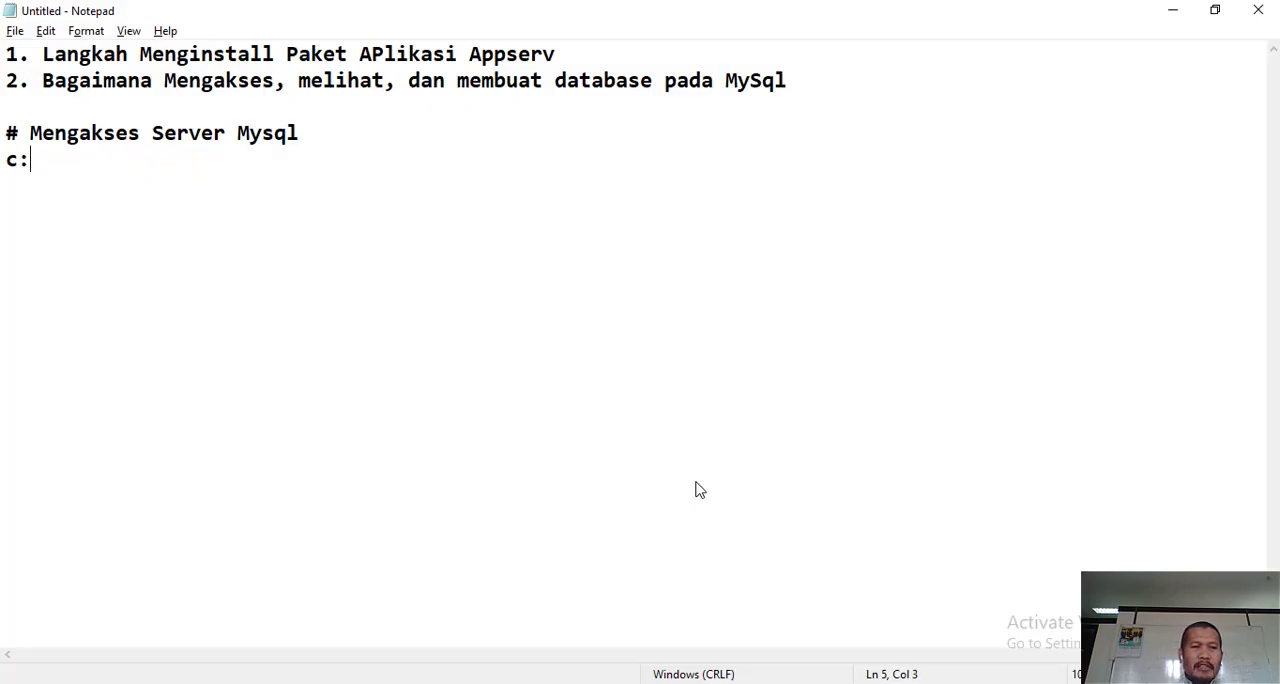
- Write the prompt path under the heading as c:\users\ followed by the user folder's name and a backslash
text(\use)
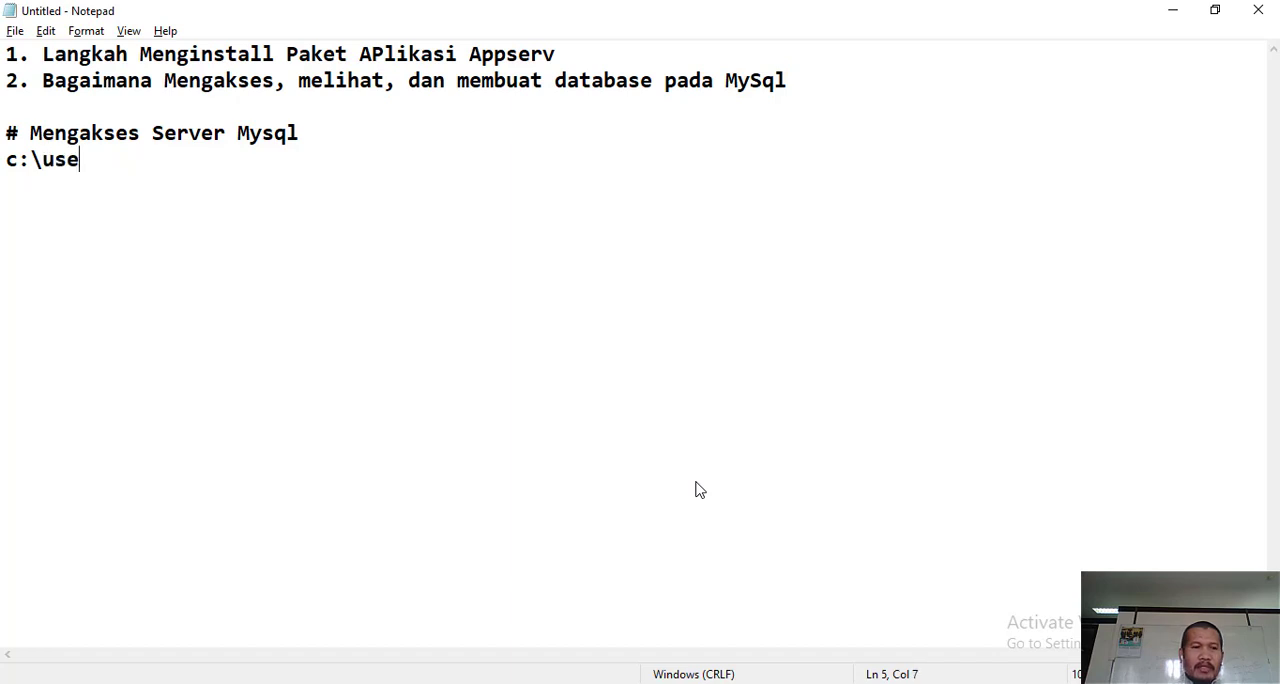
text(rs)
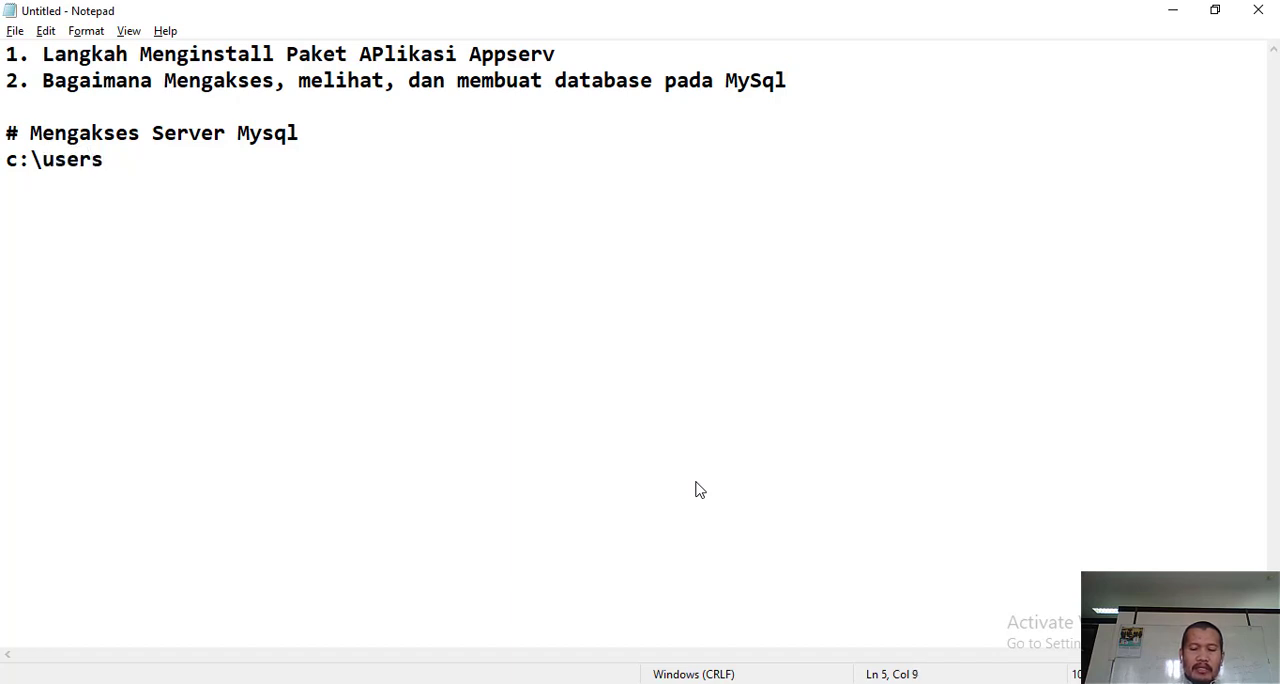
text(>)
key(BackSpace)
text(\)
text(jur)
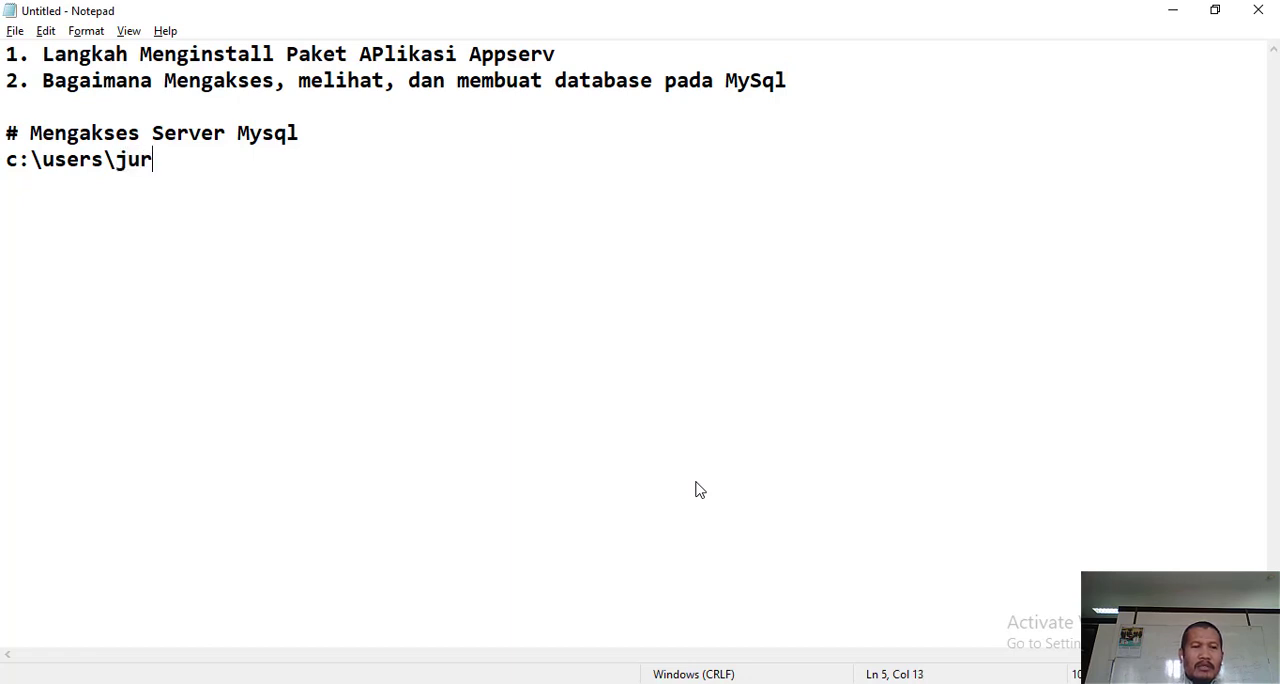
text(mat\)
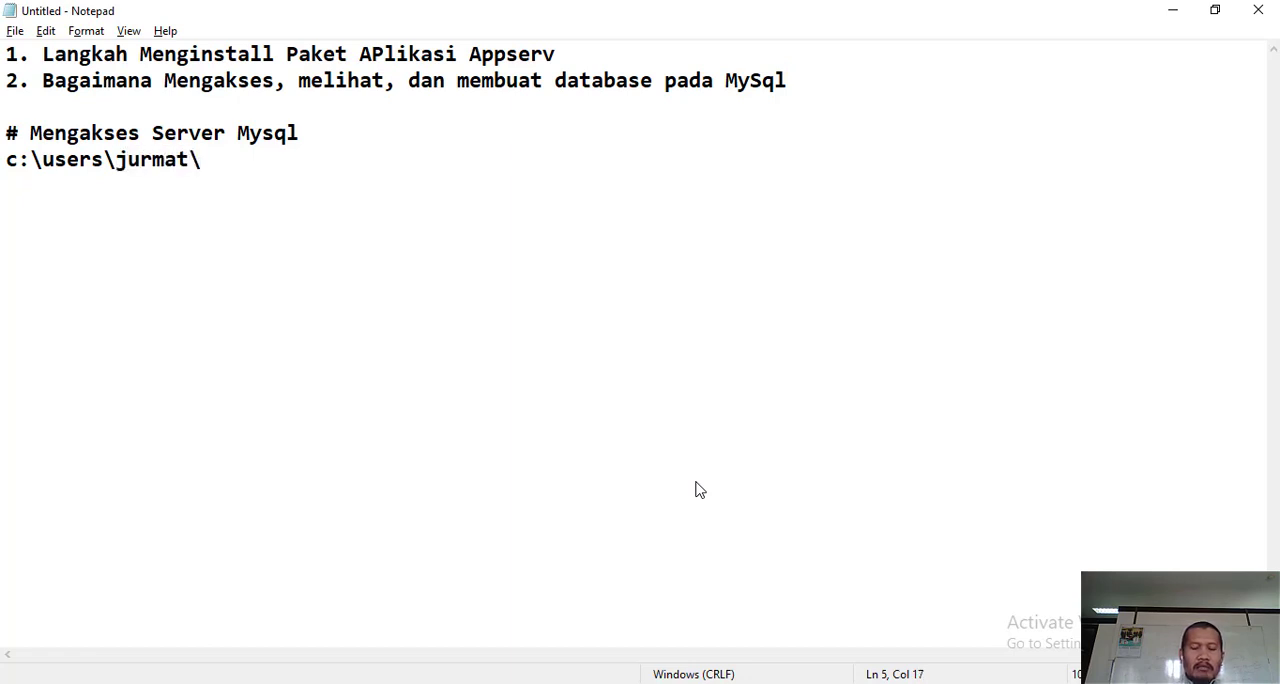
text(mysql)
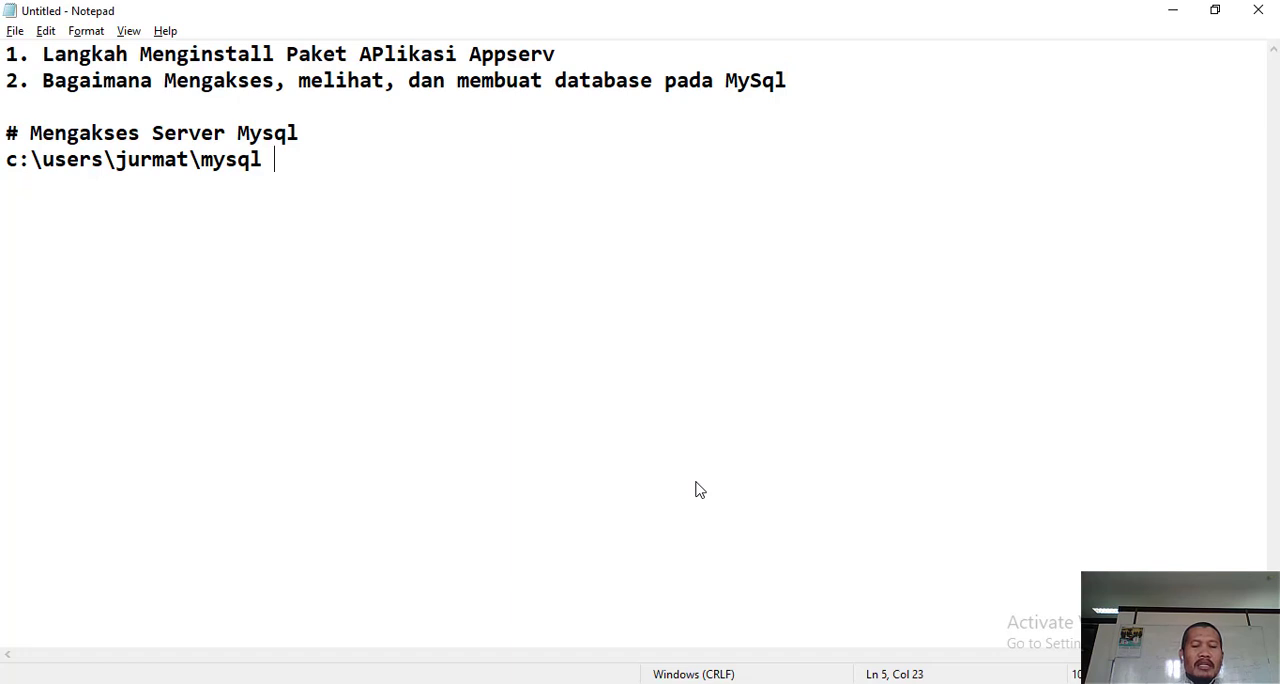
text( -u)
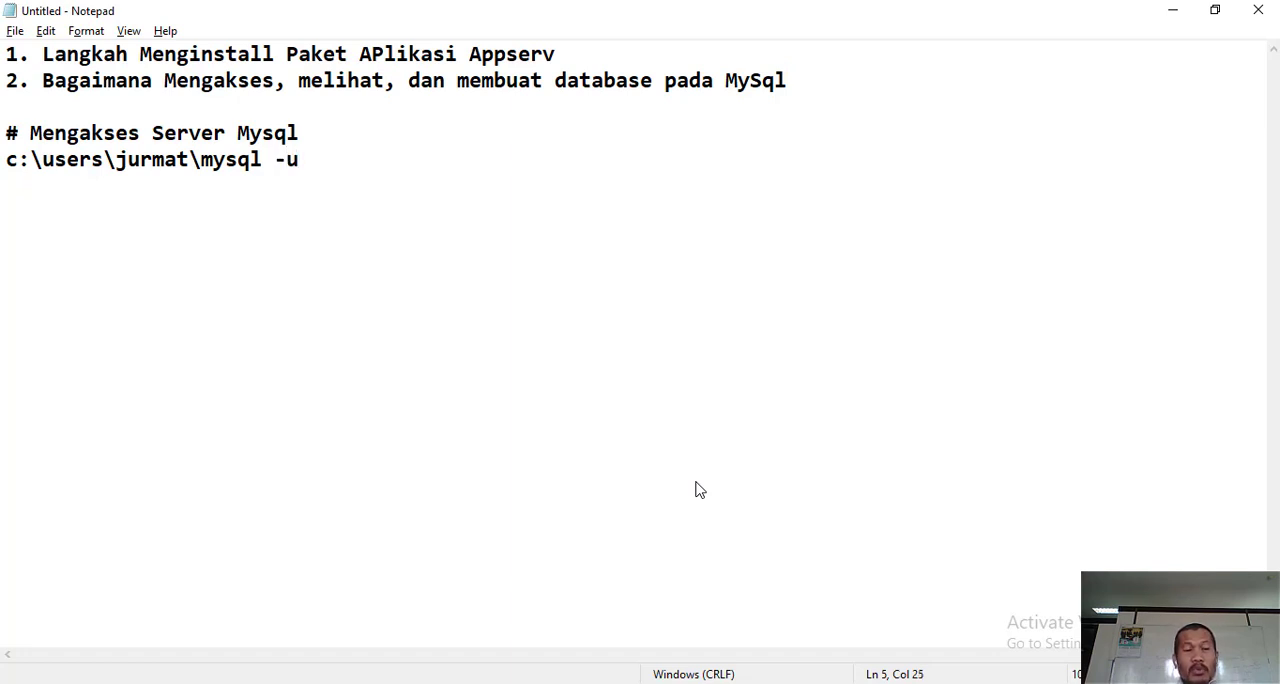
text( root)
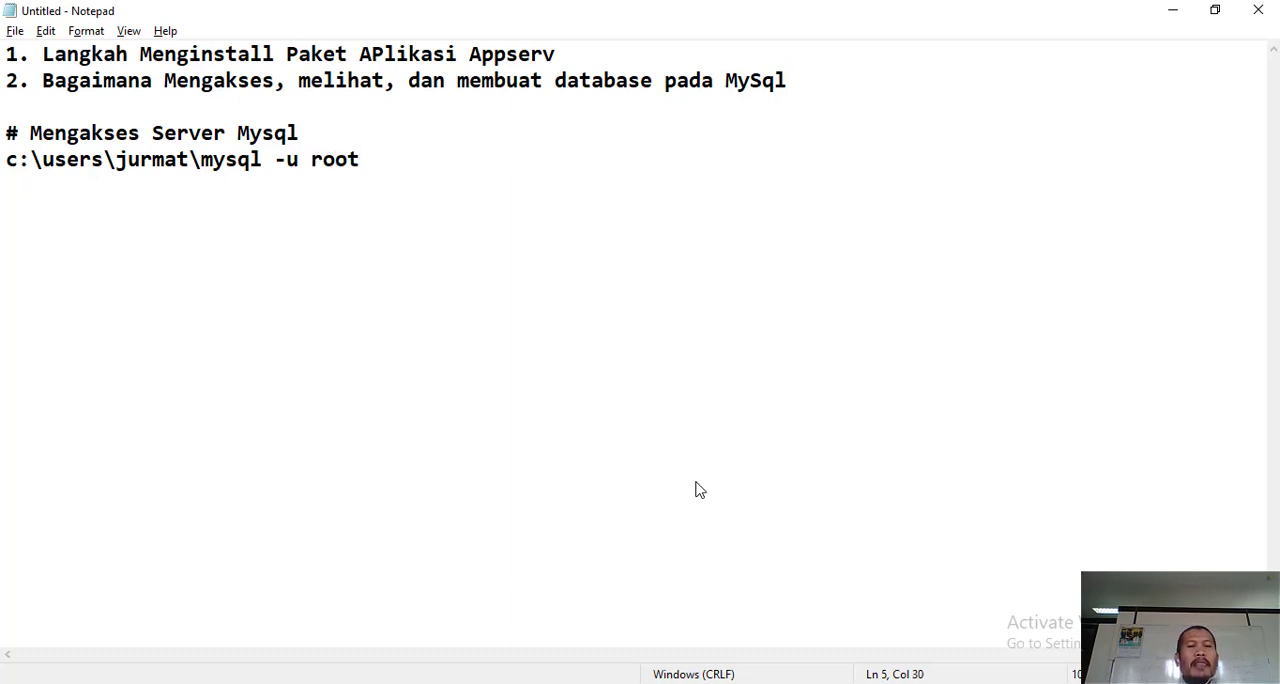
text( -)
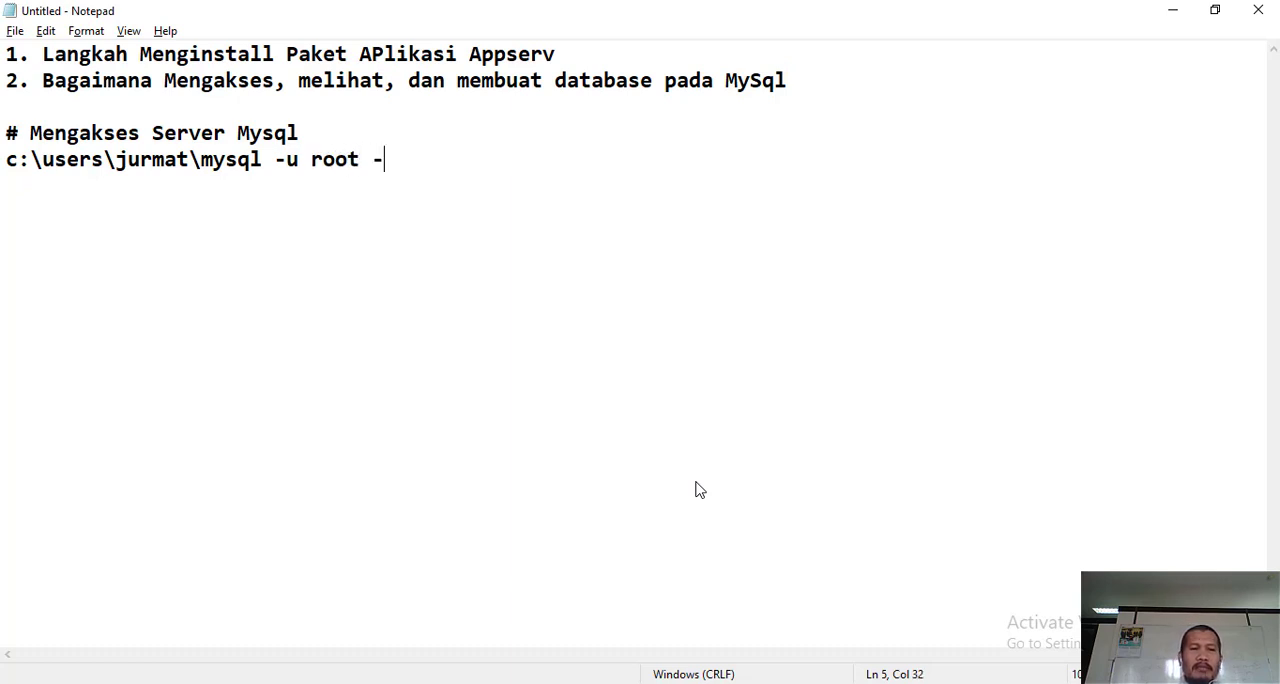
text(p)
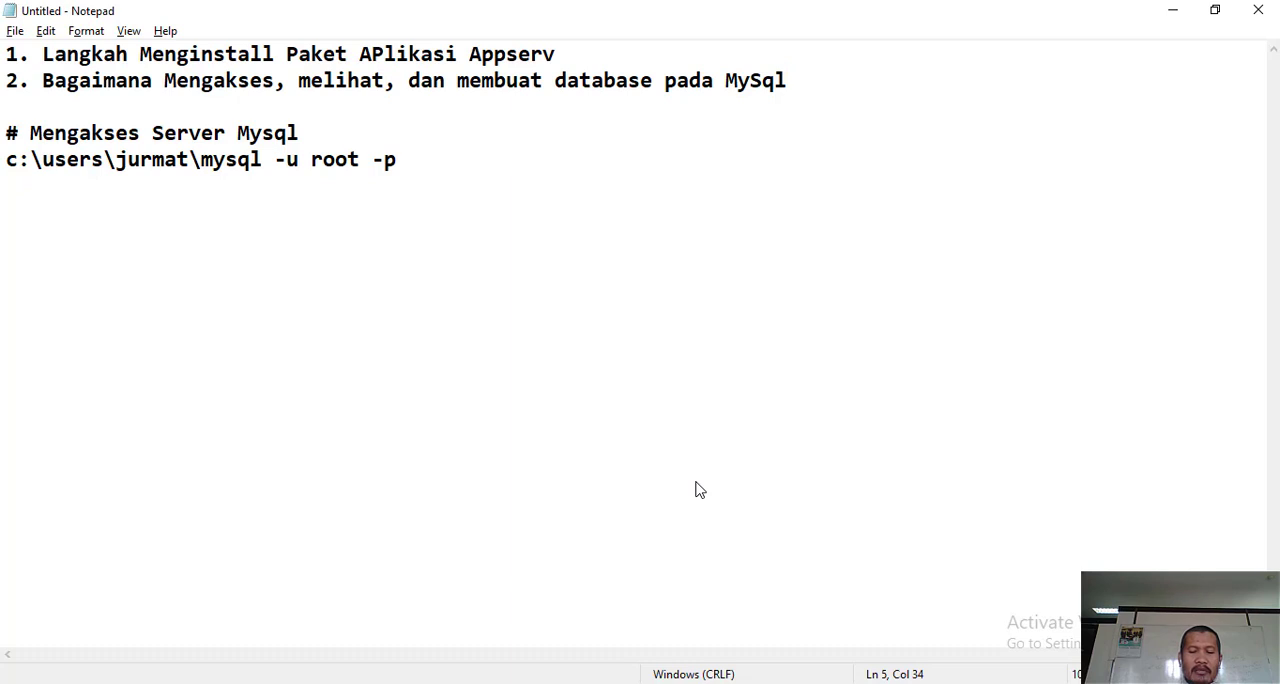
text( (tekan enter)
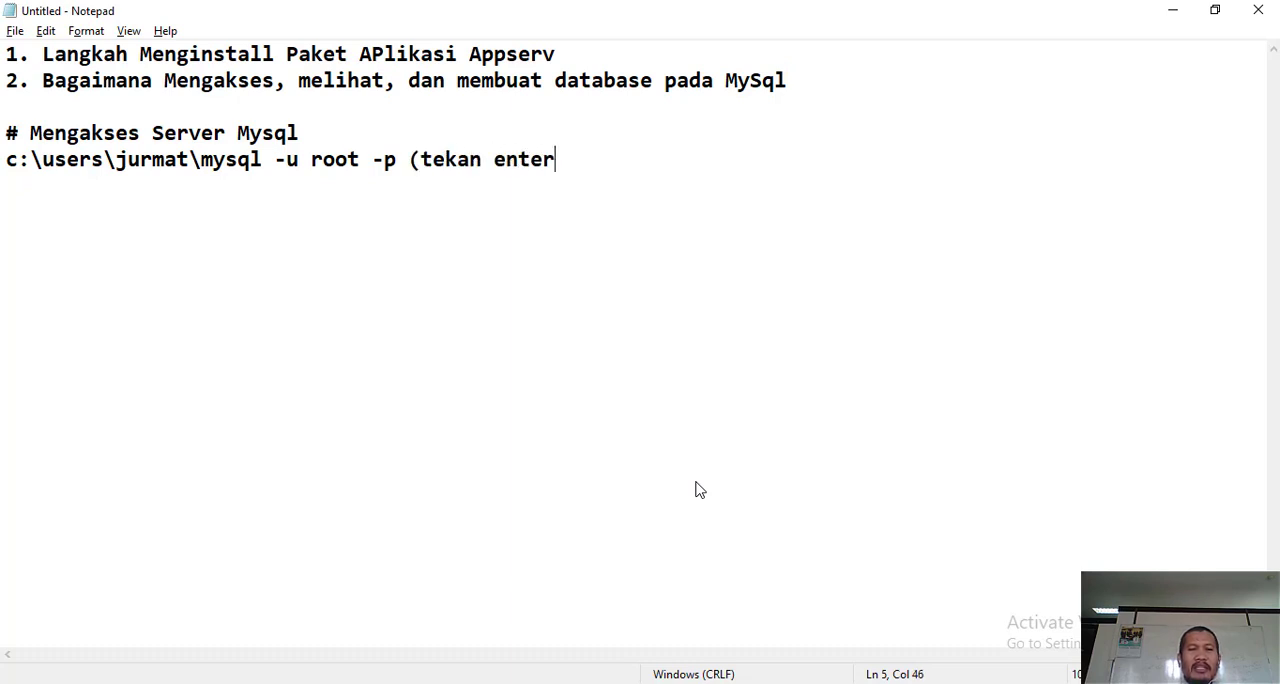
text())
- Switch to the Command Prompt, run mysql -u root -p and log in with the root account password
key(alt+Tab)
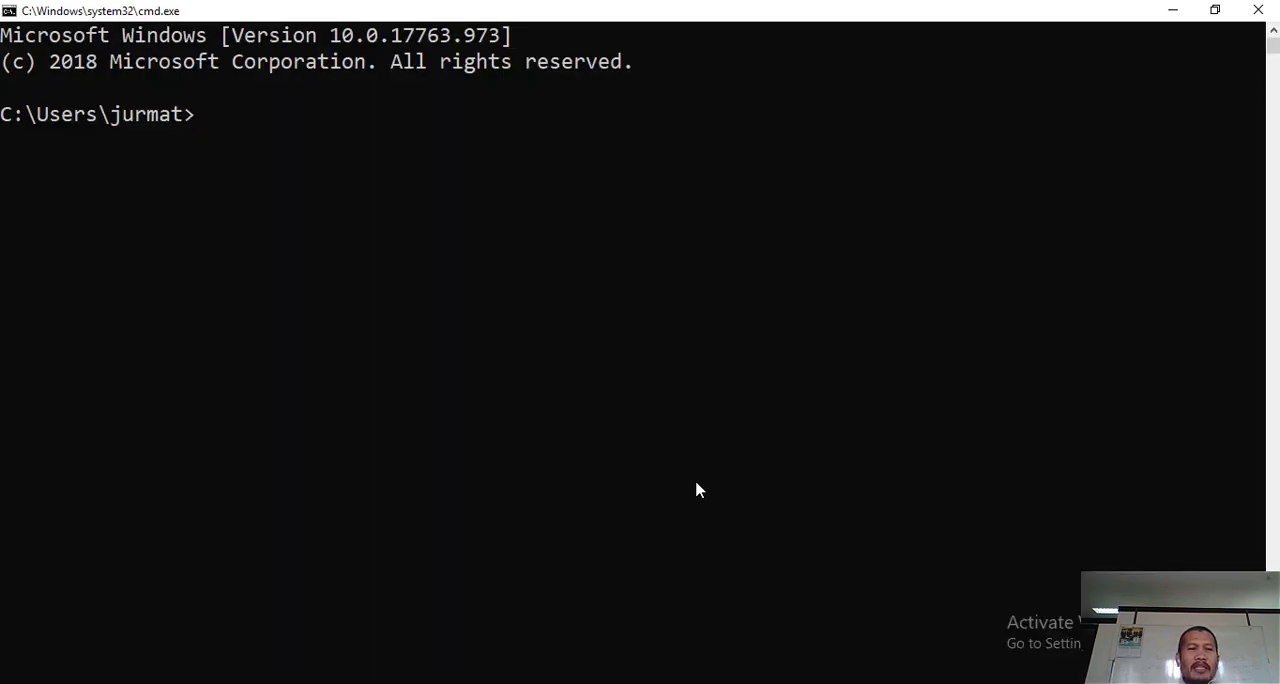
text(mysql)
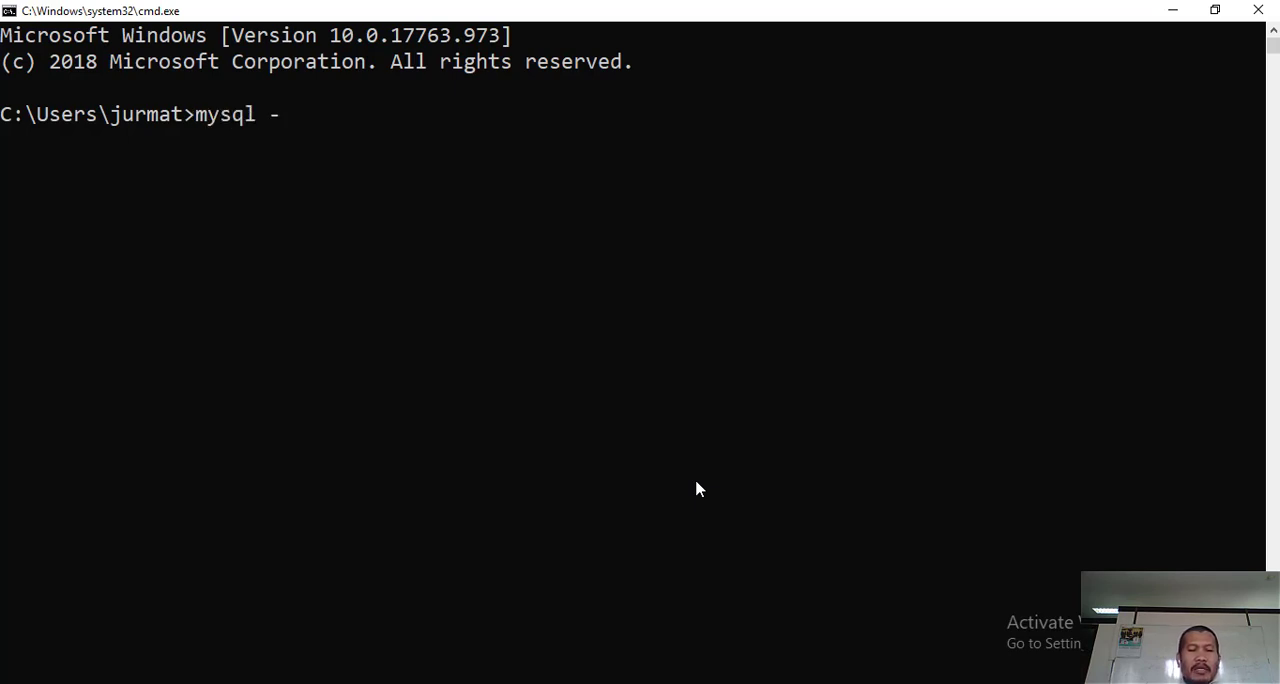
text( -u root)
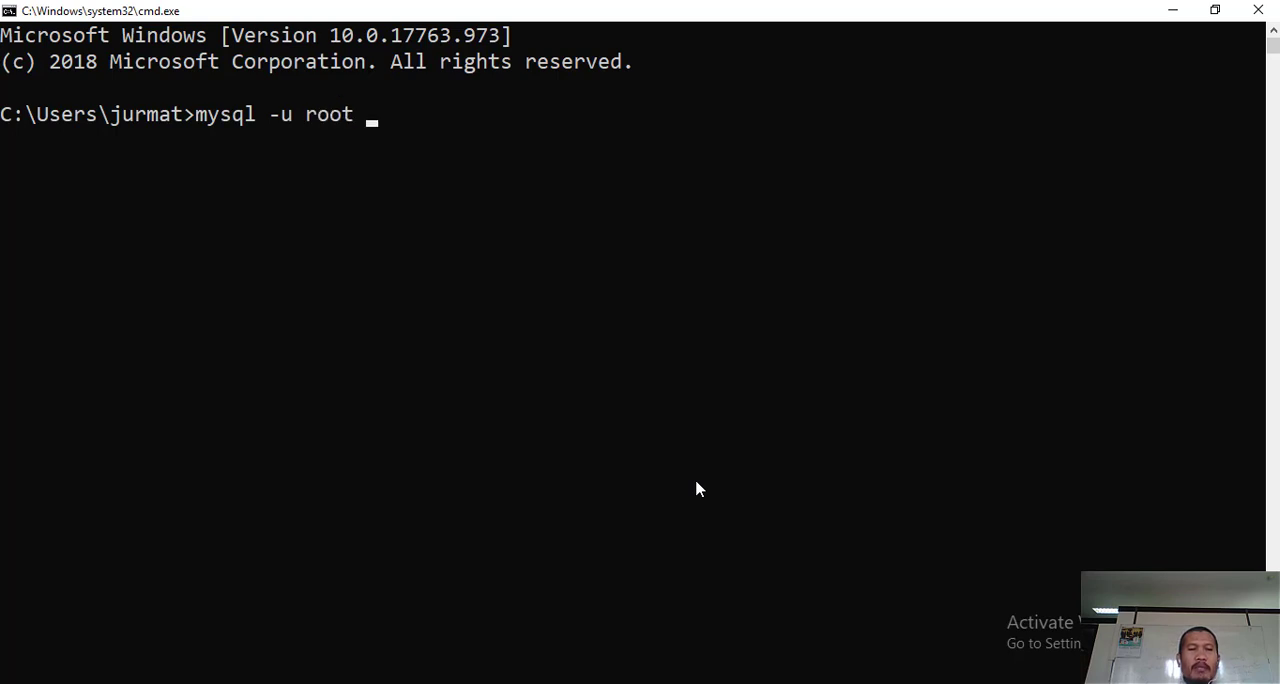
text( -p)
key(Return)
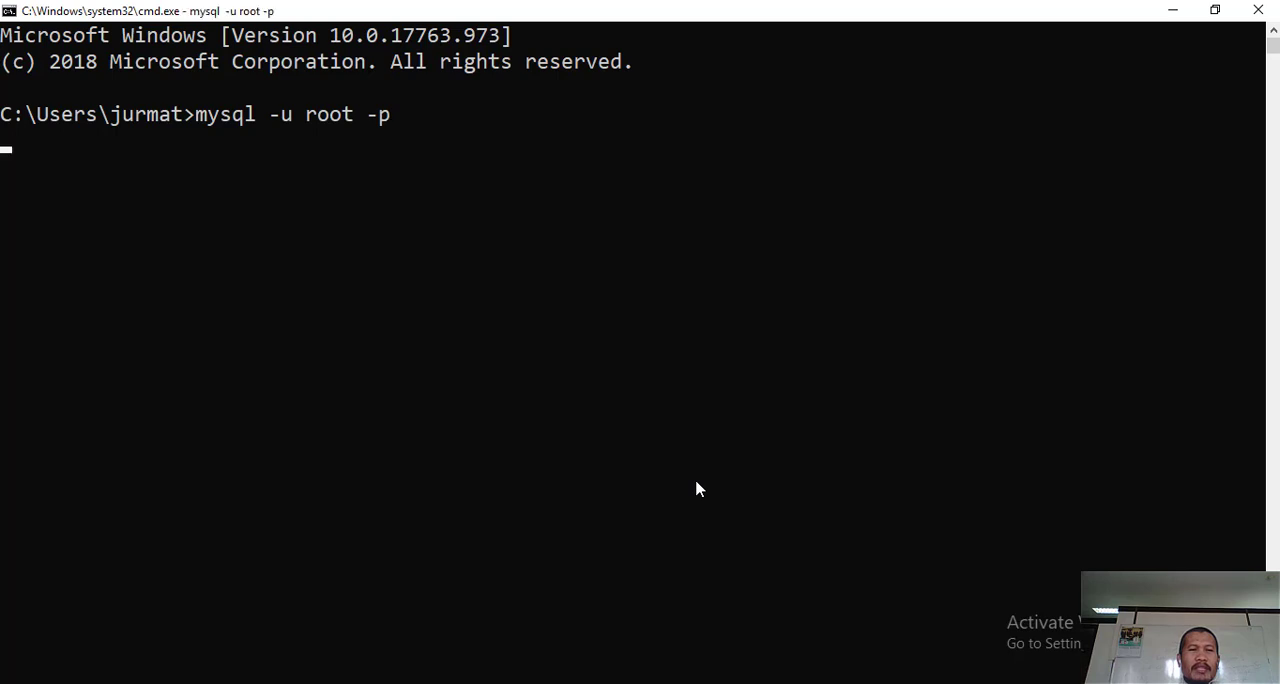
text(*)
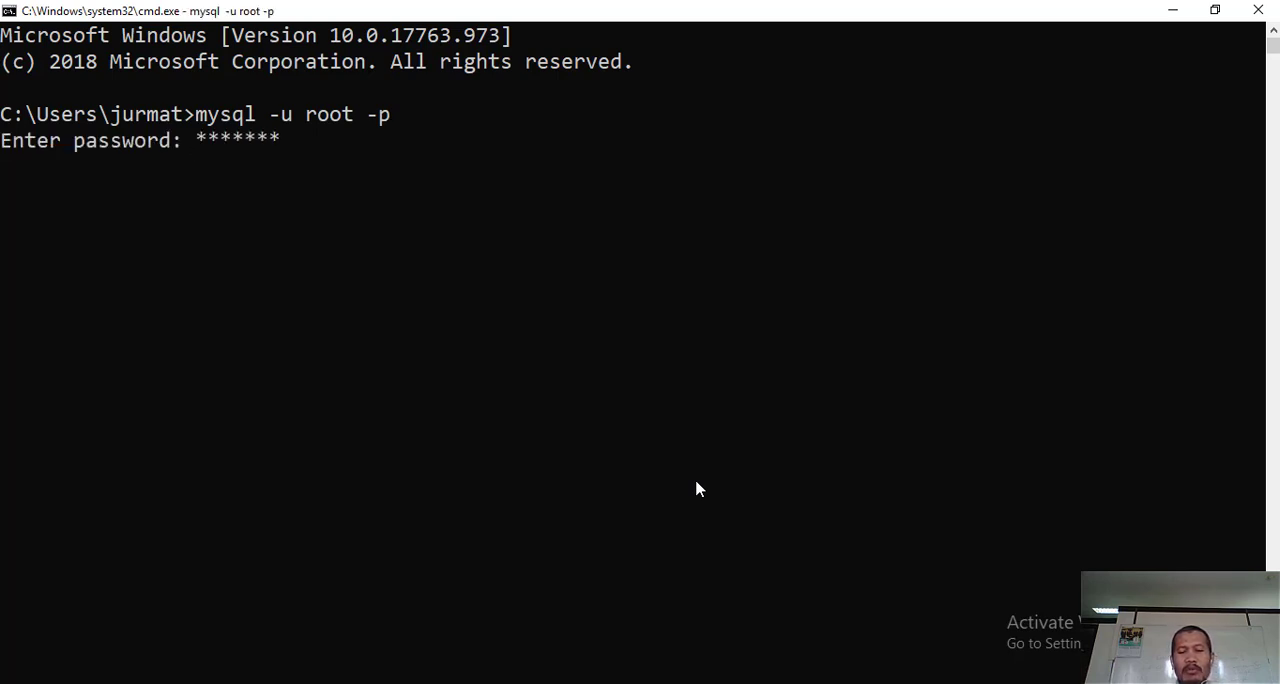
key(Return)
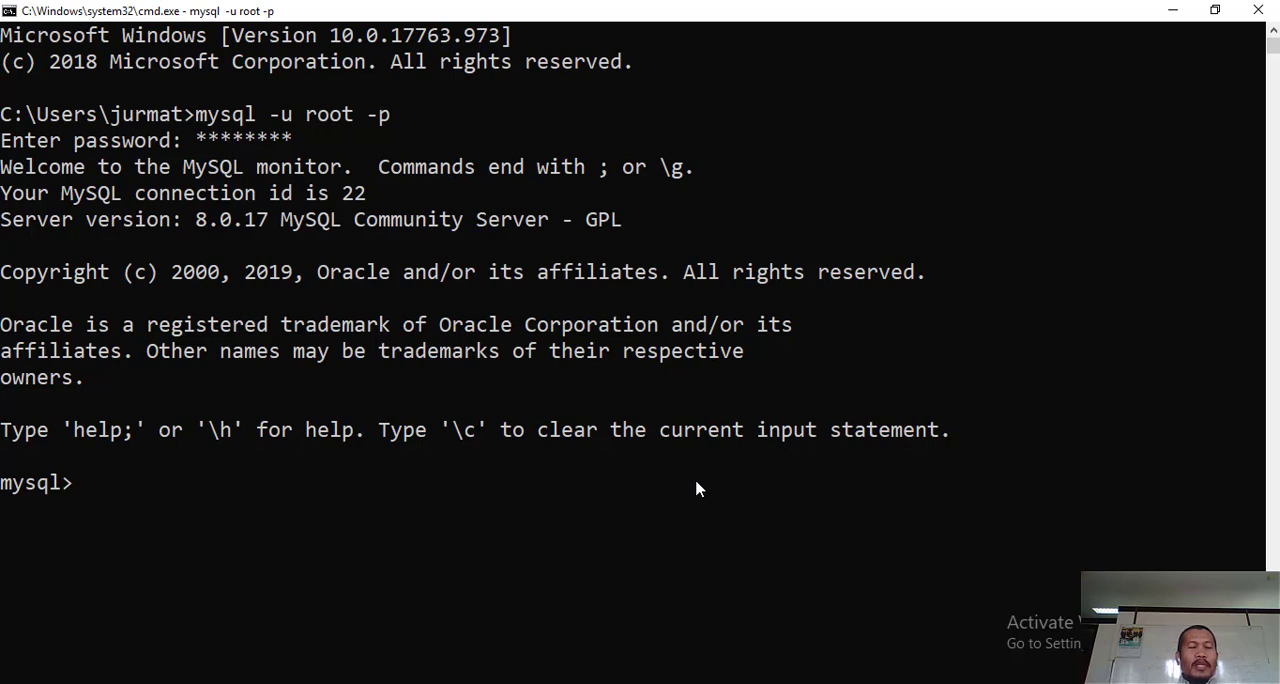
- List the databases on the MySQL server with the command show databases;
text(show)
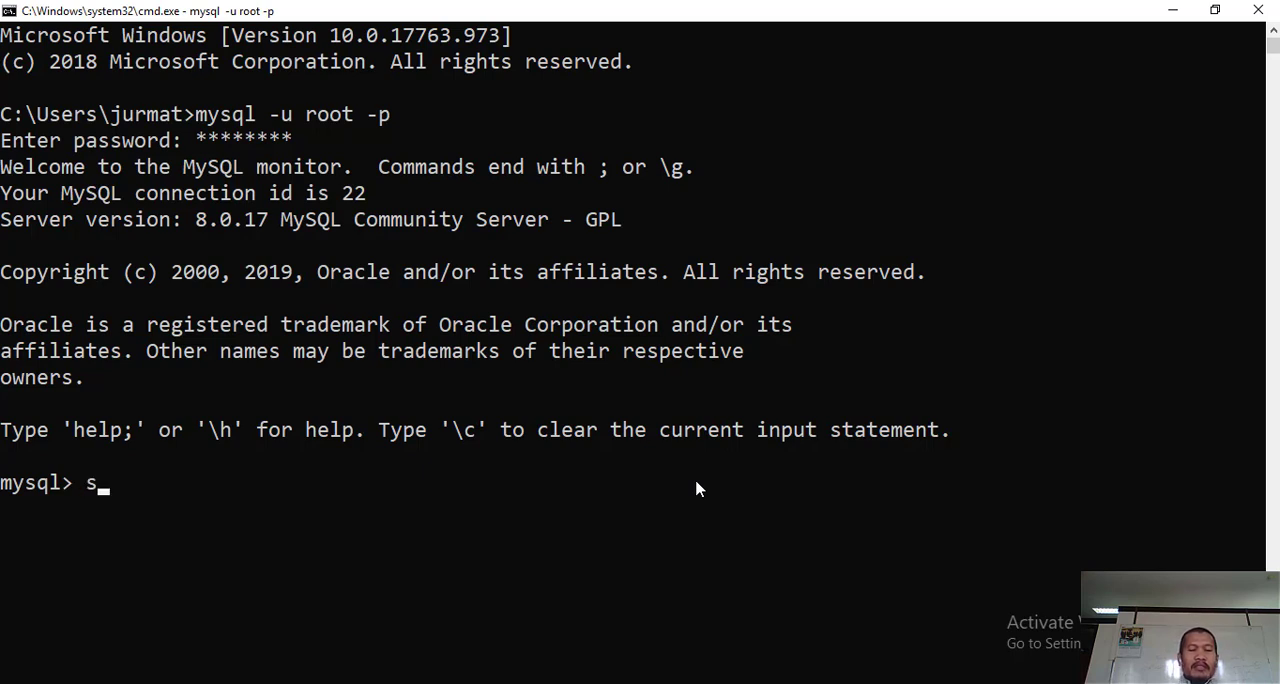
text( database)
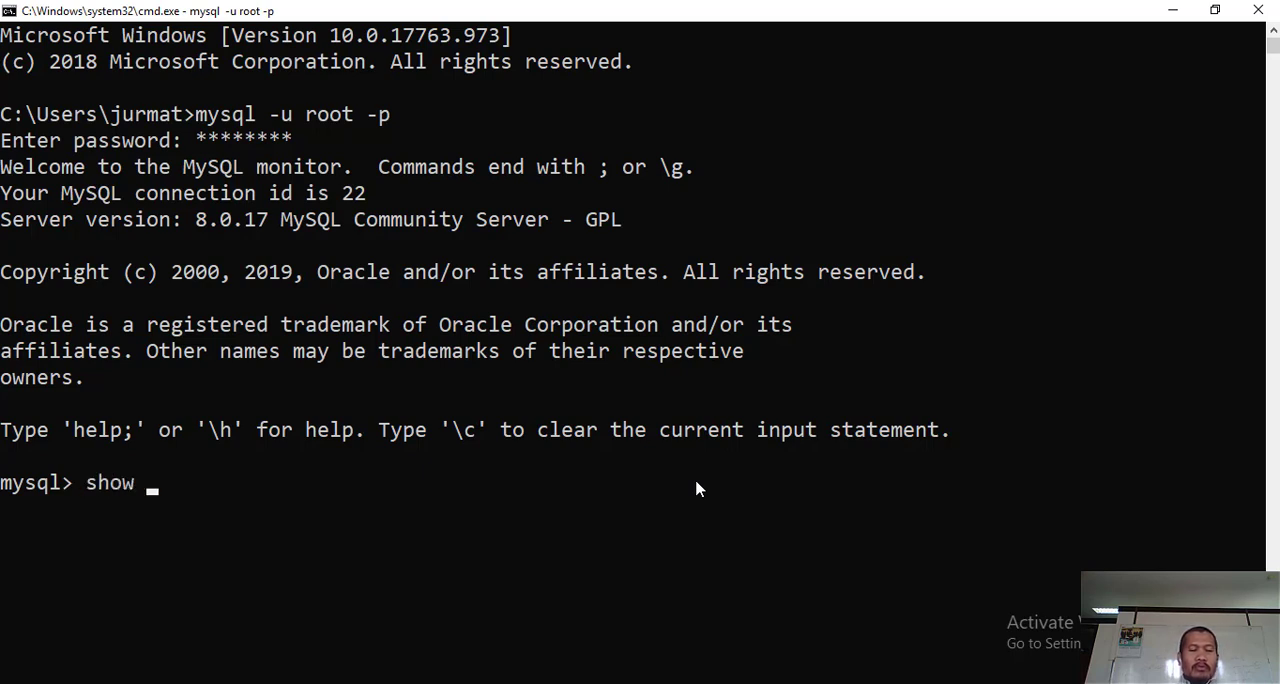
text(s)
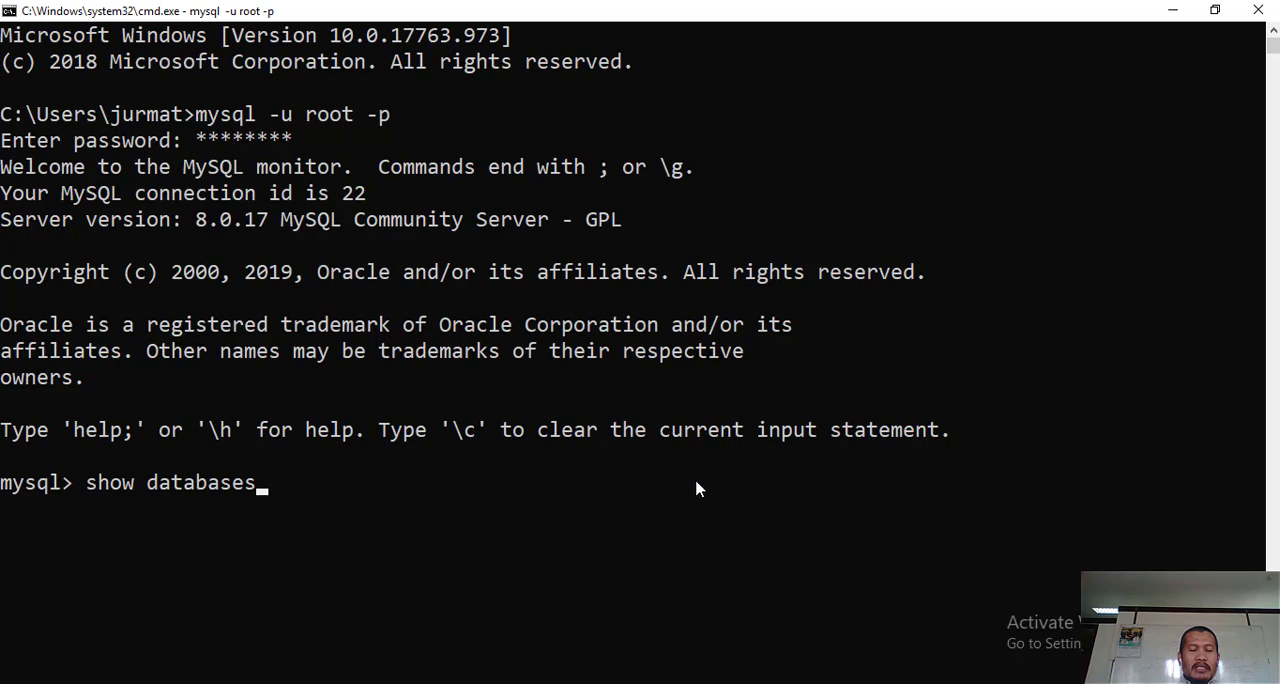
text(;)
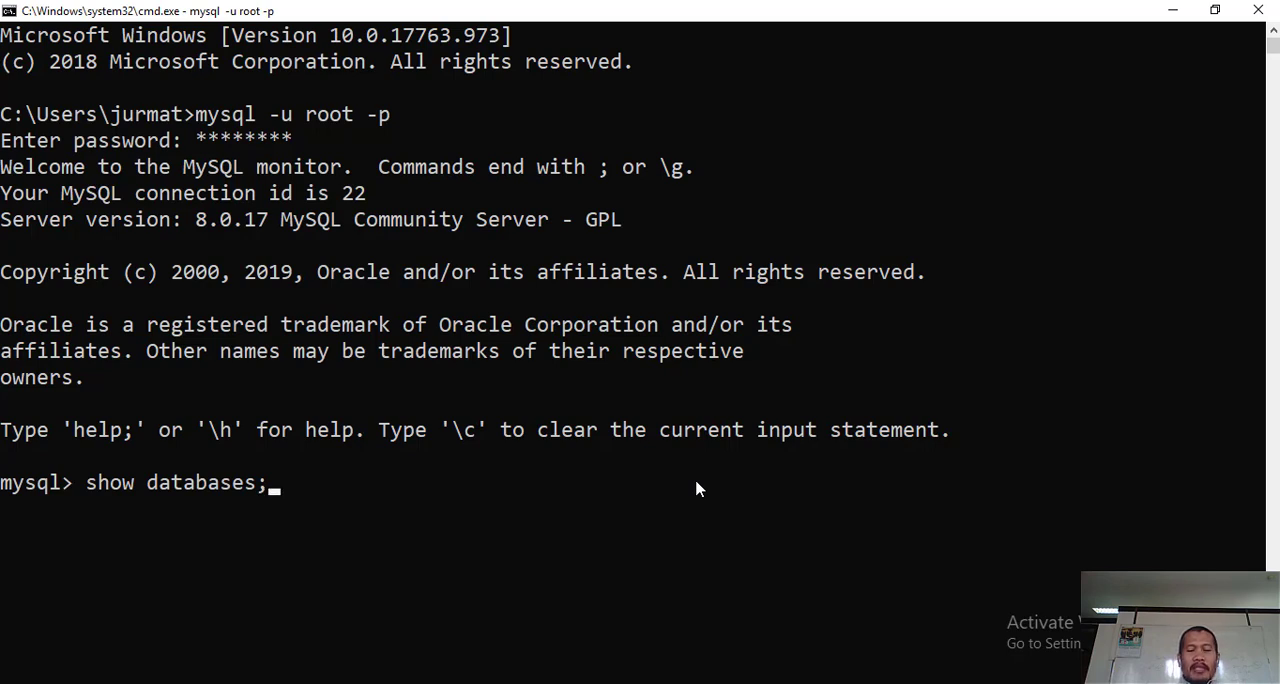
key(Return)
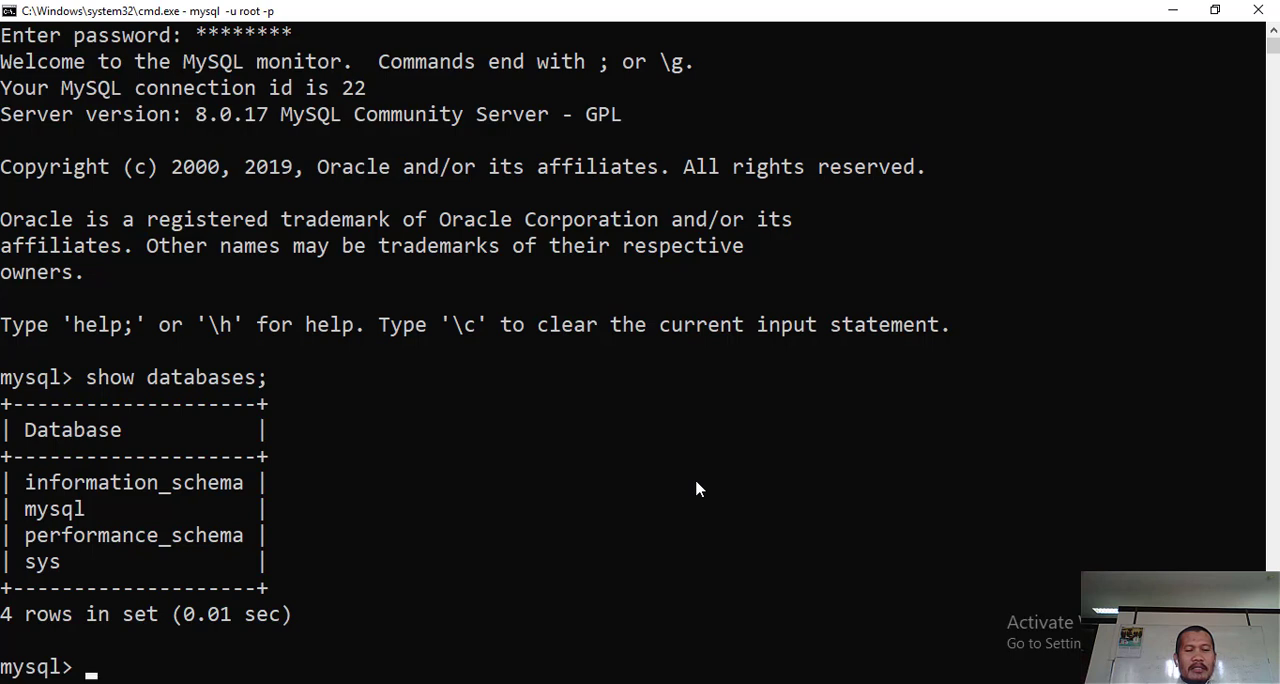
- Switch to Notepad and start a new line below the MySQL login command line
click(550, 682)
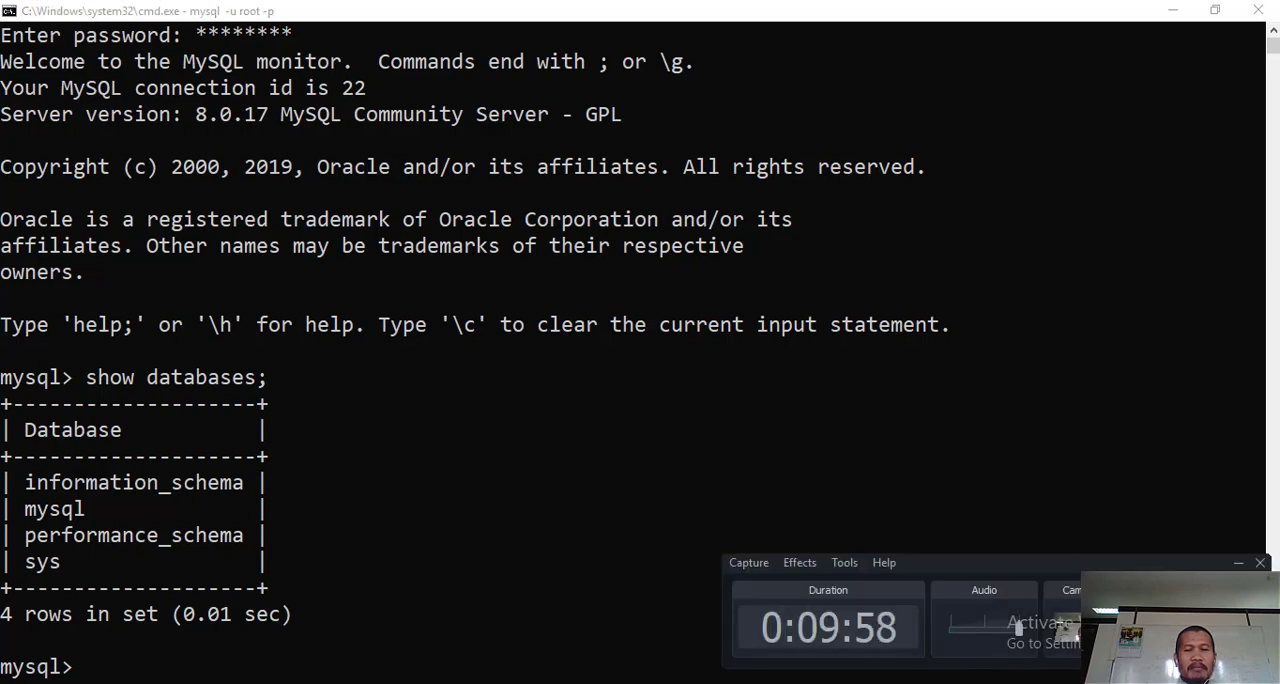
click(1076, 446)
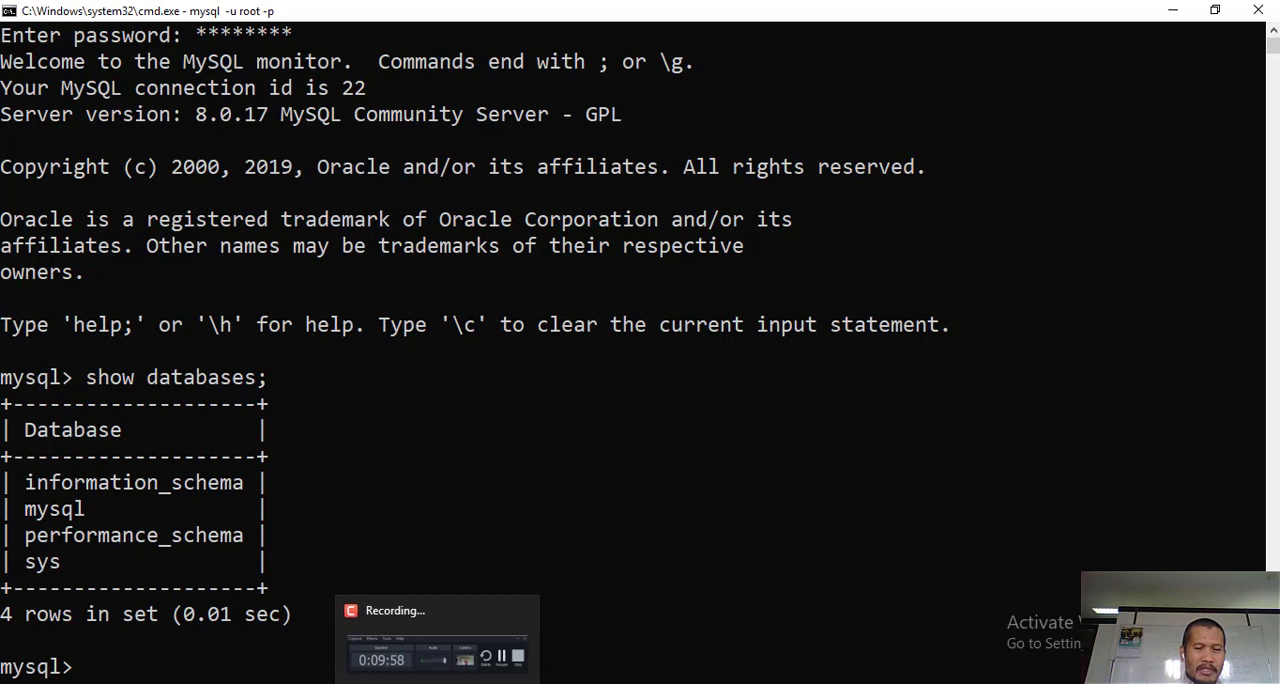
key(alt+Tab)
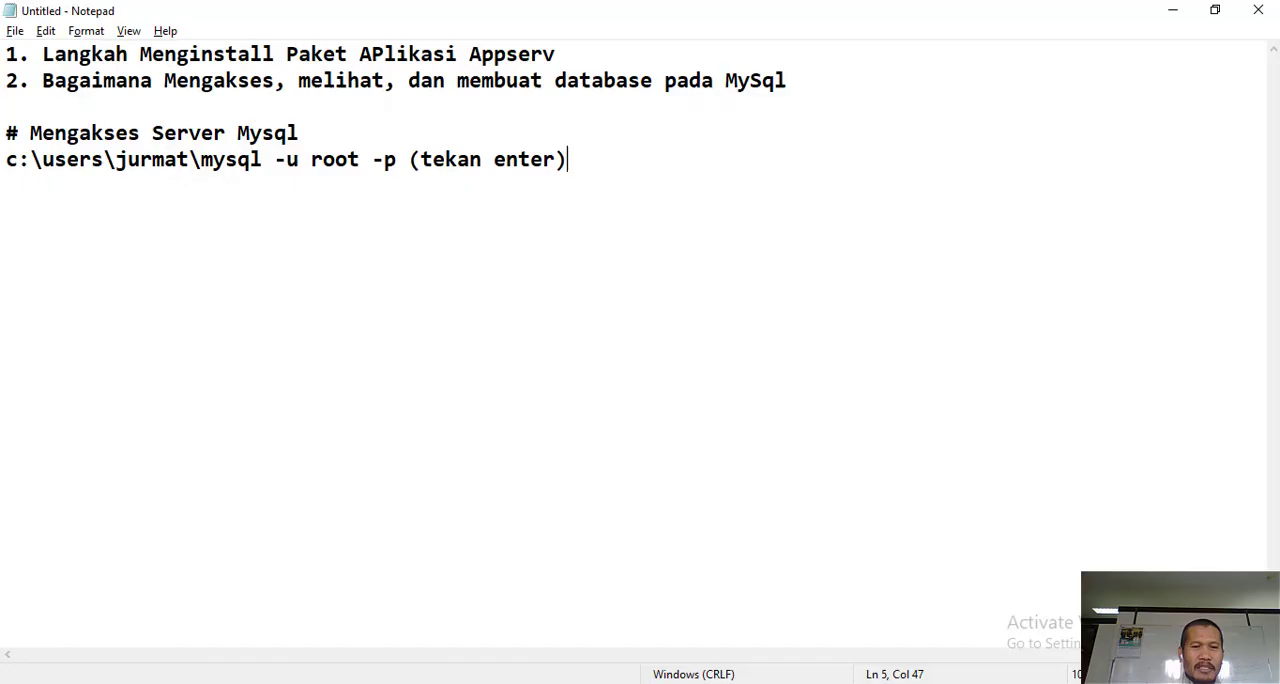
key(Return)
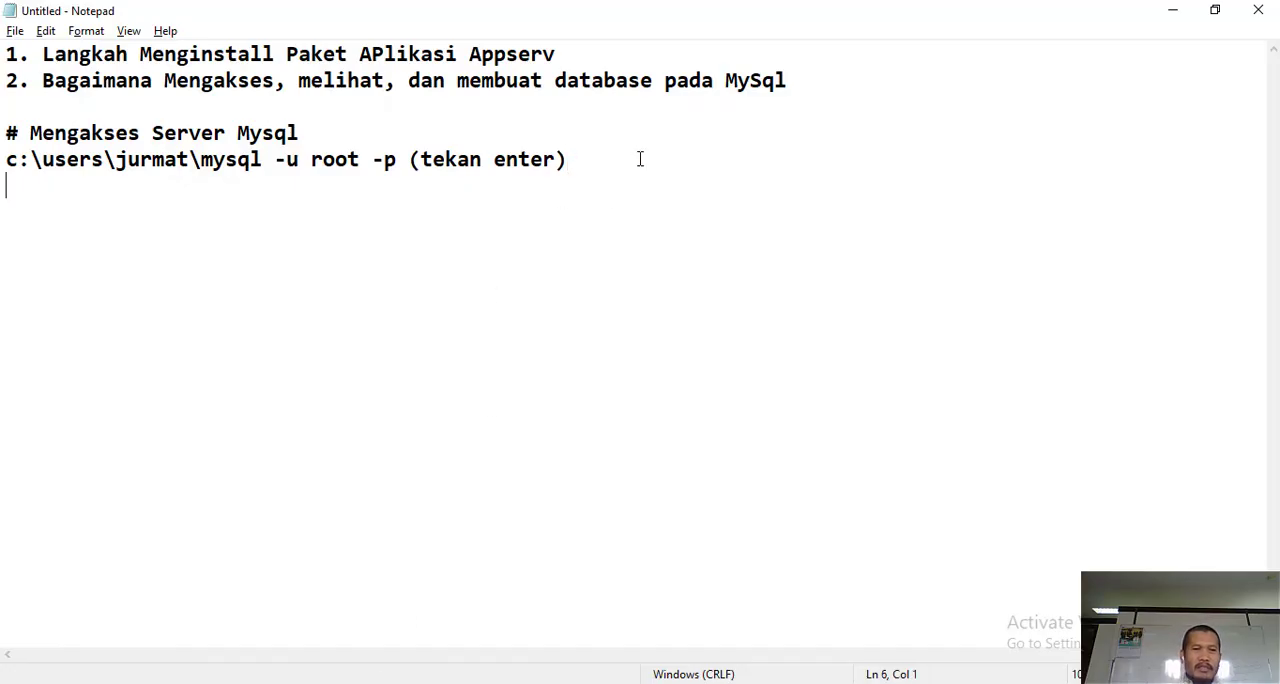
text(#)
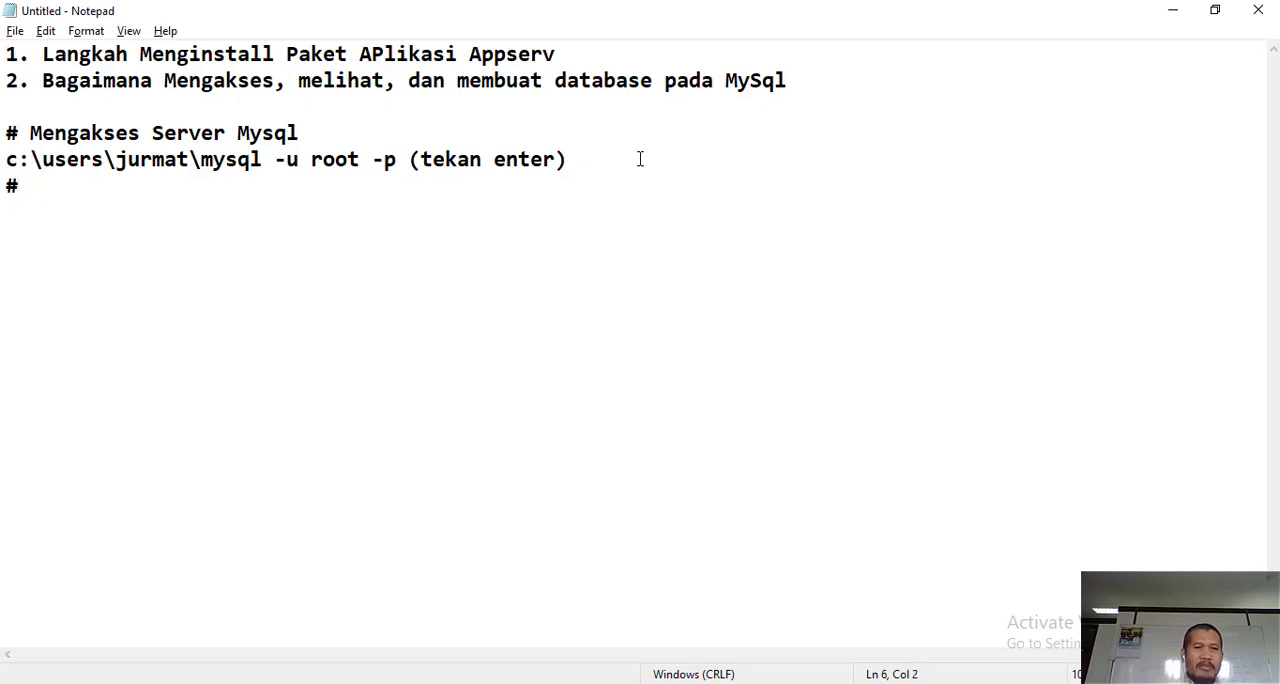
text(Menamil)
key(BackSpace)
key(BackSpace)
text(pi)
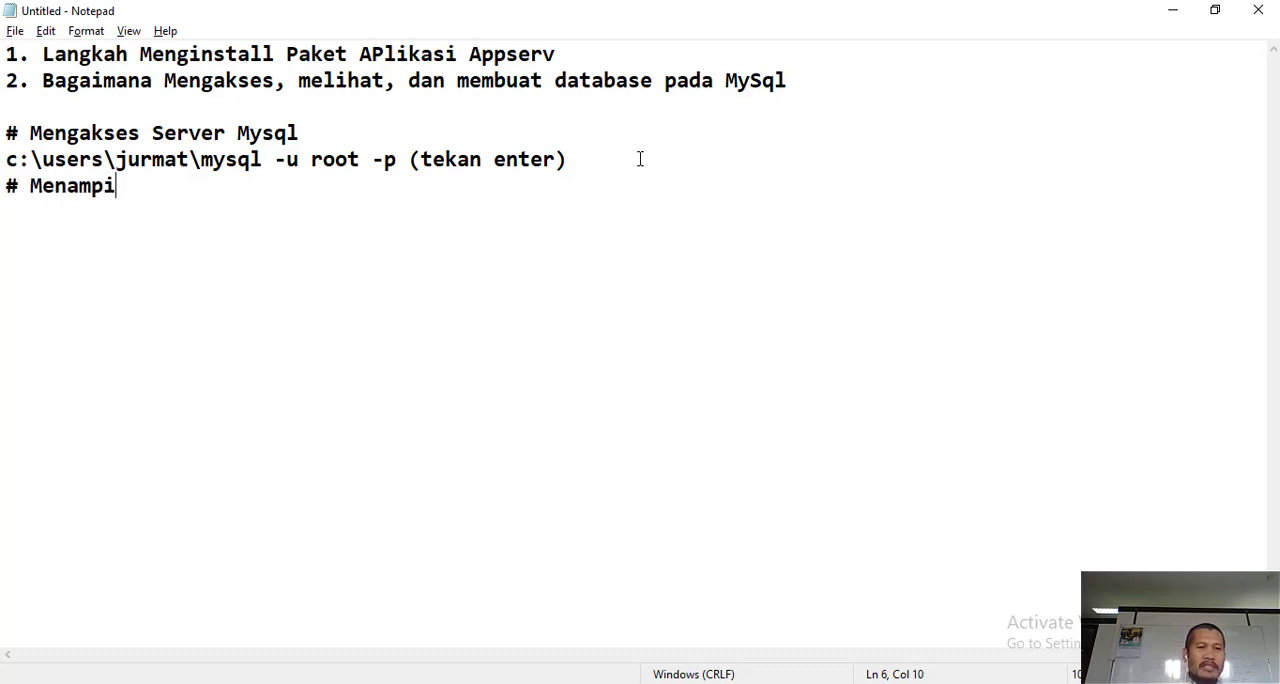
key(BackSpace)
key(BackSpace)
key(BackSpace)
key(BackSpace)
key(BackSpace)
key(BackSpace)
key(BackSpace)
key(BackSpace)
key(BackSpace)
- Add the heading "# Menampilkan database pada server mysql" below the login command line, leaving a blank line between
key(Return)
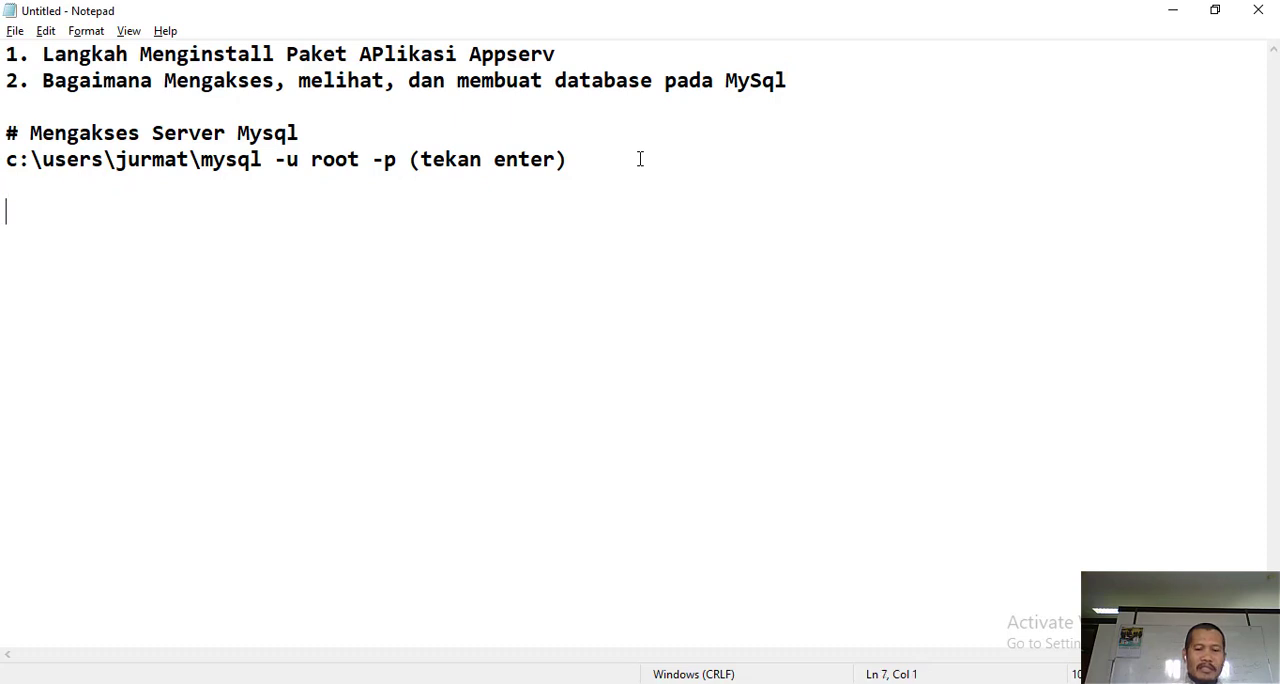
text(# m)
key(BackSpace)
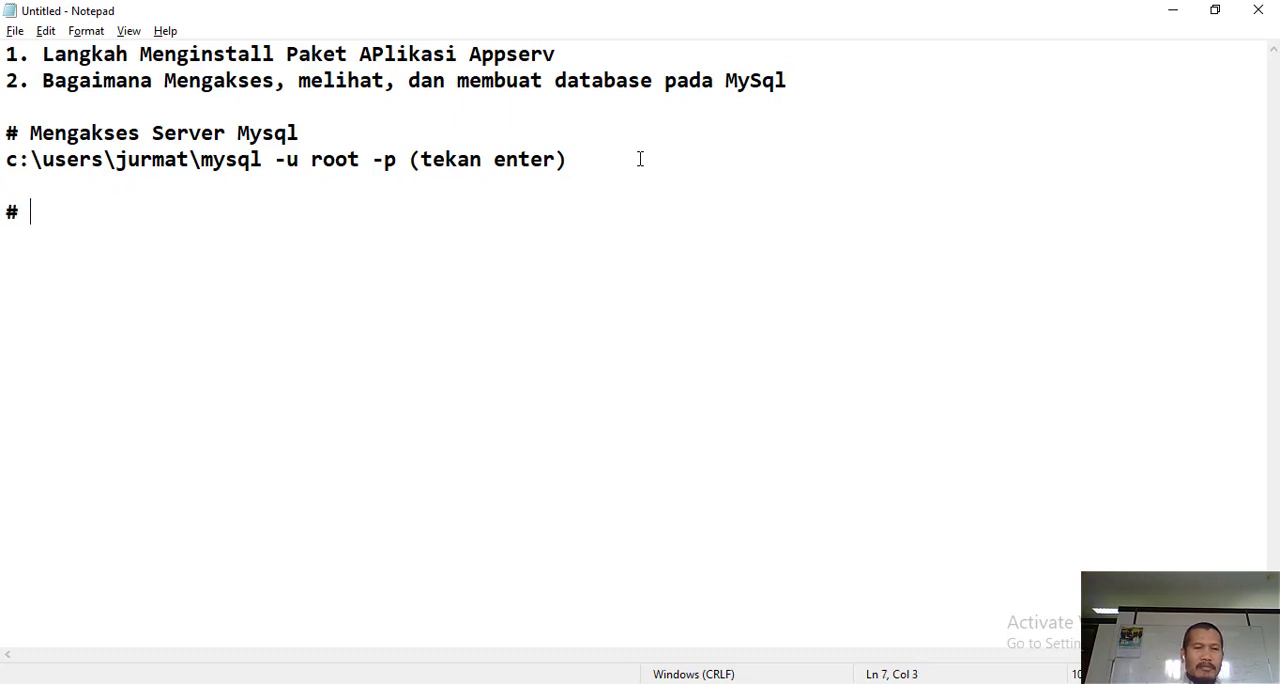
text(Menampilkan )
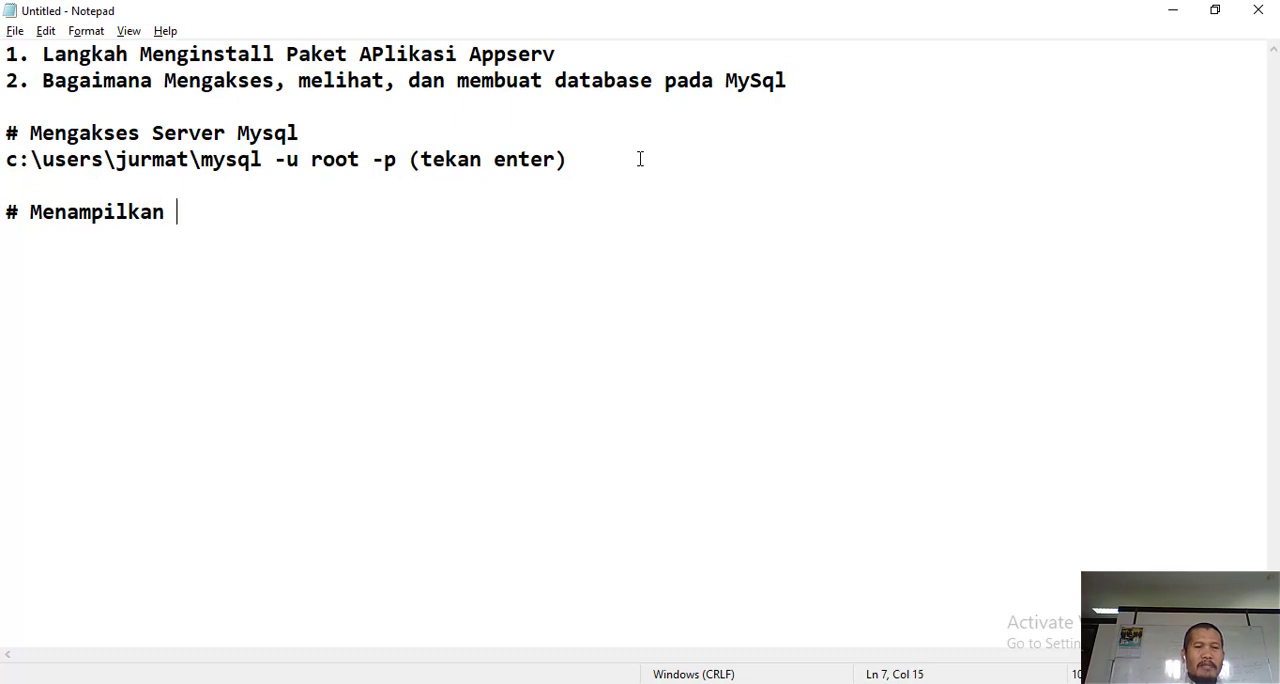
text(isi)
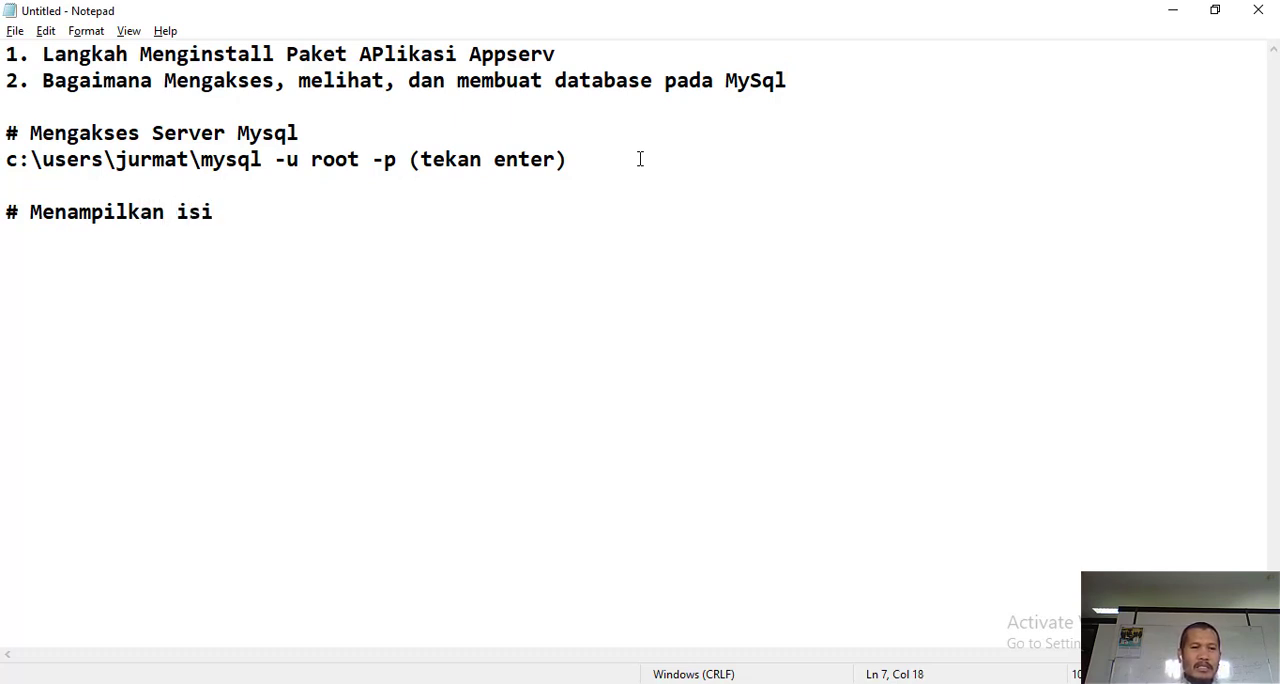
key(BackSpace)
key(BackSpace)
key(BackSpace)
text(datas)
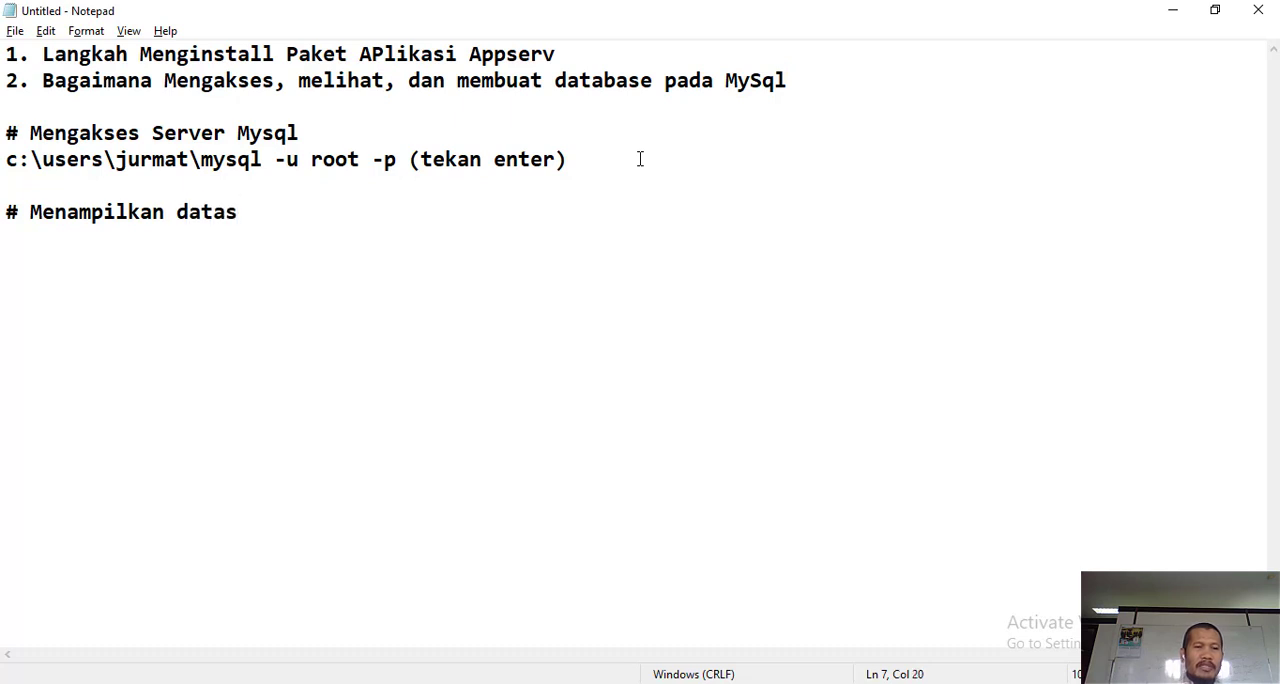
key(BackSpace)
text(bat)
key(BackSpace)
text(se pada server)
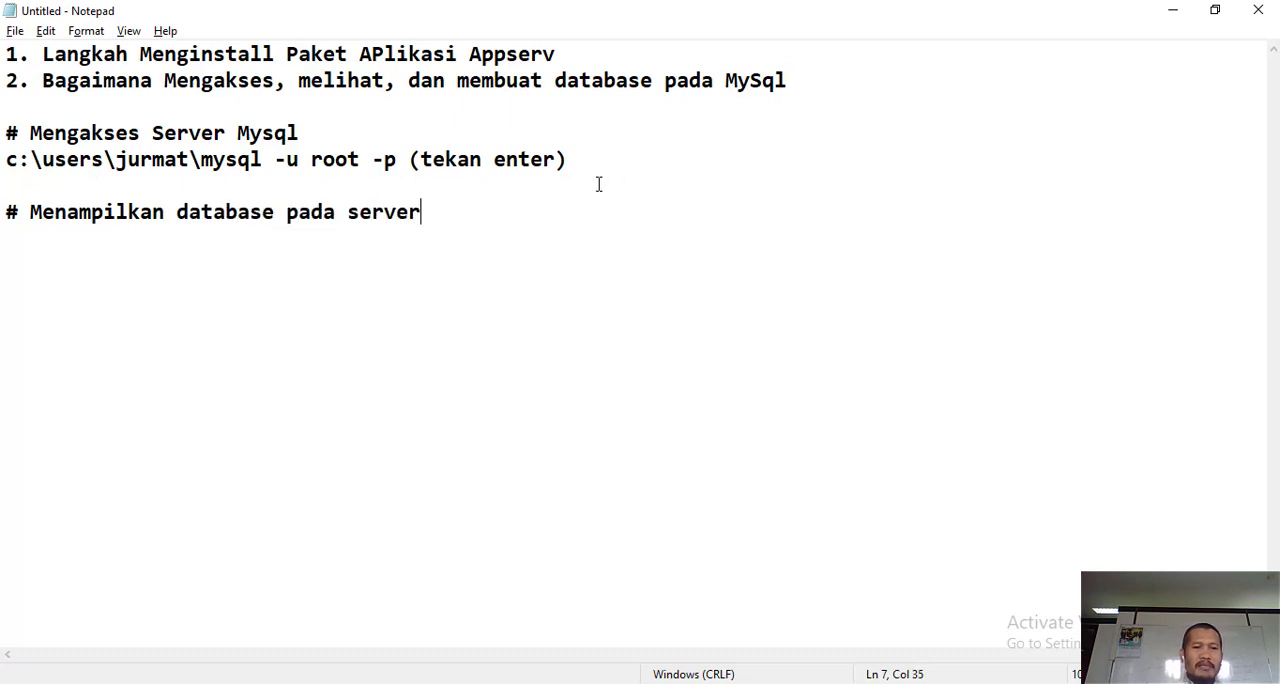
text( mysql)
- Write the command line "mysql > show databases;" under the new heading after a blank line, and end it with a line break
key(Return)
key(Return)
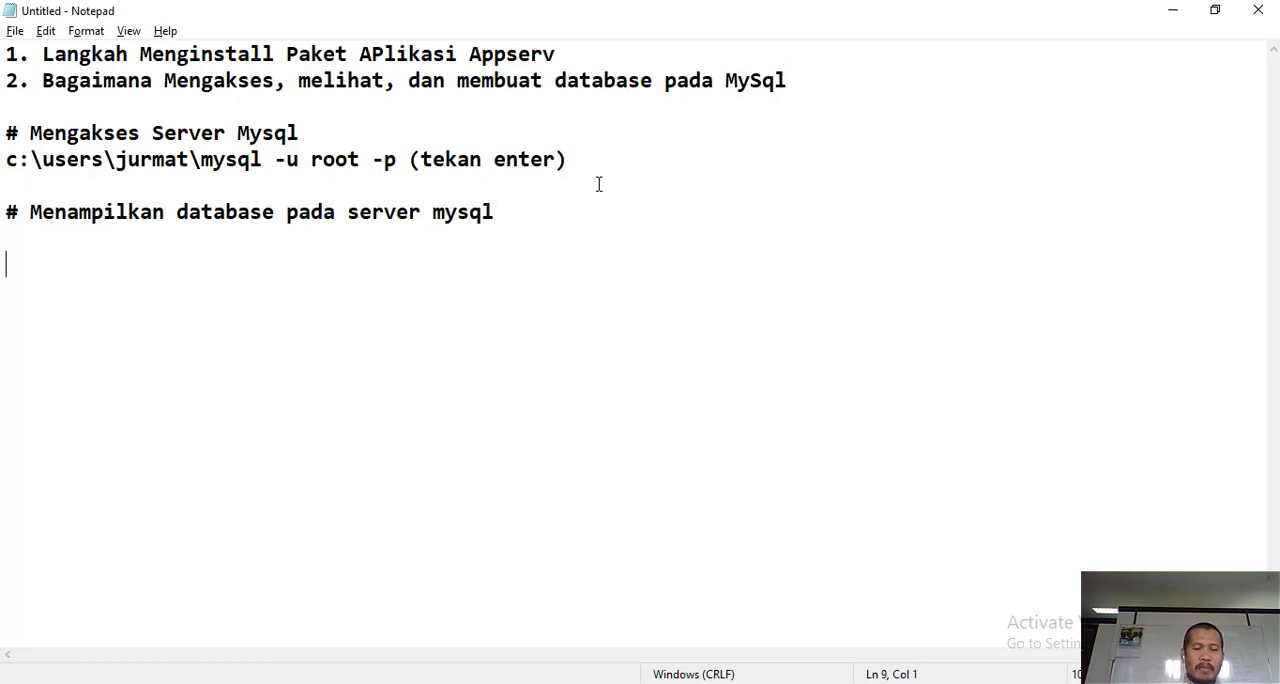
text(mysql>)
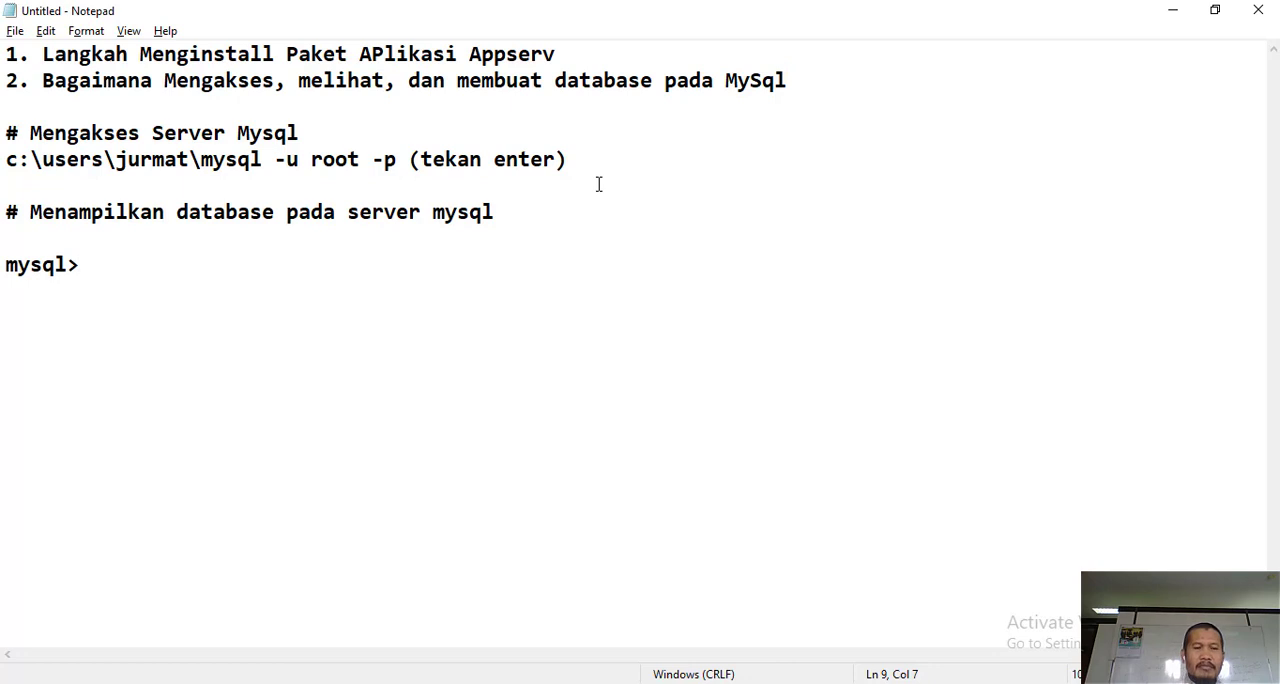
key(BackSpace)
text(> )
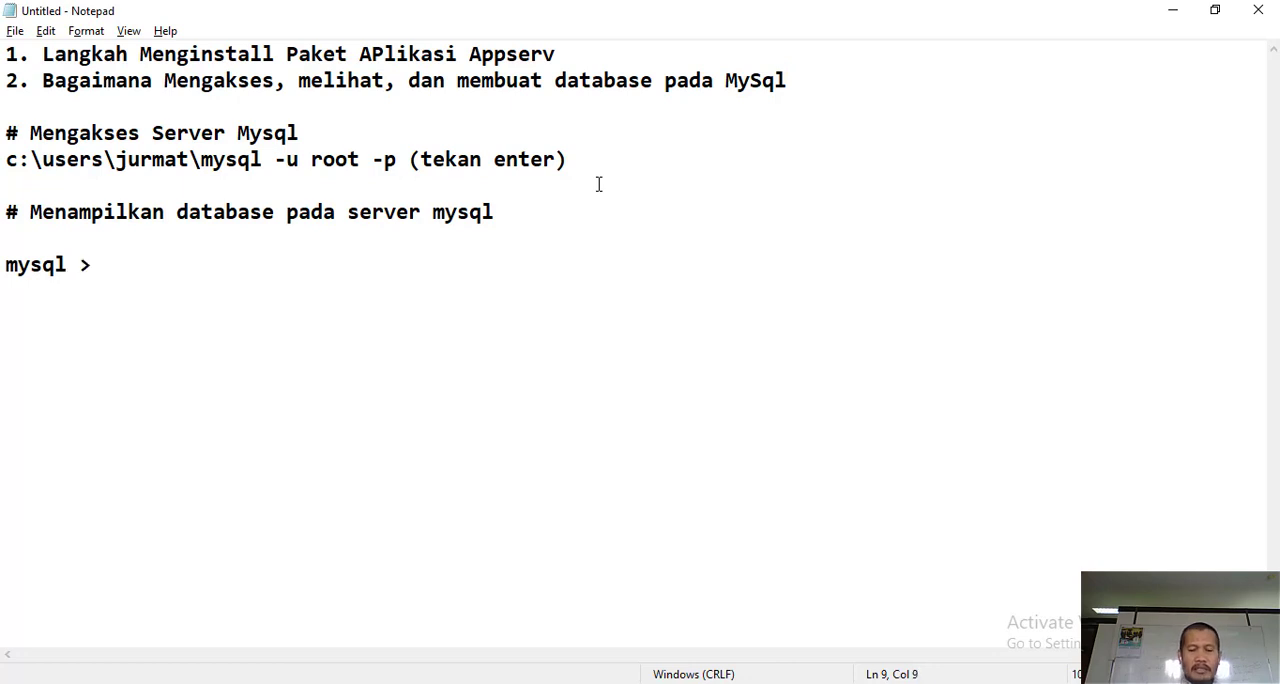
text(show datab)
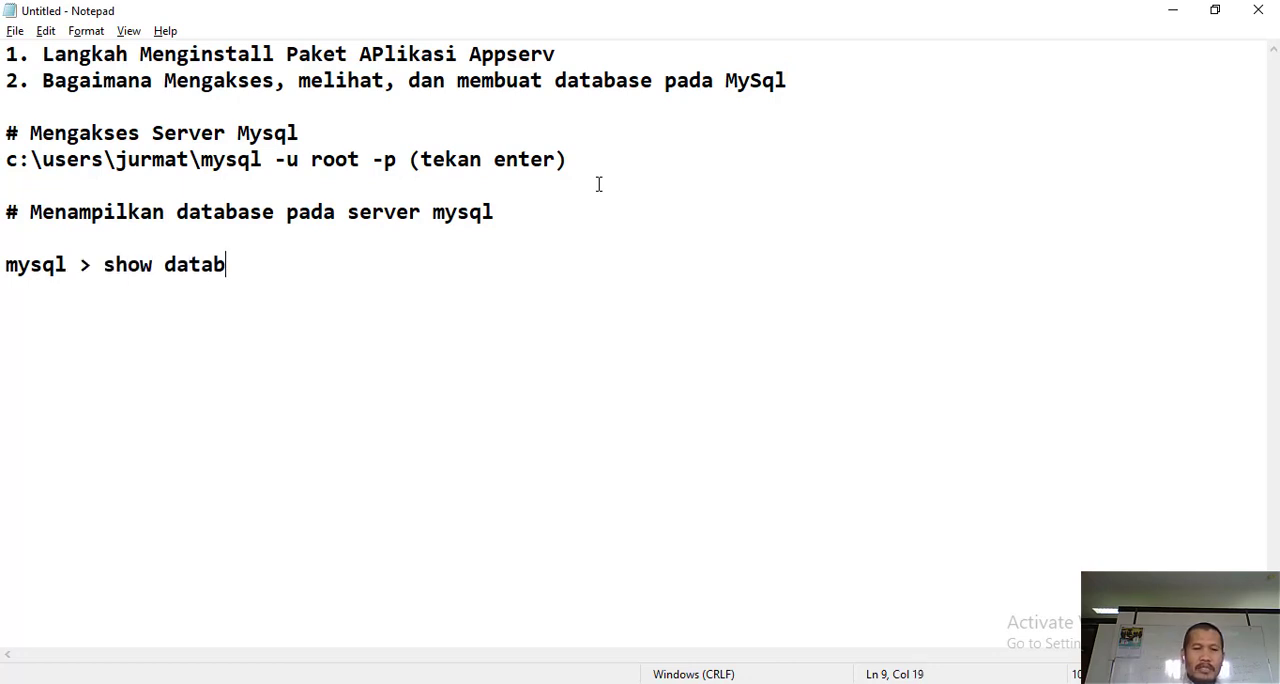
text(ases;)
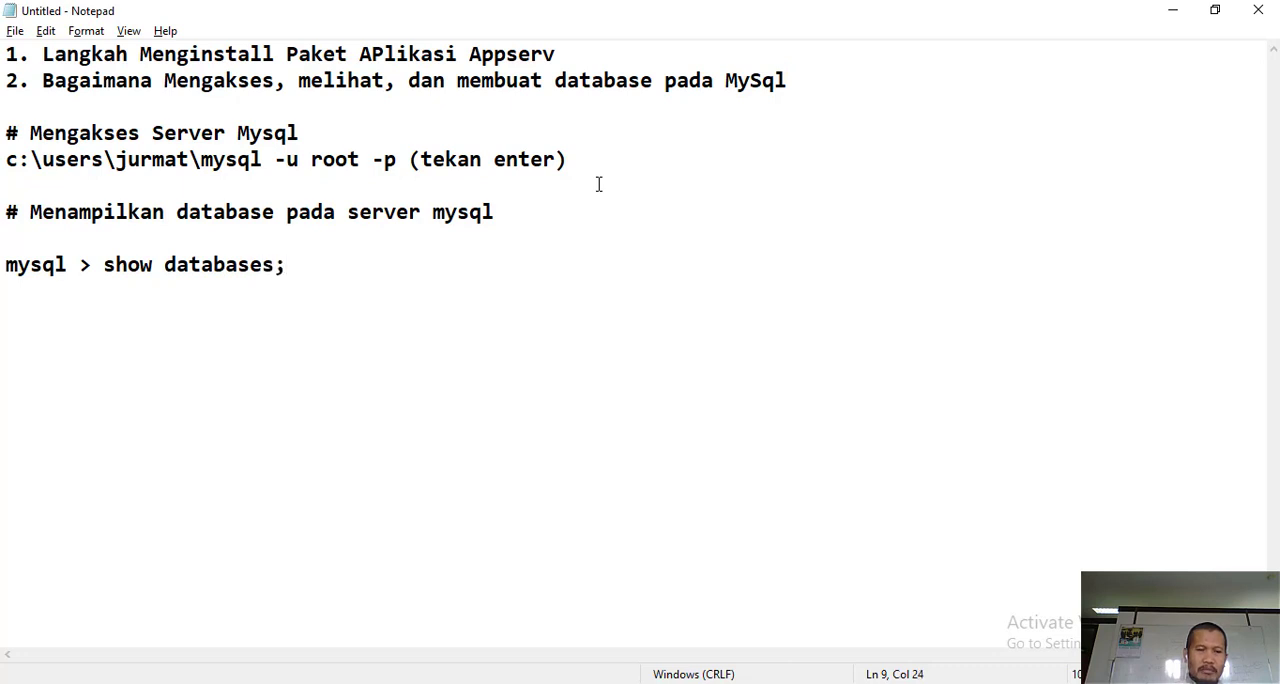
key(Return)
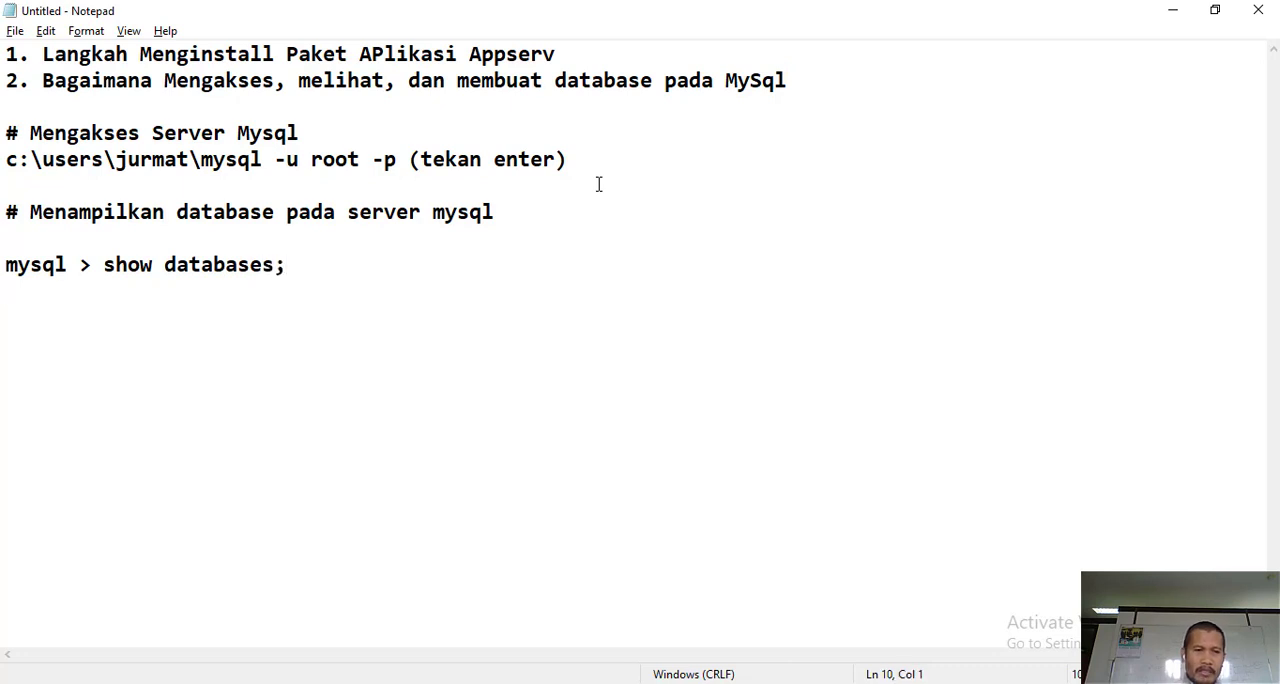
- Switch to the Command Prompt and create a database named test1 with create database test1;
key(alt+Tab)
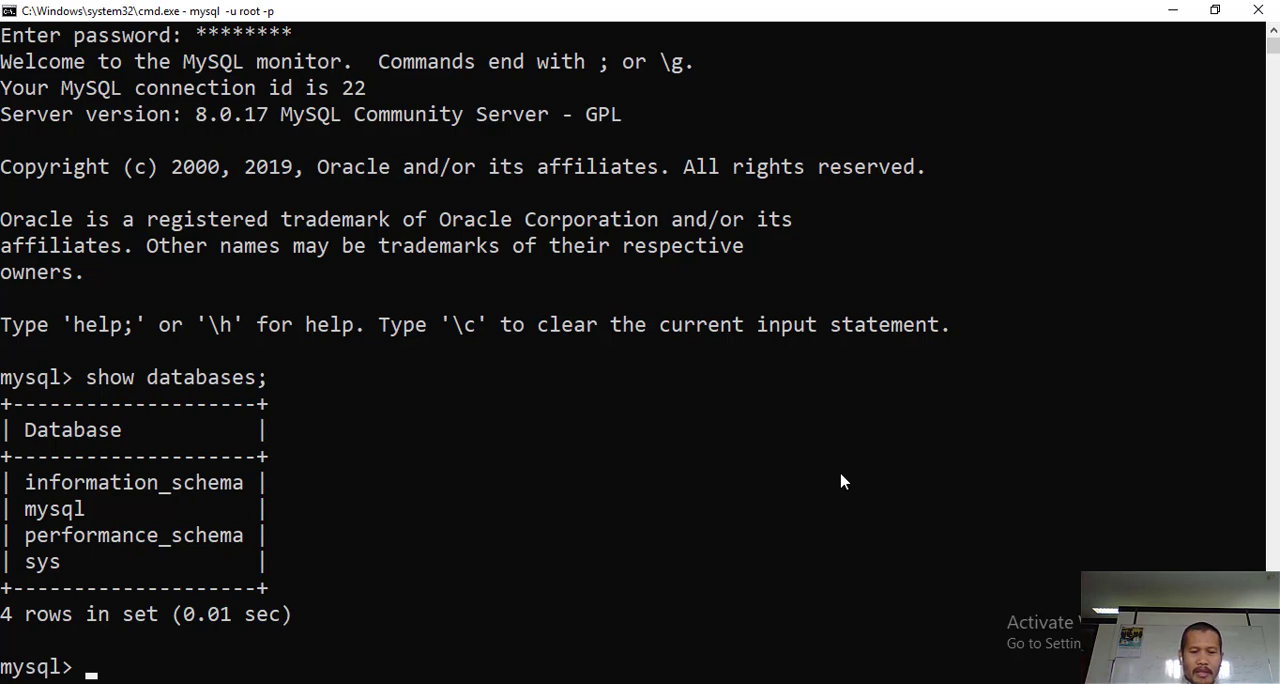
text(create)
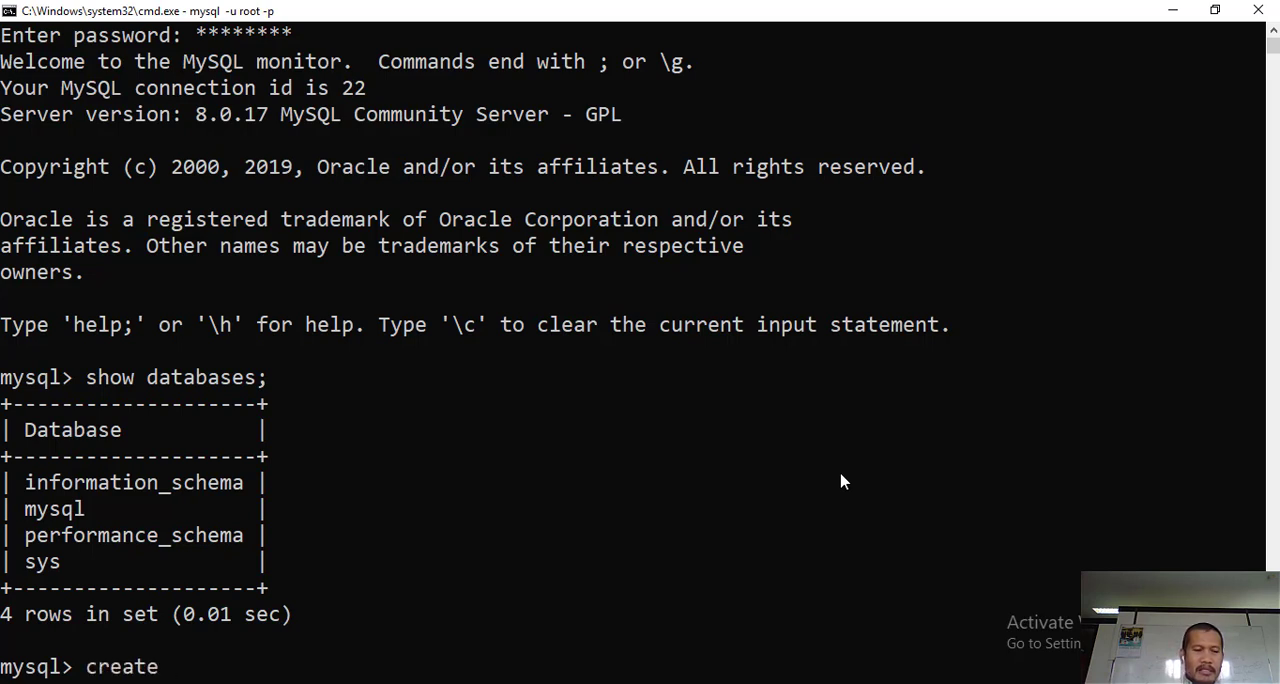
text( database)
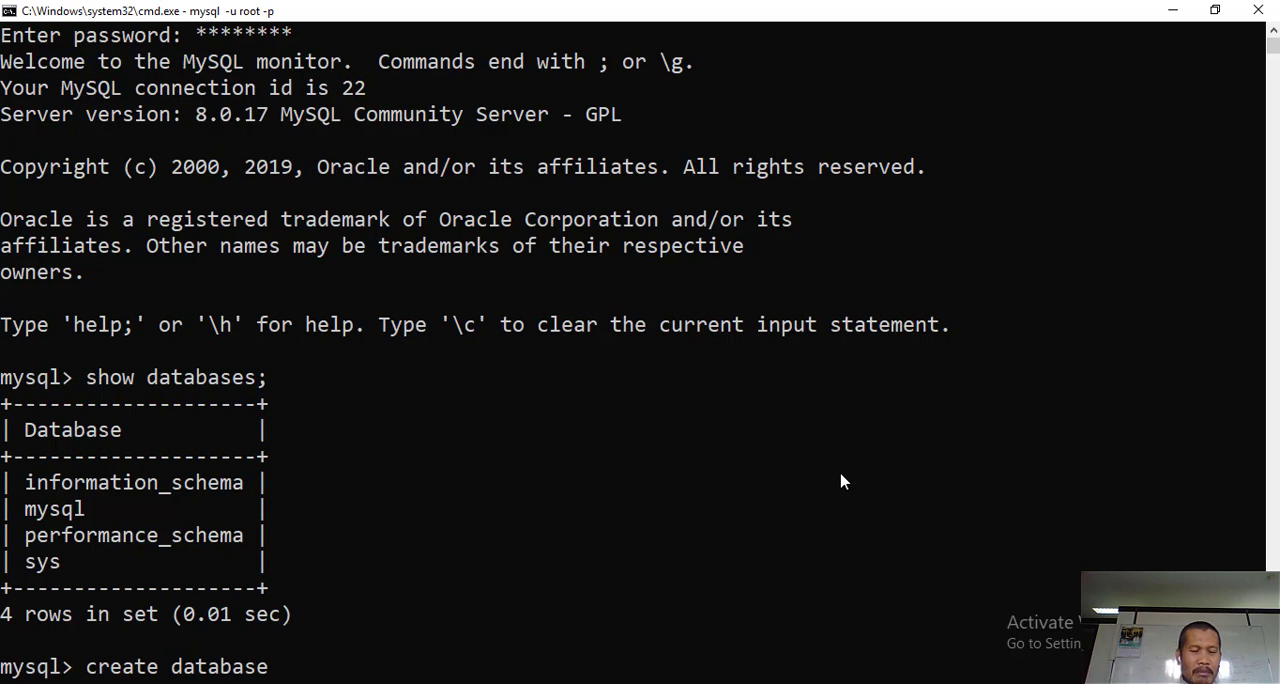
text(test1)
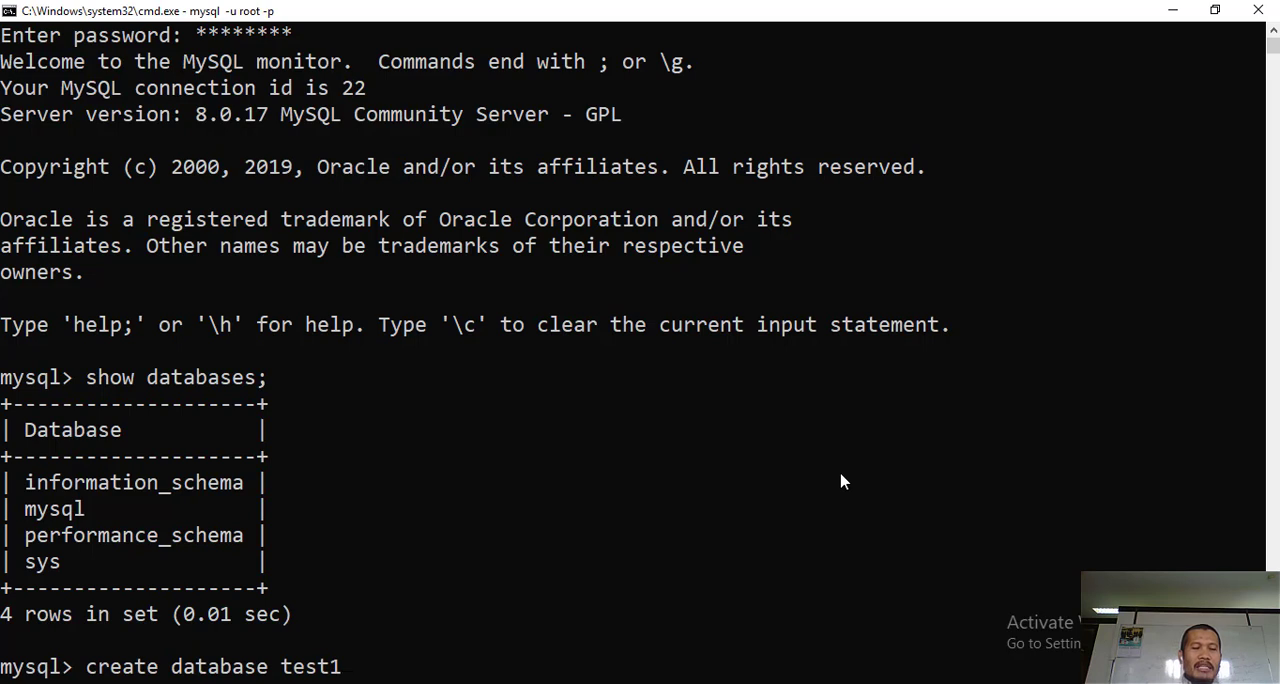
text(;)
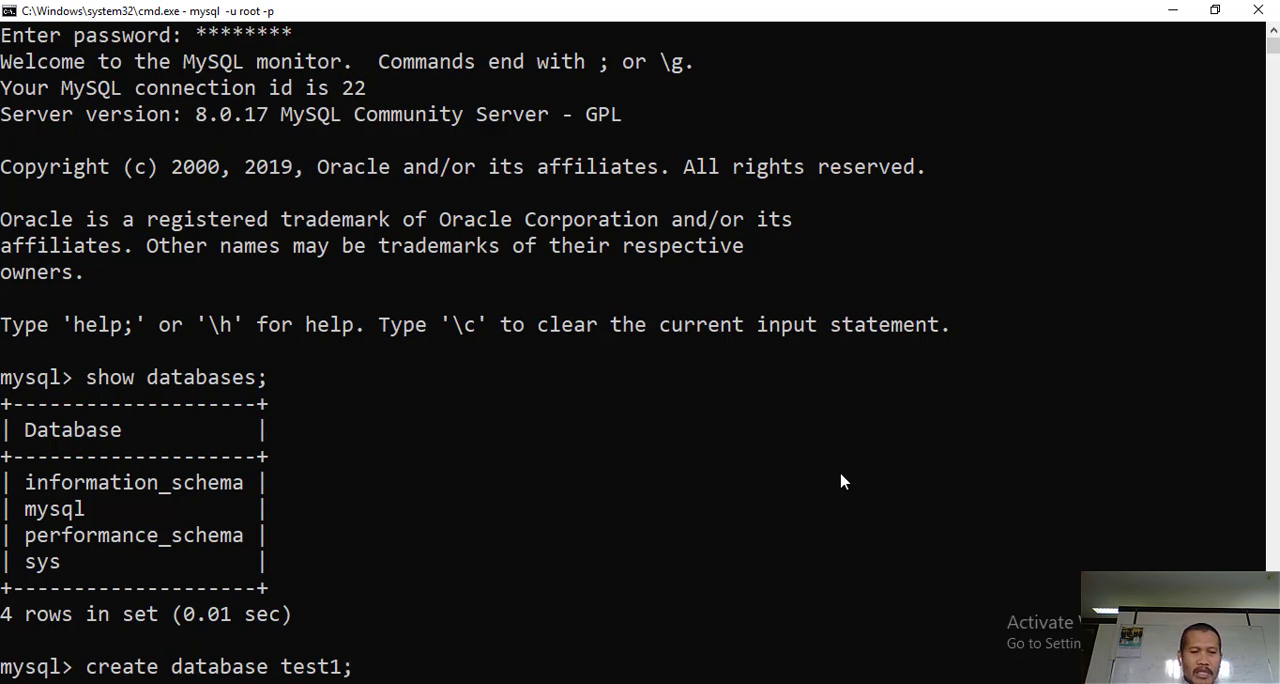
key(Return)
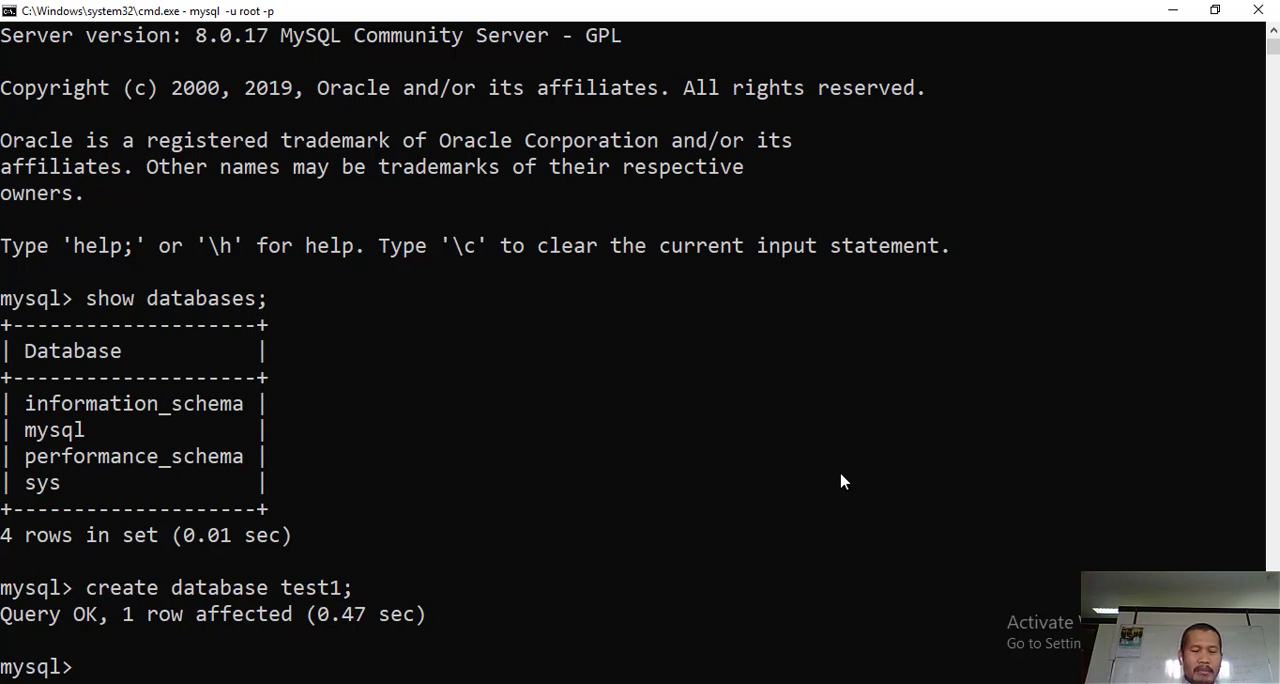
- Run show databases; again to check that the server's list includes test1
text(show )
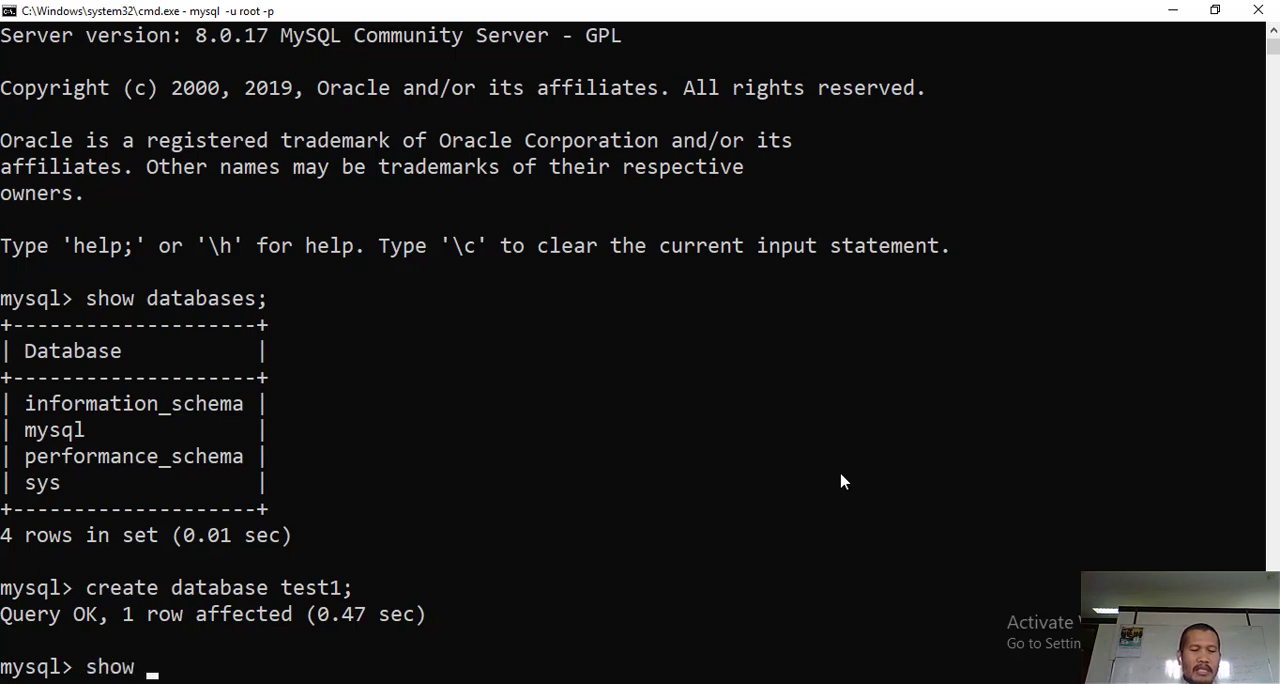
text(databa)
key(BackSpace)
key(BackSpace)
text(abas)
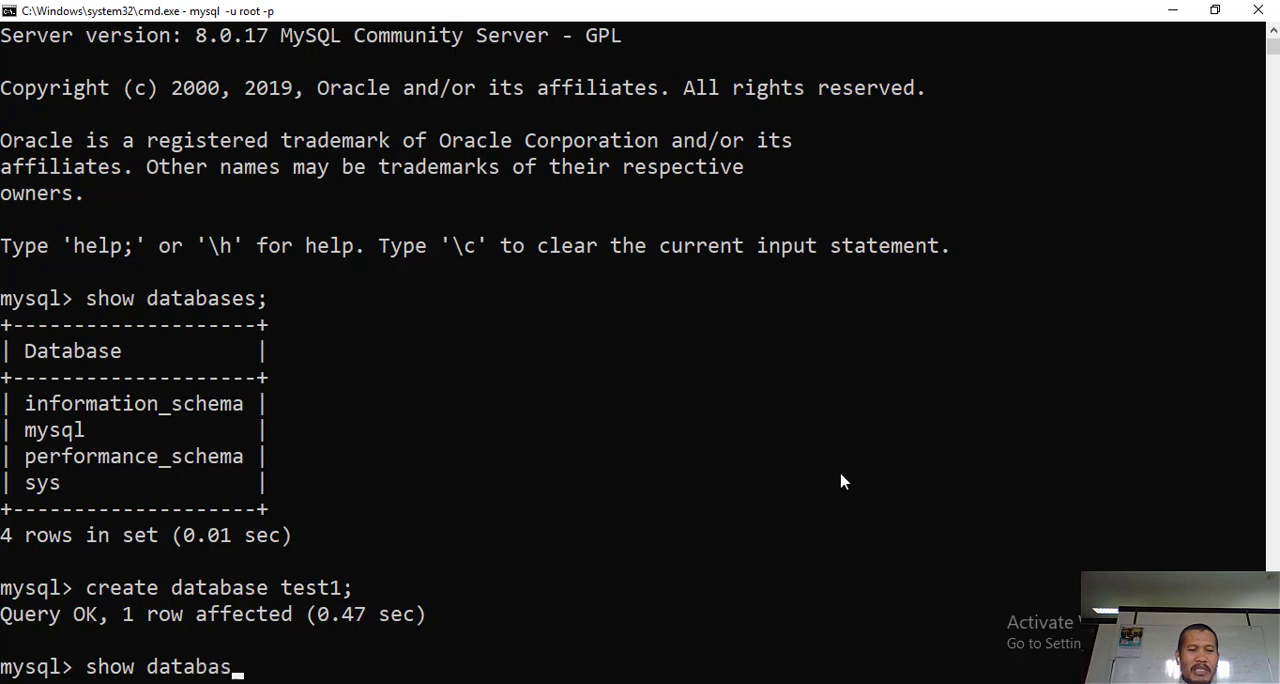
text(es;)
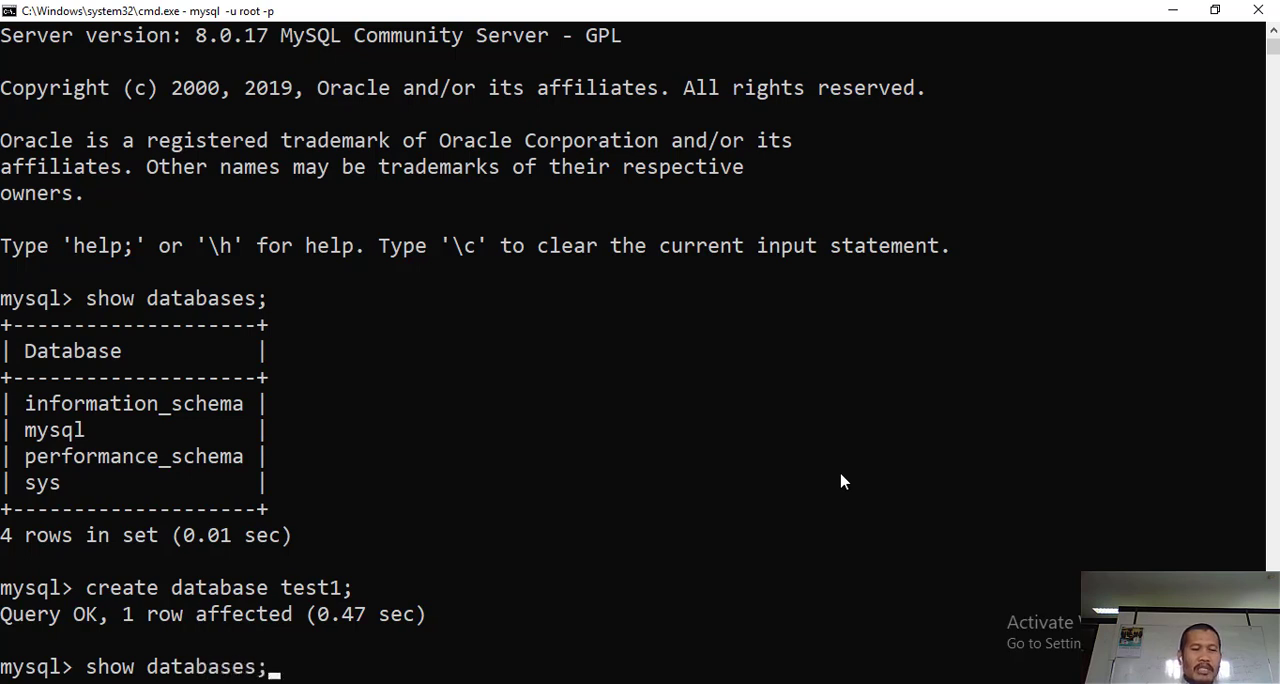
key(Return)
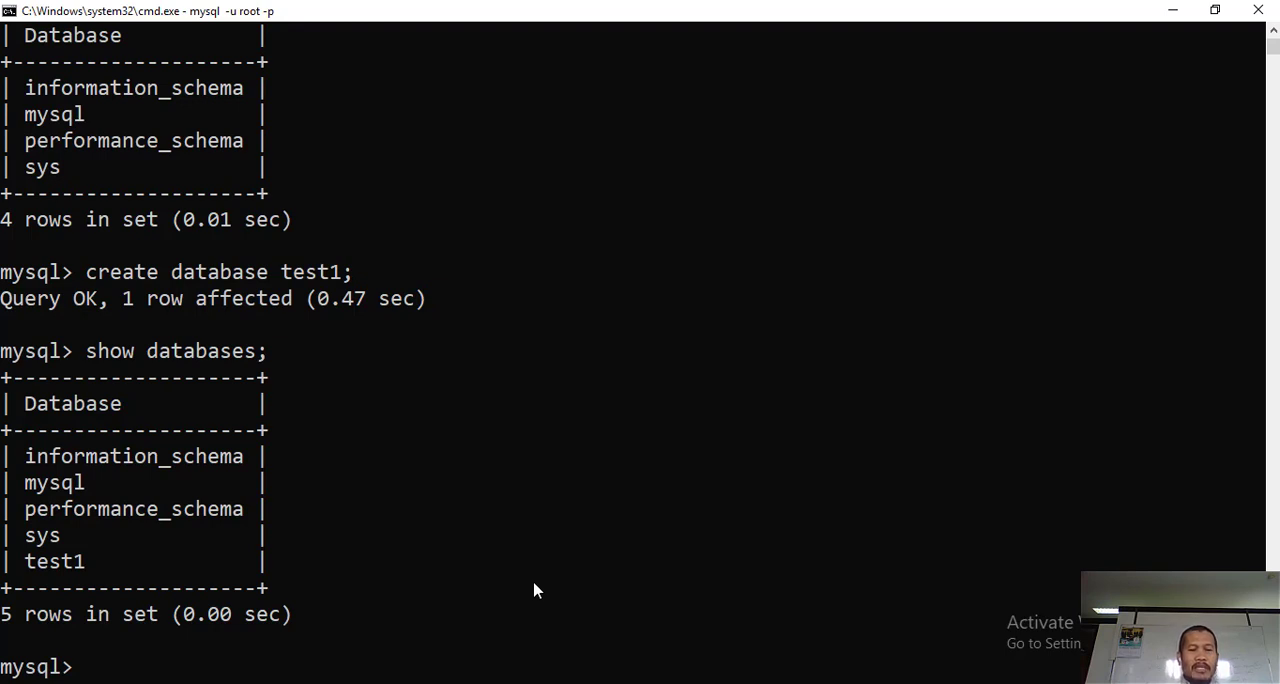
- Make test1 the active database with the command use test1;
text(use )
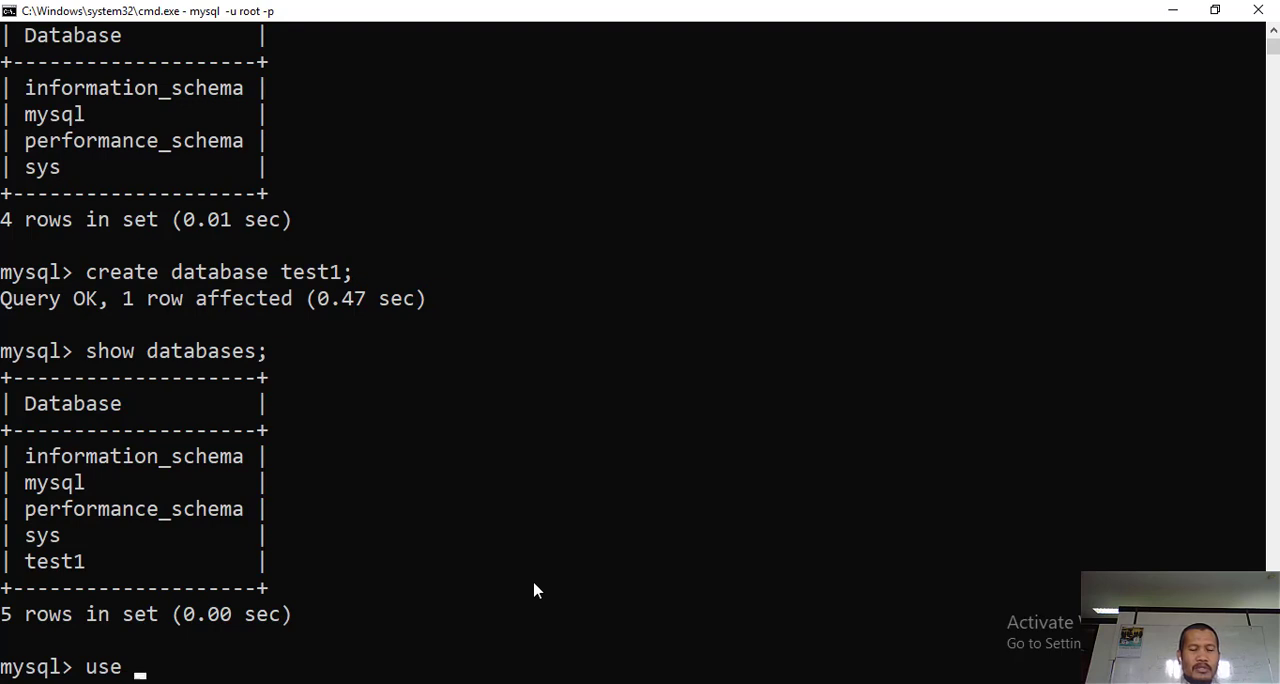
text(test1)
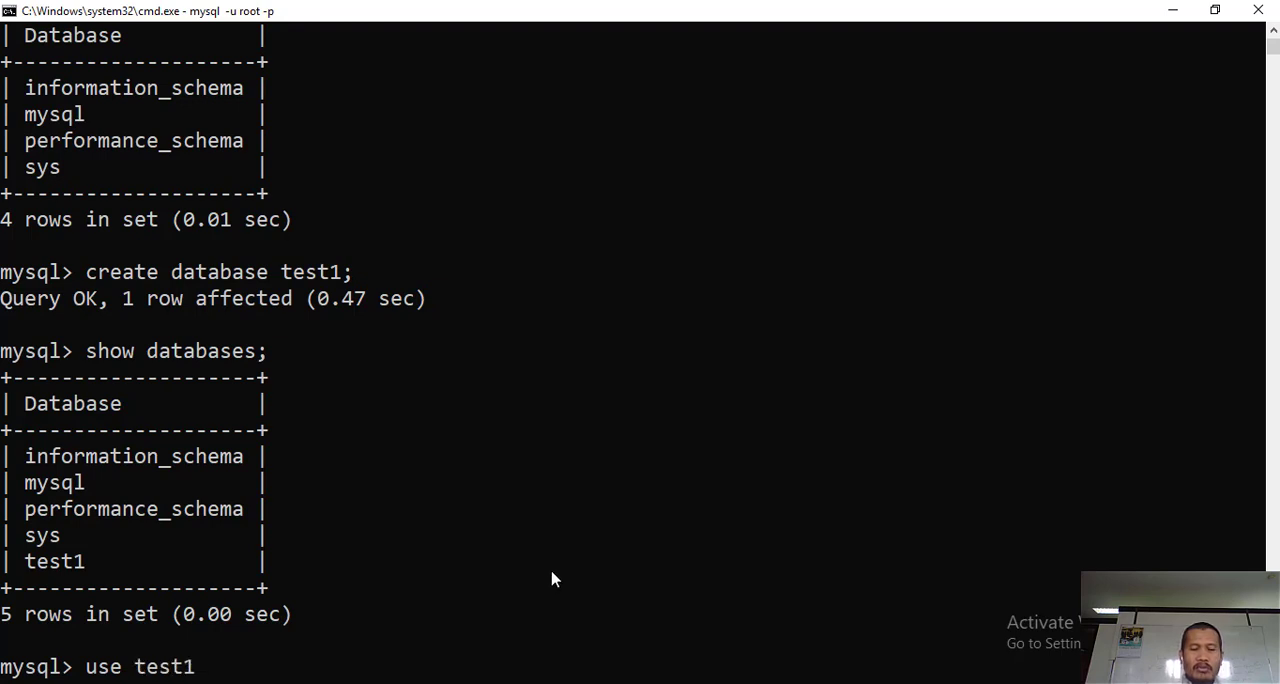
text(;)
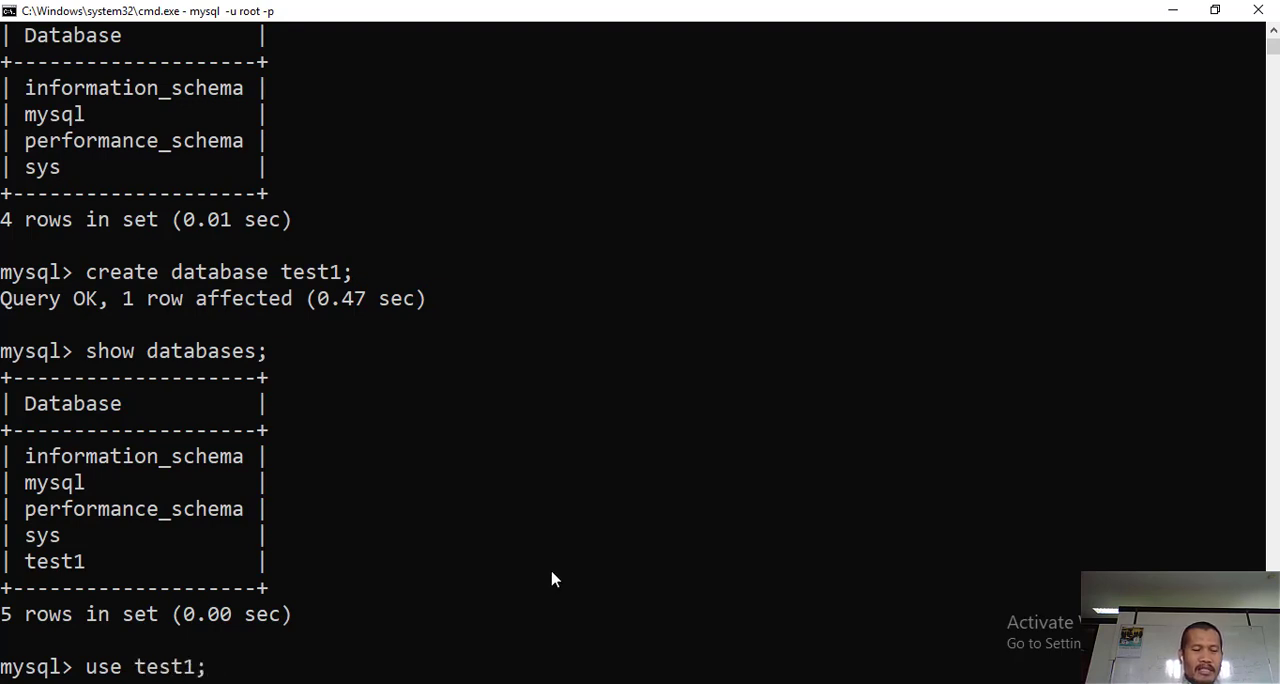
key(Return)
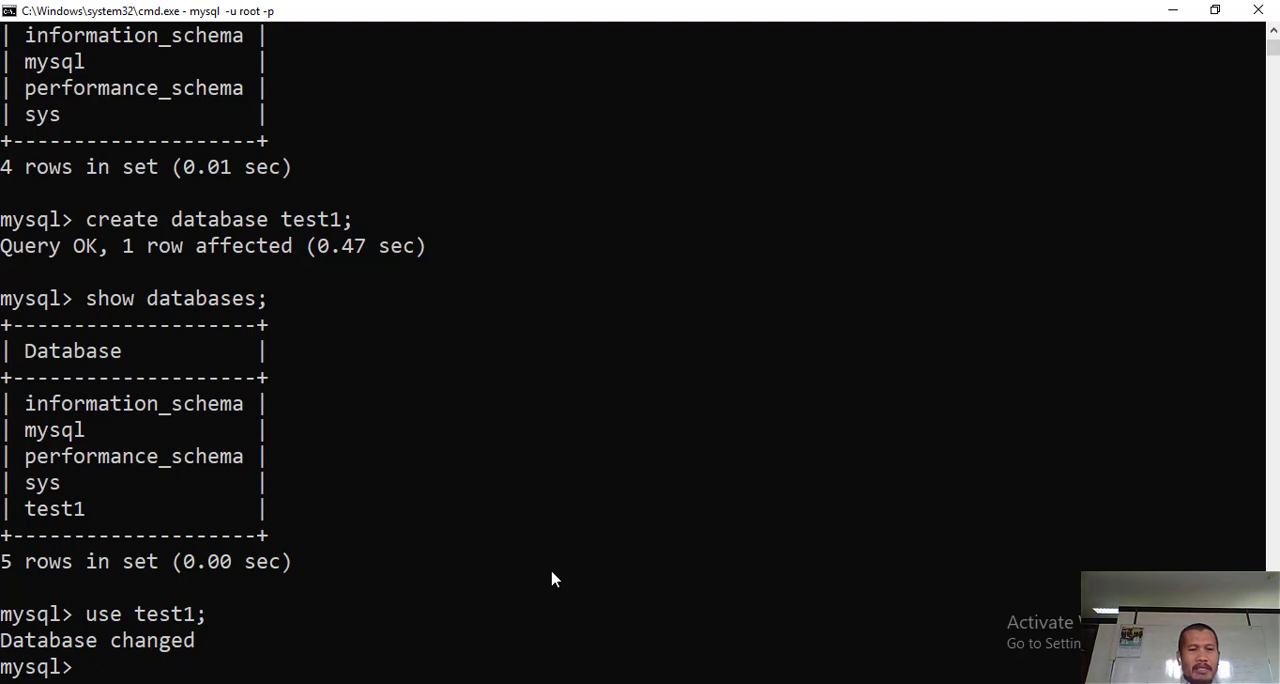
- Switch to Notepad and add the heading "# Membuat database;" below the show databases line, with a blank line before and after it
click(449, 683)
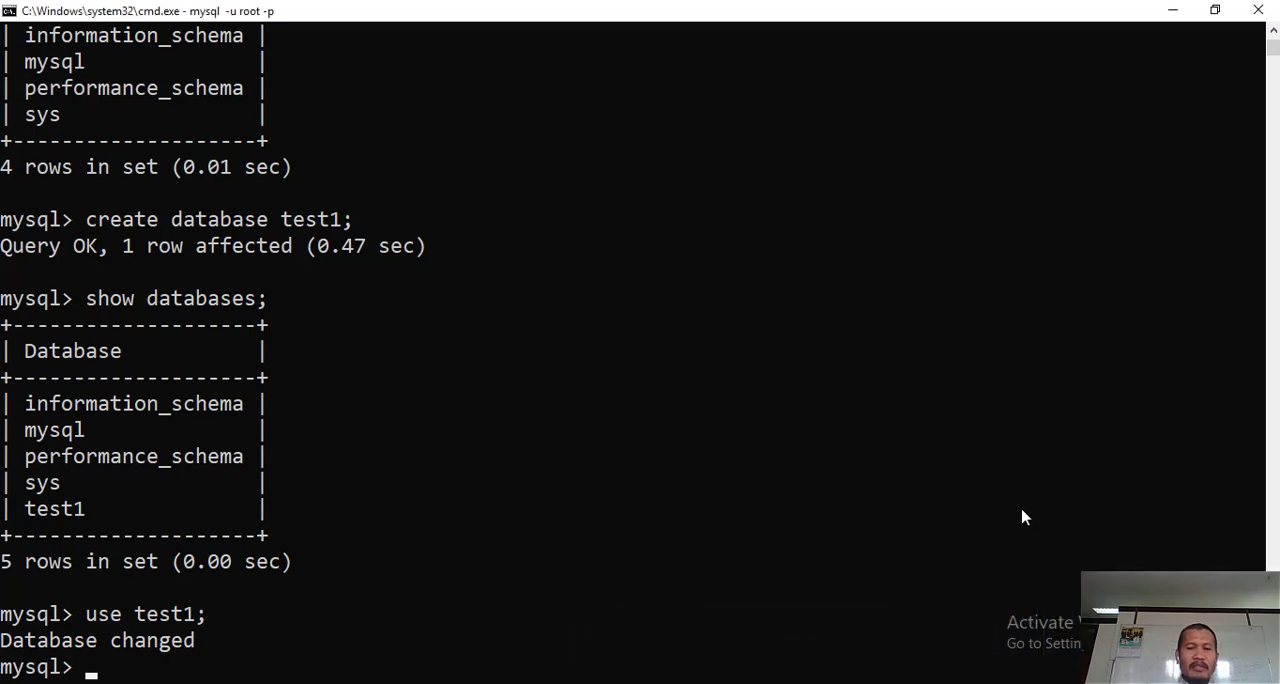
key(alt+Tab)
key(alt+Tab)
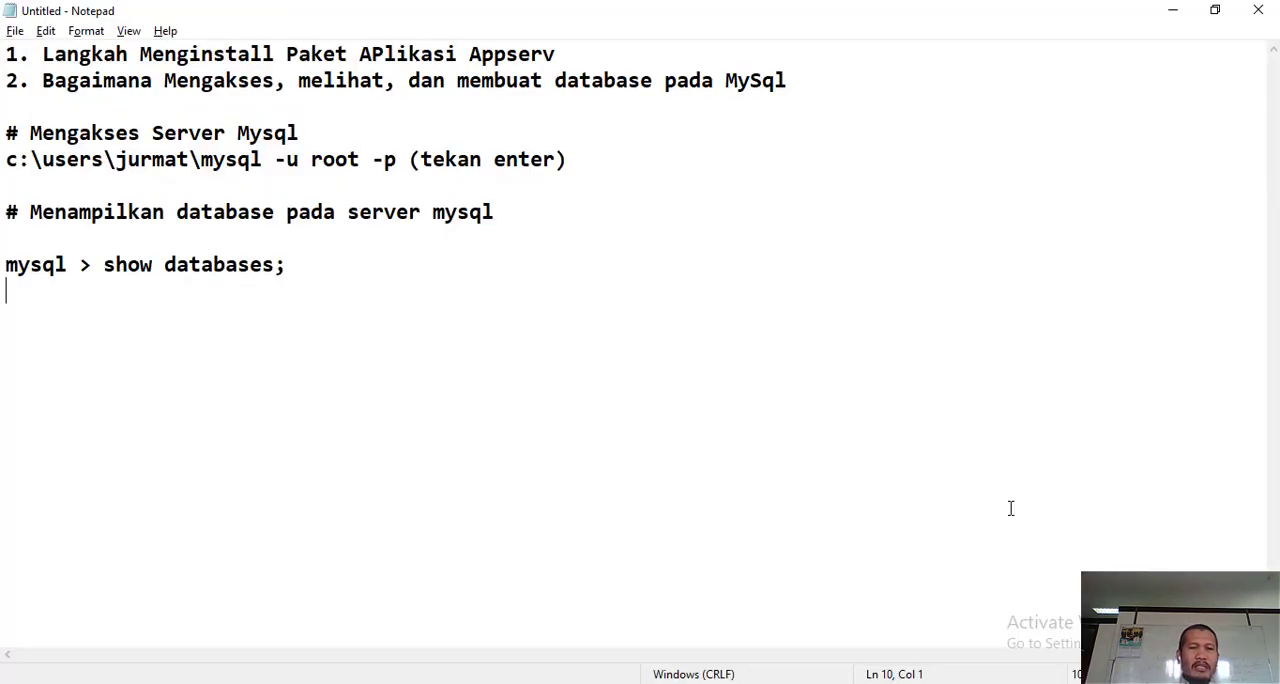
key(Return)
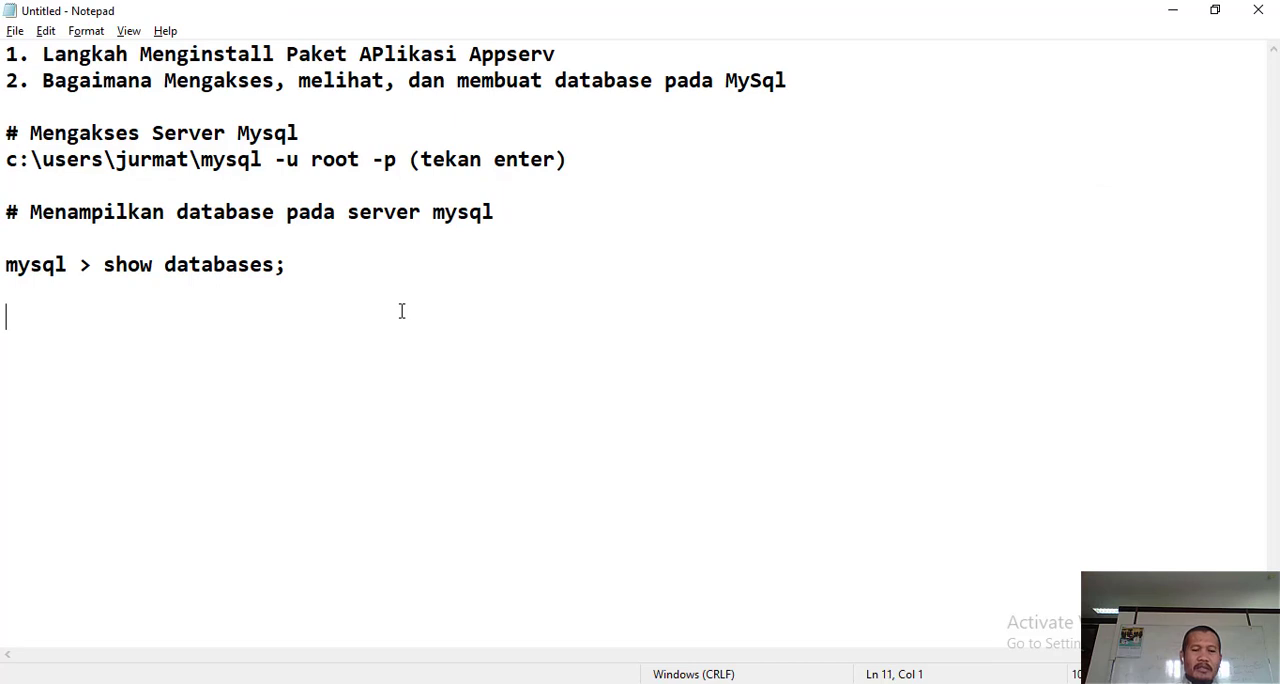
text(# Membuat a)
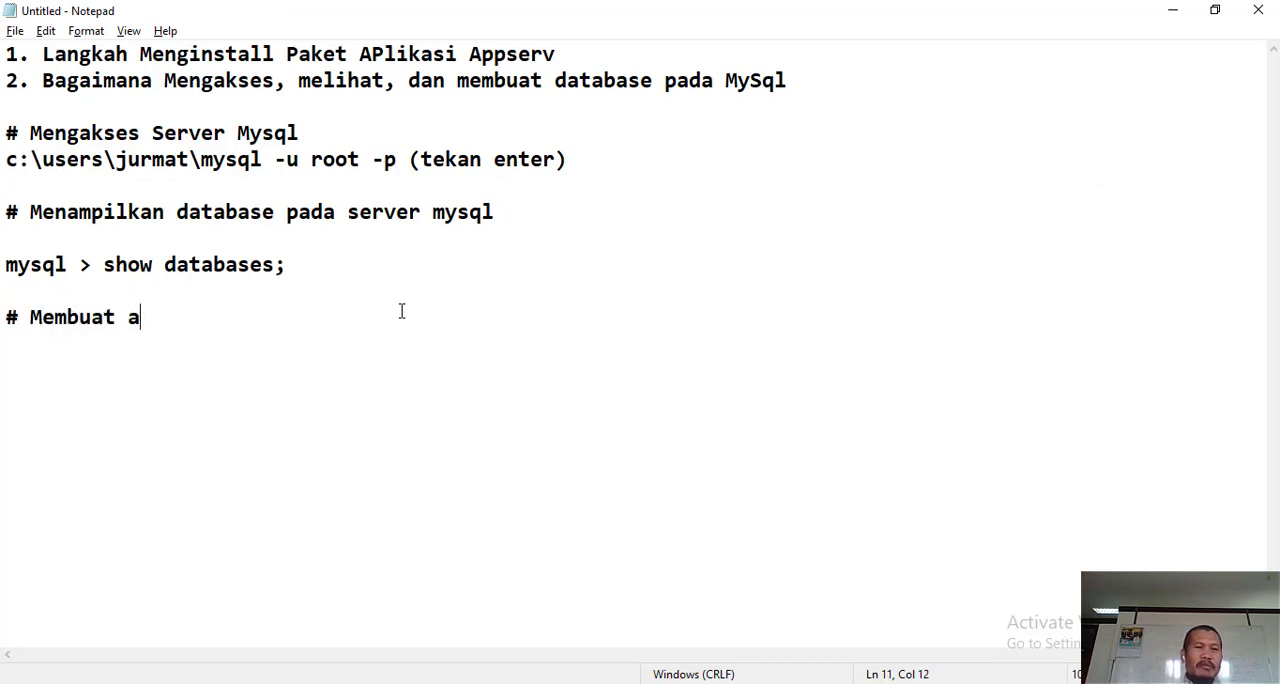
key(BackSpace)
text(databas)
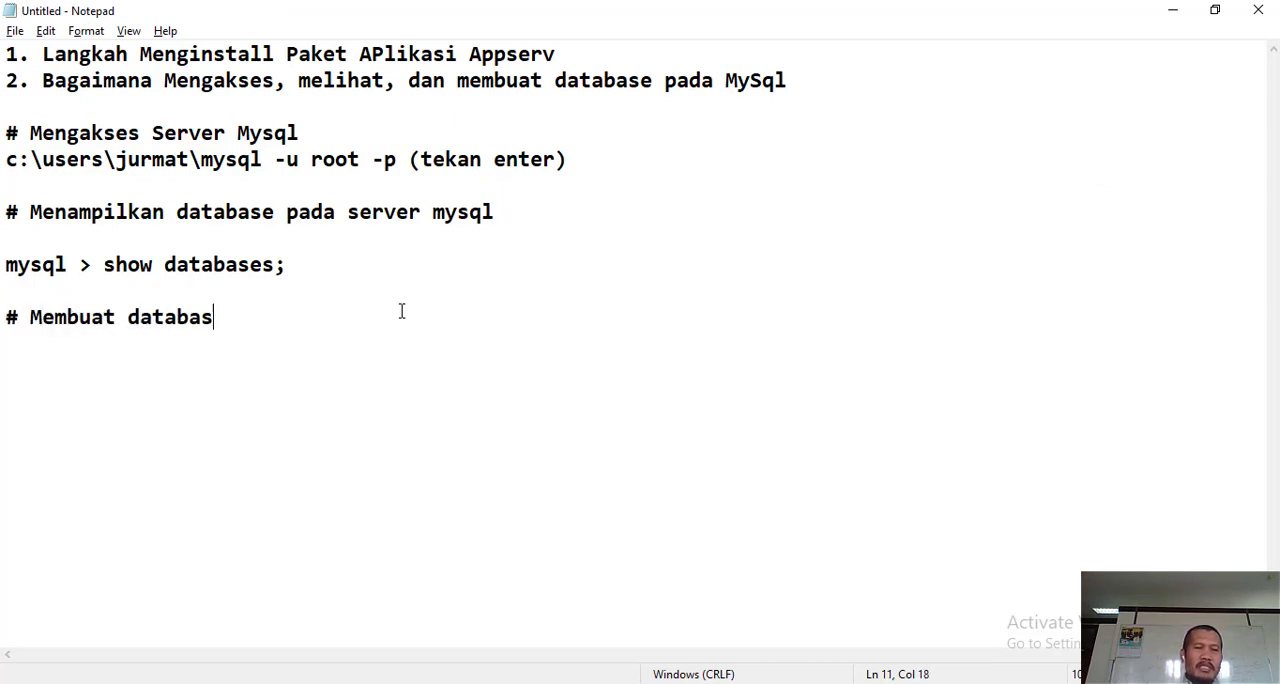
text(e;)
key(Return)
key(Return)
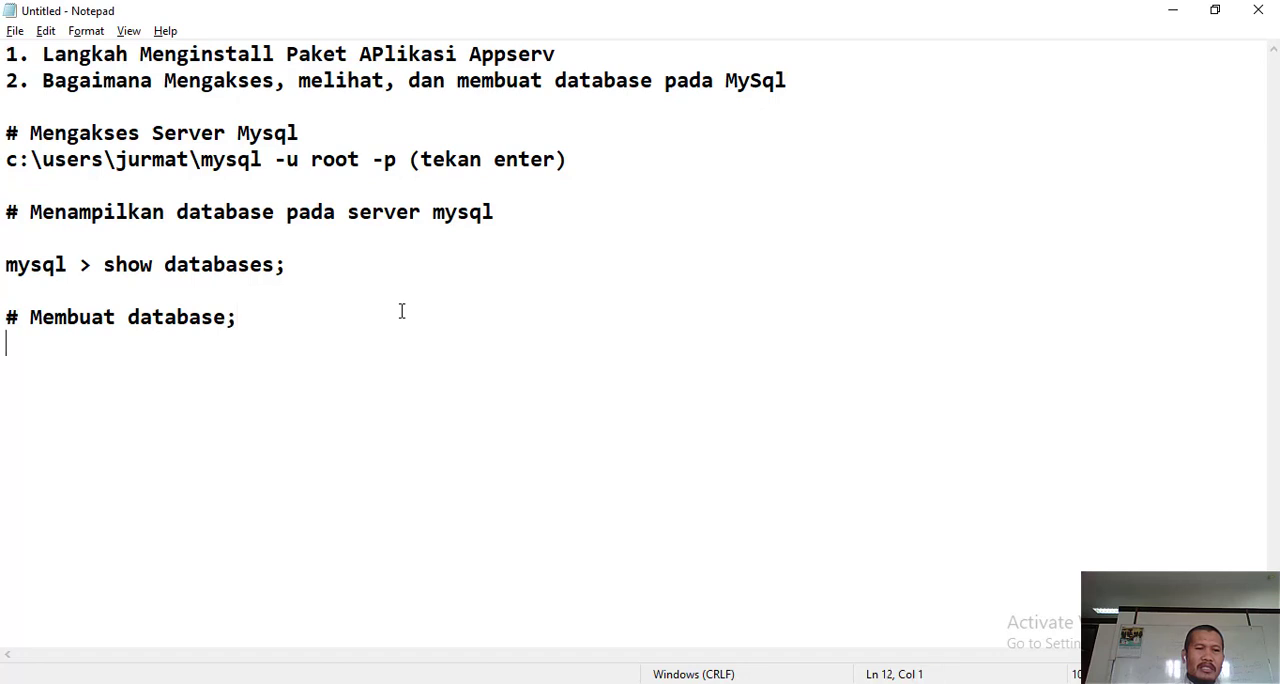
- Write the command line "mysql> create database test1;" under the new heading and leave a blank line after it
text(m)
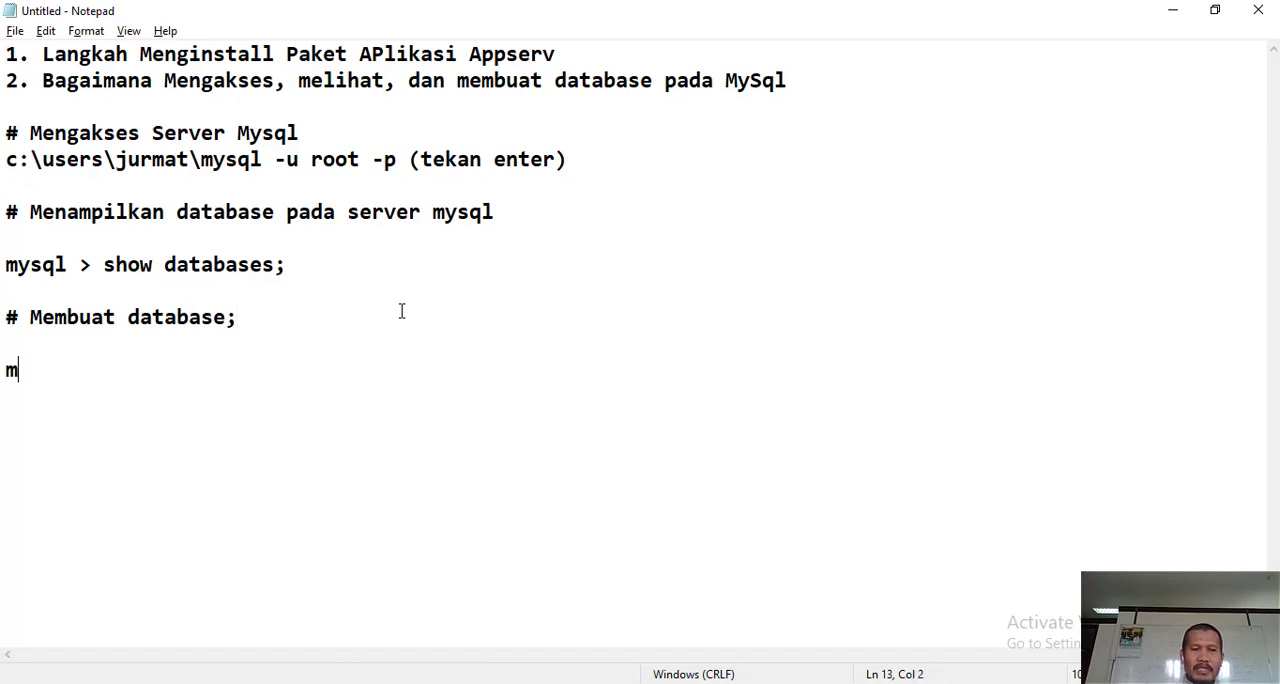
text(ysql>)
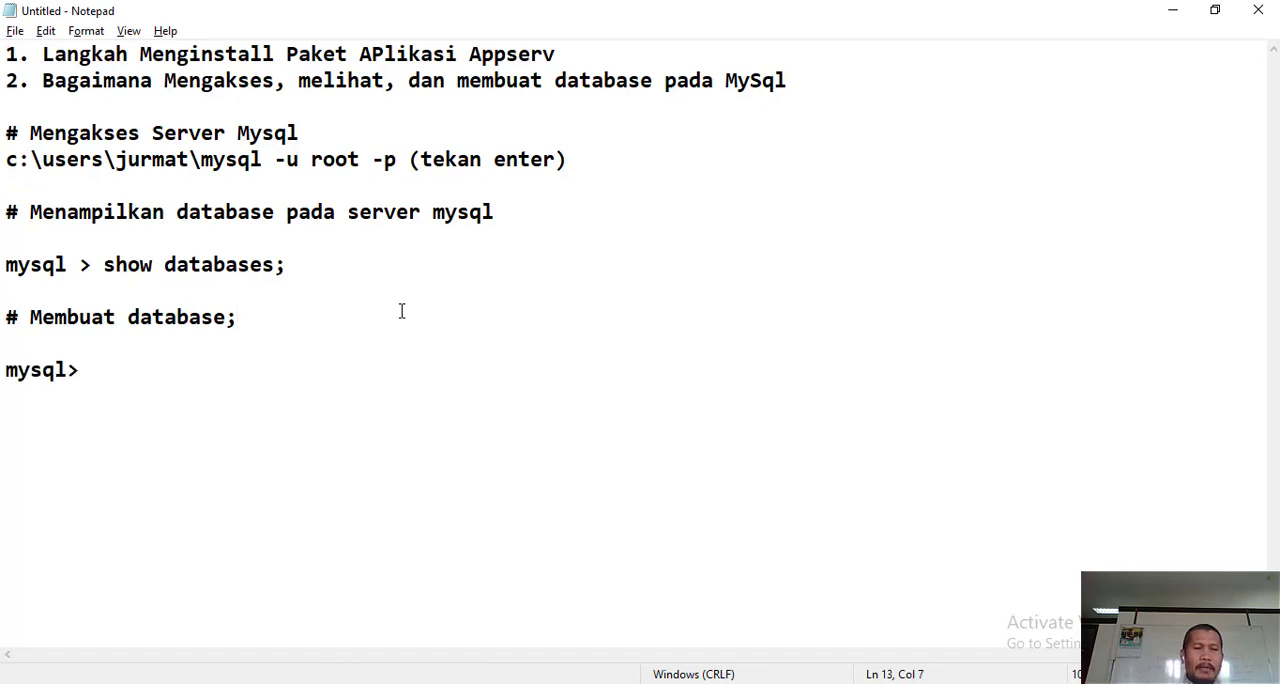
text( creat)
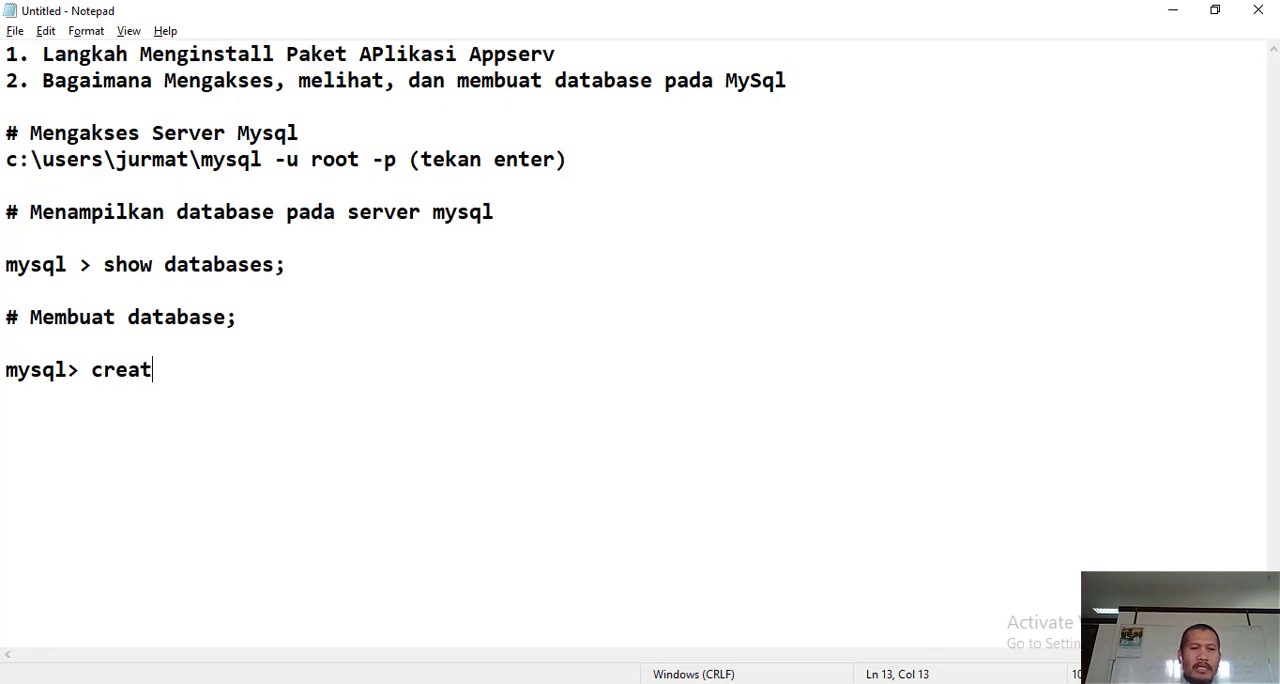
text(e database)
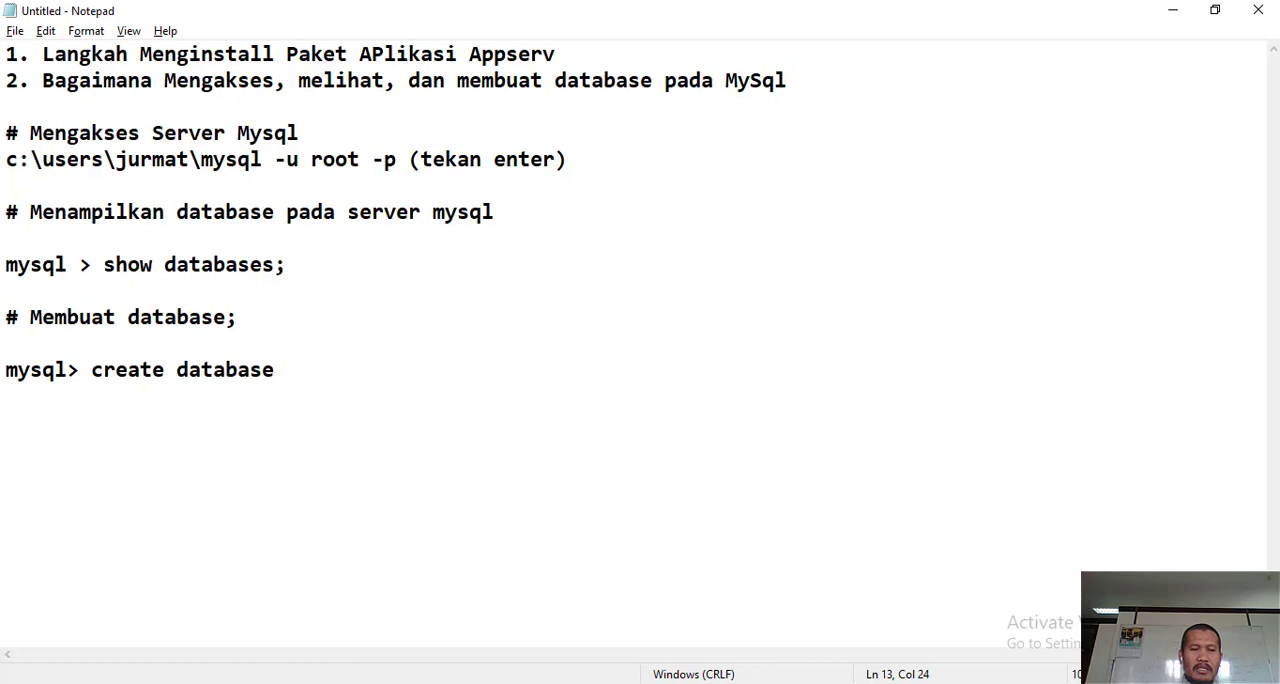
text( test1;)
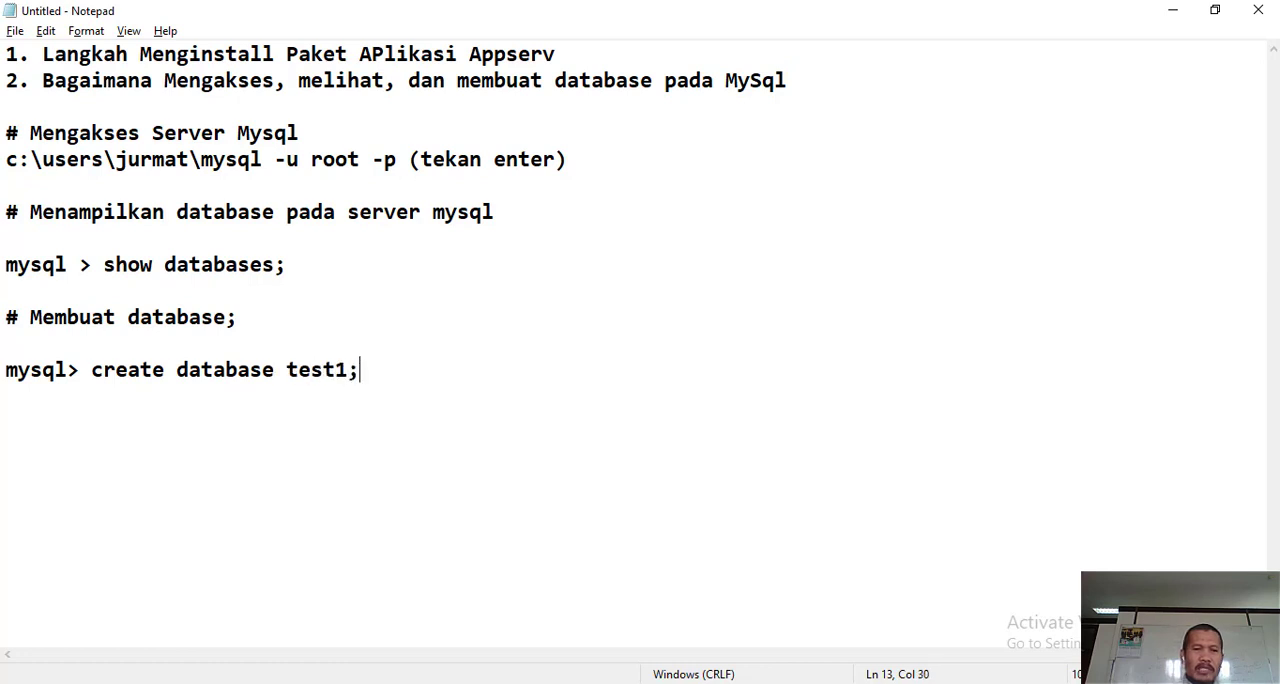
key(Return)
key(Return)
- Add the heading "# Mengaktifkan suatu database" below the create database line, followed by a blank line
text(# men)
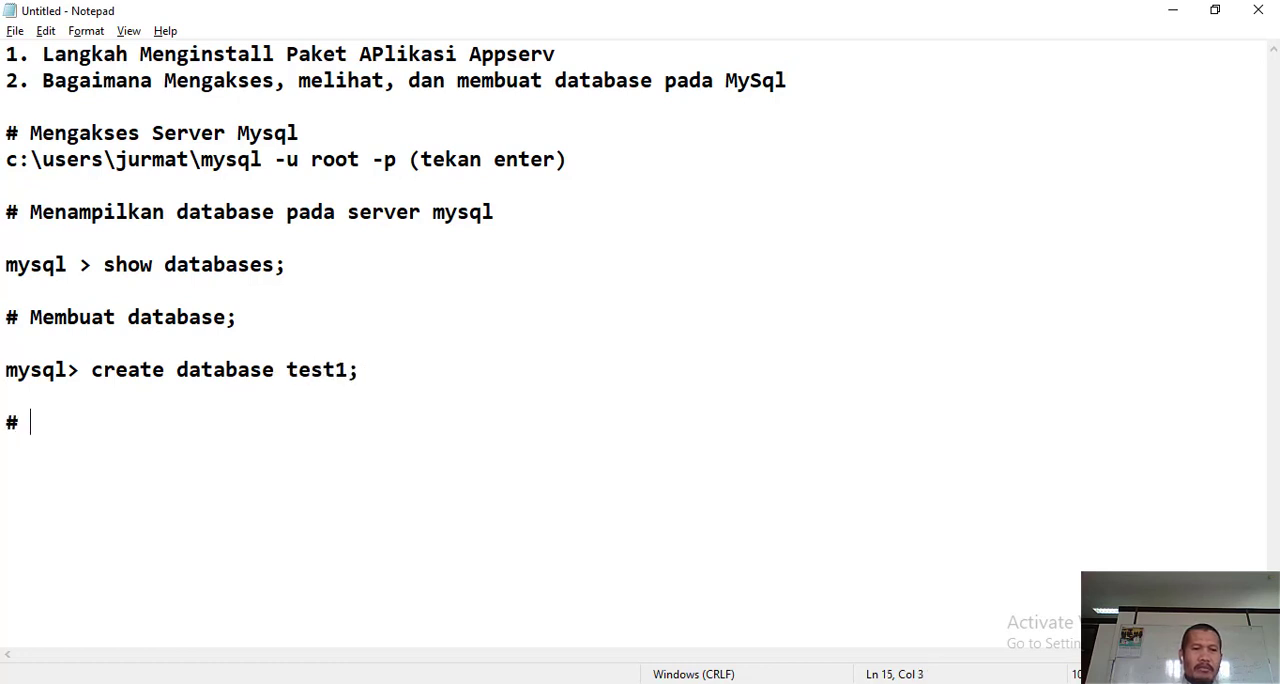
key(BackSpace)
key(BackSpace)
key(BackSpace)
text(Me)
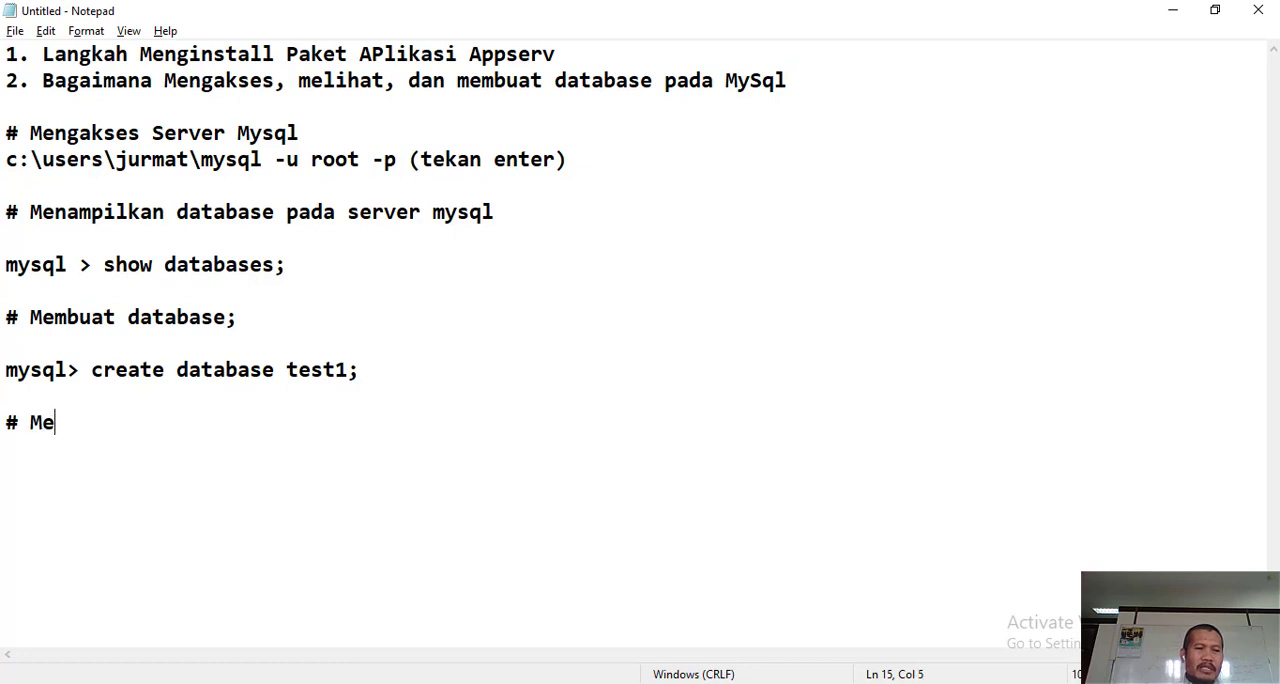
text(ngaktif)
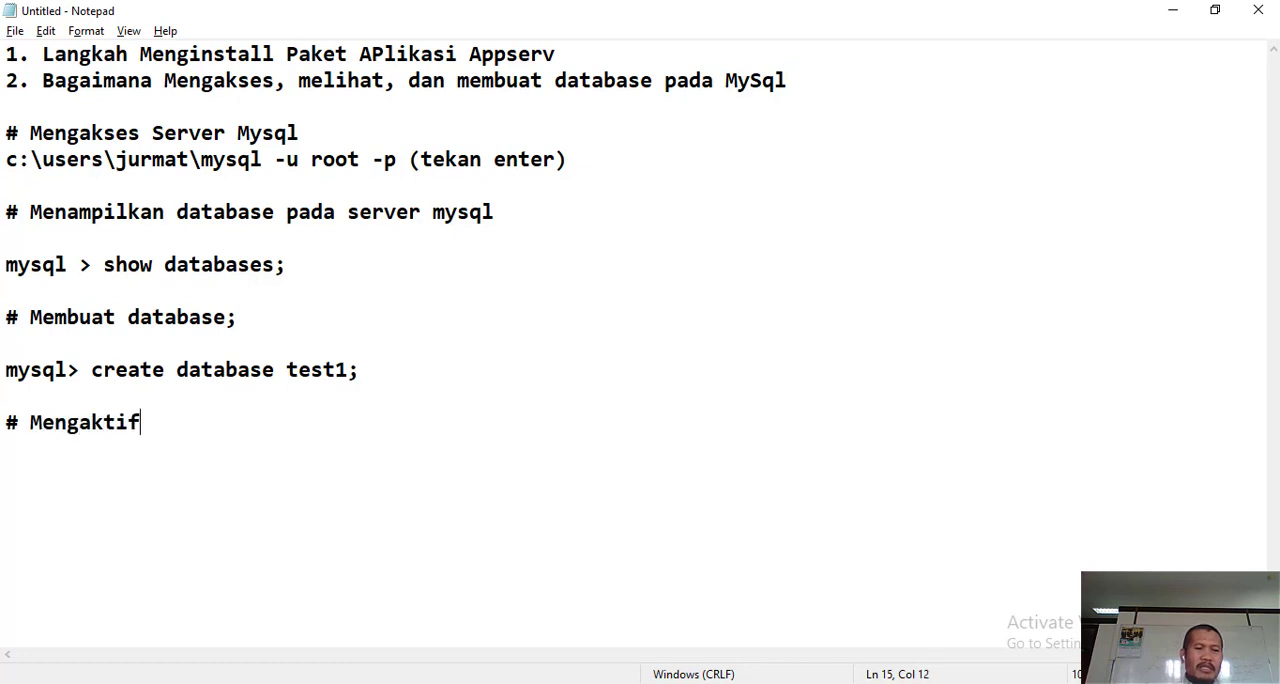
text(kan suatu datbase)
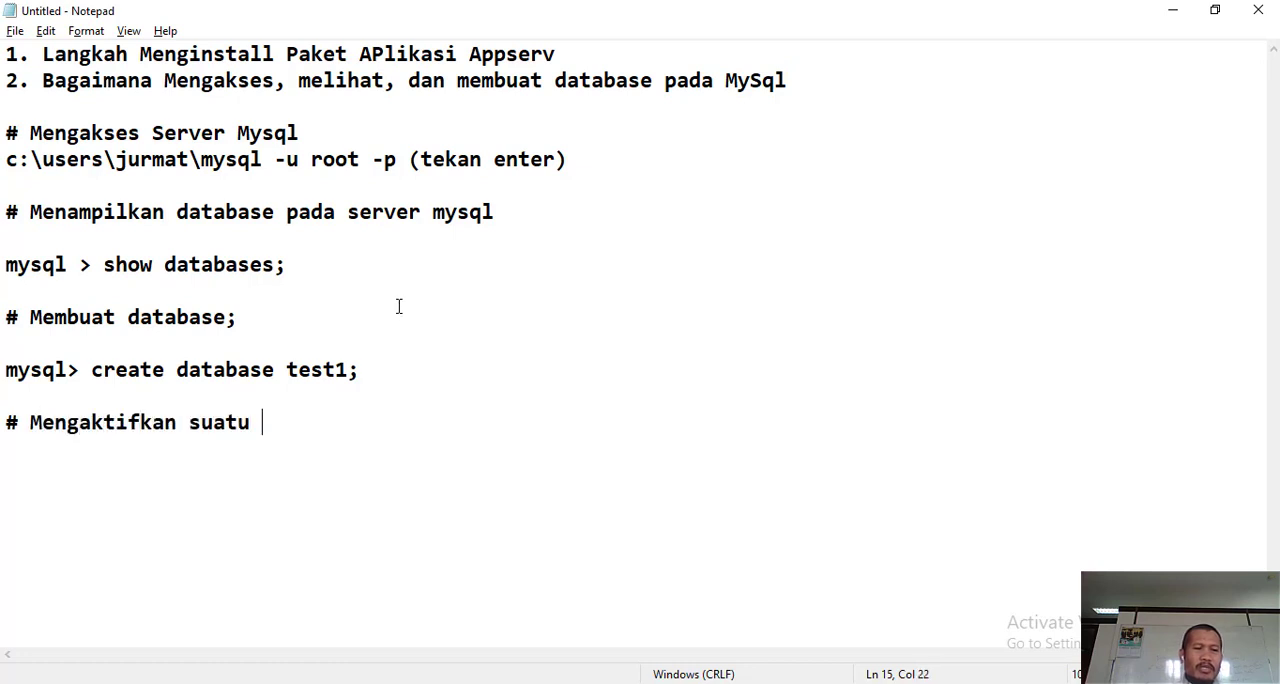
key(BackSpace)
key(BackSpace)
key(BackSpace)
key(BackSpace)
text(abase)
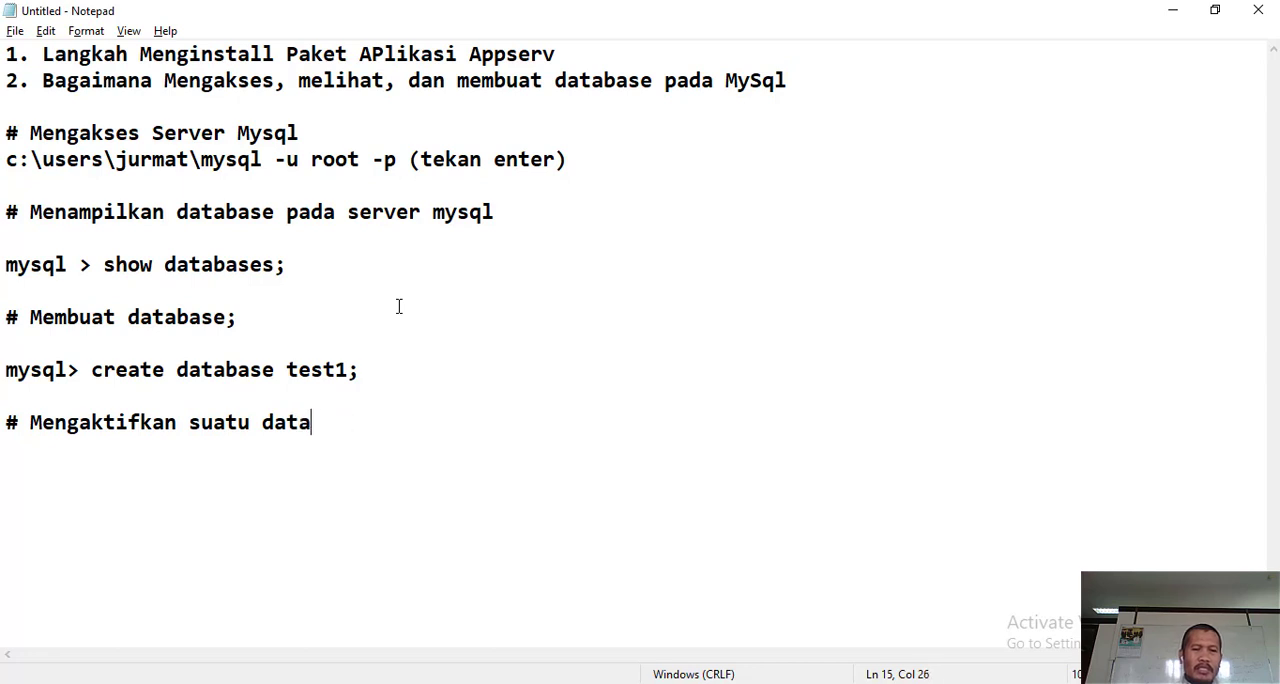
key(Return)
key(Return)
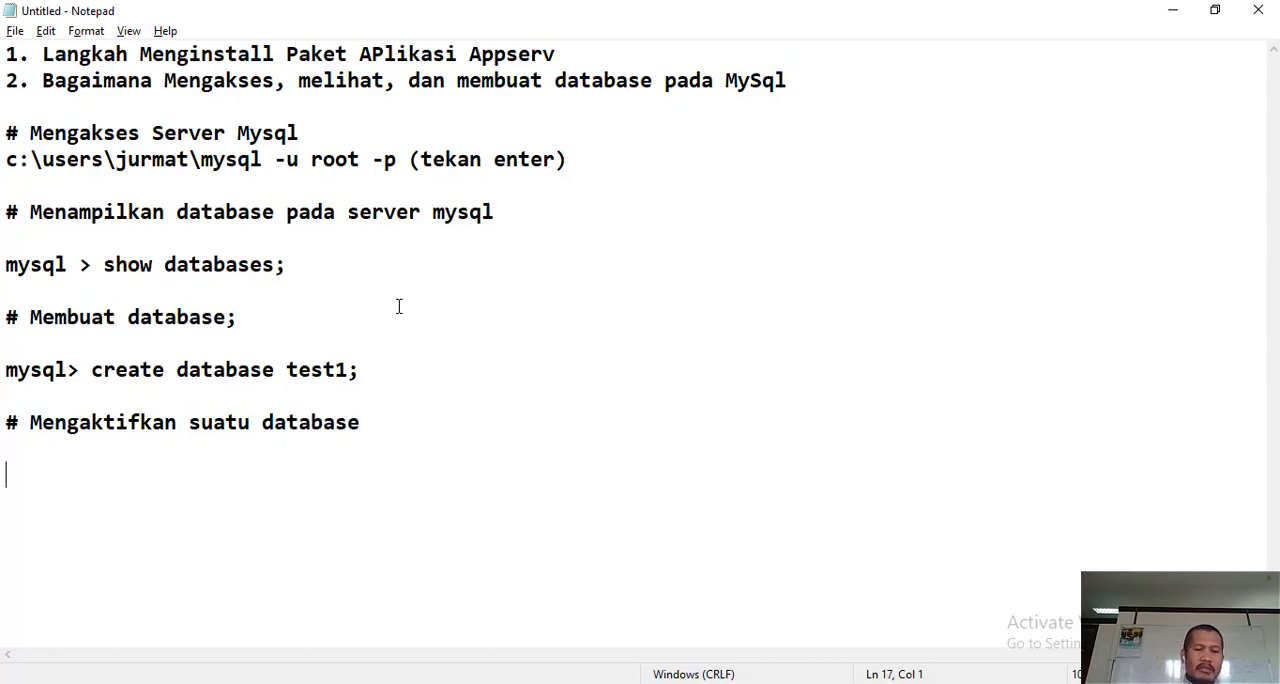
- Write the command line "mysql > use test1;" under the activation heading and end it with a line break
text(mysql)
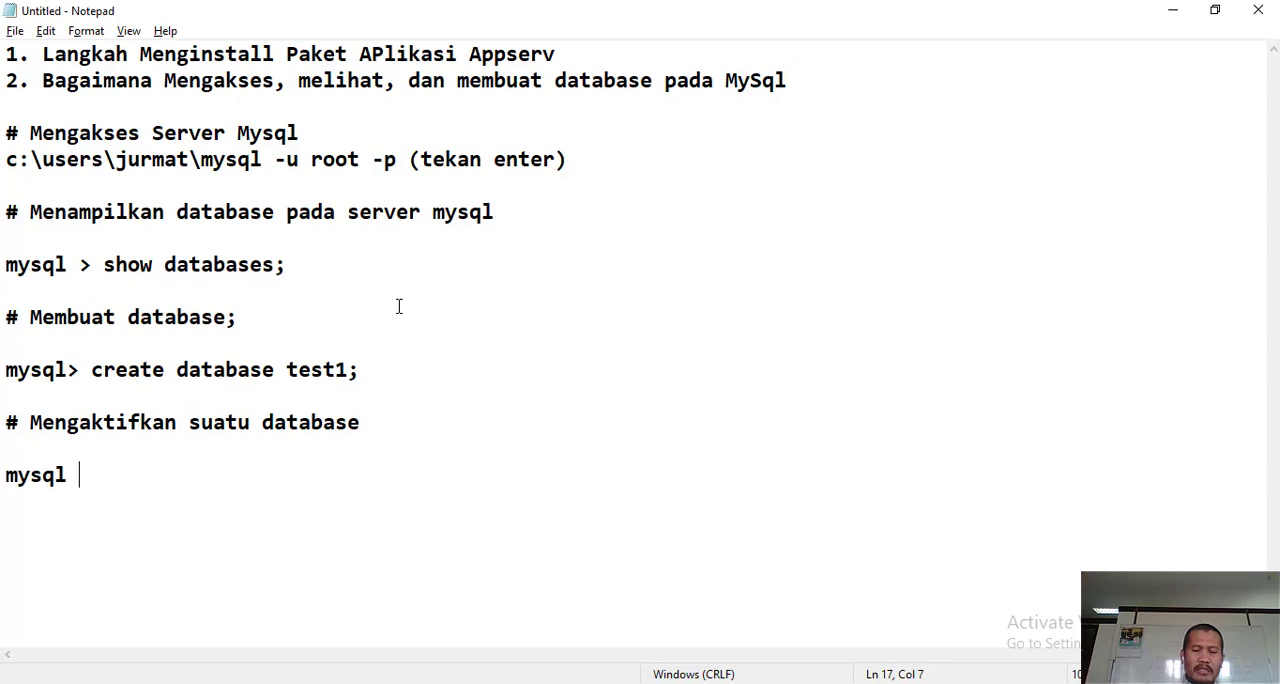
text( > u)
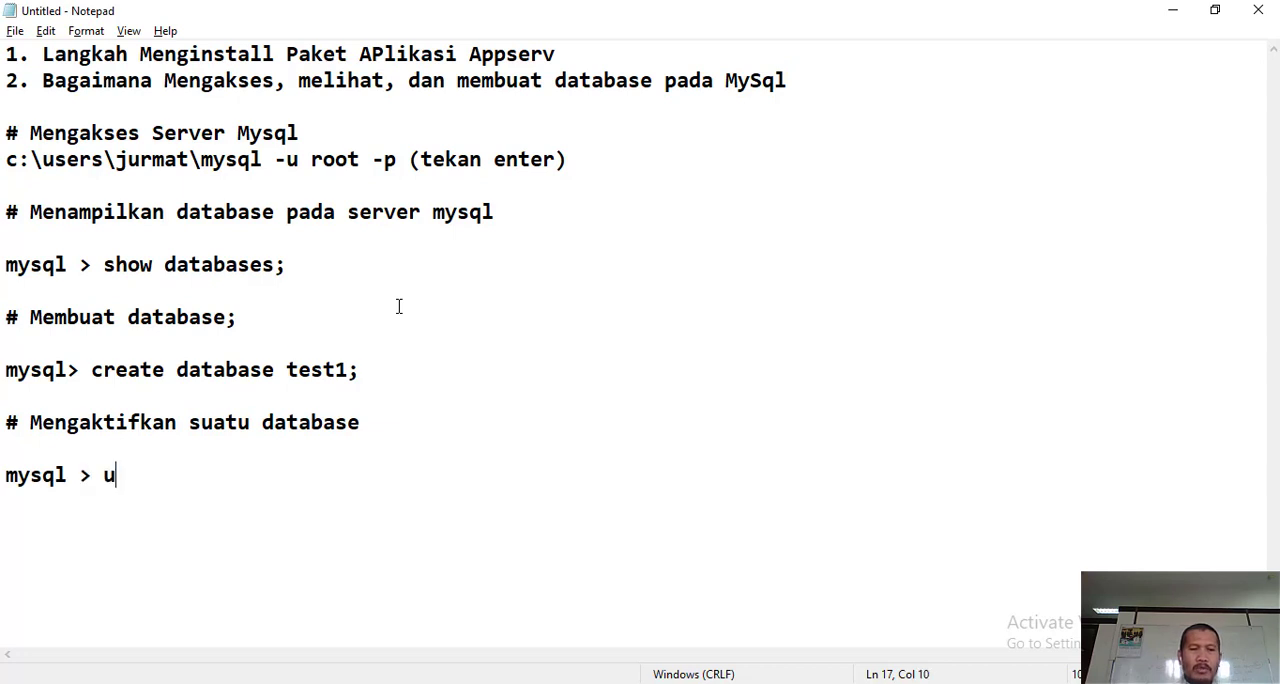
text(se test)
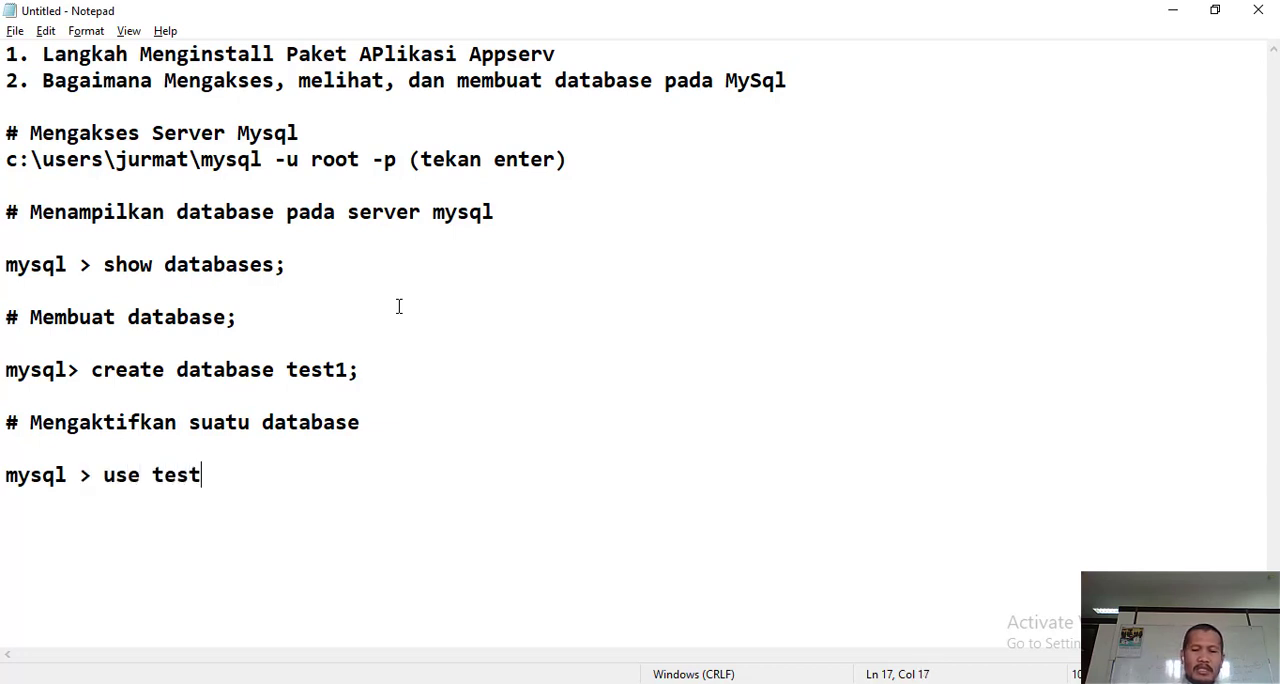
text(1;)
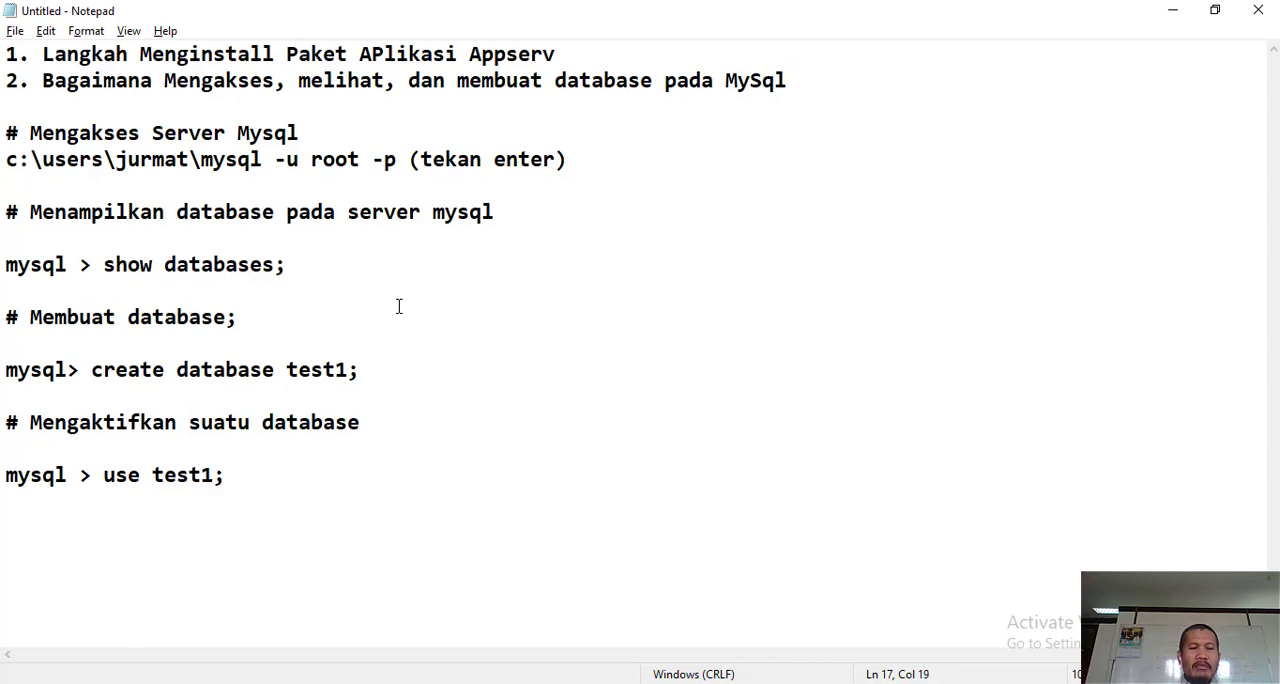
key(Return)
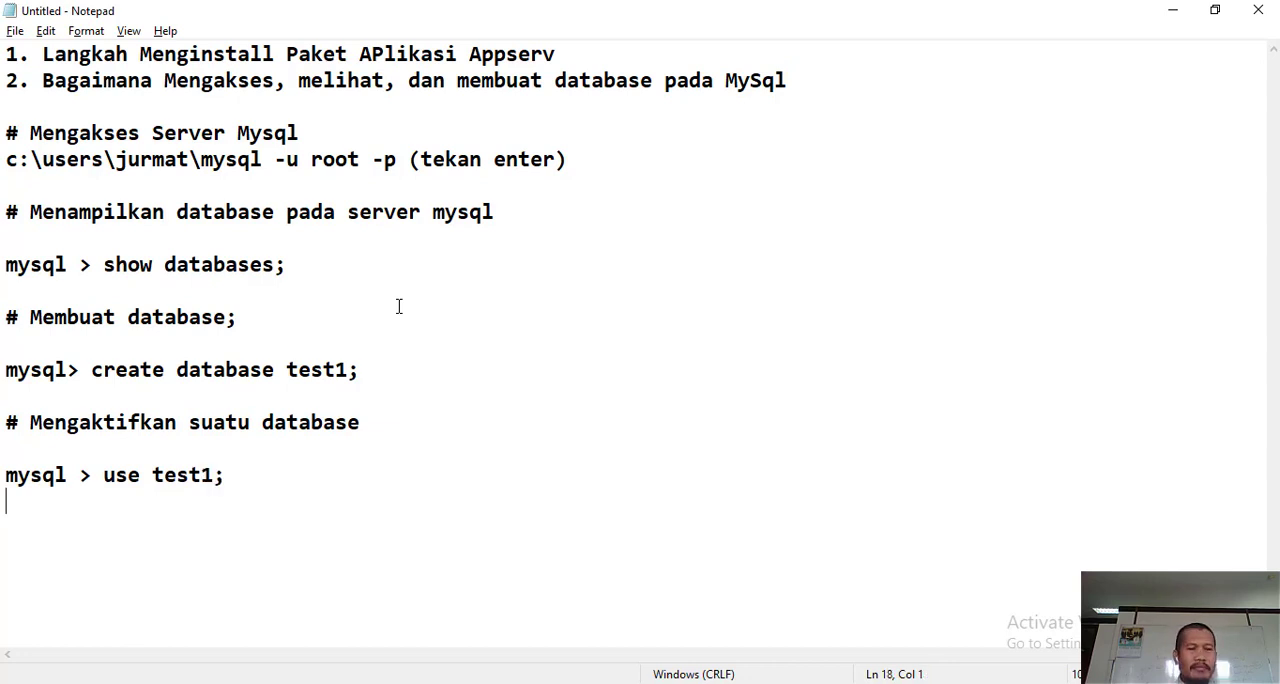
- Switch to the Command Prompt and leave the open MySQL session with the exit command
click(1028, 683)
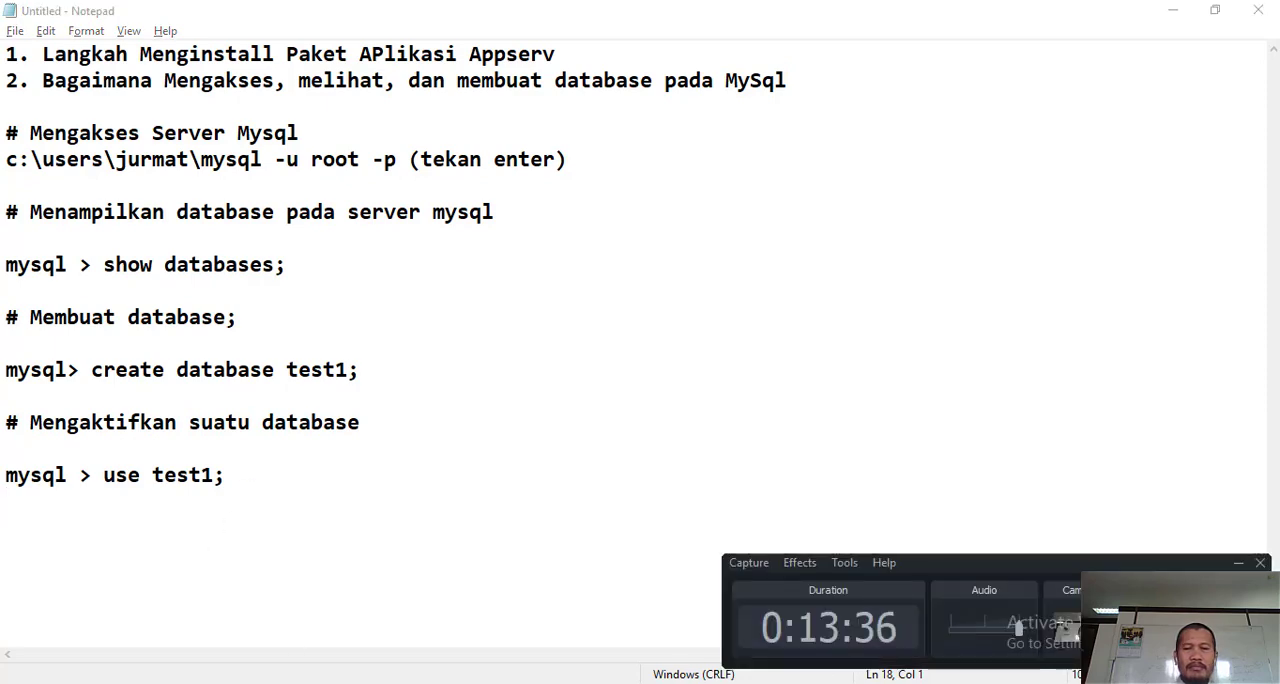
key(alt+Tab)
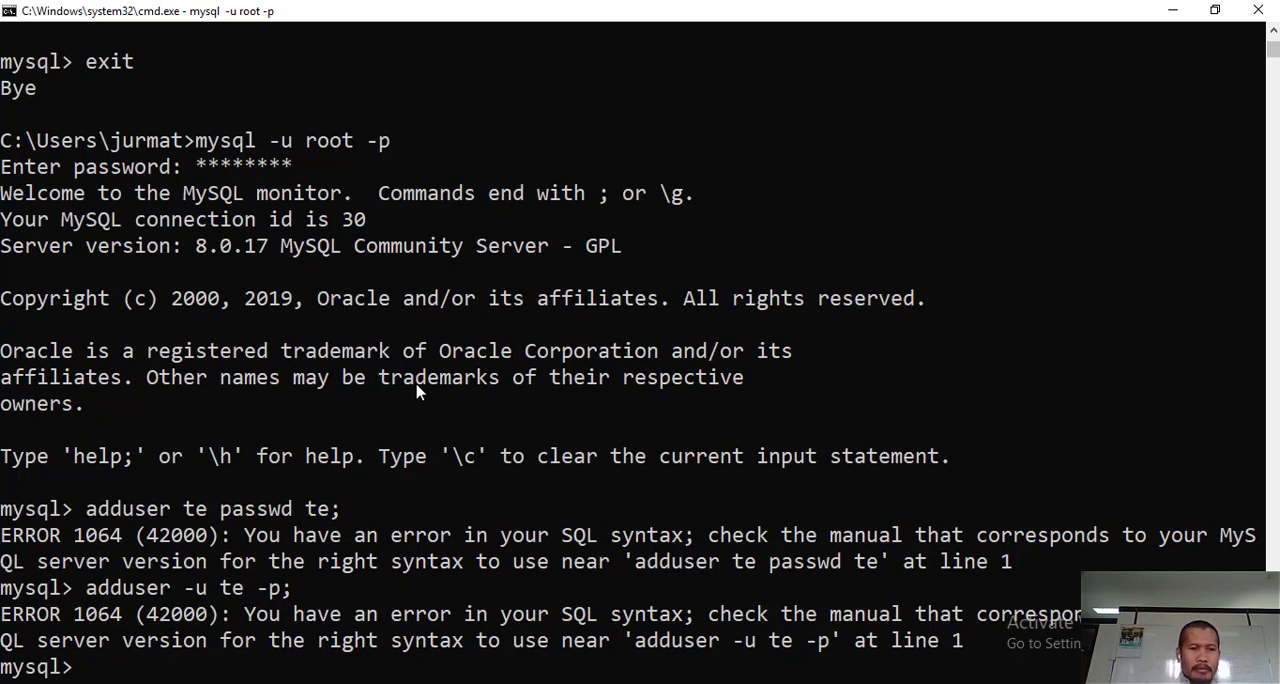
text(crea)
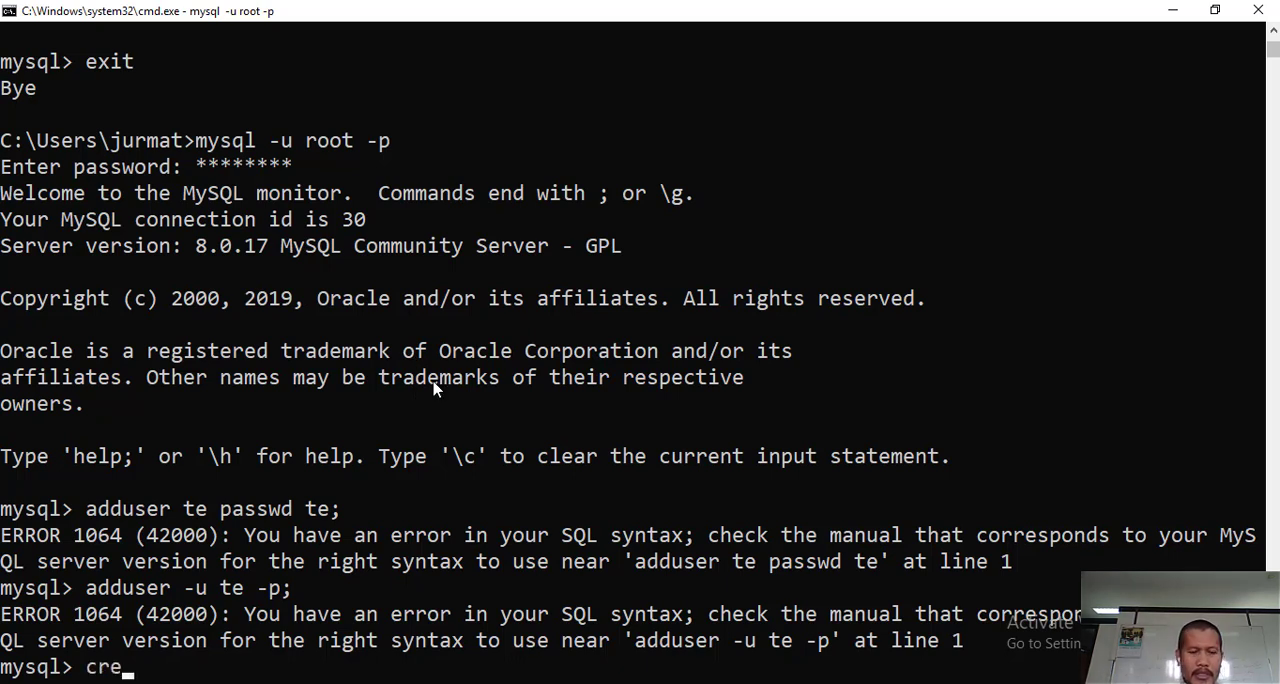
key(BackSpace)
key(BackSpace)
key(BackSpace)
key(BackSpace)
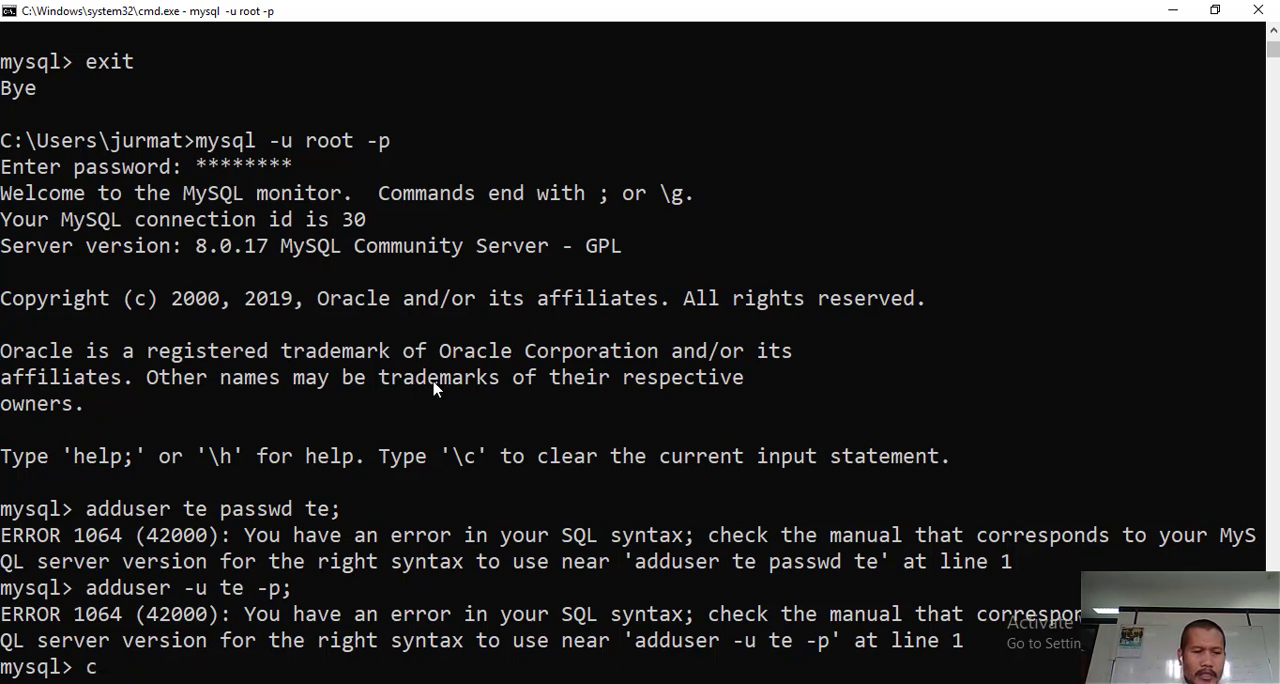
text(exit)
key(Return)
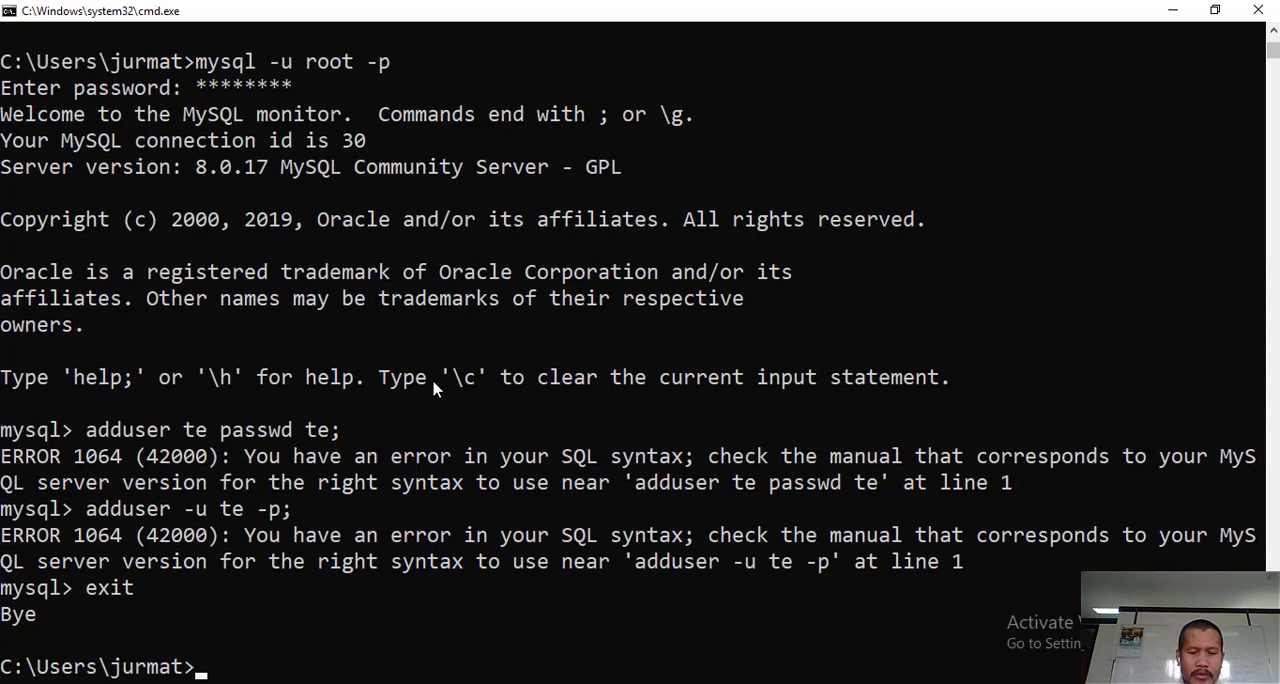
- Clear the Command Prompt screen with the cls command
text(lcs)
key(BackSpace)
key(BackSpace)
key(BackSpace)
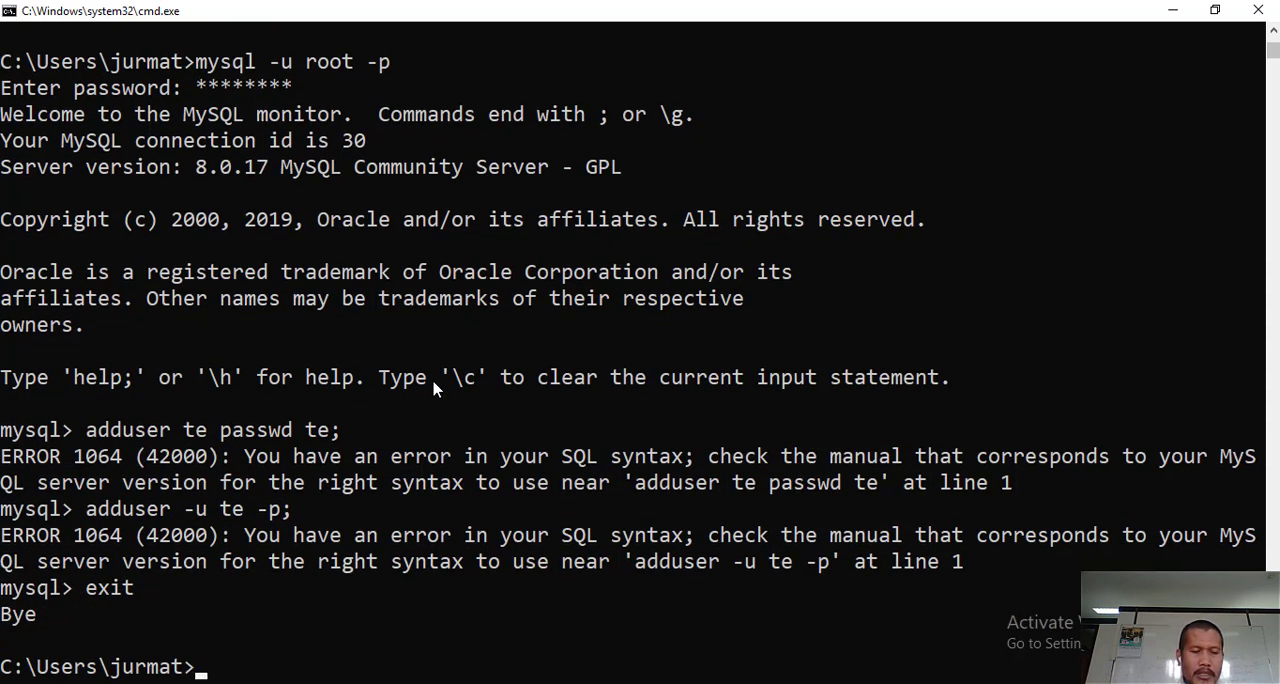
text(cls)
key(Return)
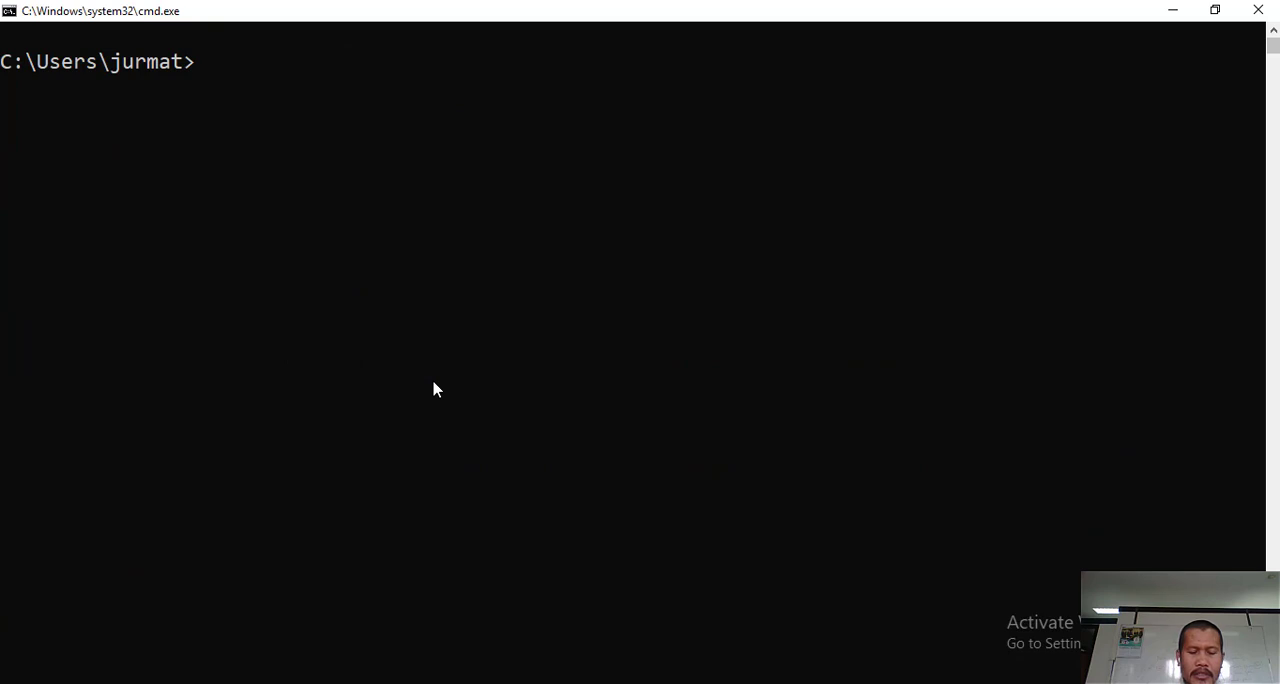
- Log in to MySQL as root with "mysql -u root -p", entering the root account password
text(mysql -u root -p)
key(Return)
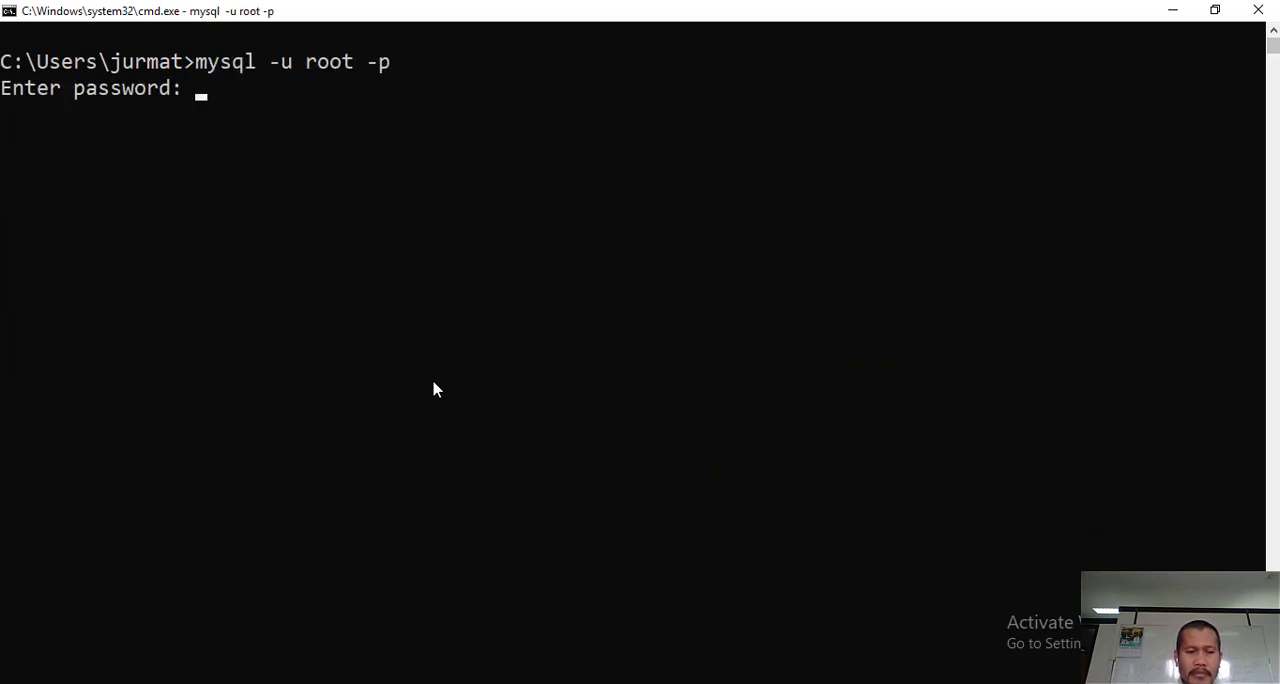
text(********)
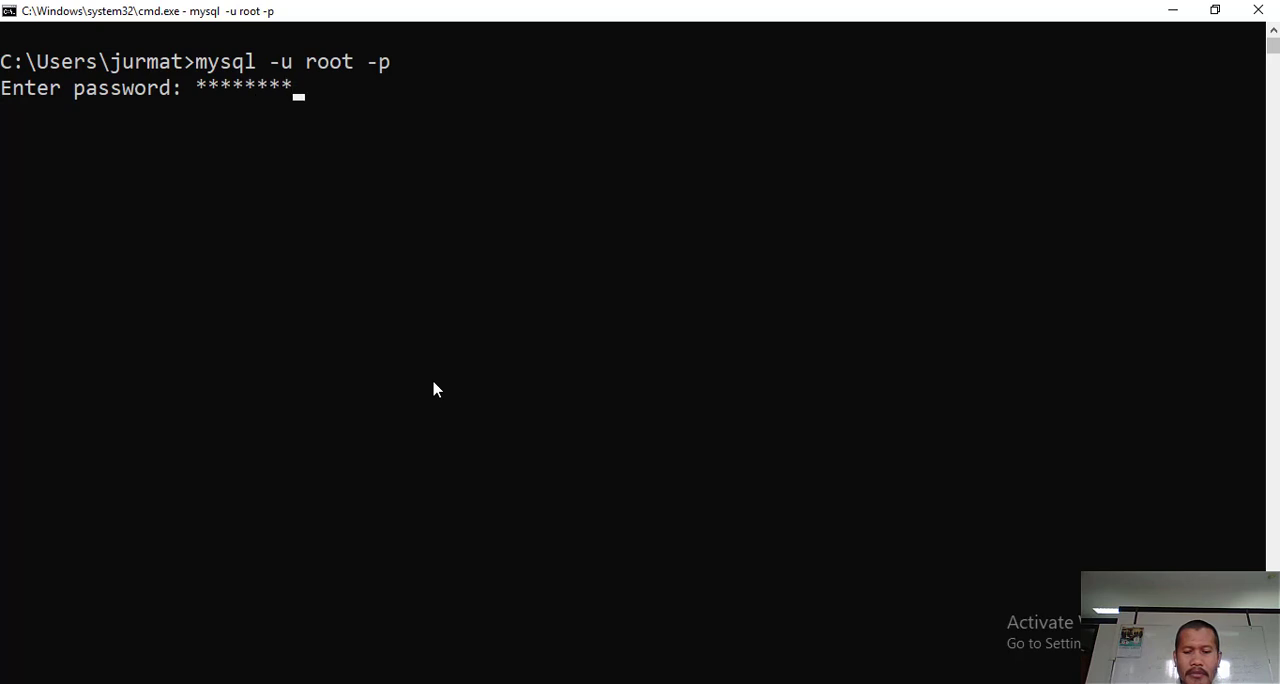
key(Return)
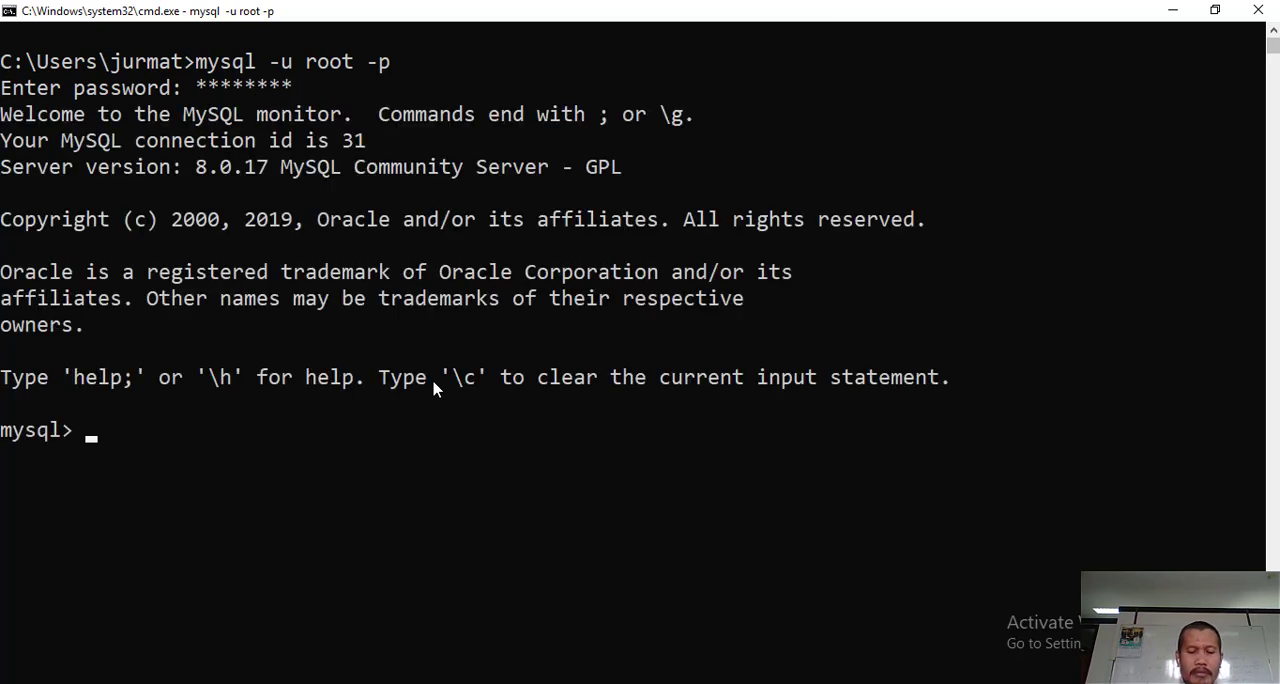
- Create a MySQL user named 'matematika1' without a password, using the statement "create user 'matematika1';"
text(create user)
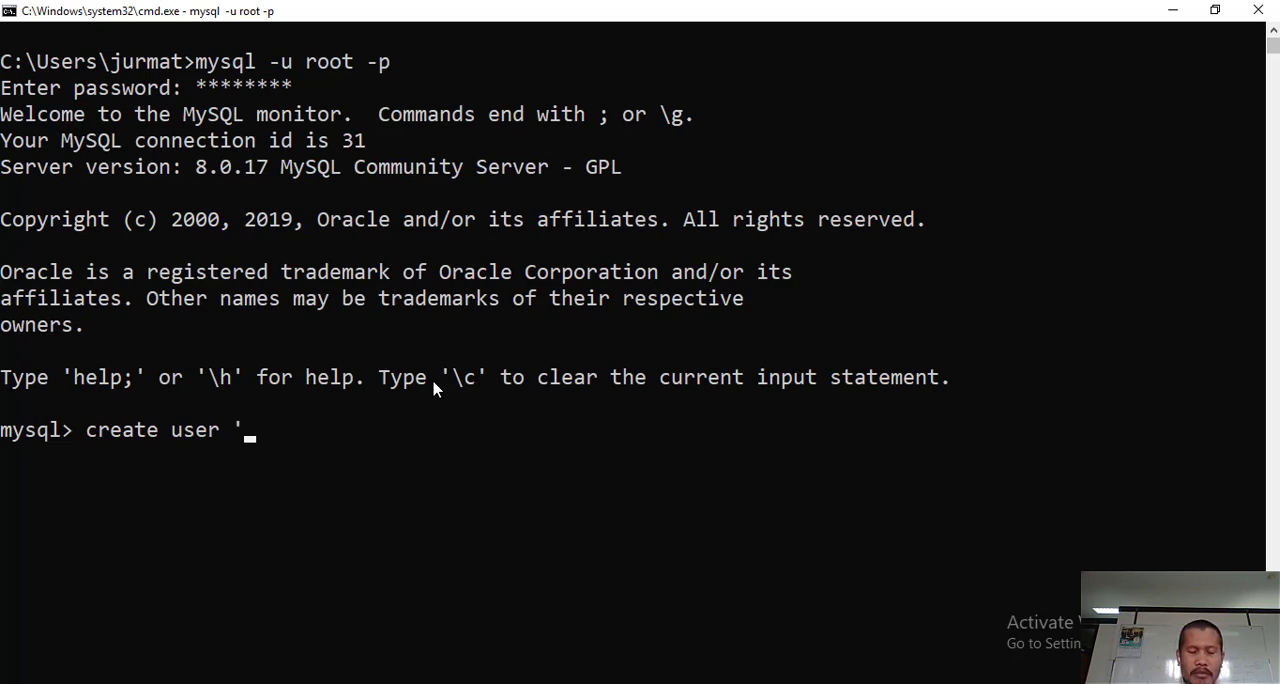
text( 'mateat)
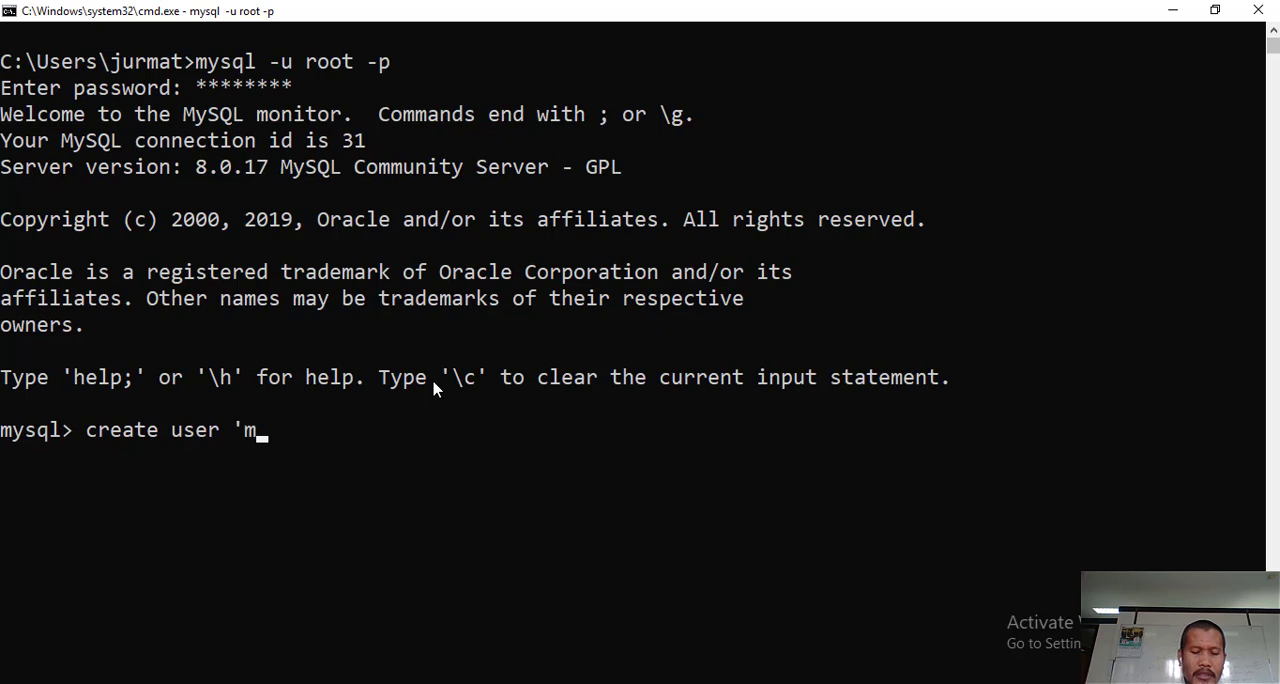
key(BackSpace)
key(BackSpace)
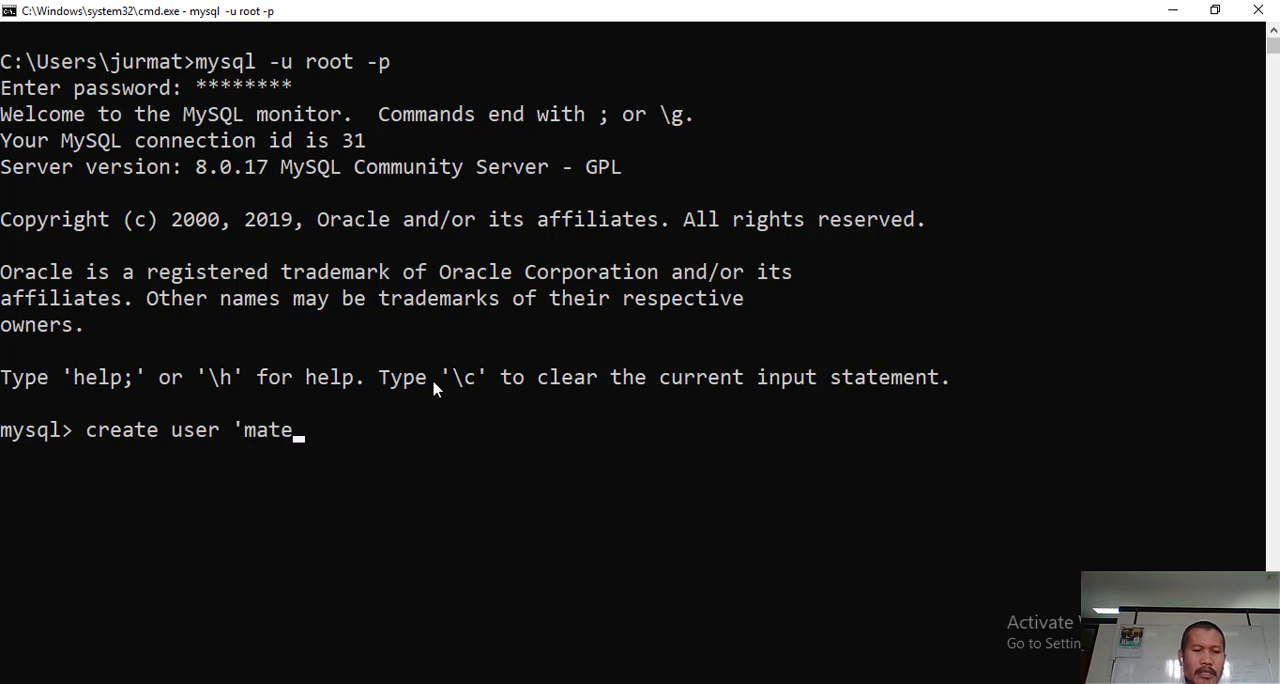
text(matika1)
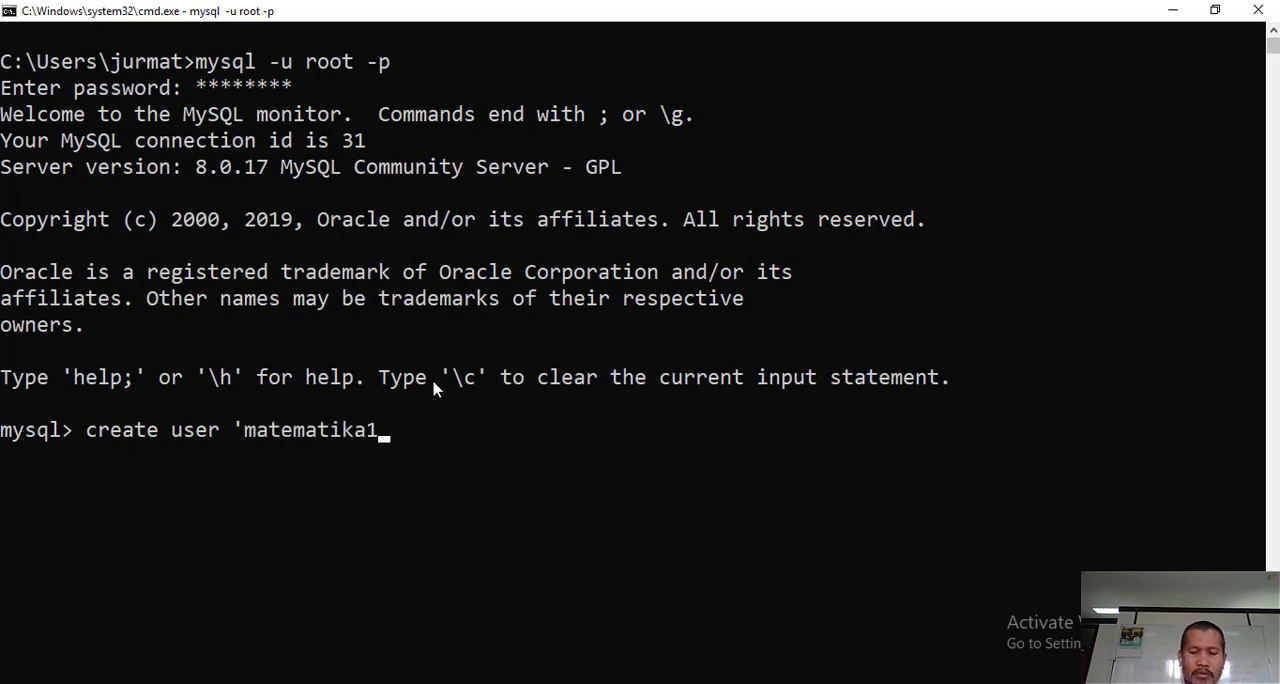
text(';)
key(Return)
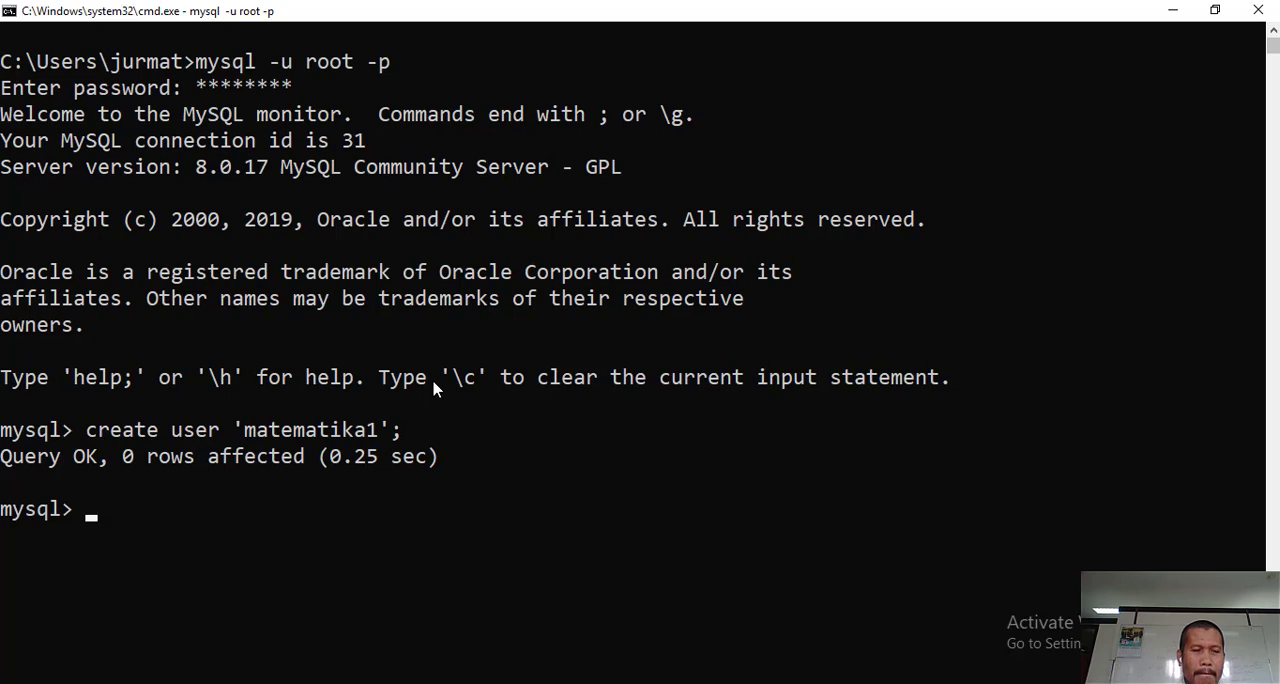
- Leave the root MySQL session with the exit command
key(alt+Tab)
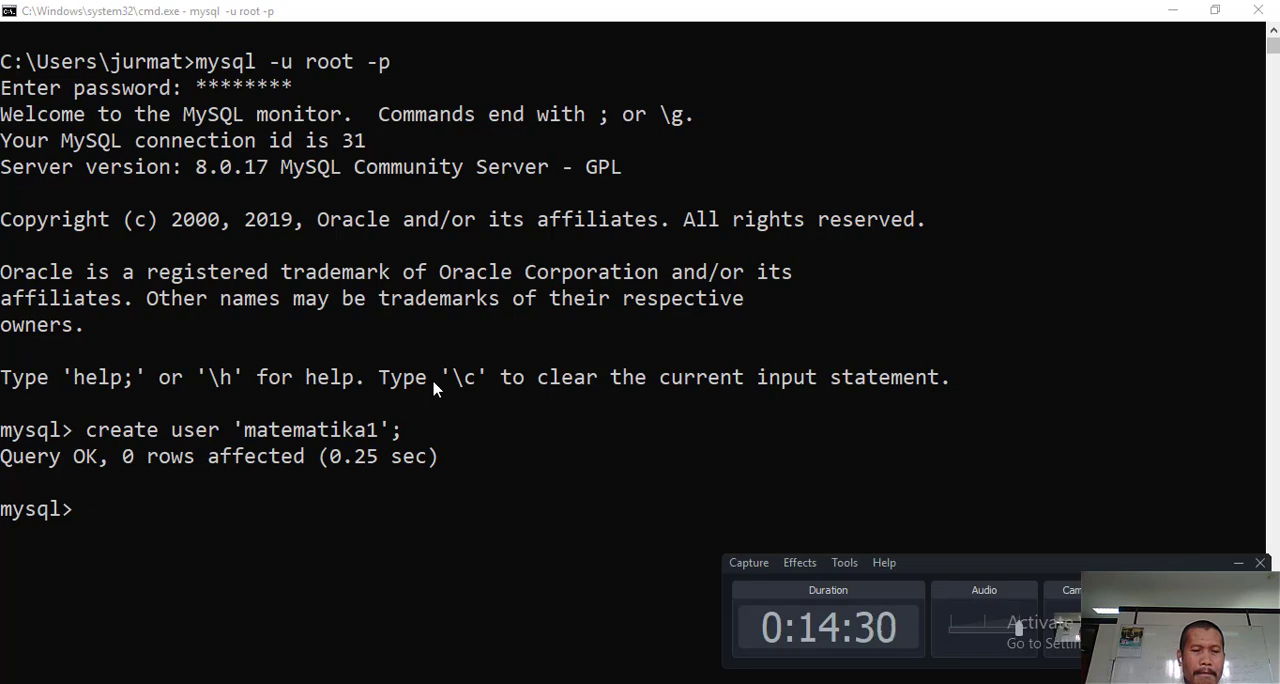
key(alt+Tab)
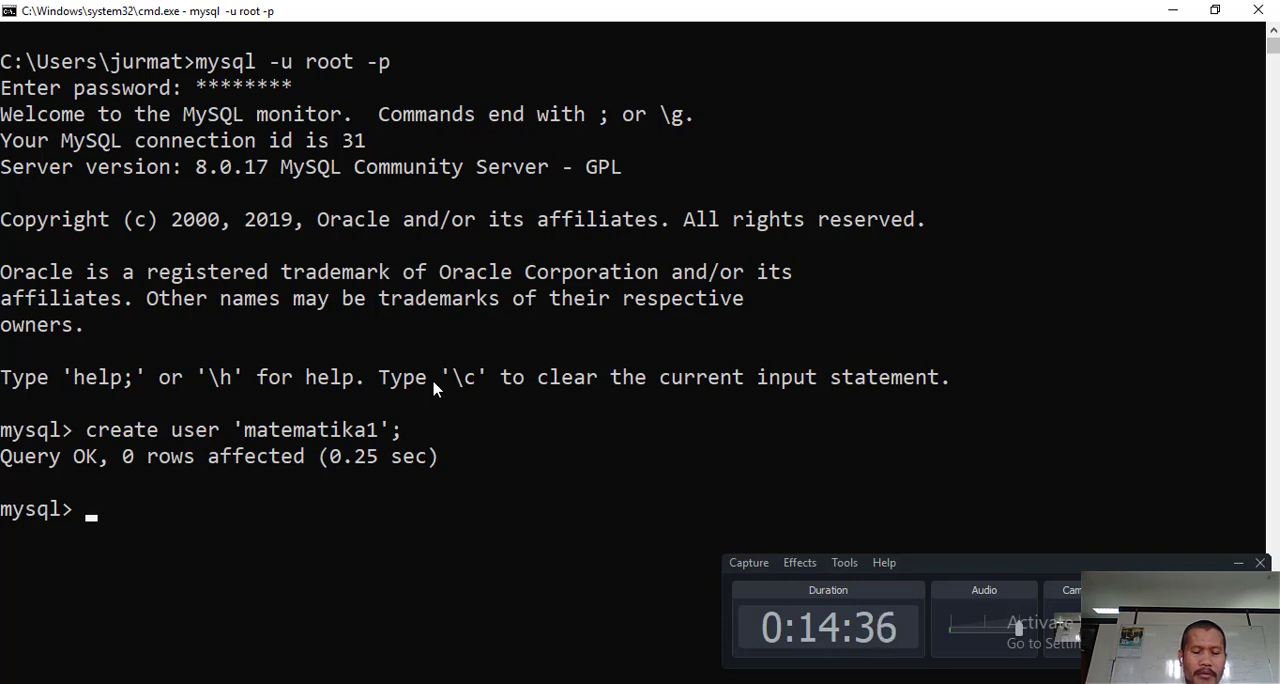
text(exit)
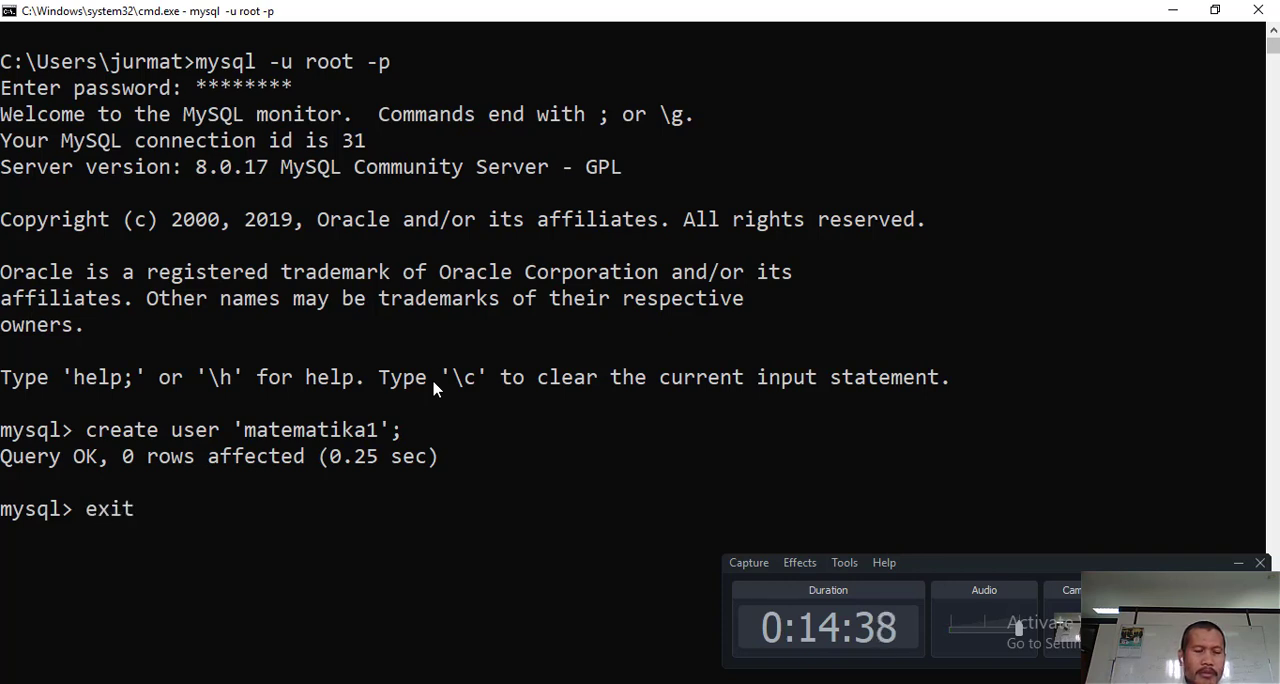
key(Return)
- Log in to MySQL as the new user without a password, using "mysql -u matematika1"
text(mysql)
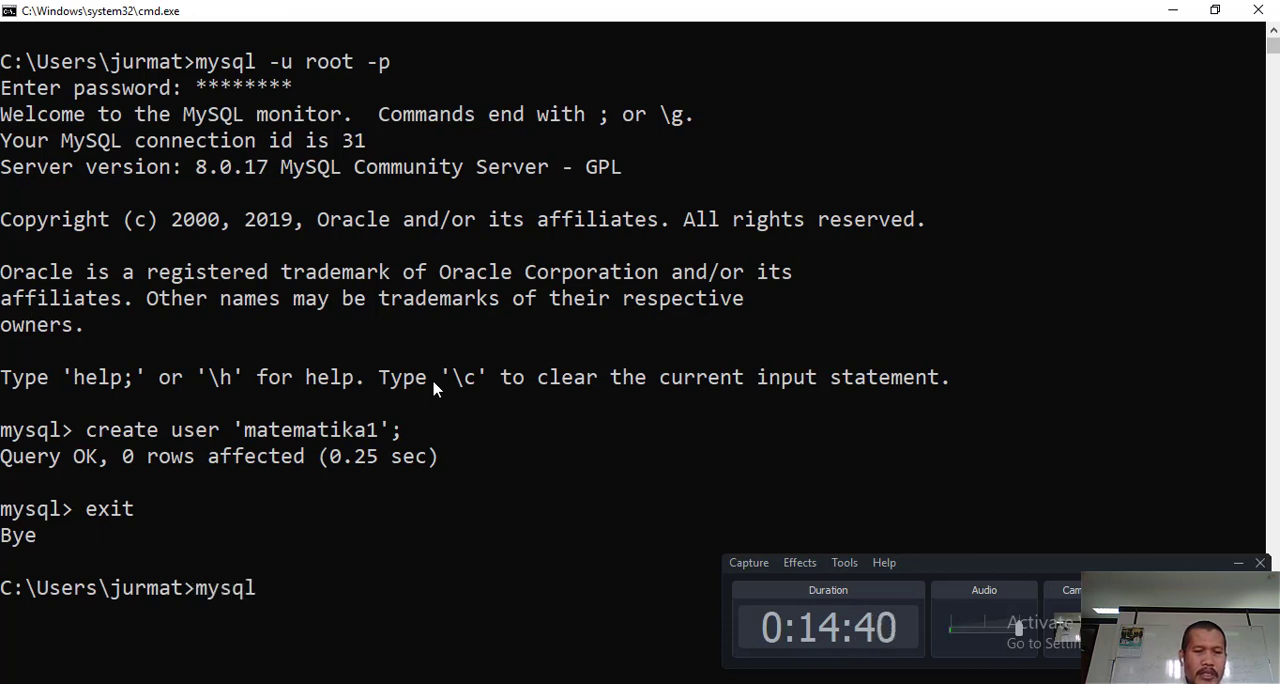
text( -u)
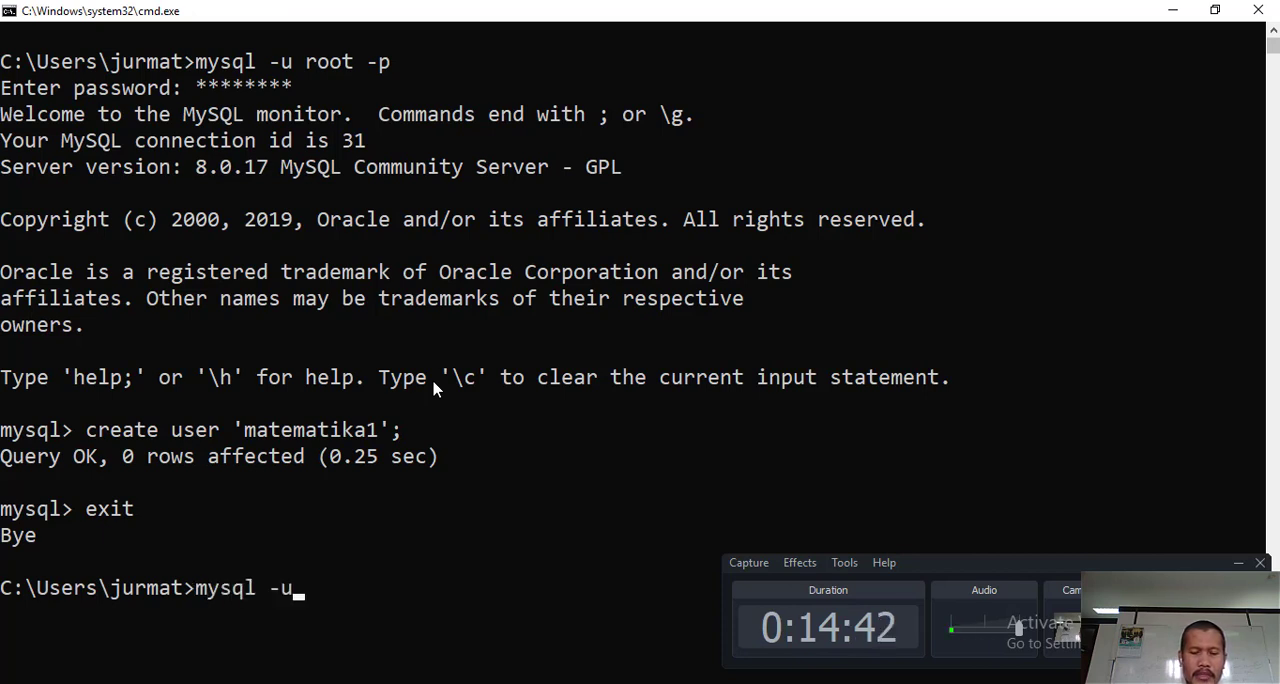
text( matema)
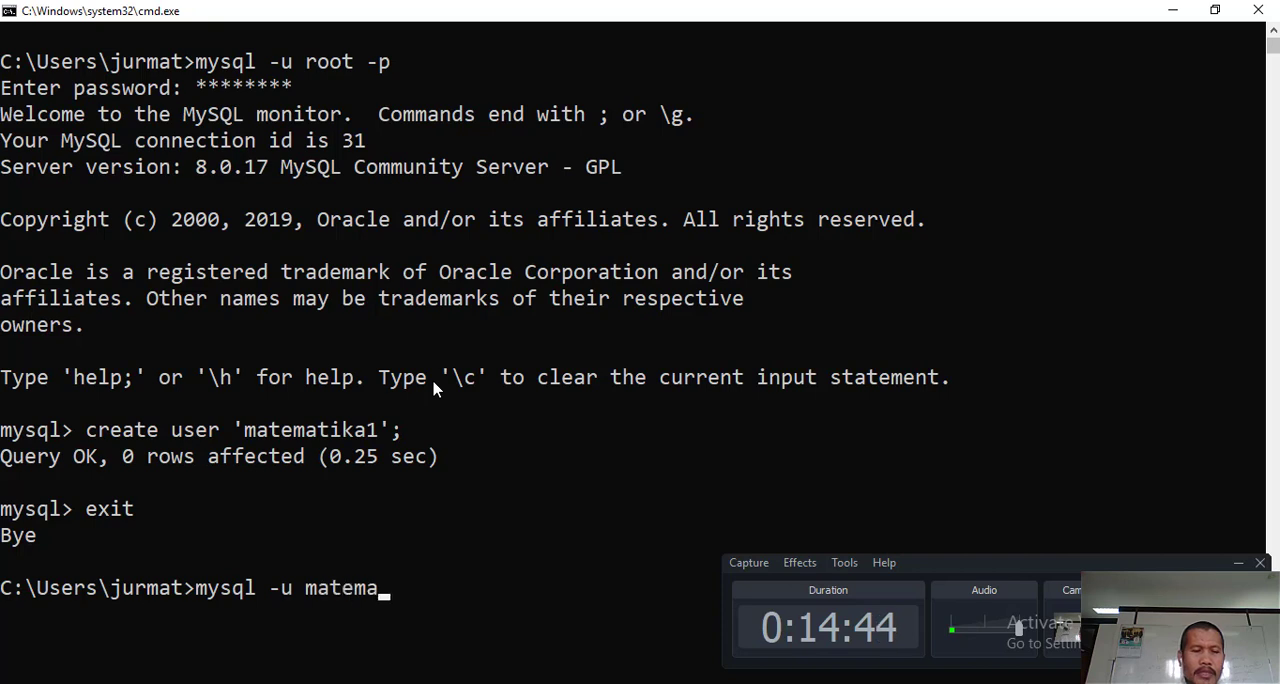
text(tika)
key(BackSpace)
key(BackSpace)
key(BackSpace)
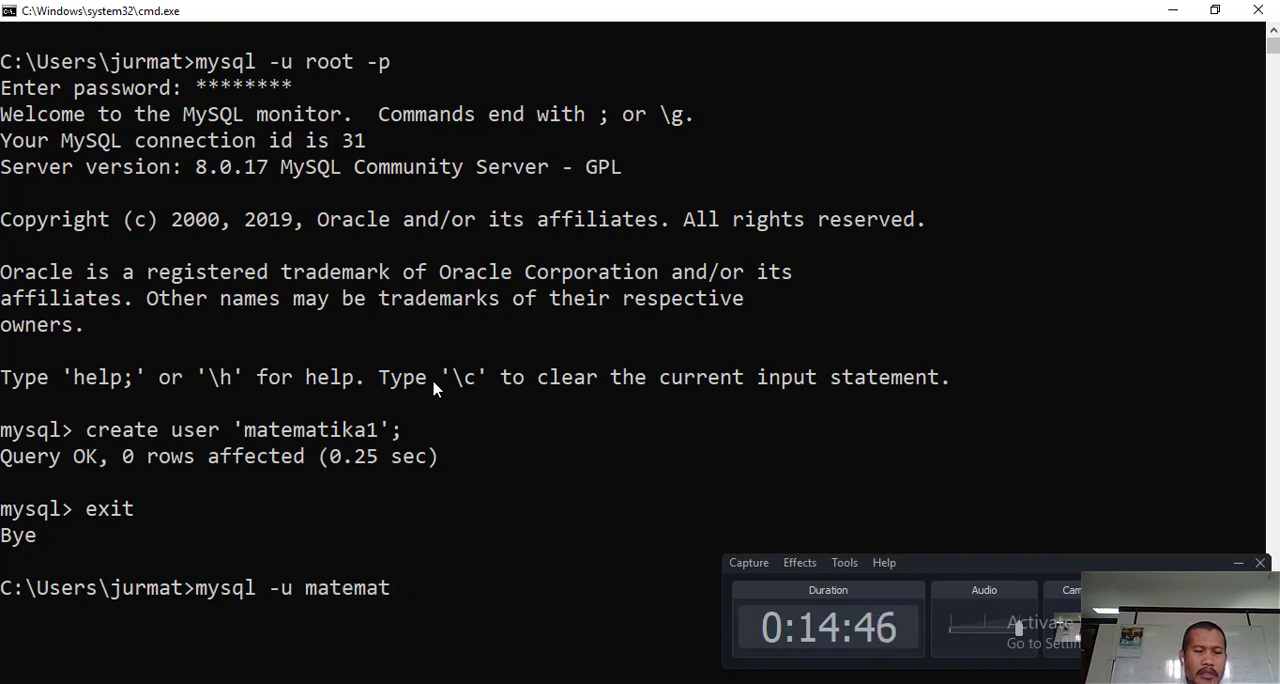
key(BackSpace)
text(ti)
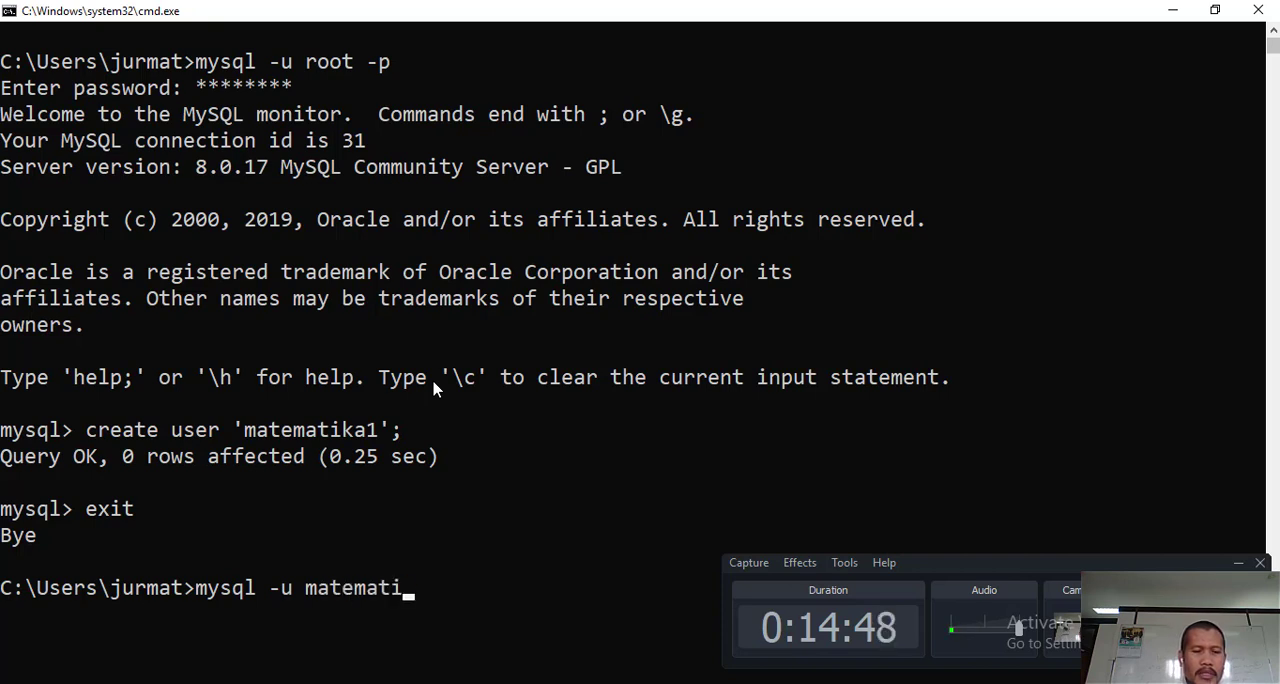
text(ka1)
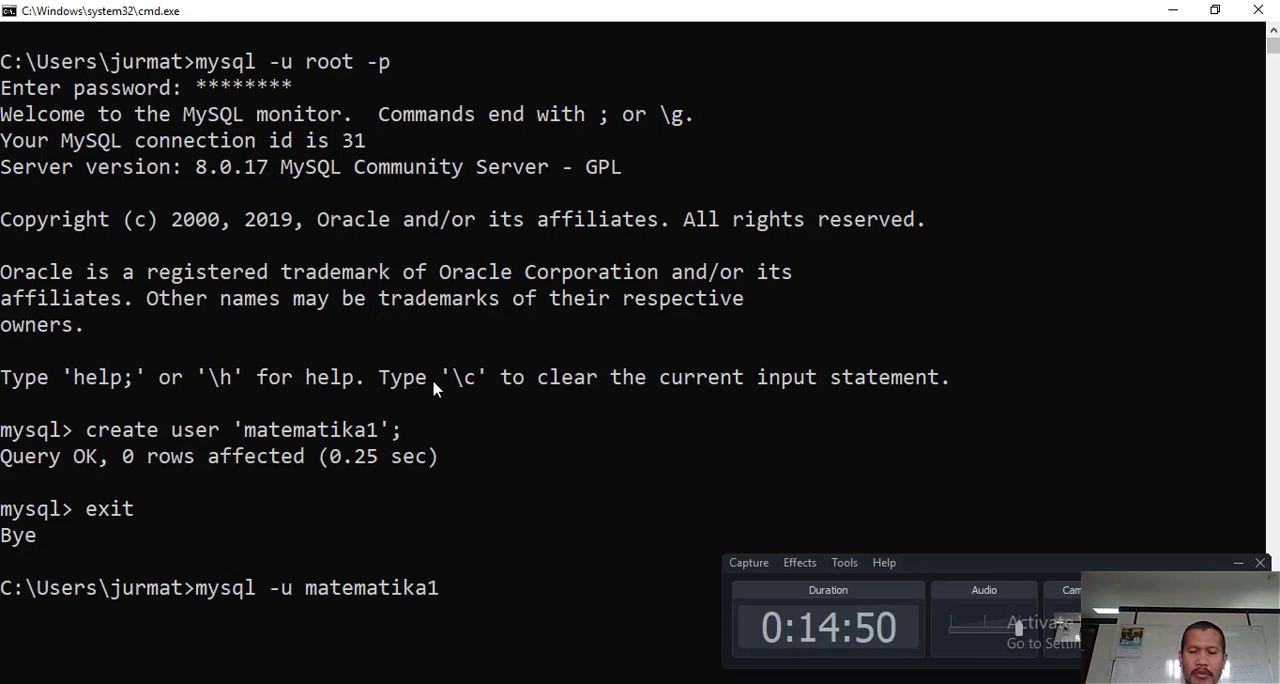
key(BackSpace)
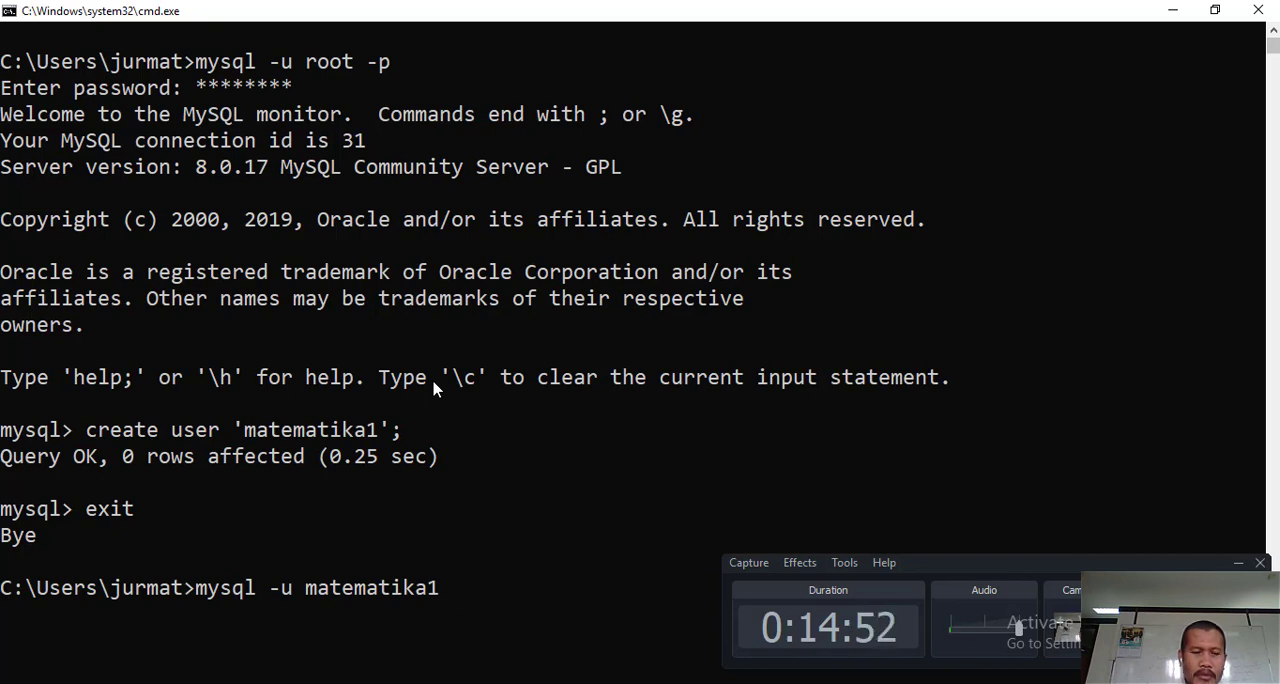
key(Return)
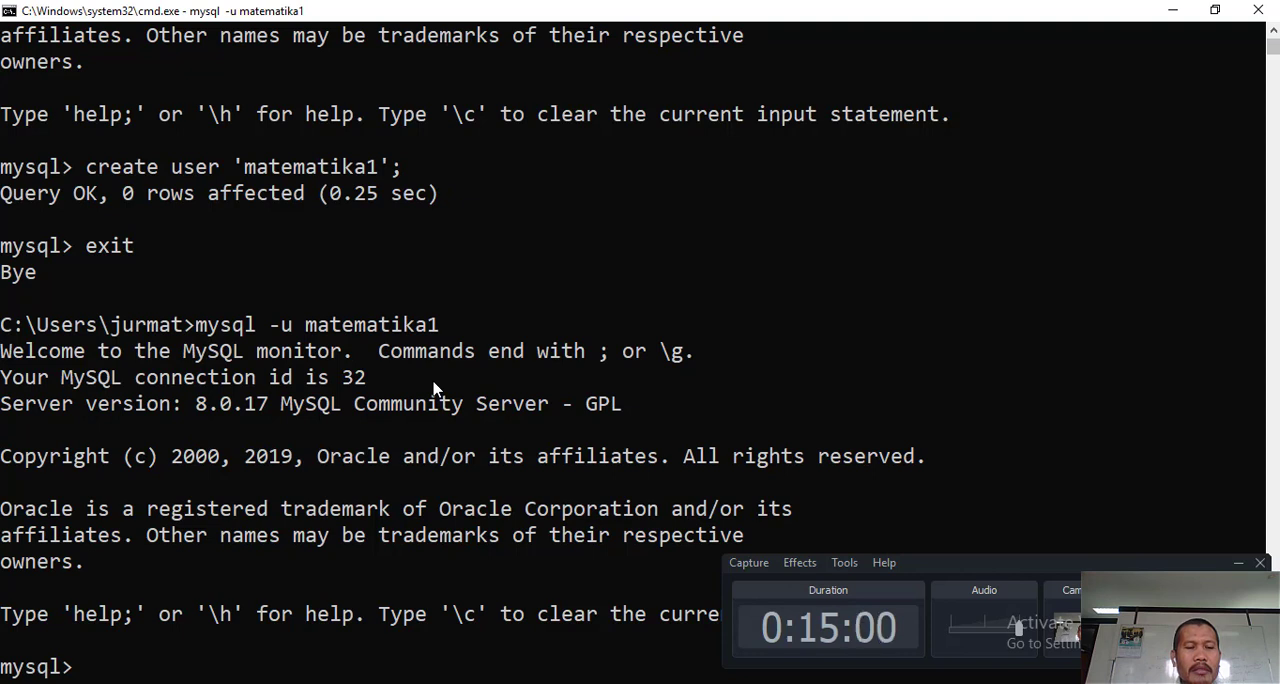
- List the databases available to the matematika1 account with "show databases;"
text(show dawa)
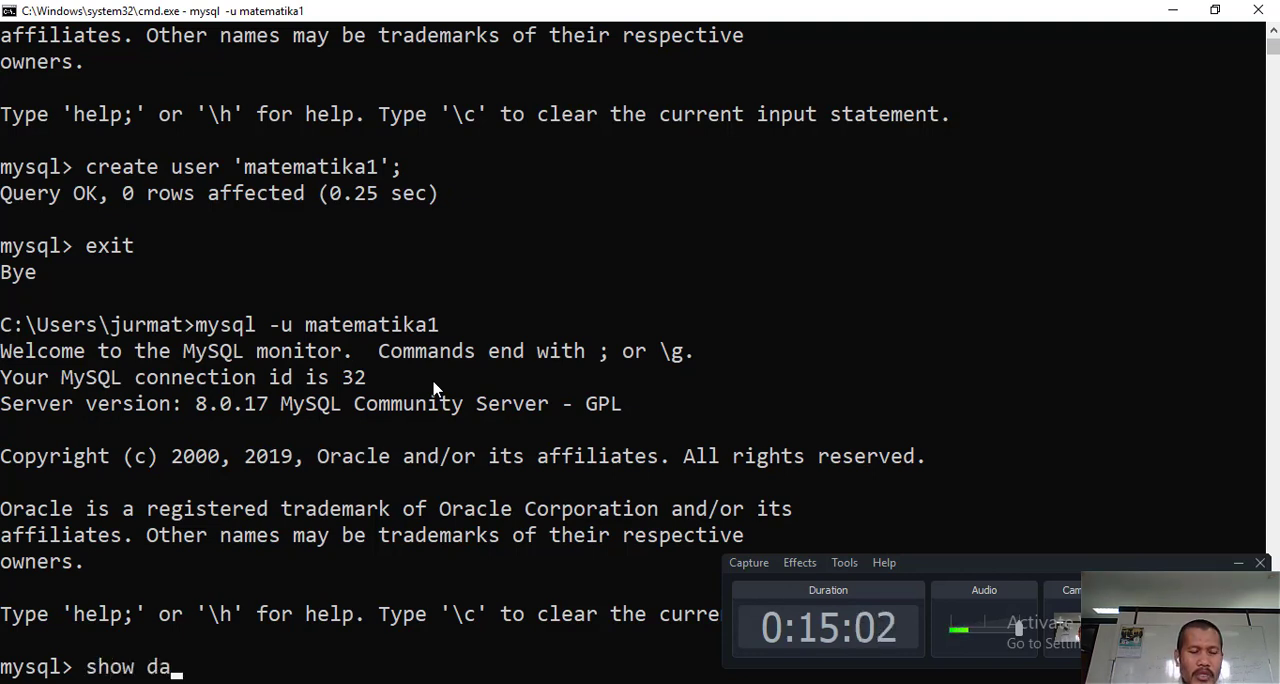
key(BackSpace)
key(BackSpace)
text(taba)
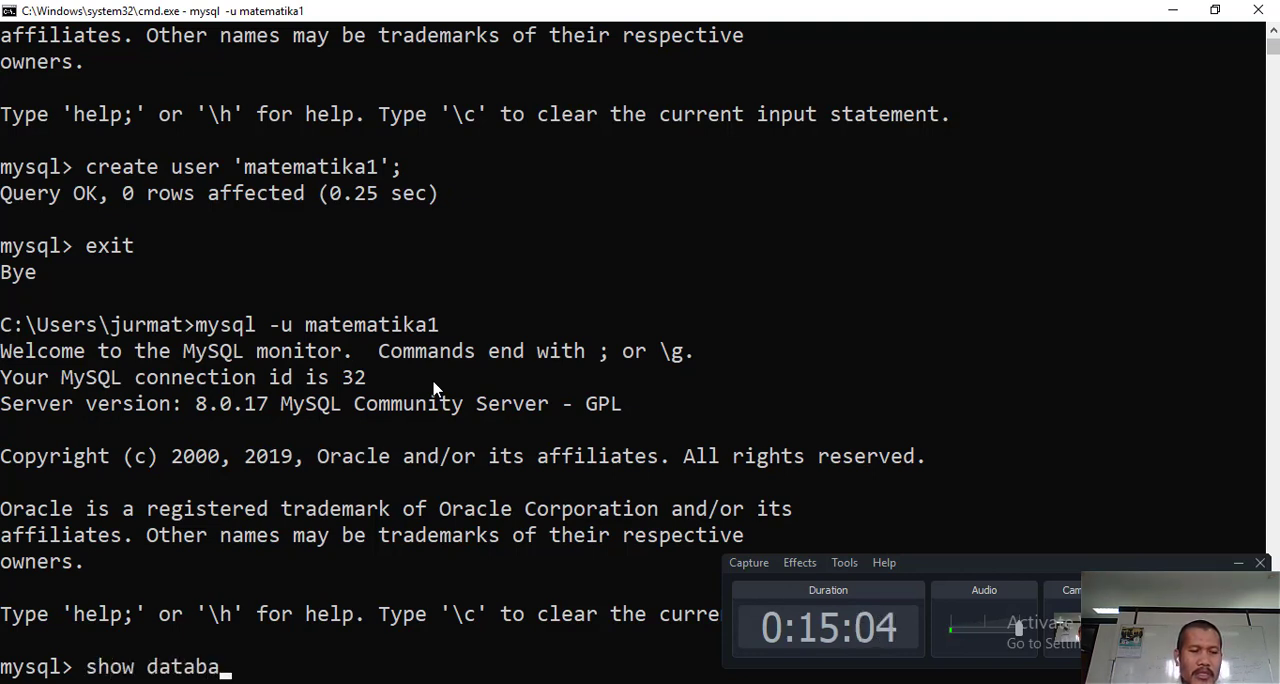
text(ses;)
key(Return)
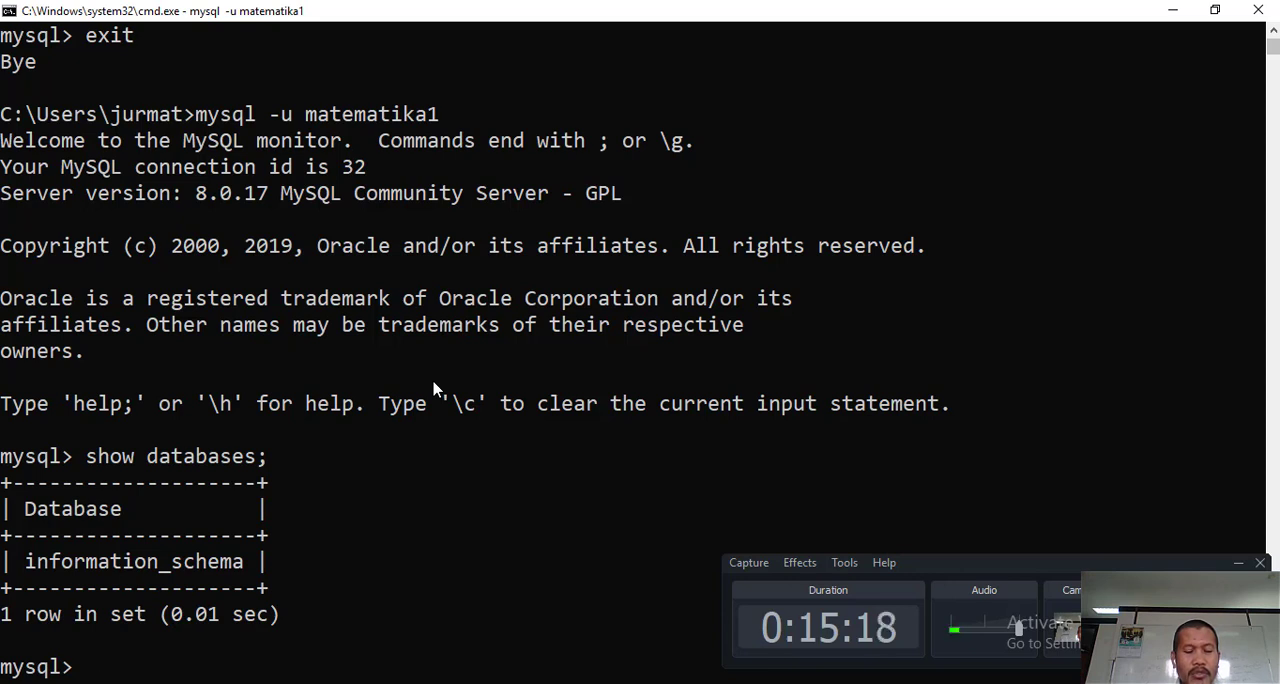
- Exit the matematika1 session and log in again with "mysql -u root -p", entering the root account password
text(exit)
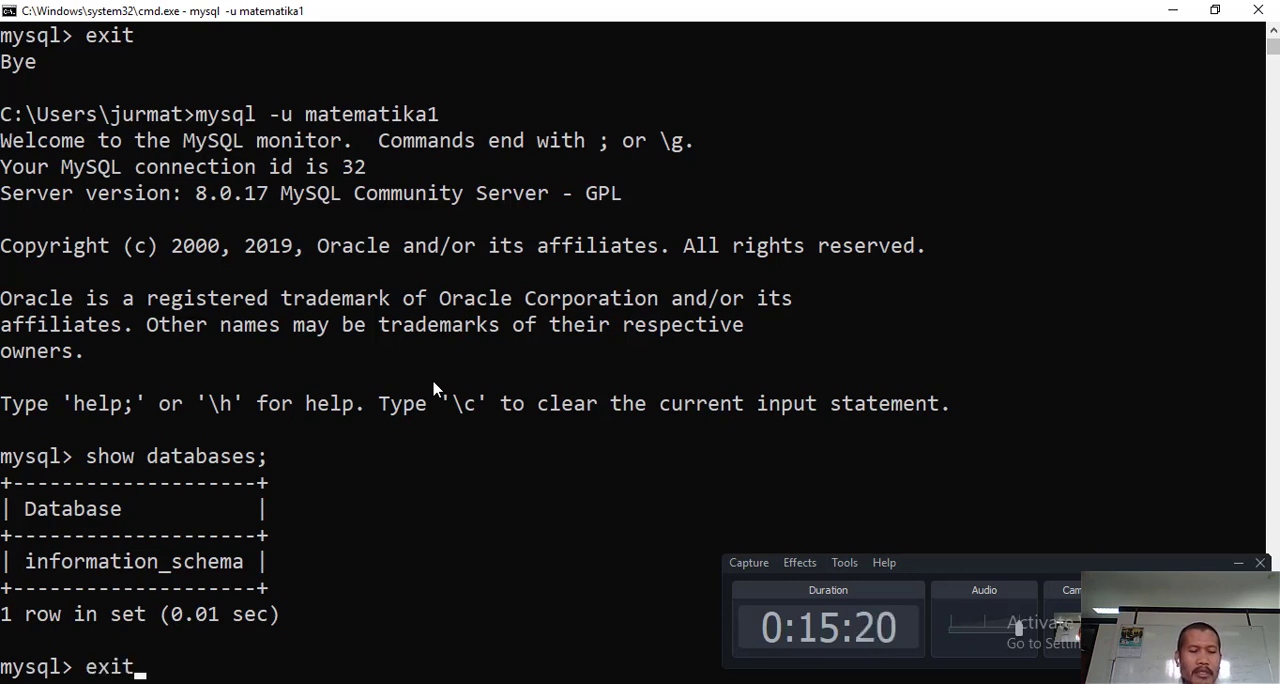
key(Return)
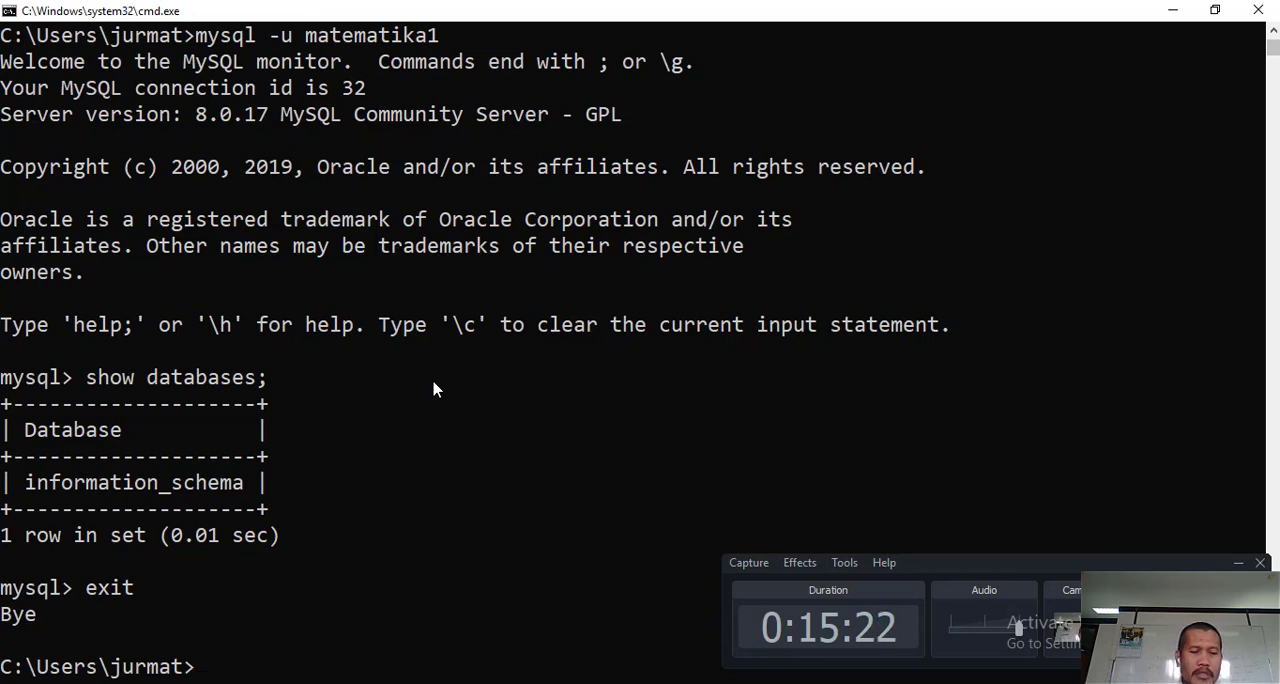
key(Up)
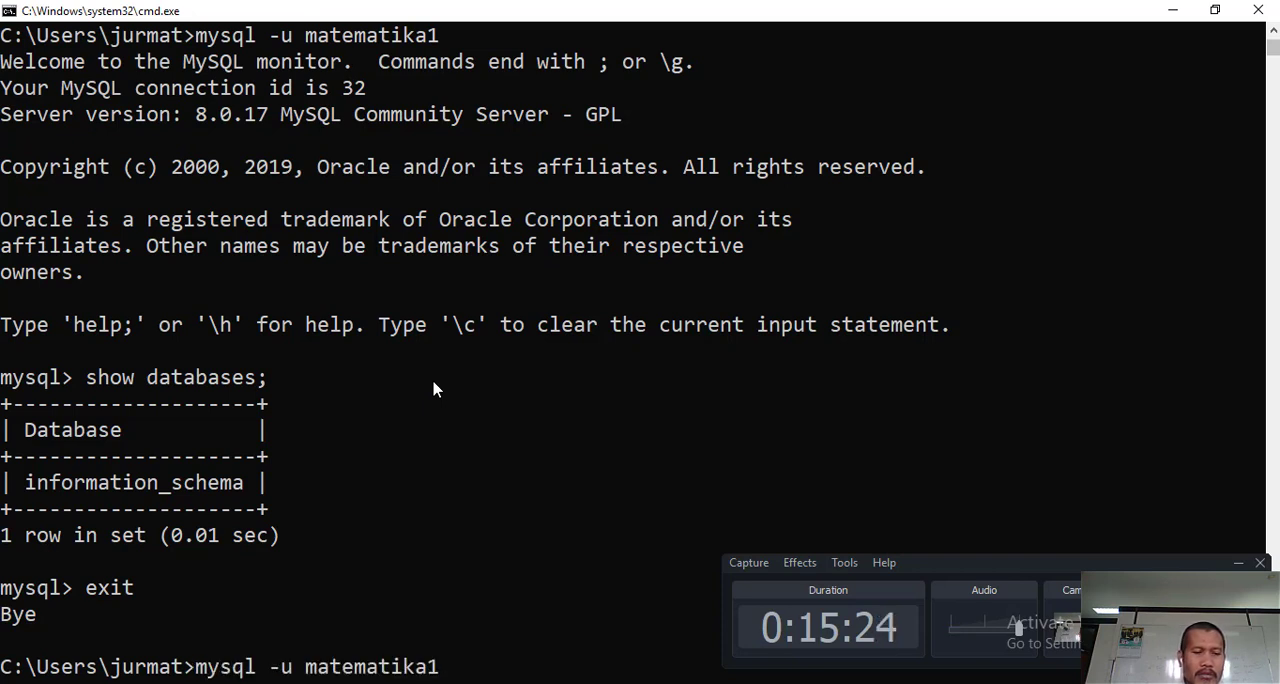
key(Up)
key(Return)
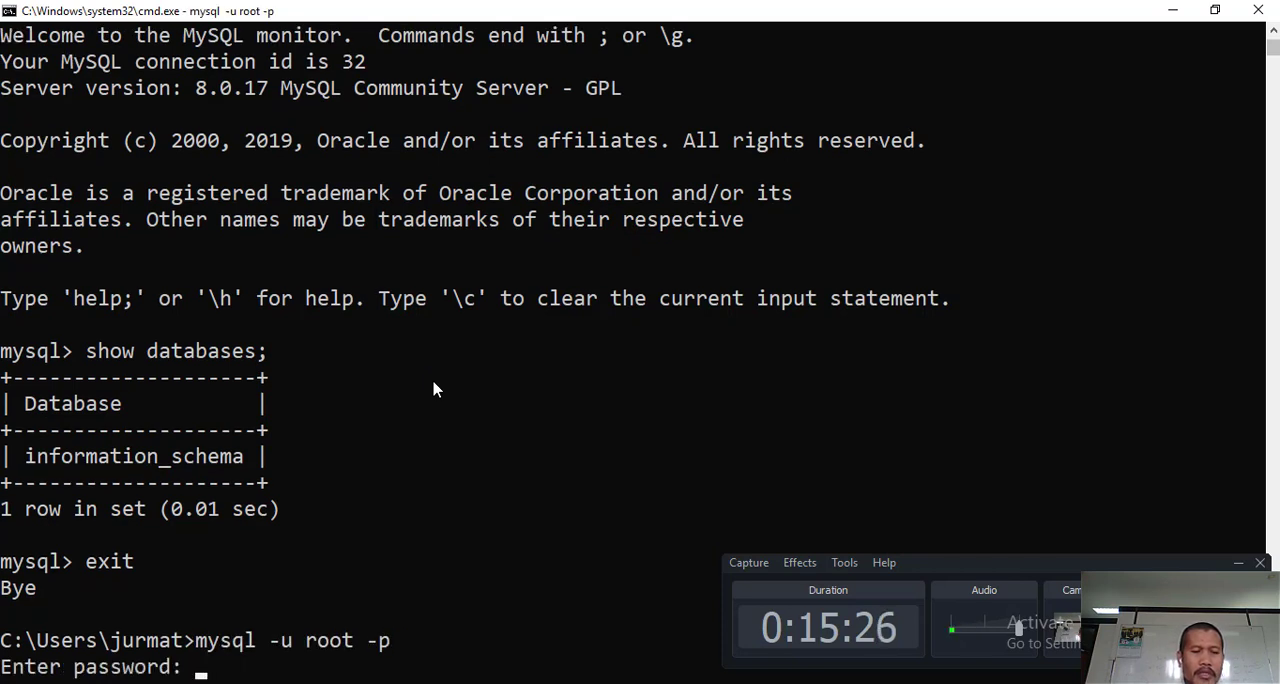
text(**)
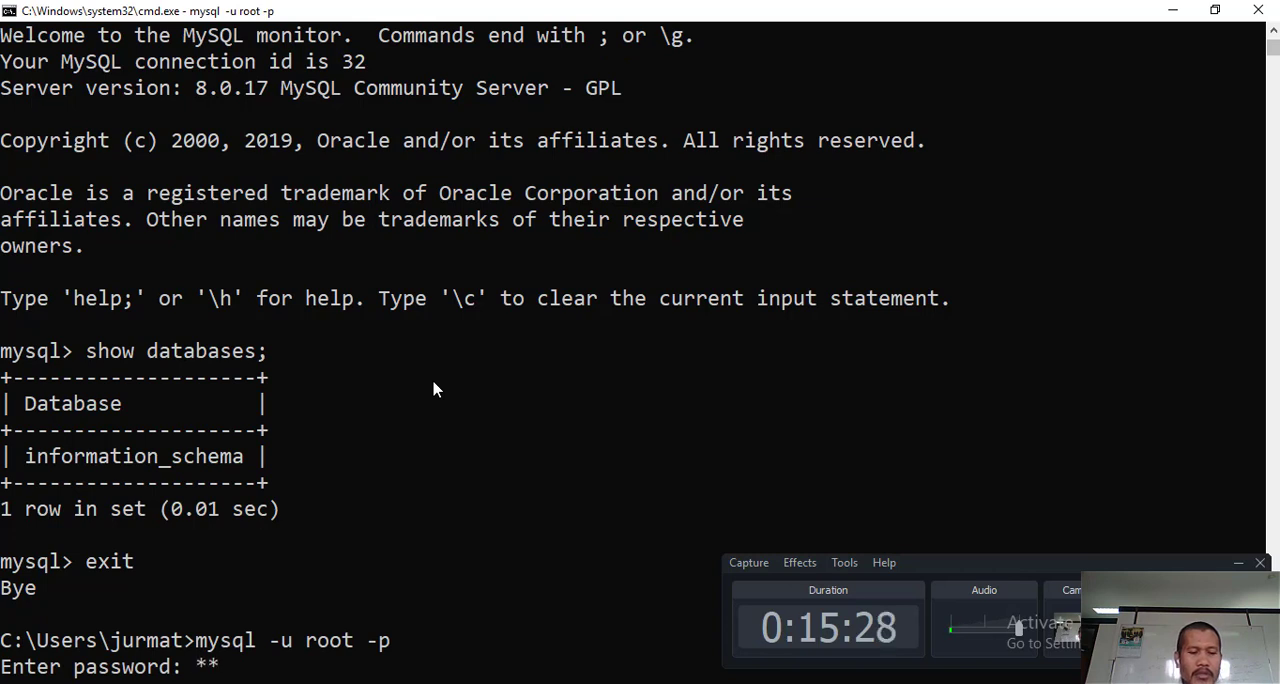
text(*****)
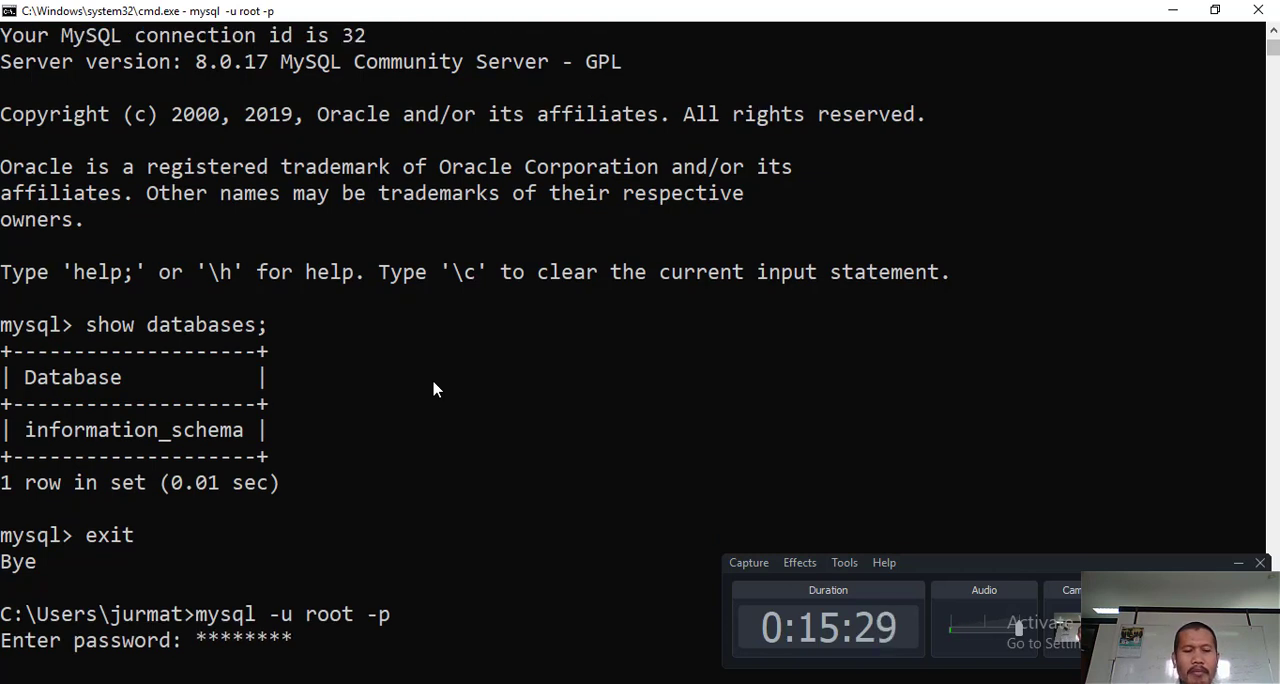
key(Return)
- Create the MySQL user 'matematika2' with a "create user ... IDENTIFIED BY" statement that sets the account password
text(create)
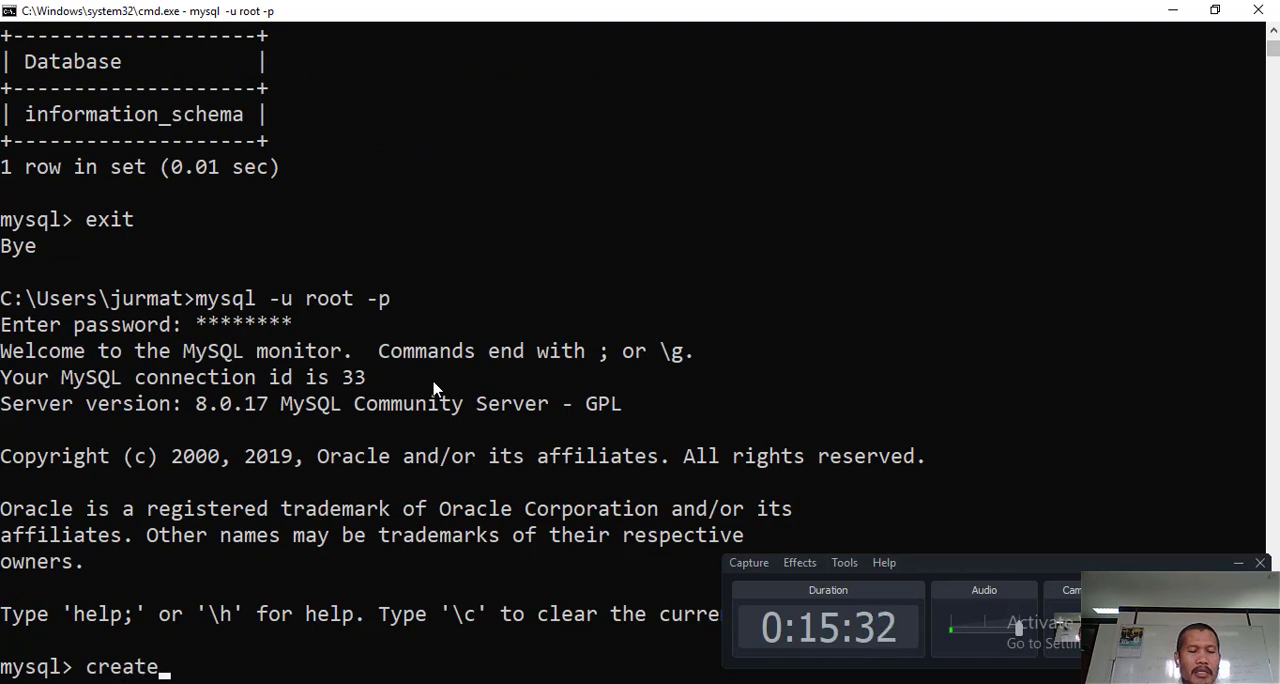
text( user)
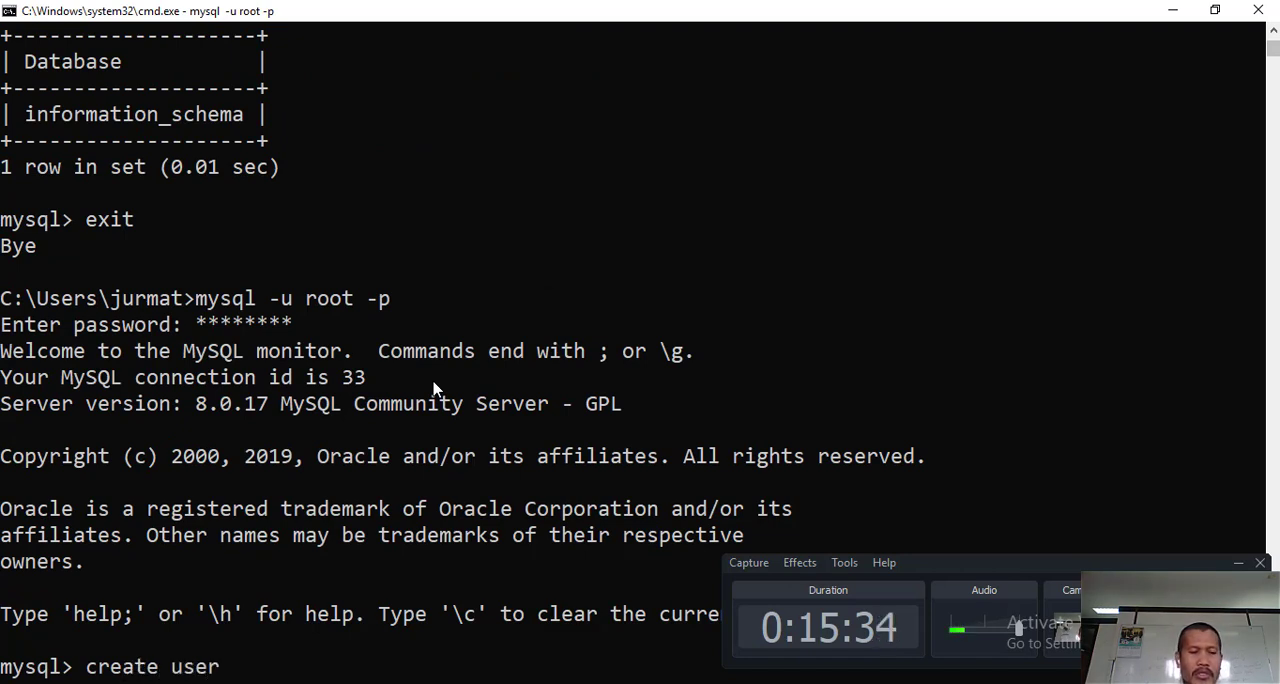
text(mat)
key(BackSpace)
key(BackSpace)
key(BackSpace)
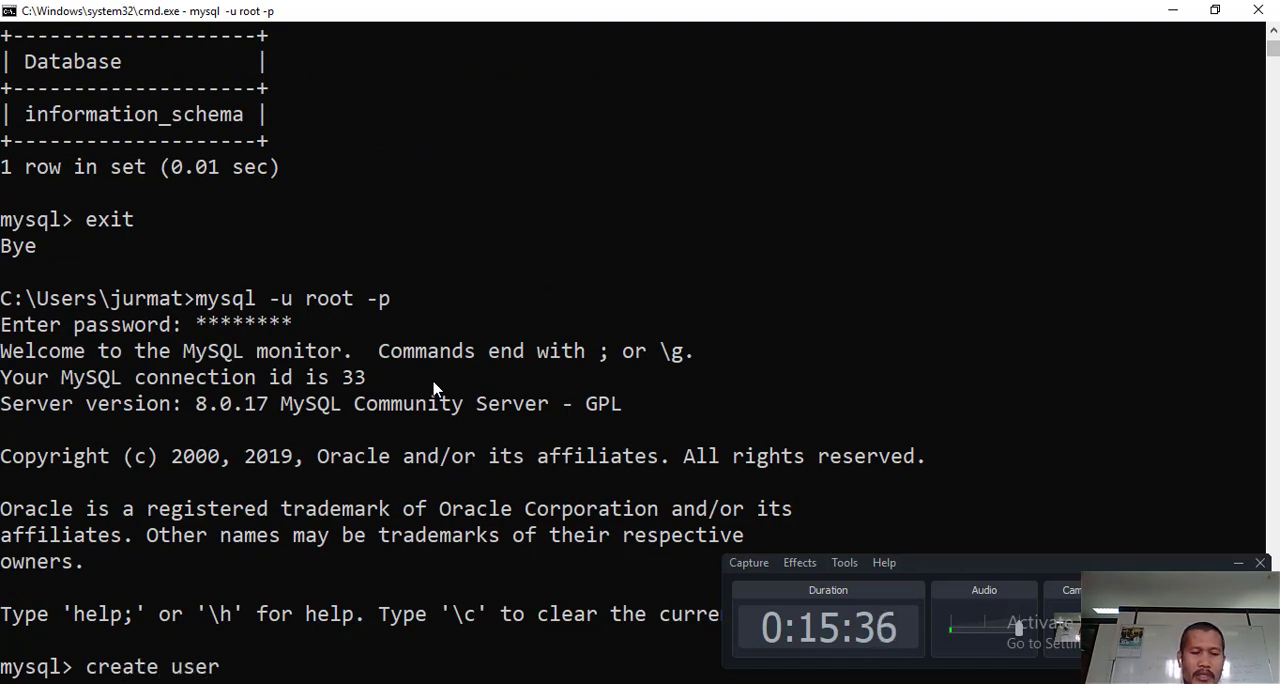
text('matemataik)
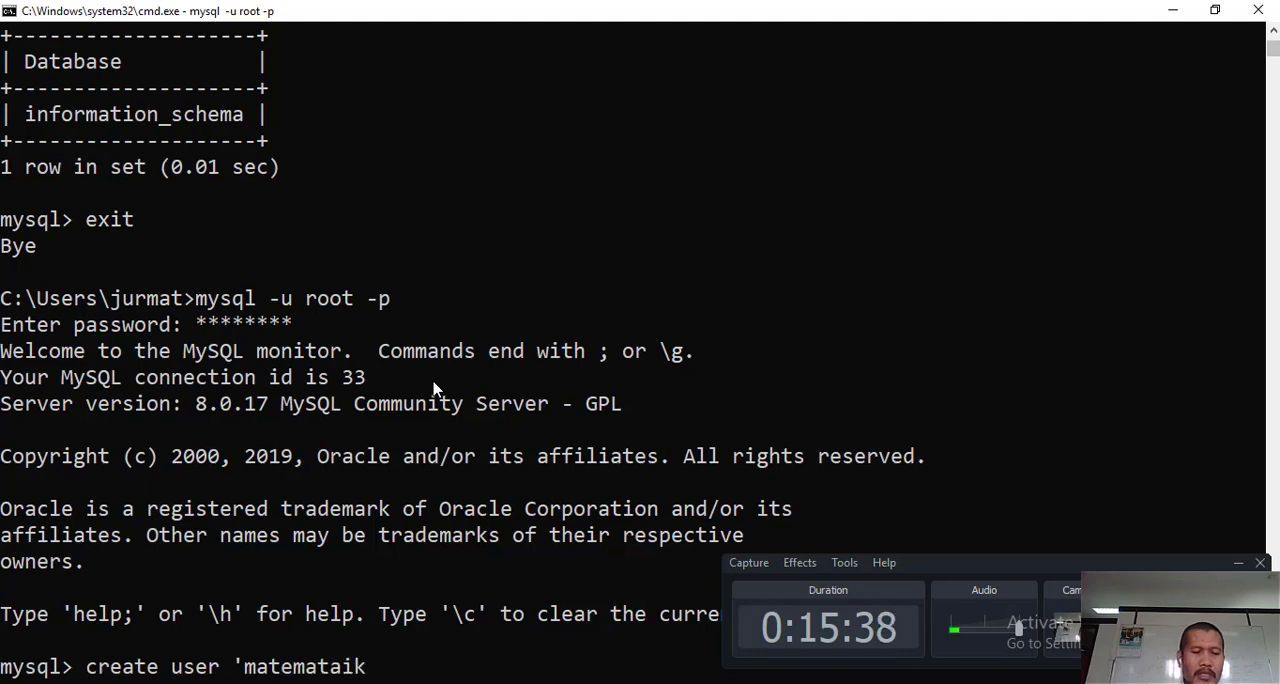
key(BackSpace)
key(BackSpace)
key(BackSpace)
text(ika2)
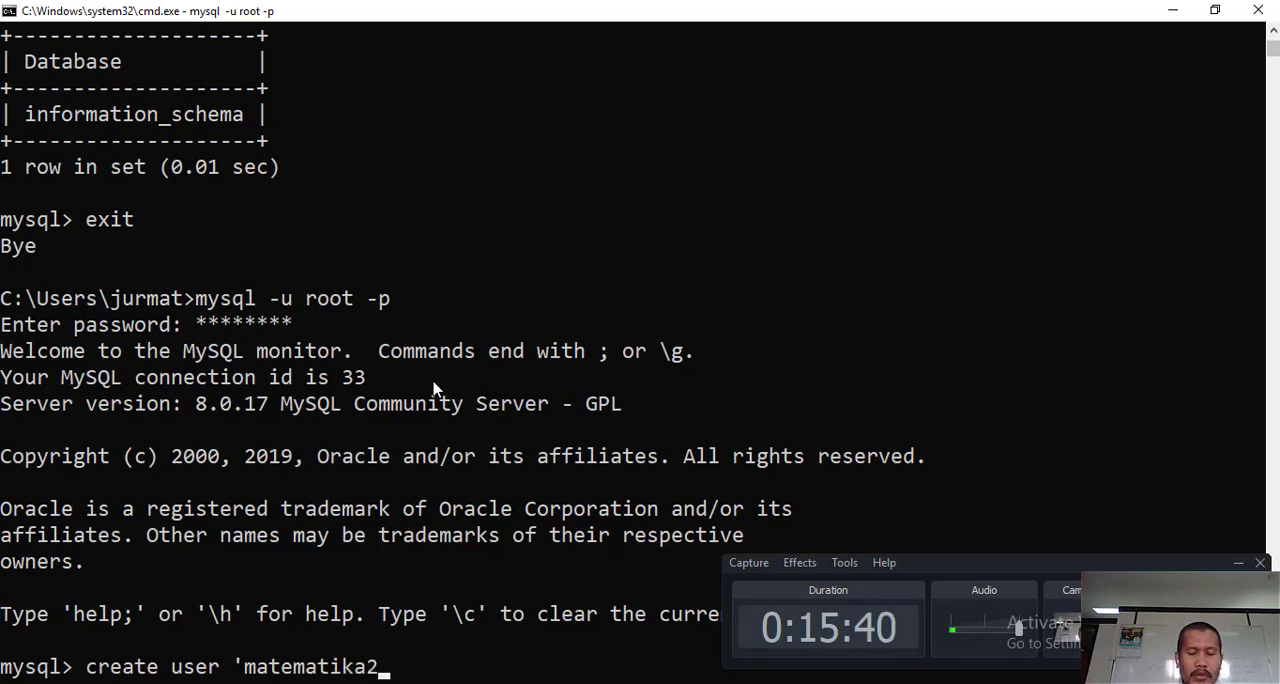
text(' INDE)
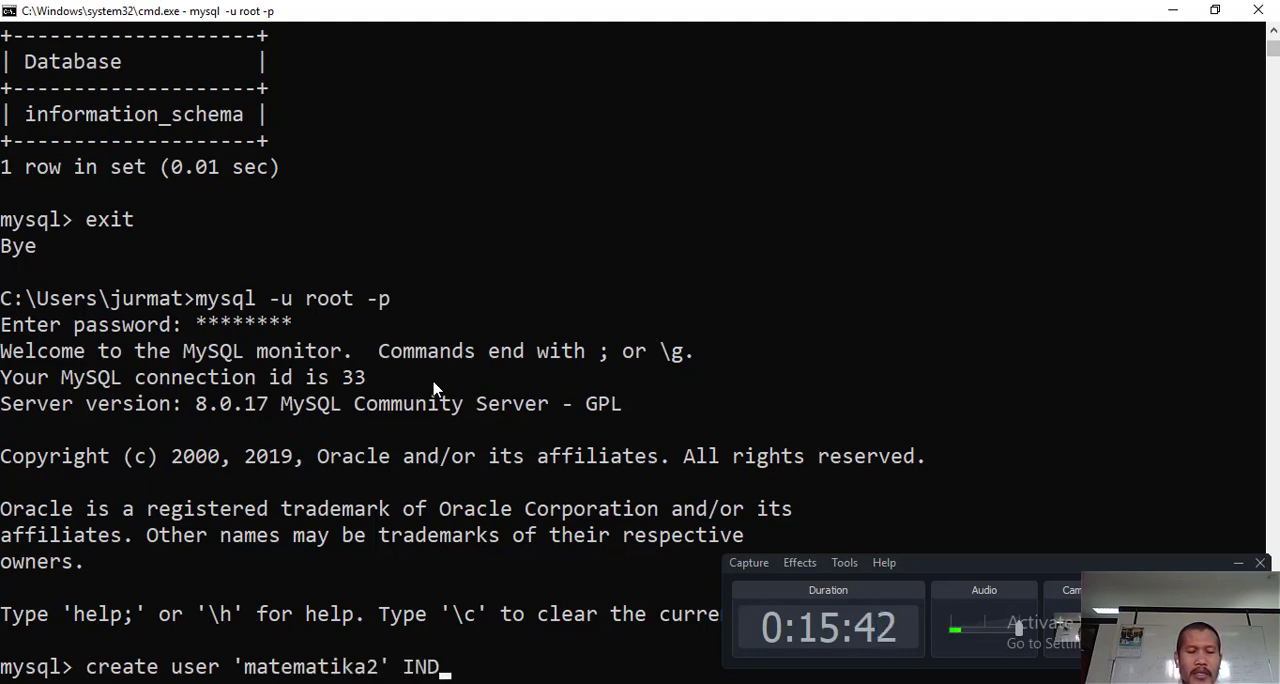
key(BackSpace)
key(BackSpace)
key(BackSpace)
text(DE)
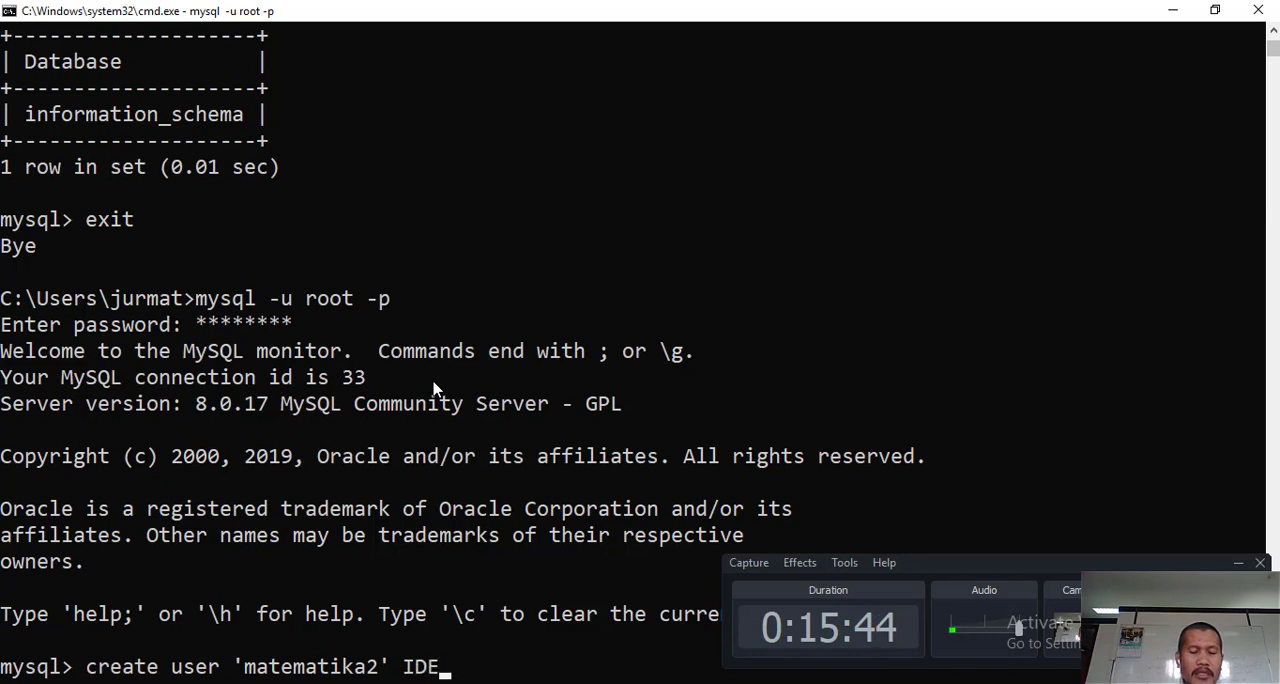
text(NTIFIED)
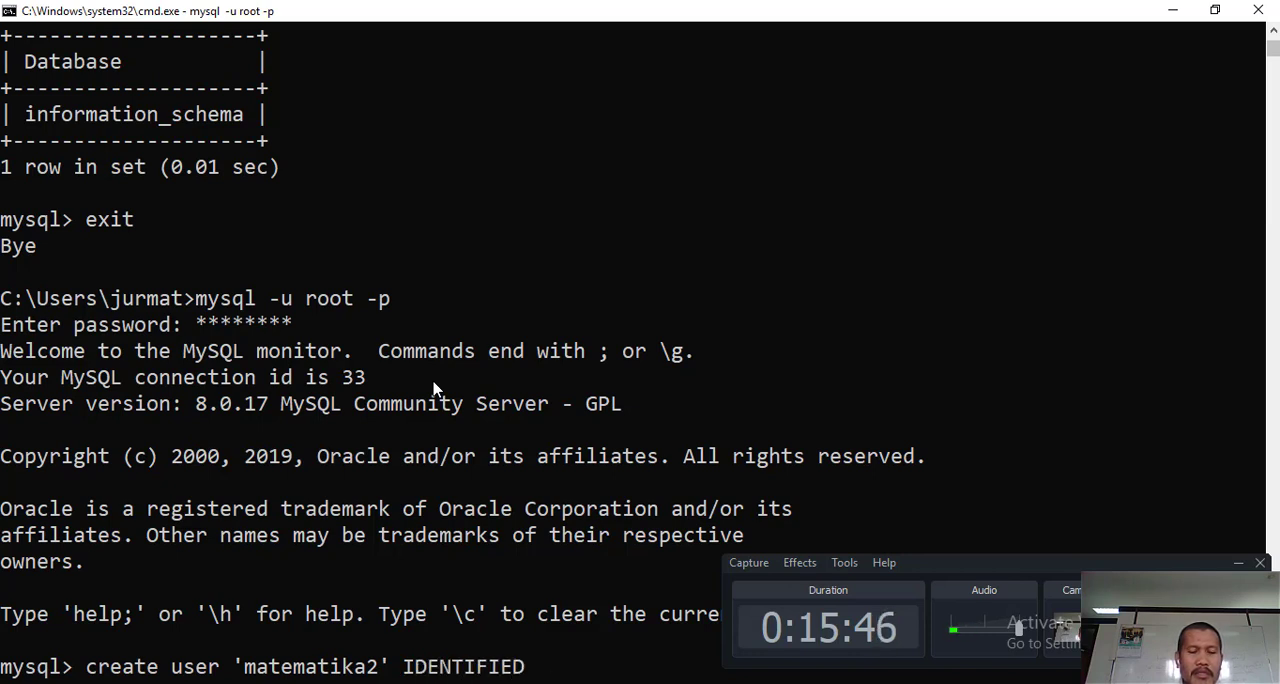
text( BY 'ra)
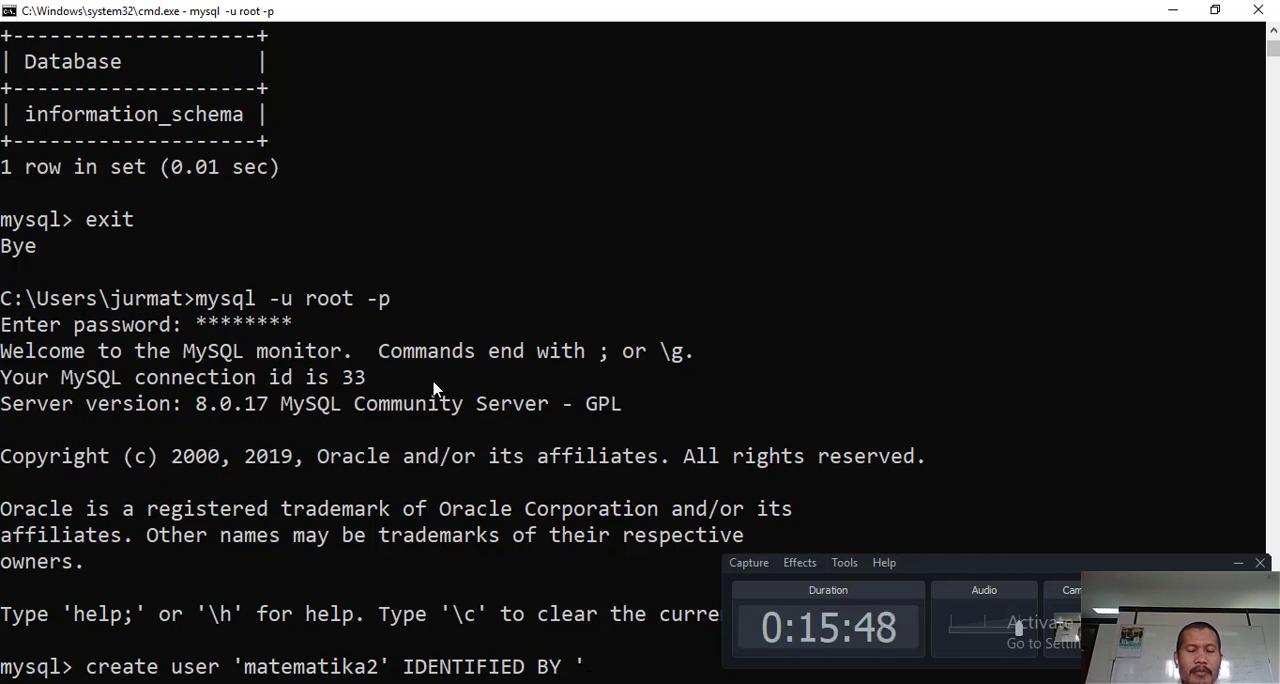
text(hasis)
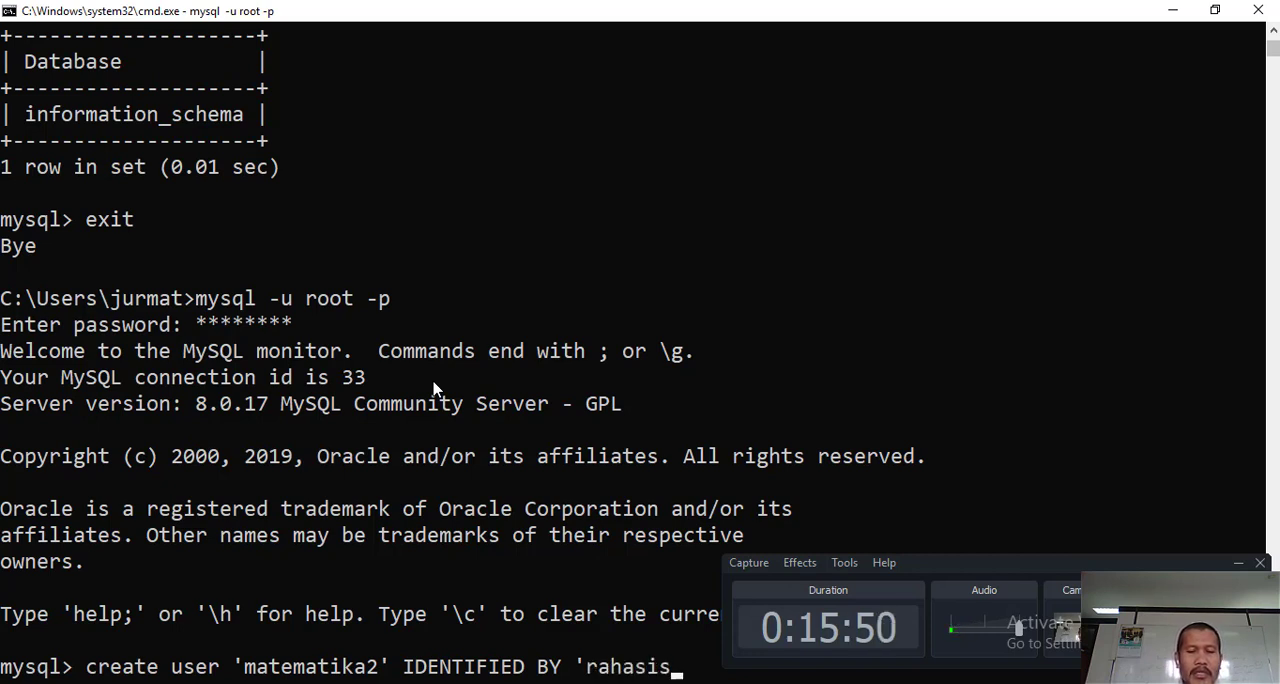
key(BackSpace)
text(a')
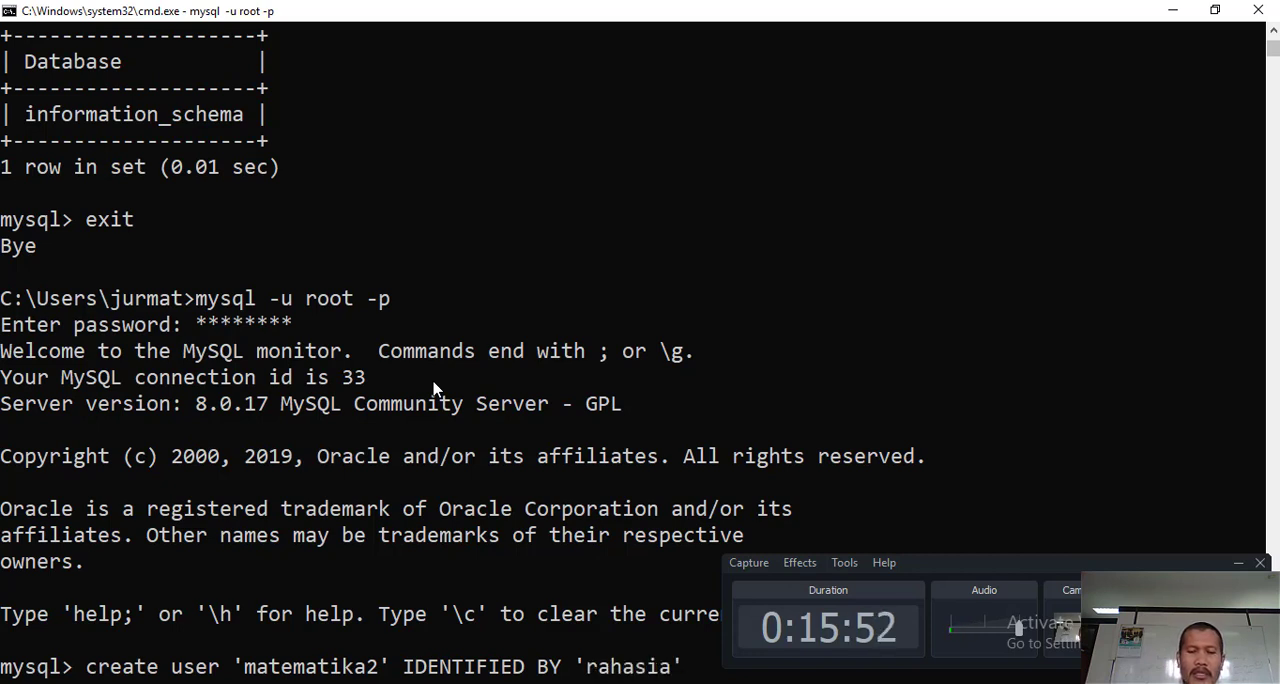
text(;)
key(Return)
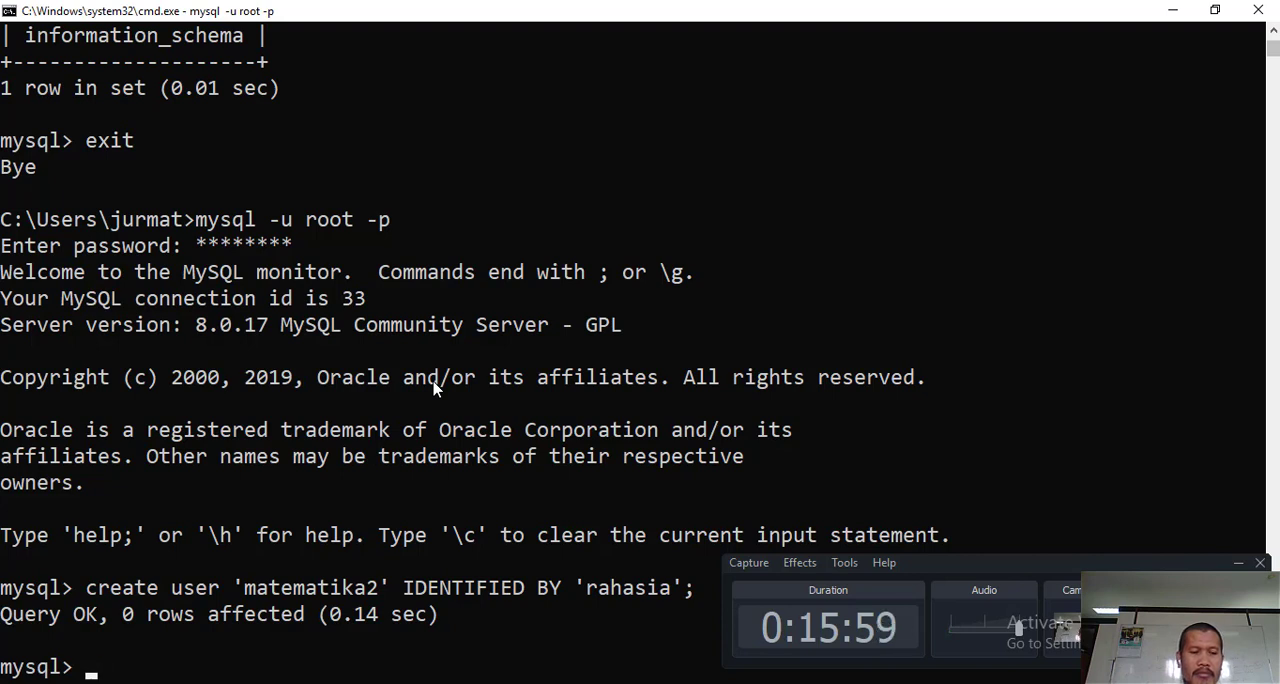
- Exit the root session and try to log in without a password, using "mysql -u matematika2"
text(exit)
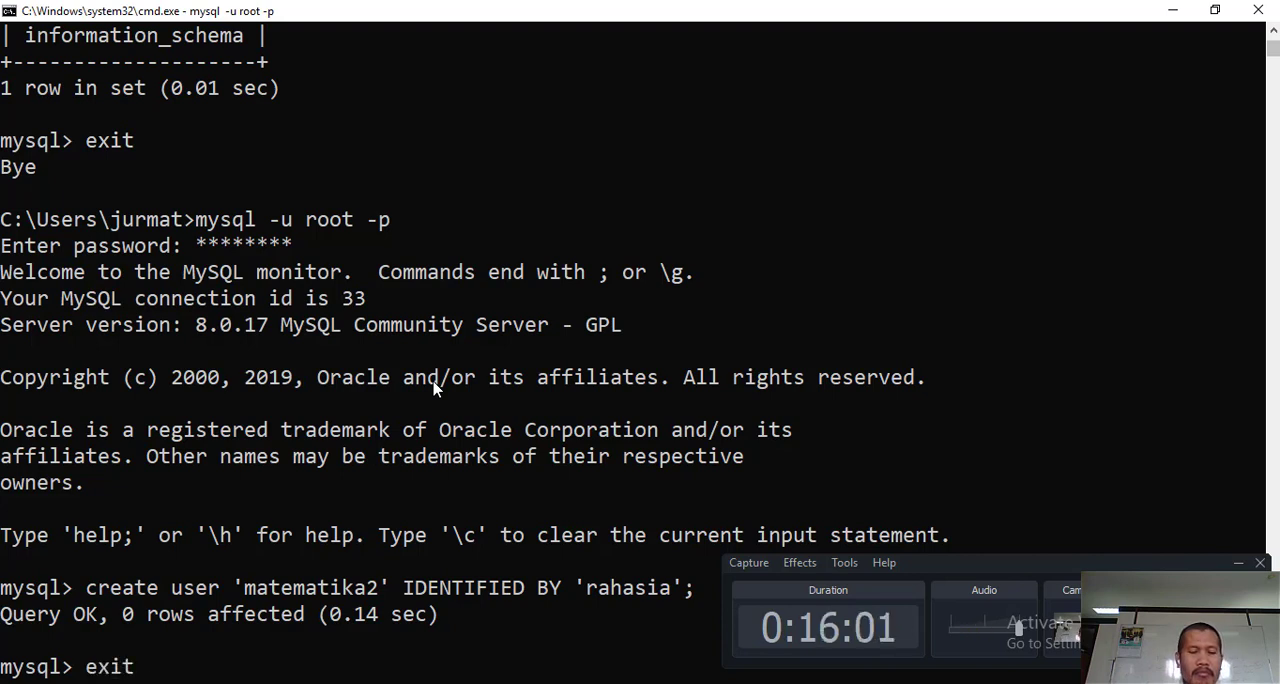
key(Return)
text(mysql)
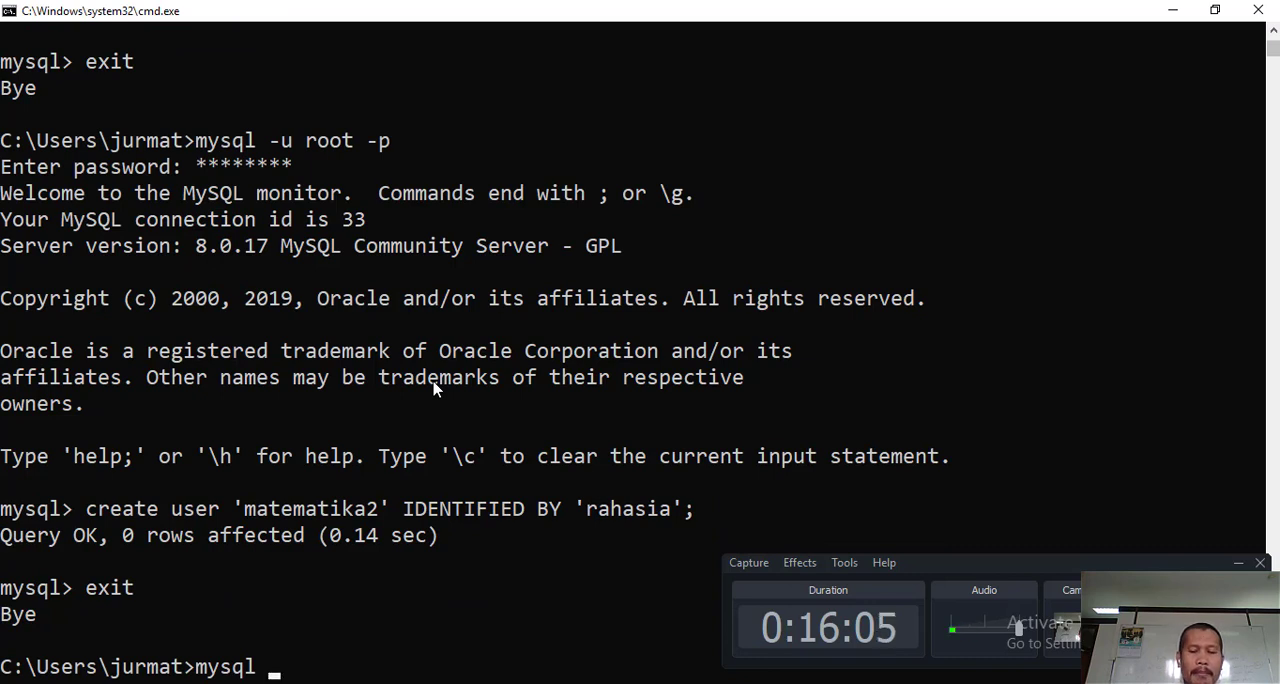
text( -u matemati)
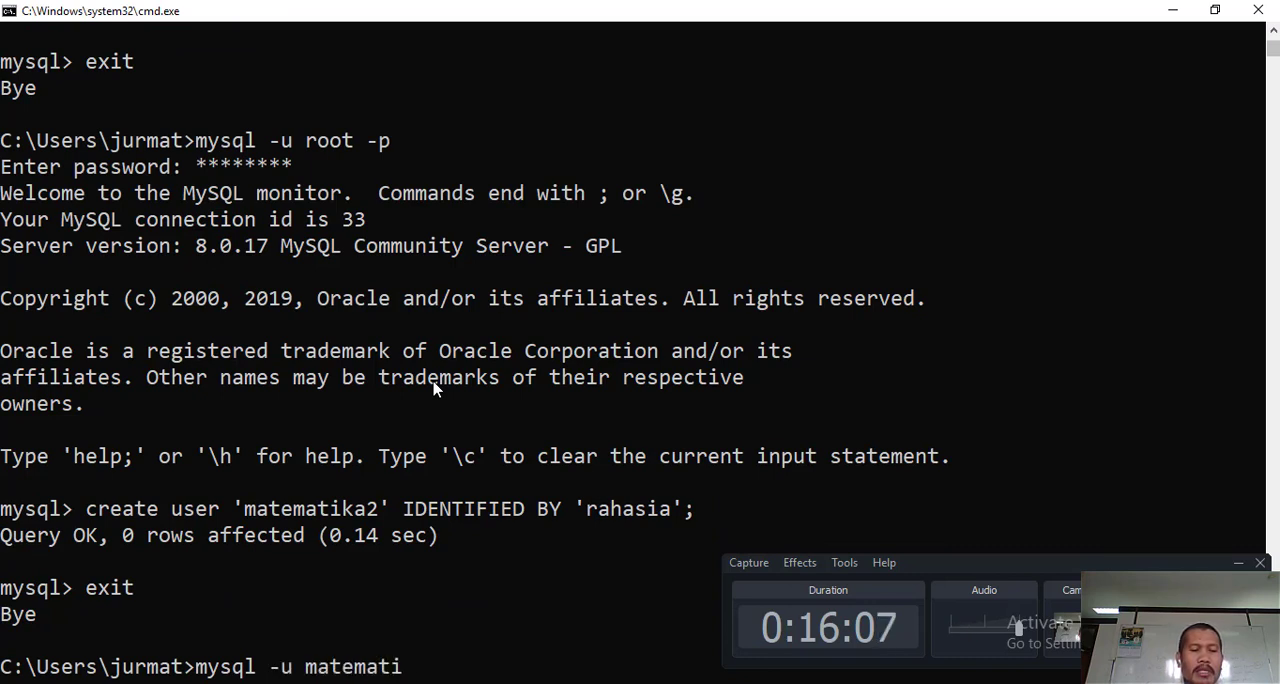
text(ka2)
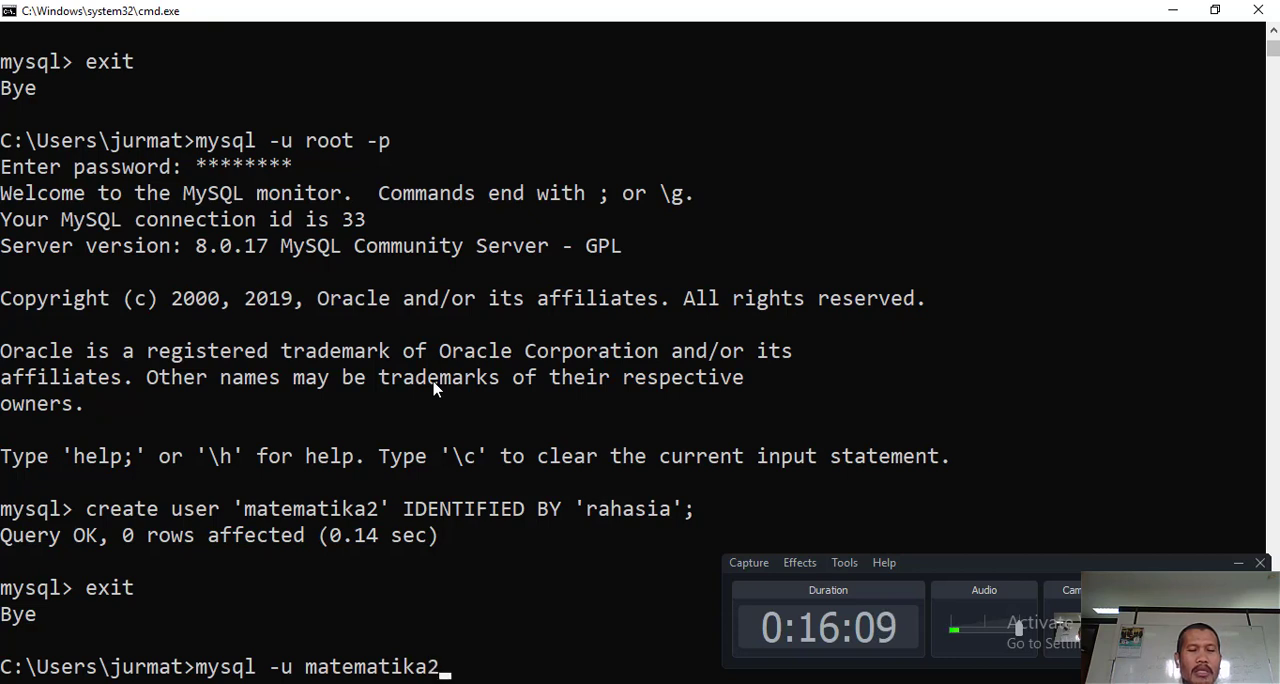
key(Return)
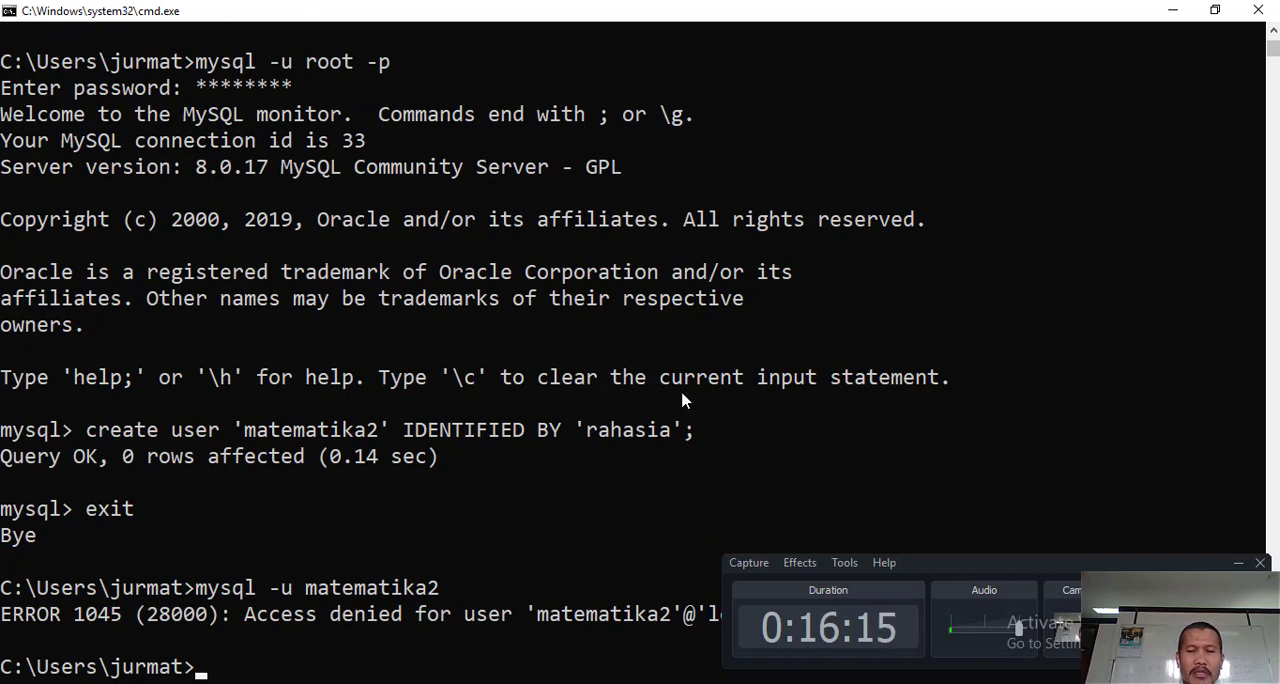
click(1238, 564)
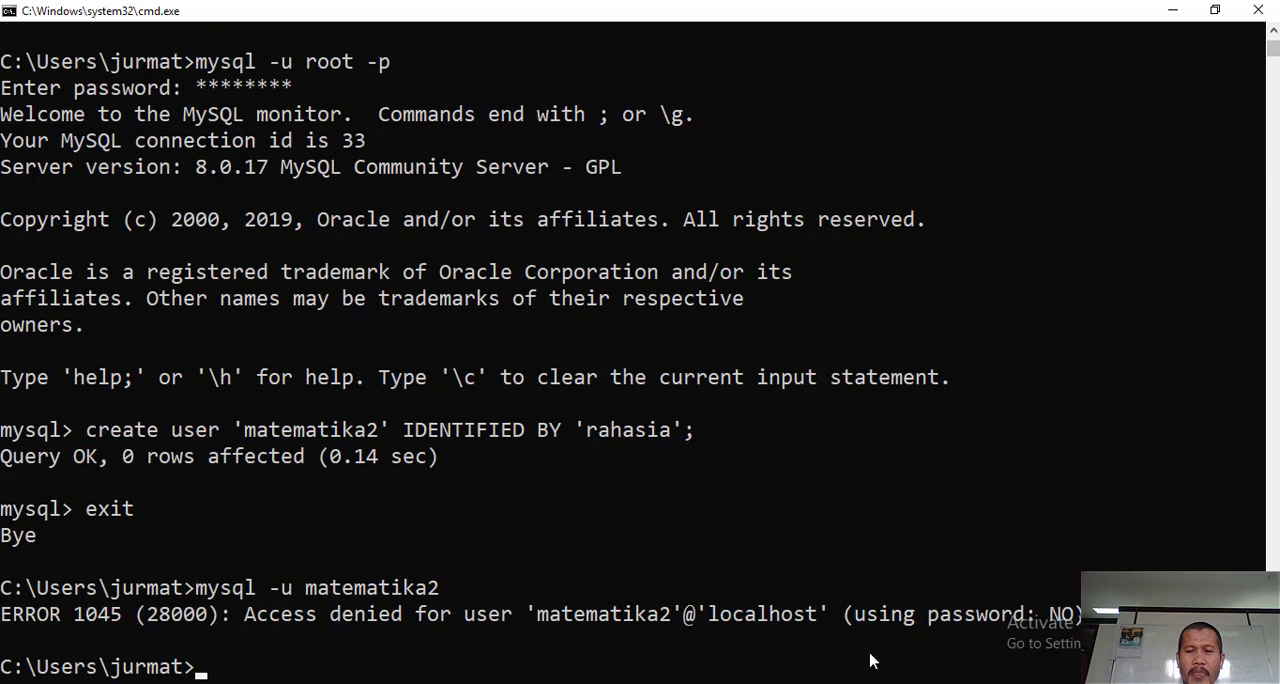
- Try to log in with "mysql -u matematika2 -p", entering the account password
key(Up)
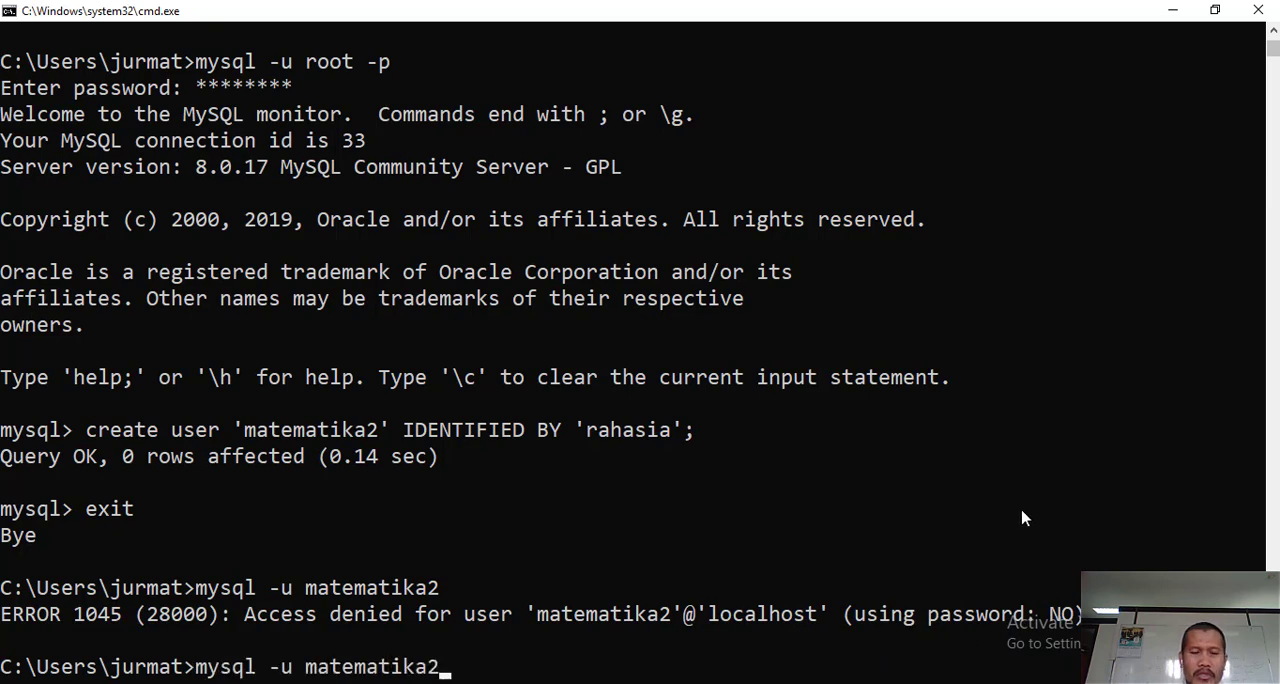
text(-p)
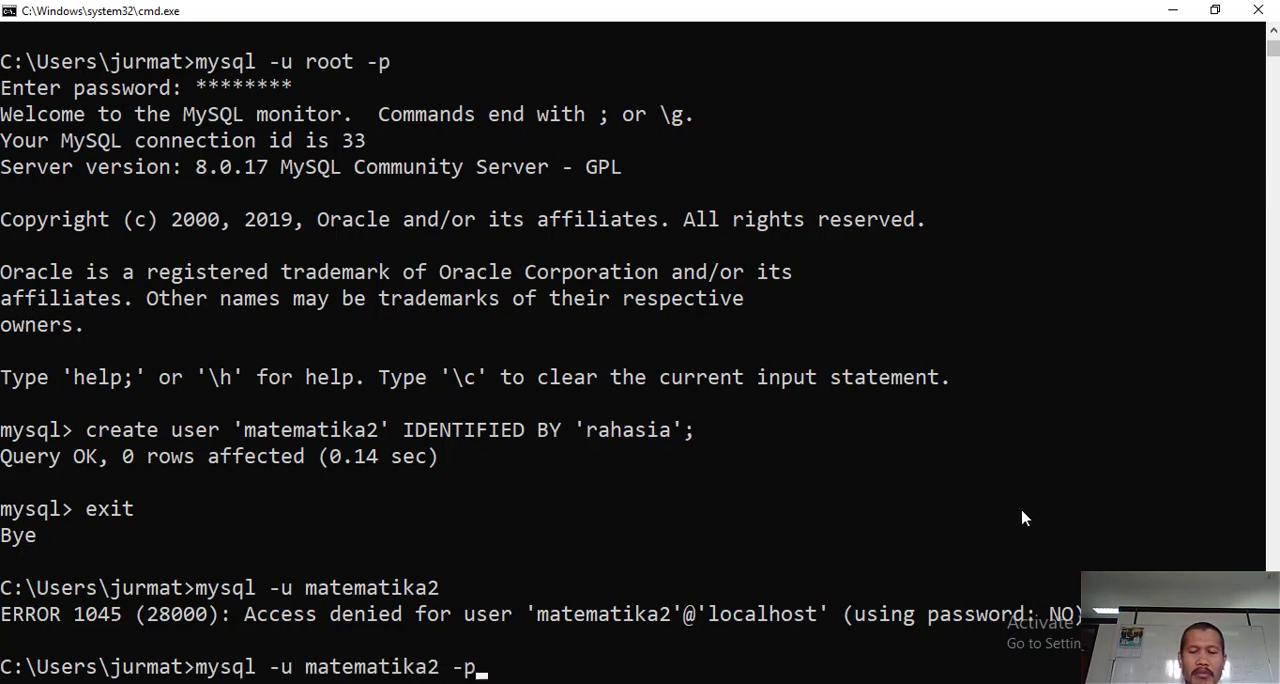
key(Return)
text(rahas)
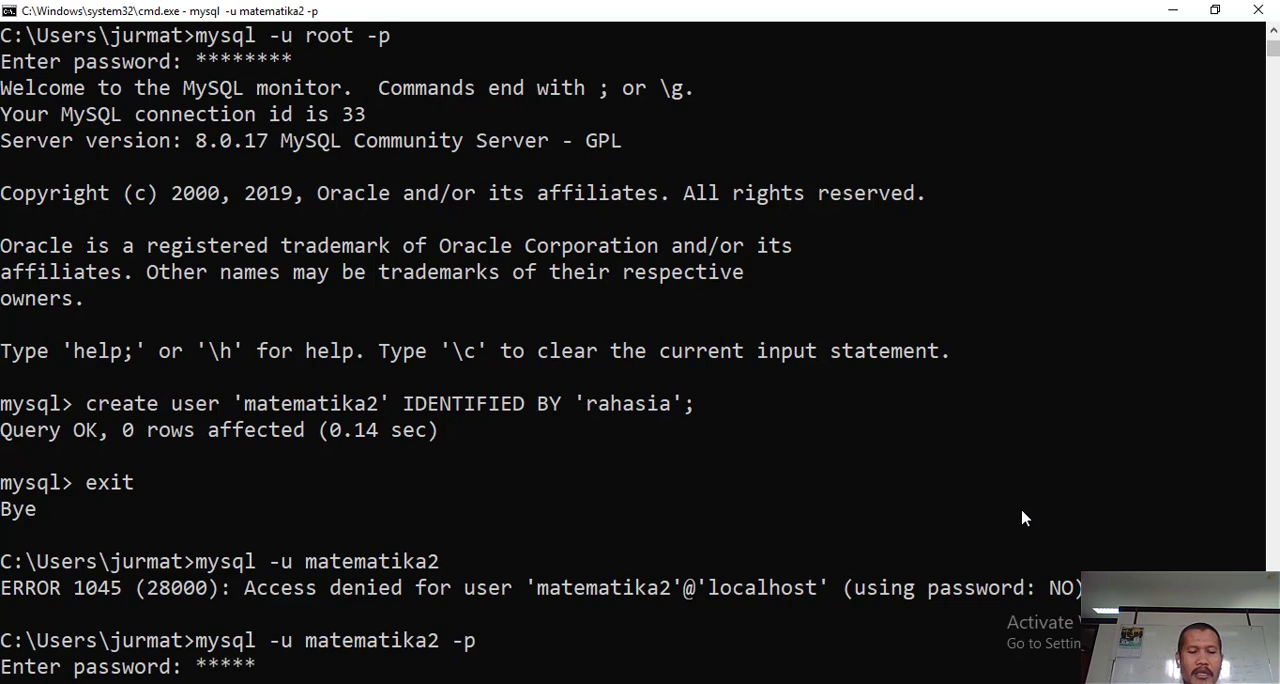
key(BackSpace)
key(BackSpace)
key(BackSpace)
key(BackSpace)
key(BackSpace)
key(BackSpace)
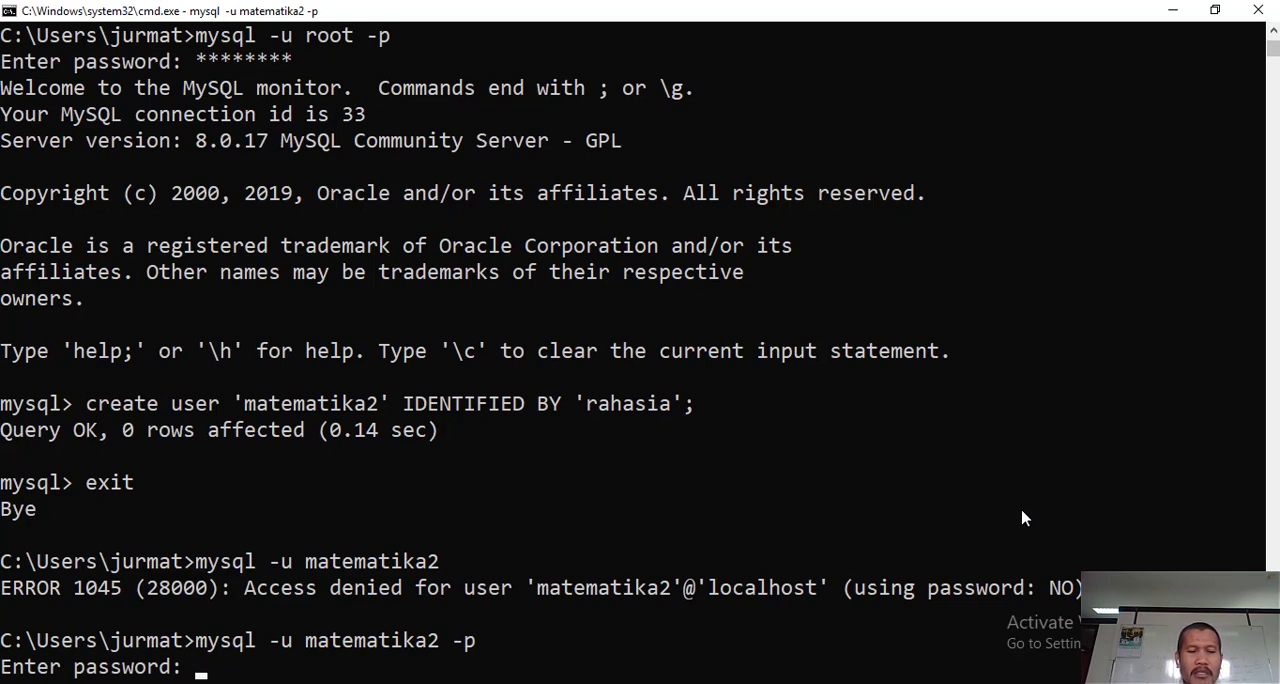
text(rahasia;)
key(Return)
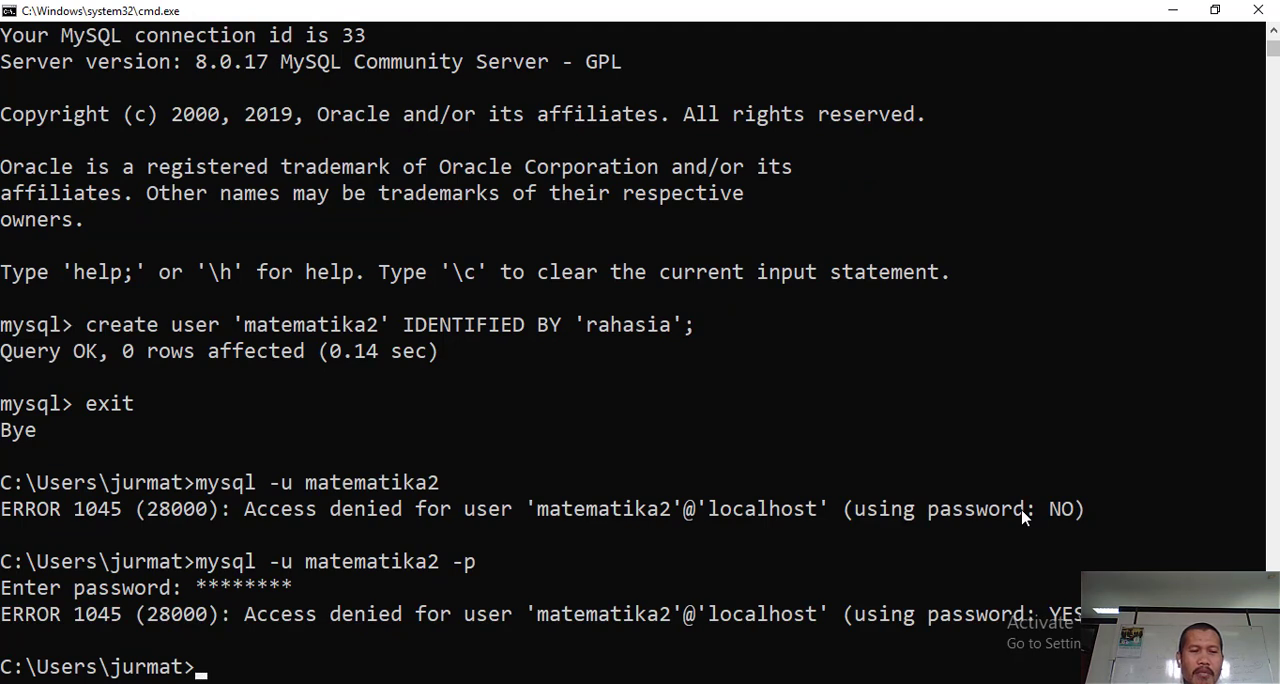
- Repeat the "mysql -u matematika2 -p" login and enter the correct account password
key(Up)
key(Return)
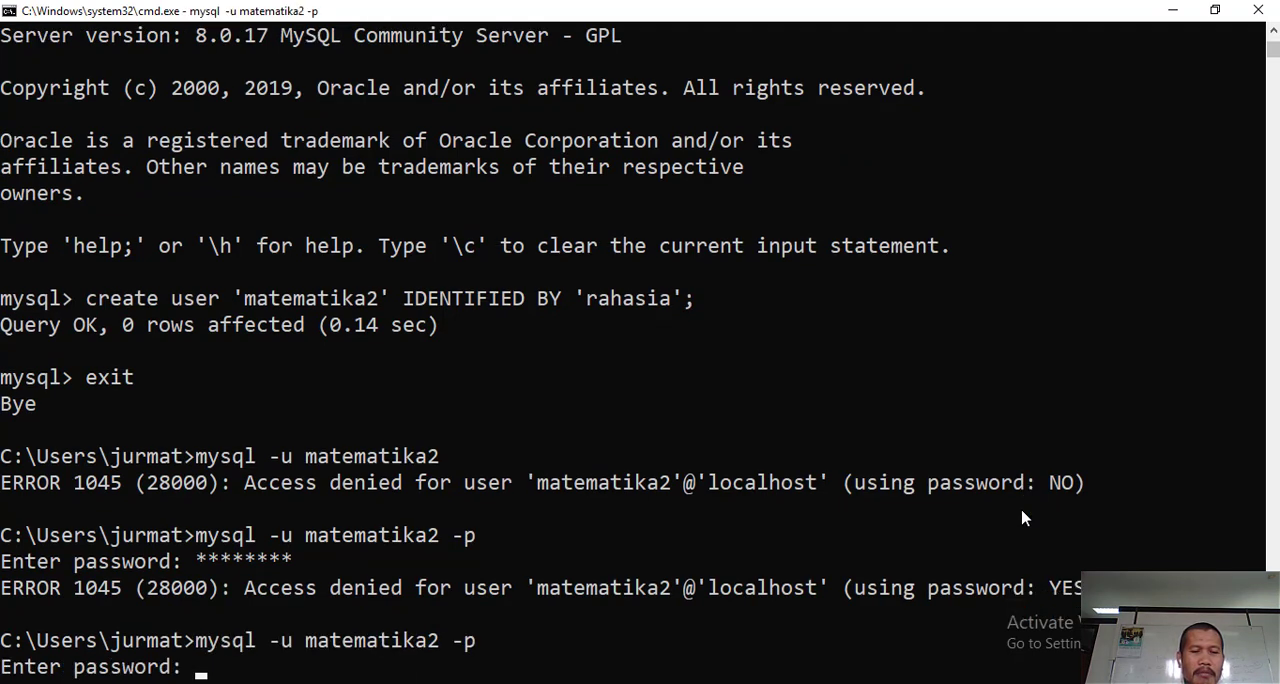
text(rahas)
key(BackSpace)
key(BackSpace)
key(BackSpace)
key(BackSpace)
key(BackSpace)
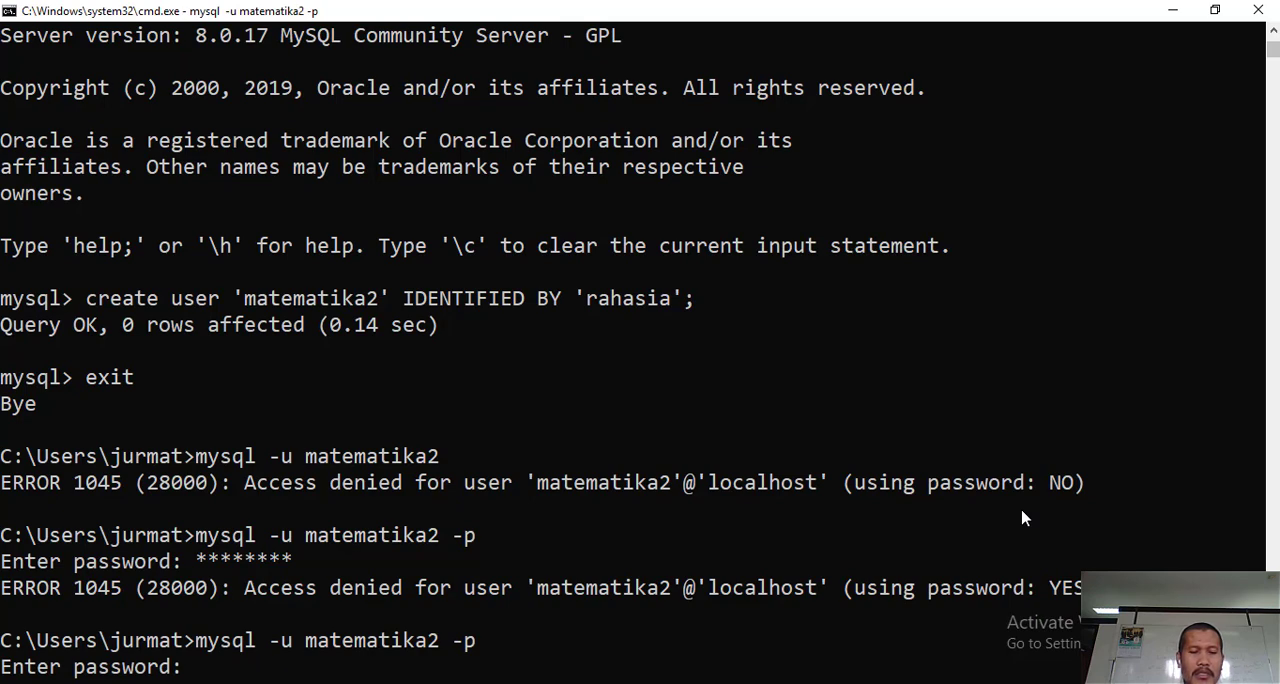
text(hasia)
key(Return)
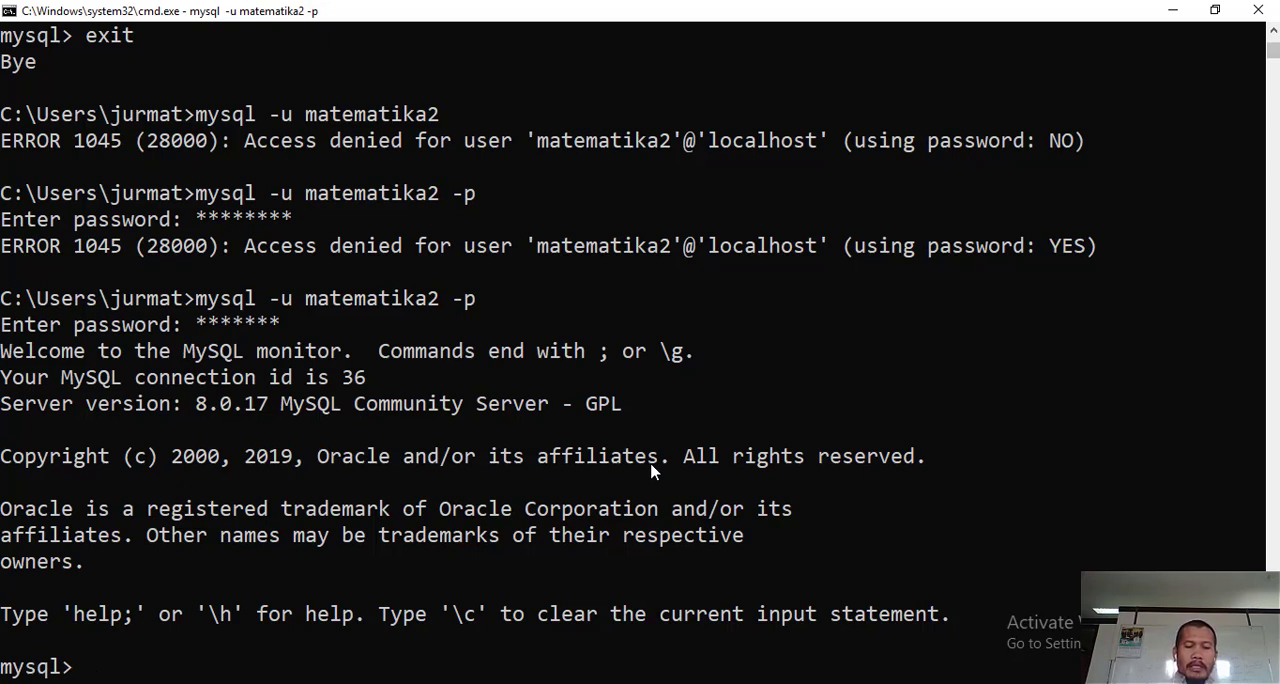
- Try to delete the other user from the matematika2 session with "drop user 'matematika1';"
text(drop)
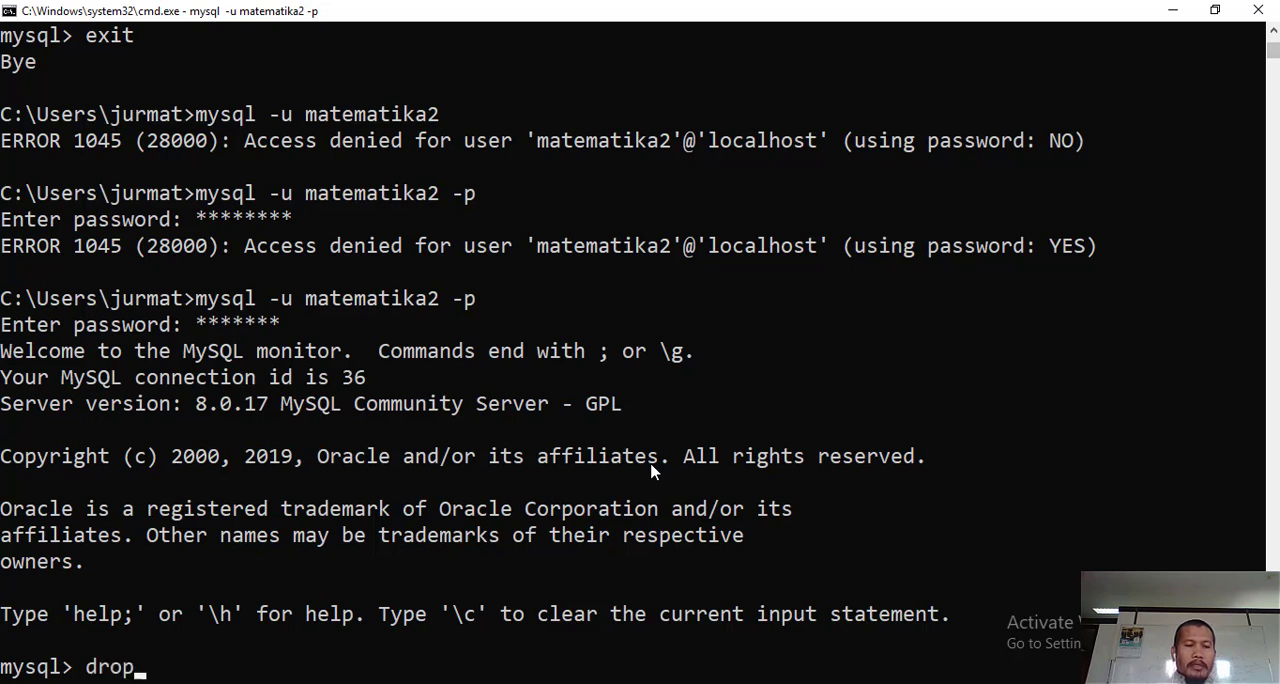
text( user)
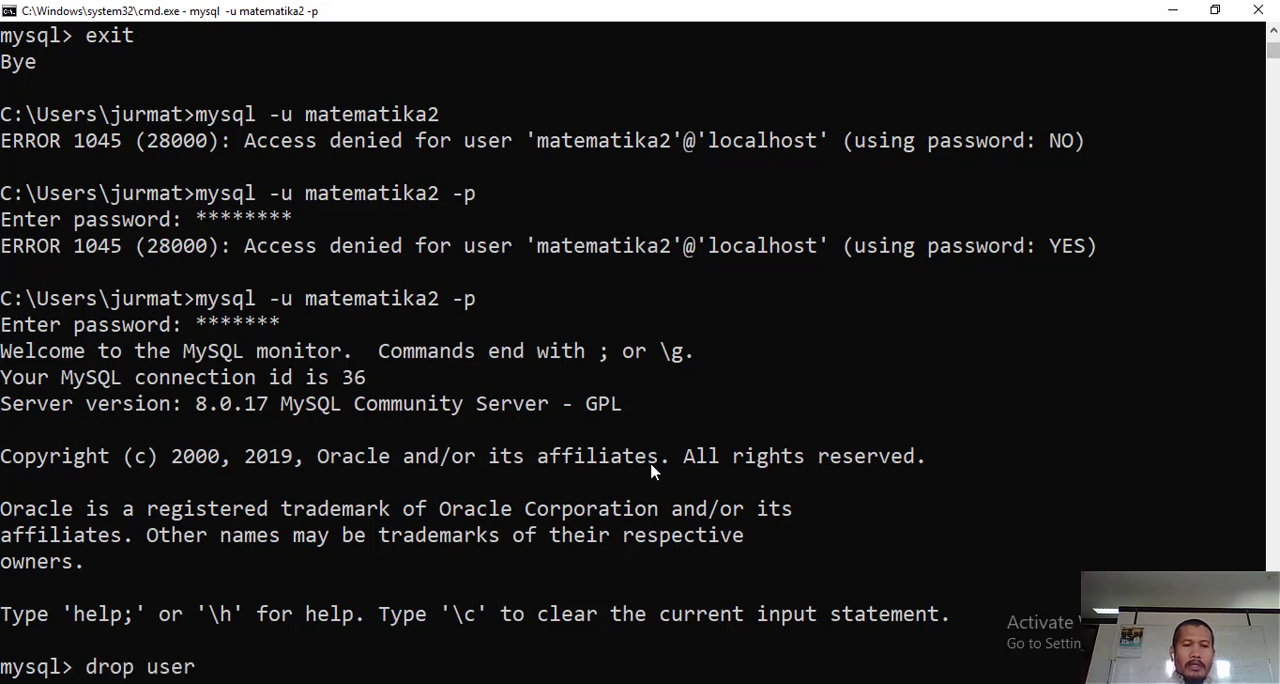
text( 'mat)
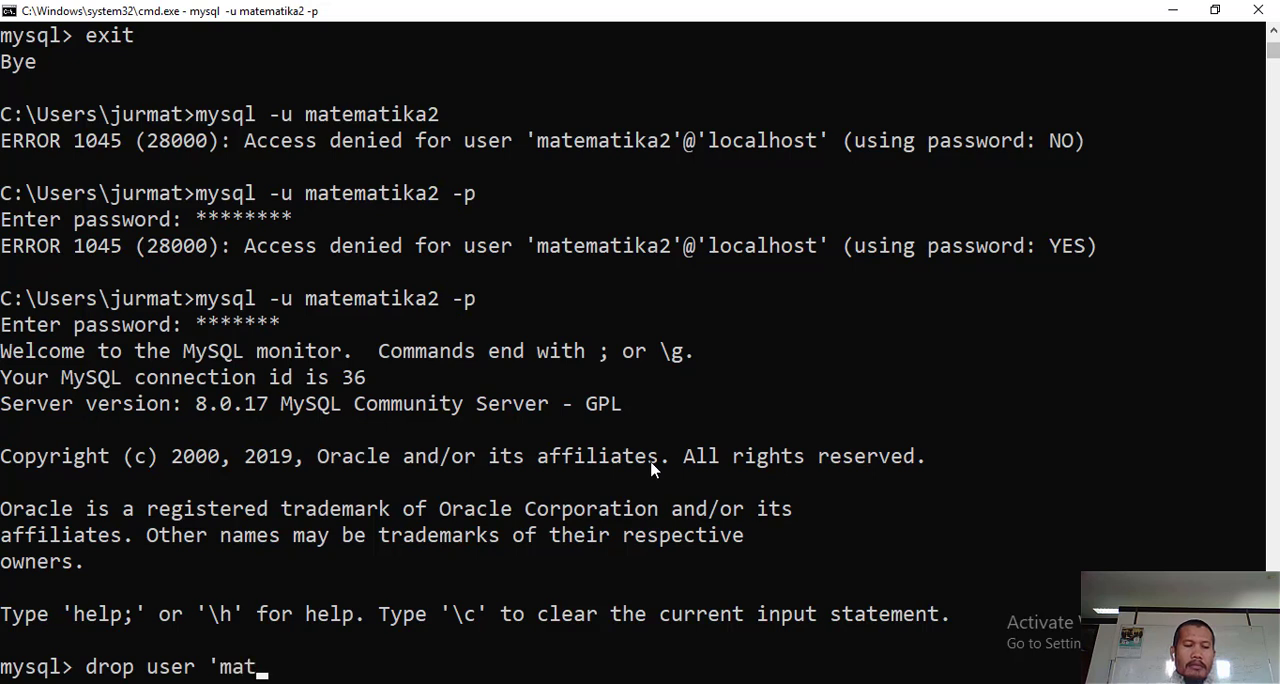
text(emati)
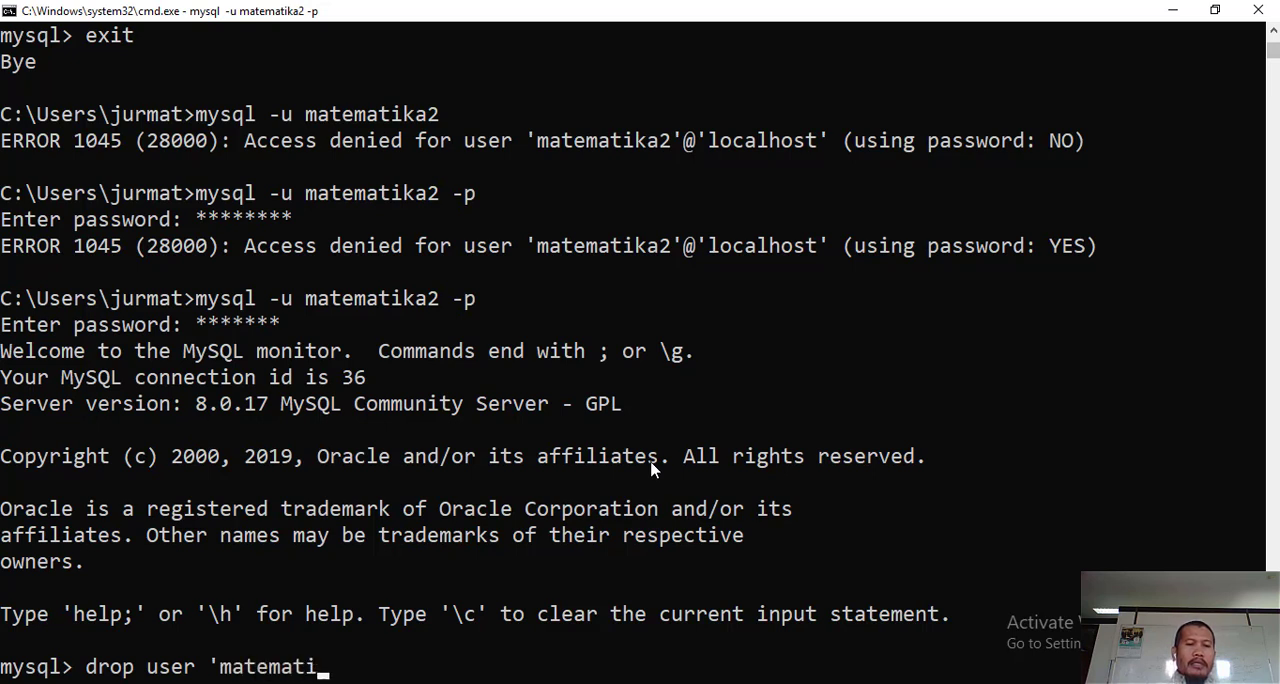
text(ka1')
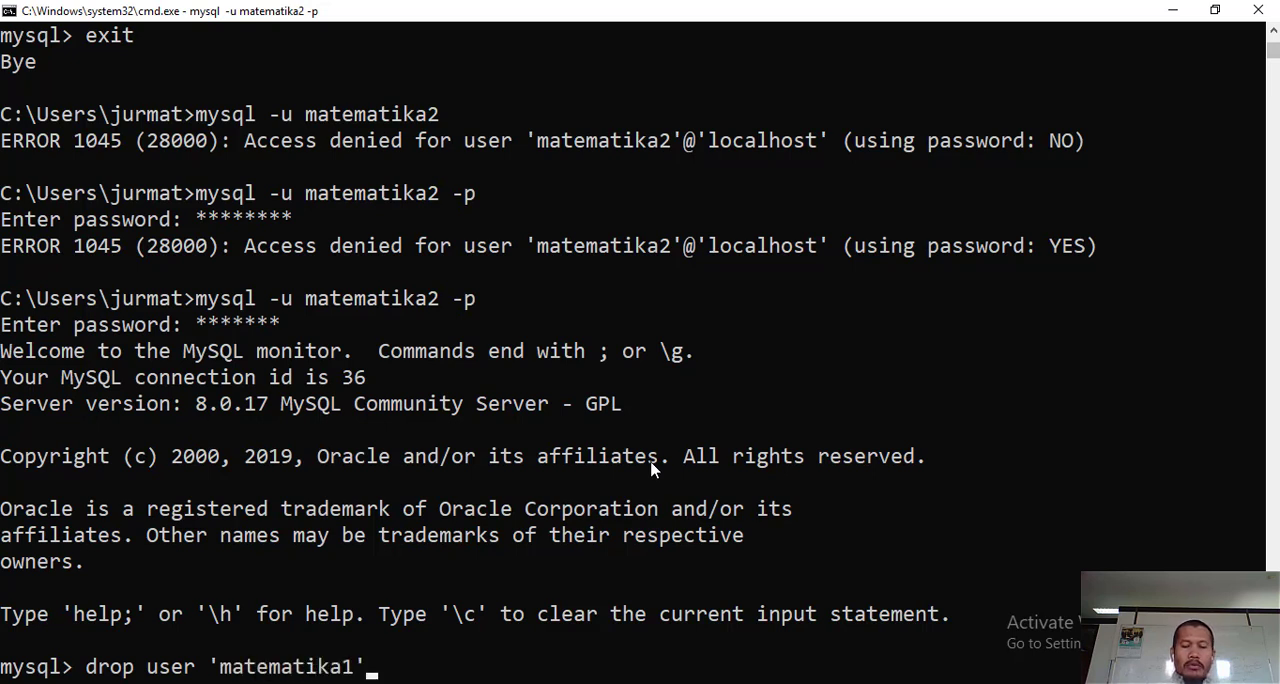
text(;)
key(Return)
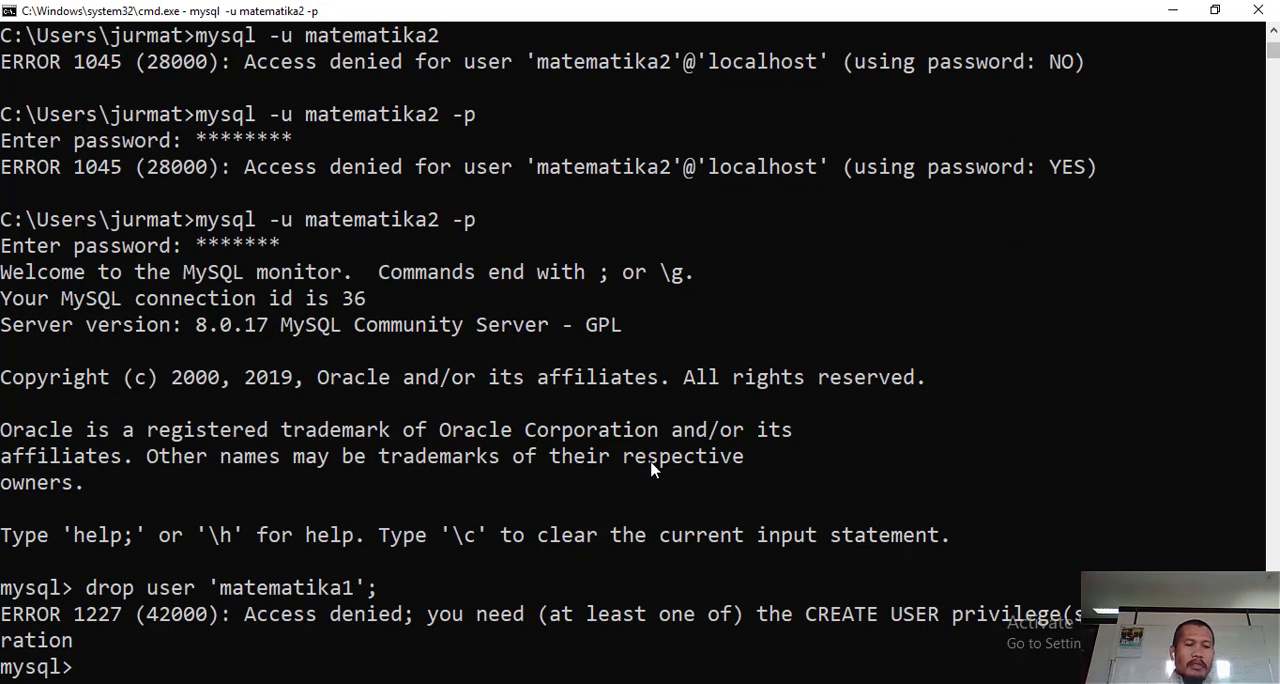
- Try to switch to the superuser inside the MySQL session with "su -", ending the statement with a semicolon
text(su -)
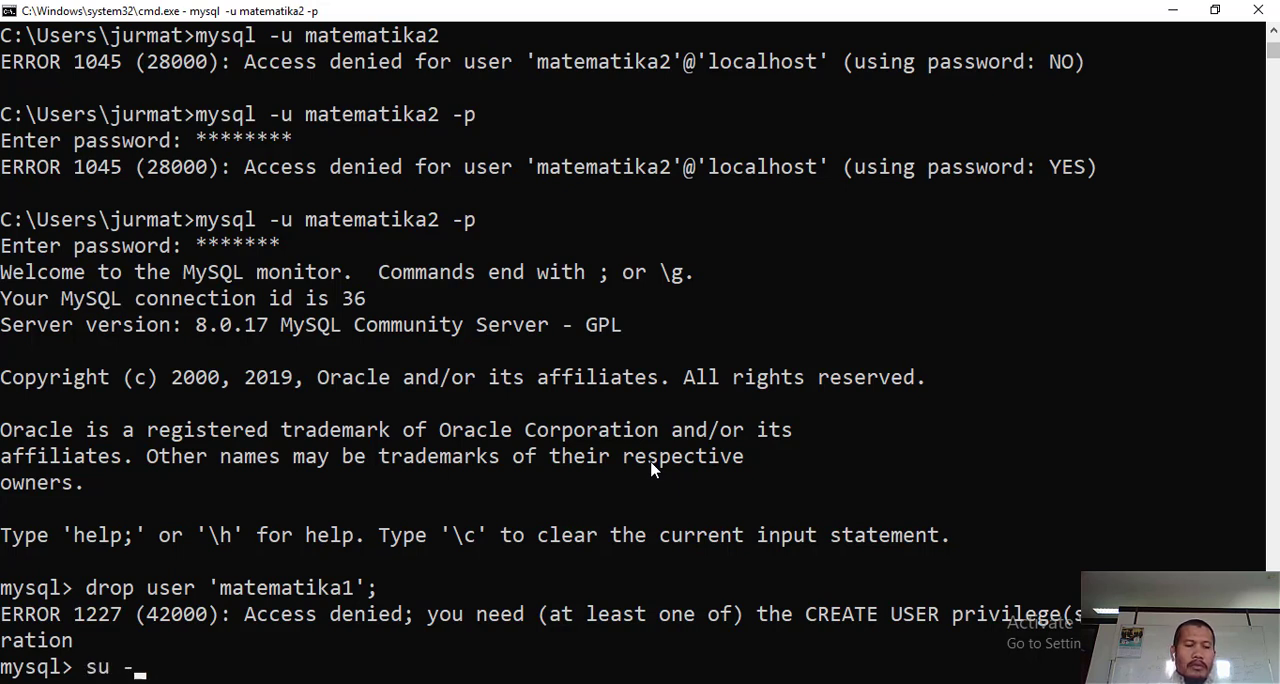
key(Return)
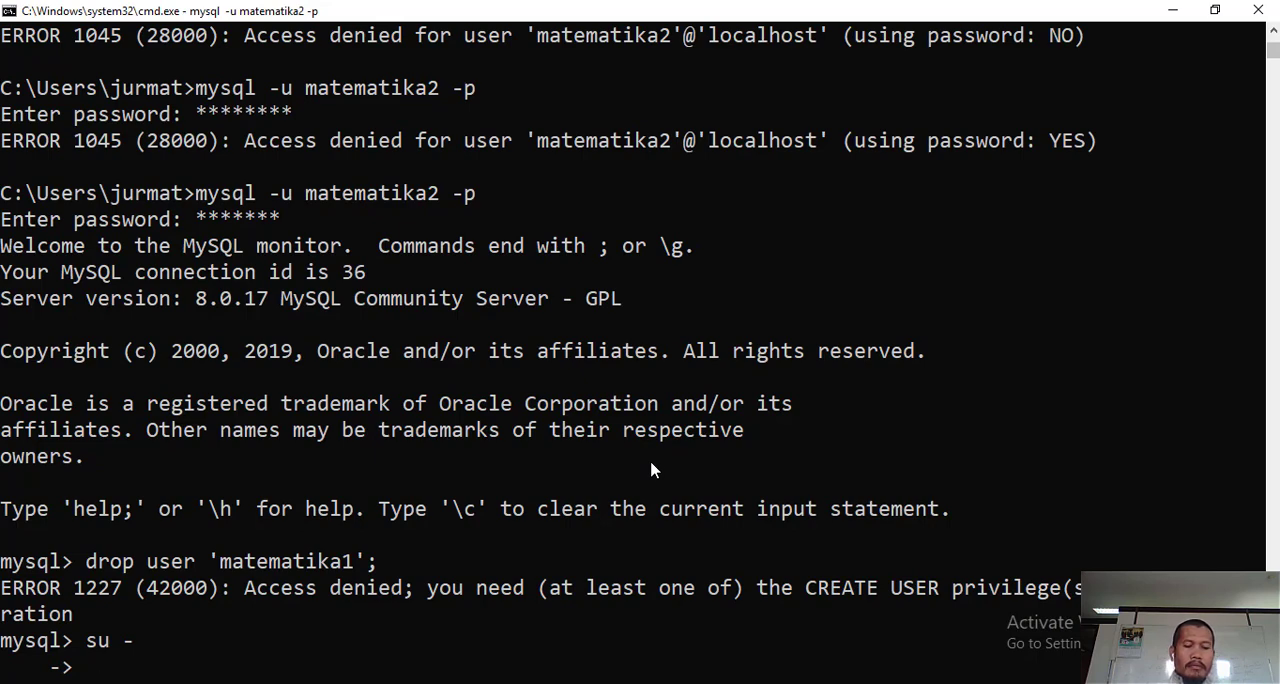
text(;)
key(Return)
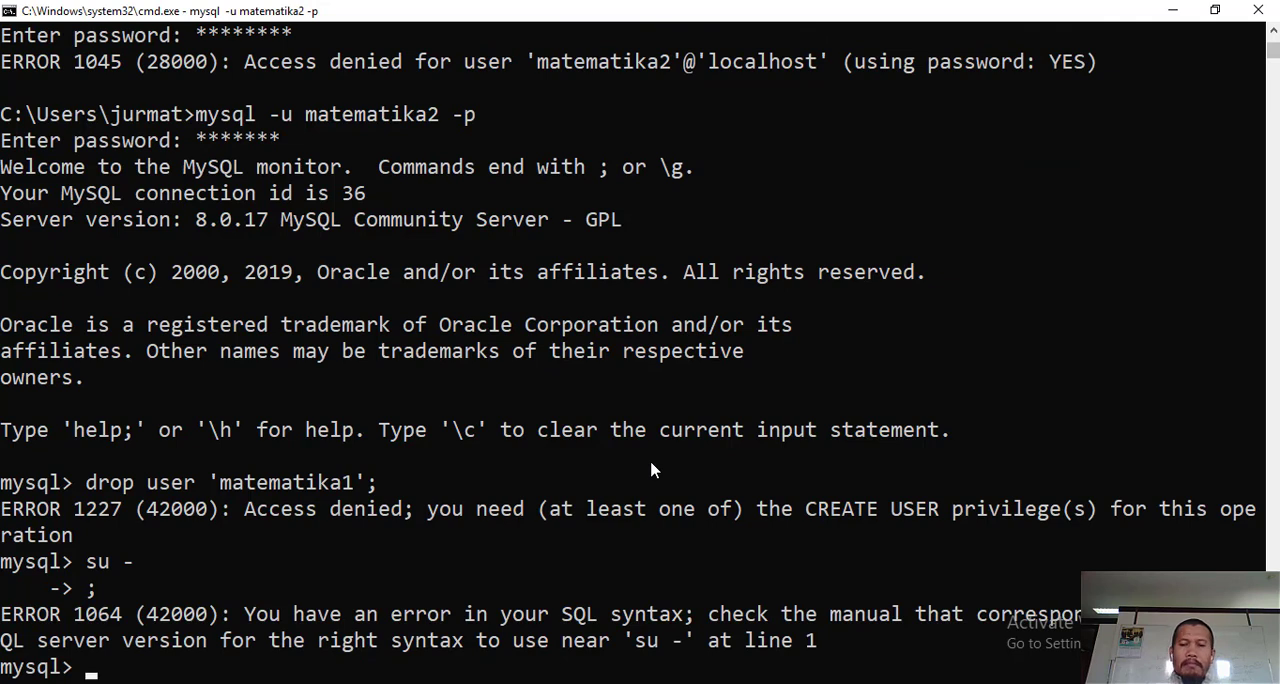
- Exit the matematika2 MySQL session and log in as root with "mysql -u root -p", entering the root password
text(exit)
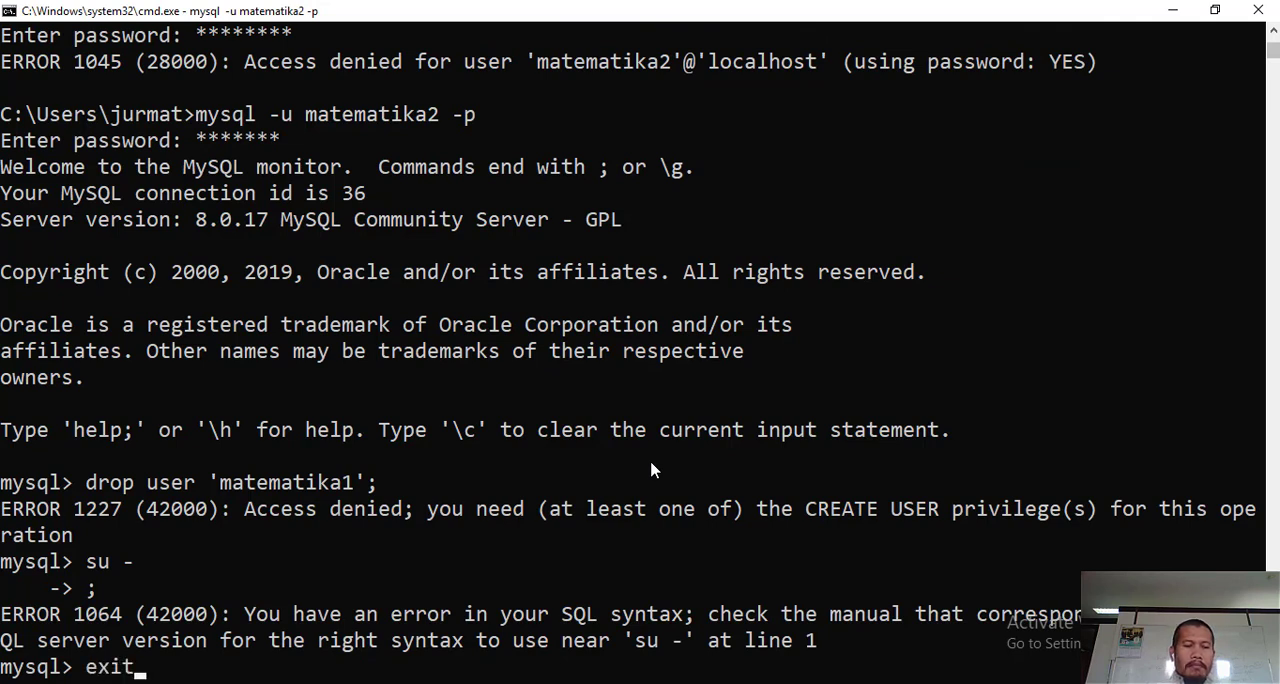
key(Return)
key(Up)
key(Up)
key(Up)
key(Up)
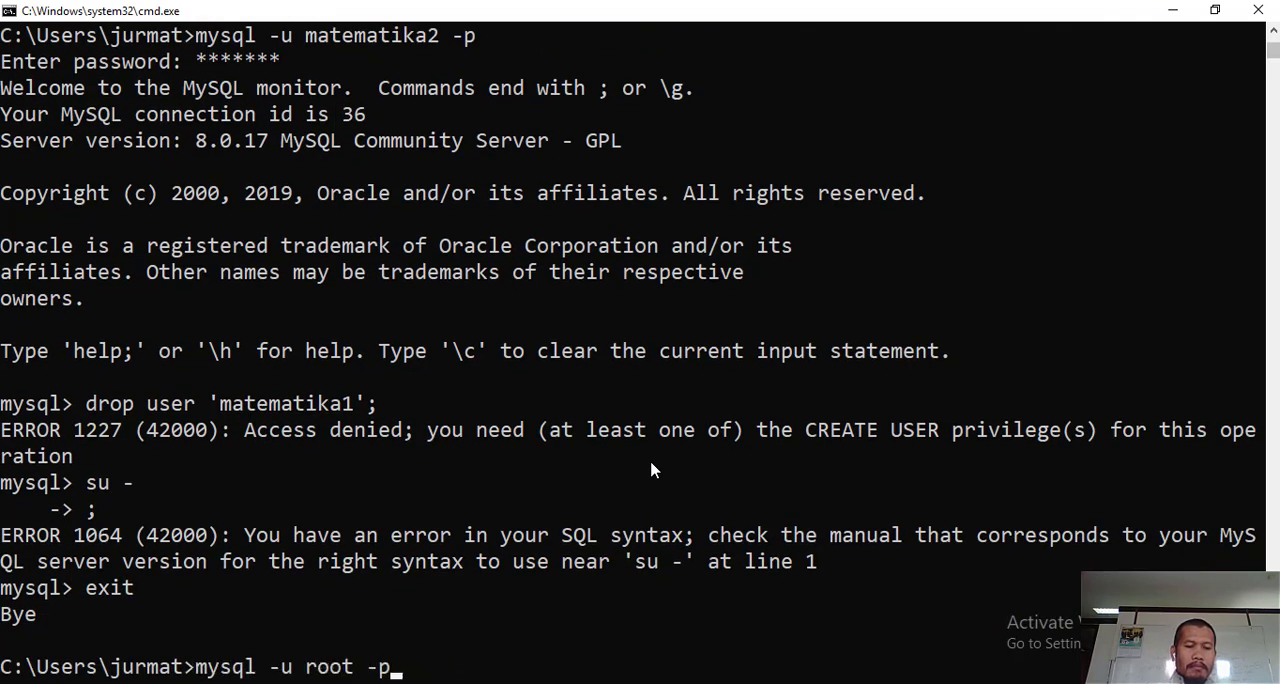
key(Down)
key(Return)
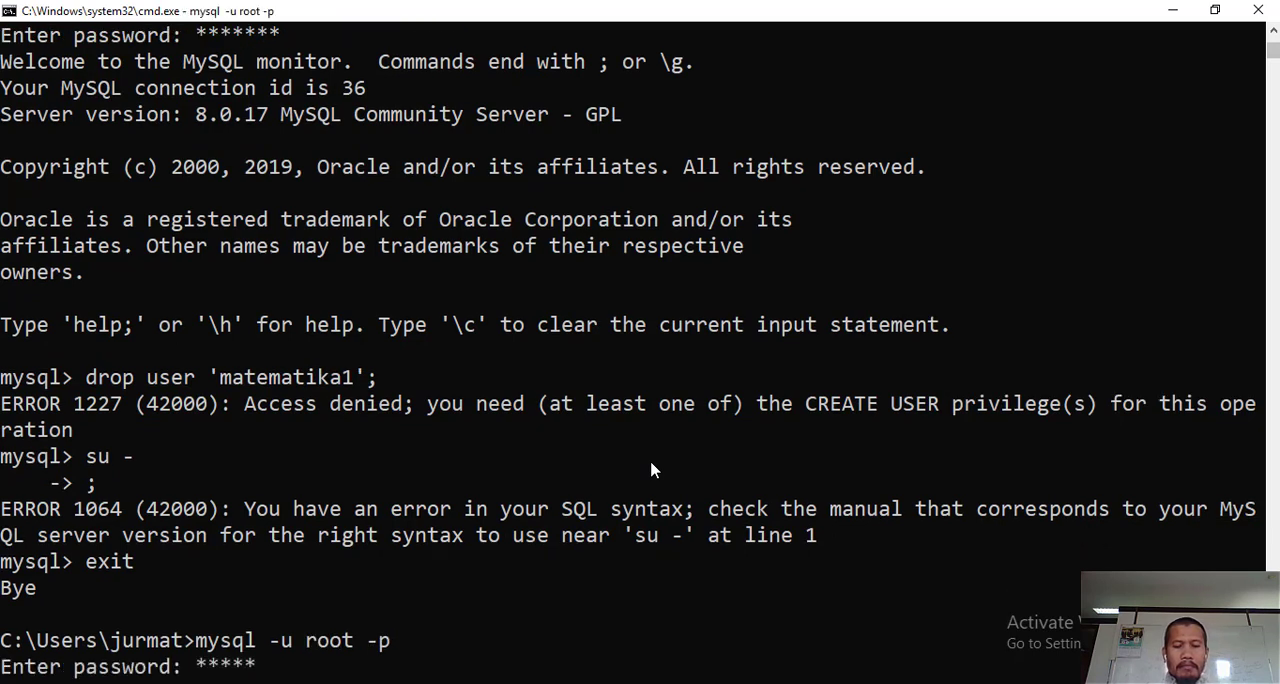
key(Return)
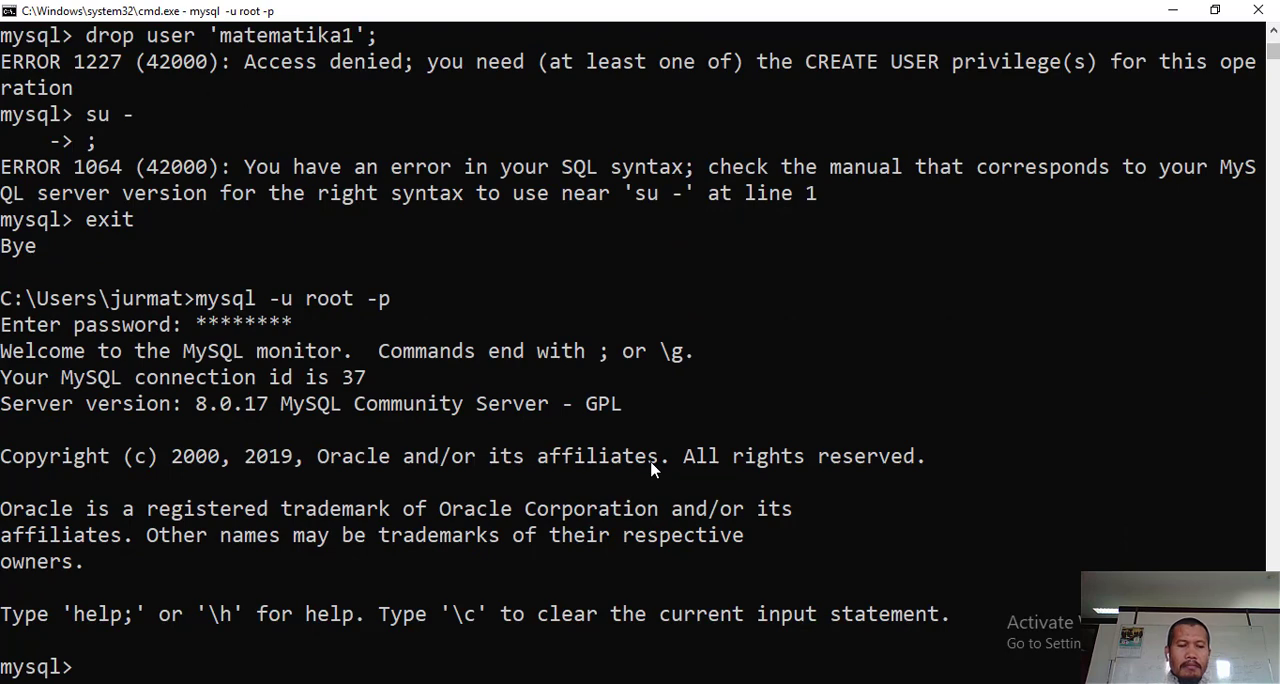
- Check the DROP USER example in the Notepad notes, and delete the user from the Command Prompt's root session with "drop user matematika1;"
key(alt+Tab)
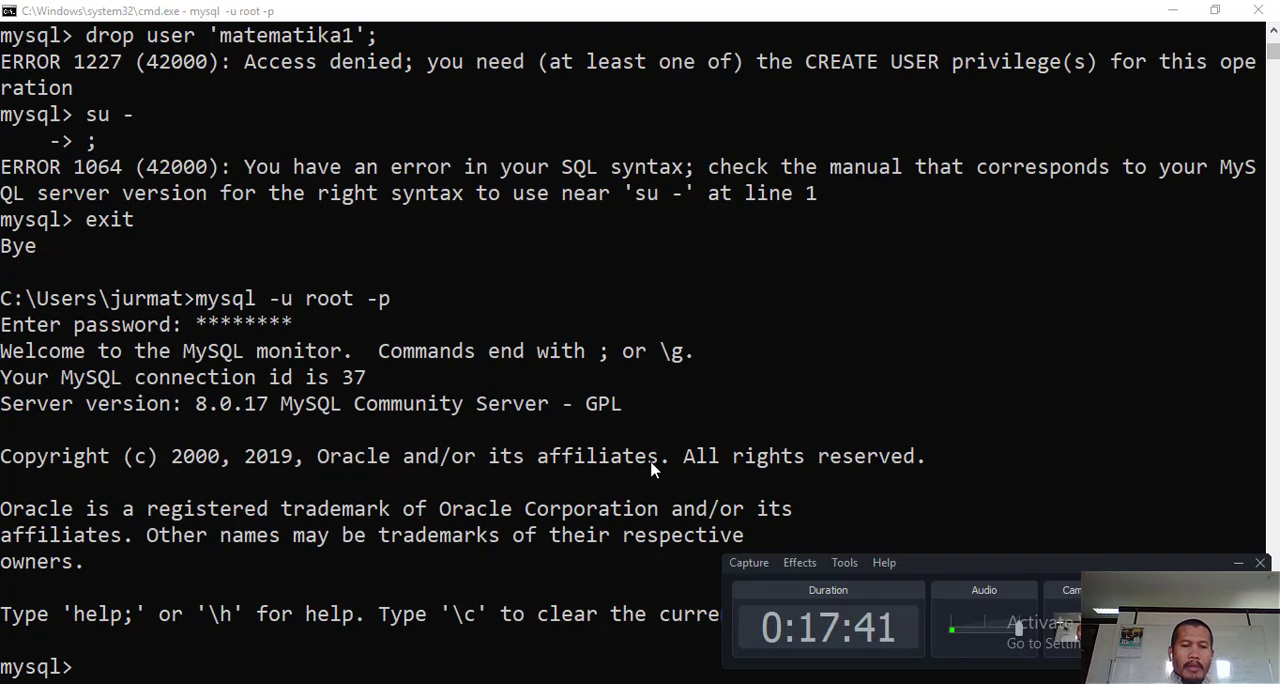
key(alt+Tab)
key(alt+Tab)
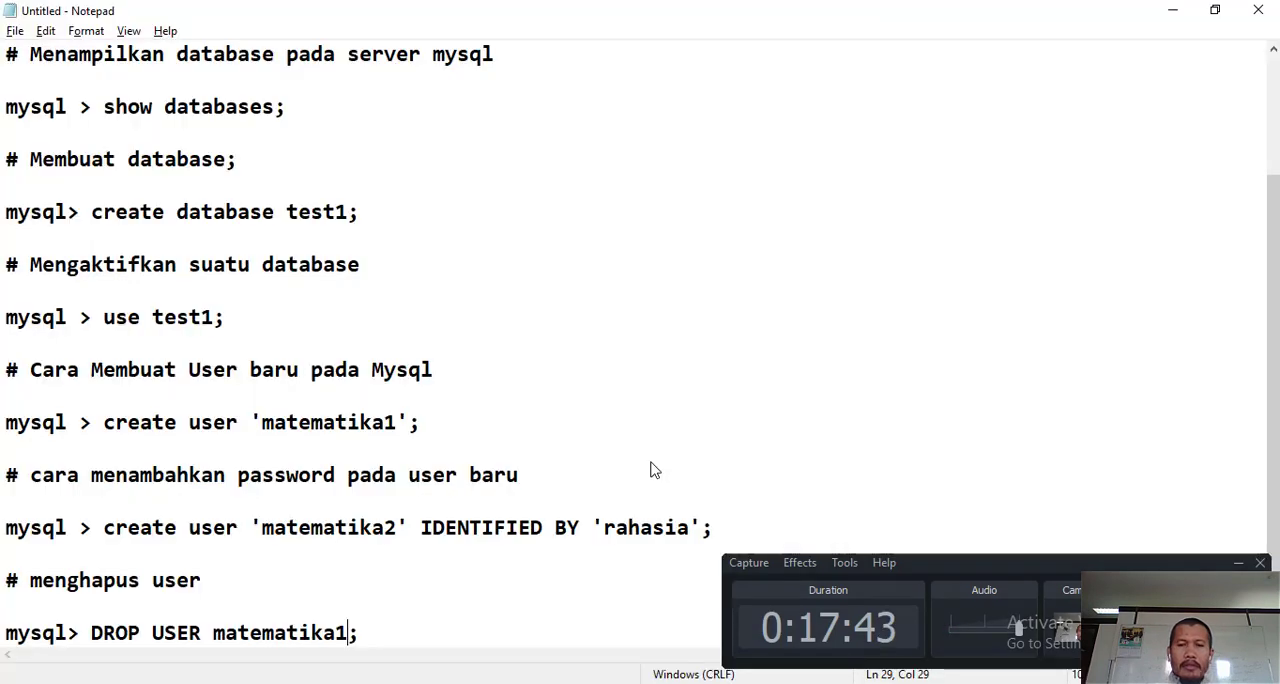
key(alt+Tab)
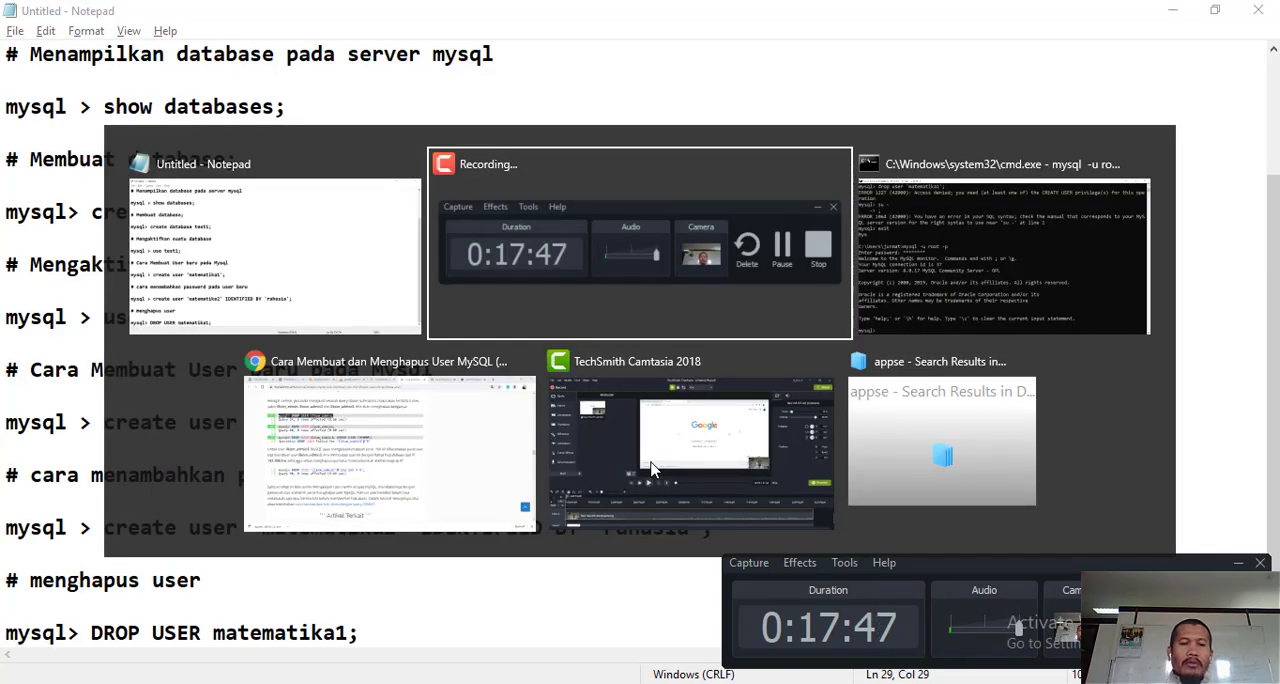
key(alt+Tab)
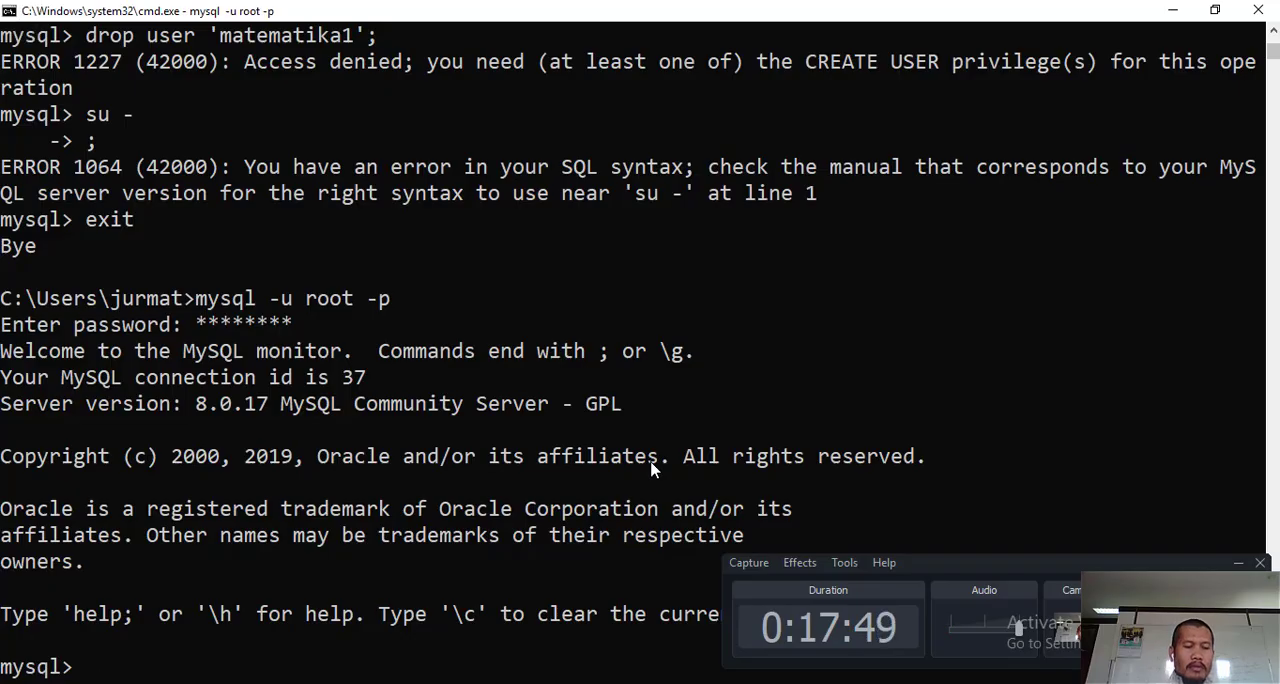
text(dr)
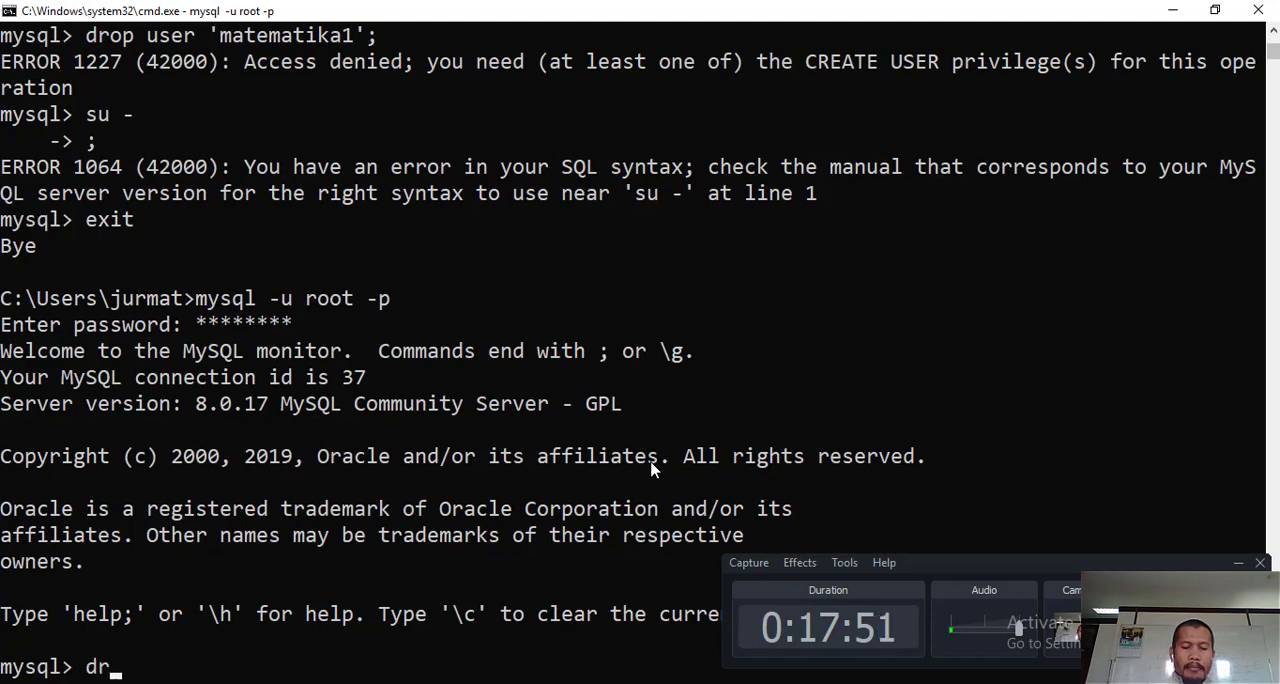
text(op use)
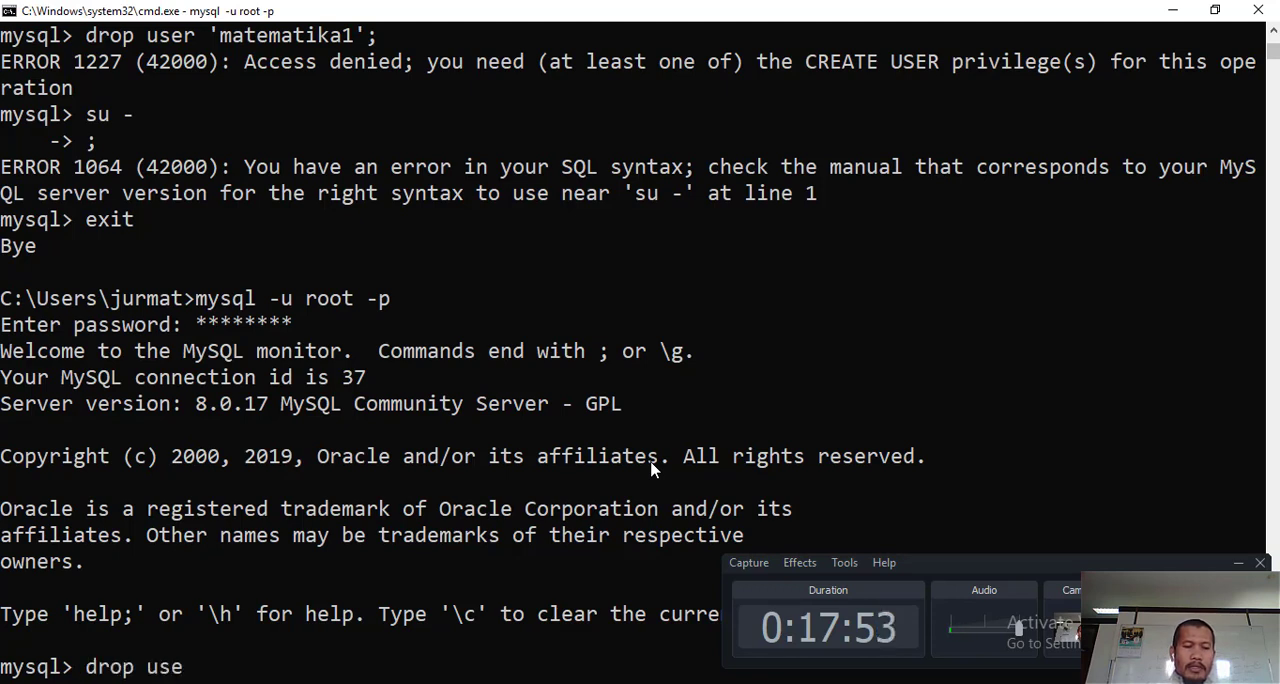
text(r mateik)
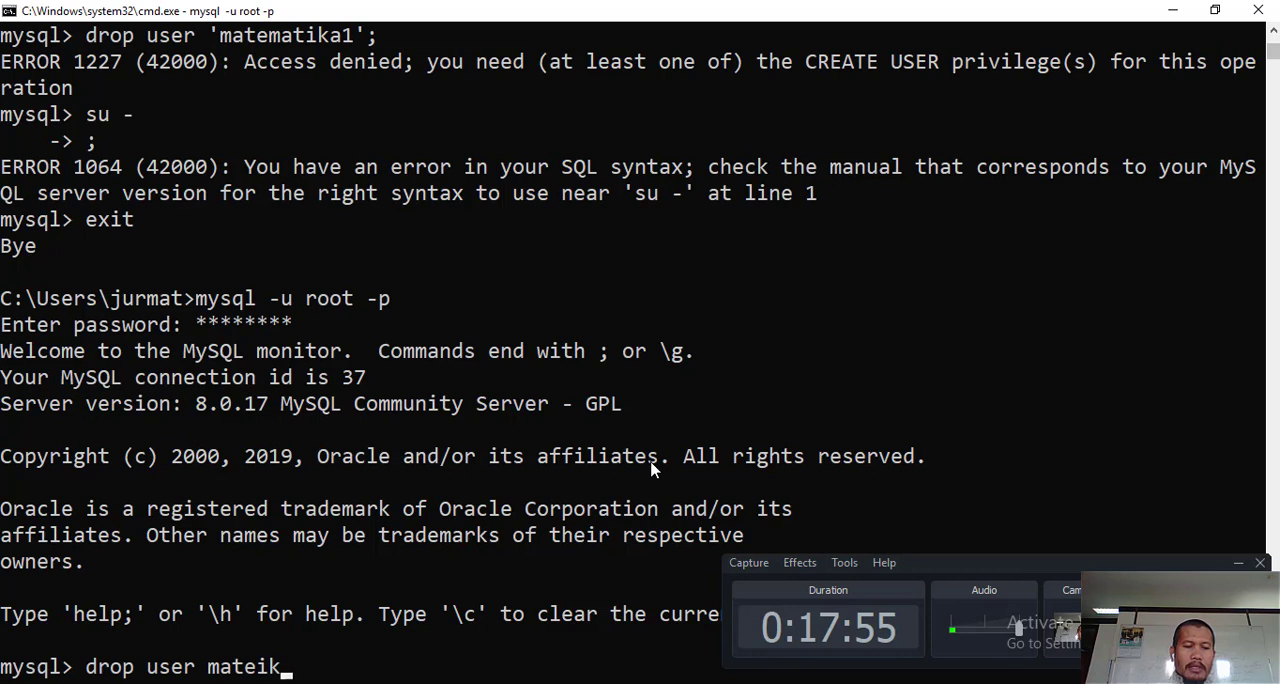
key(BackSpace)
key(BackSpace)
text(tika)
key(BackSpace)
key(BackSpace)
key(BackSpace)
text(matika)
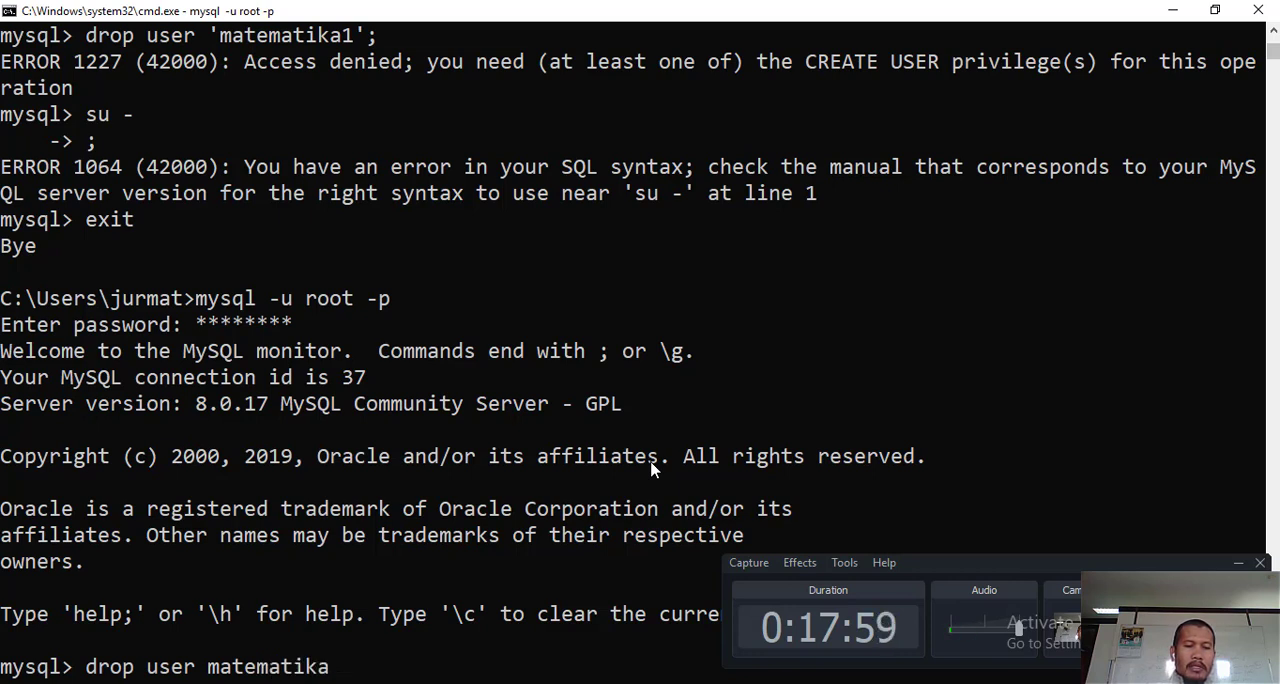
text(1;)
key(Return)
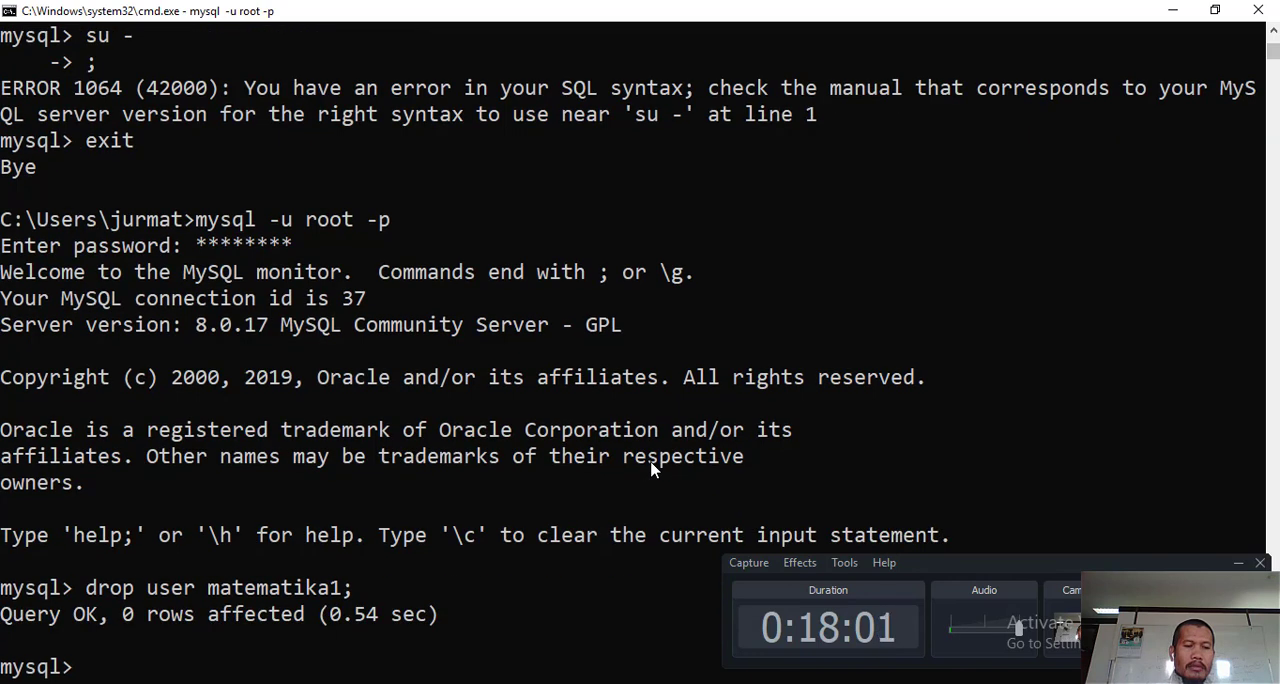